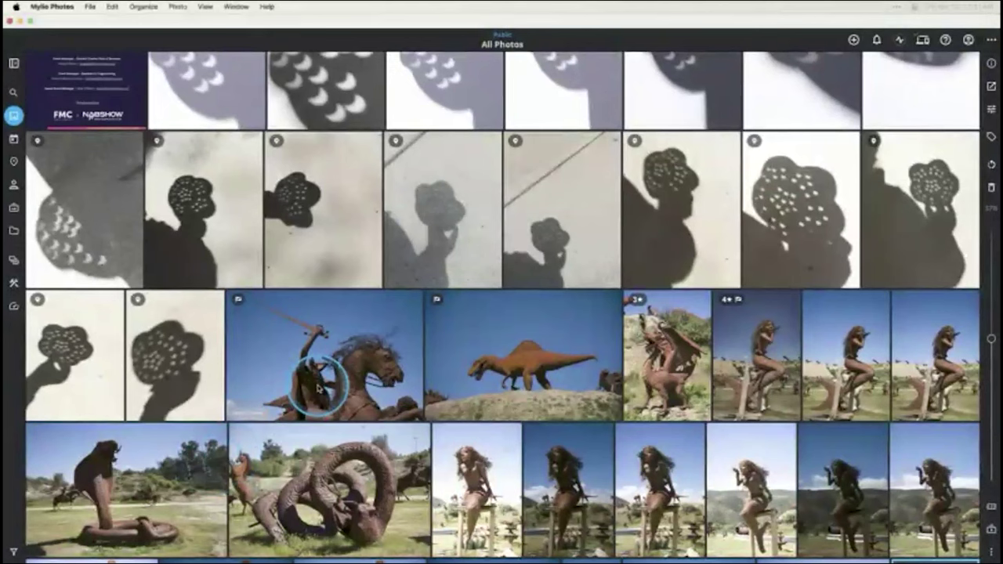
Step: Select the photo of the horse-and-rider sculpture in the All Photos view
{"action": "left_click", "coordinate": [370, 362]}
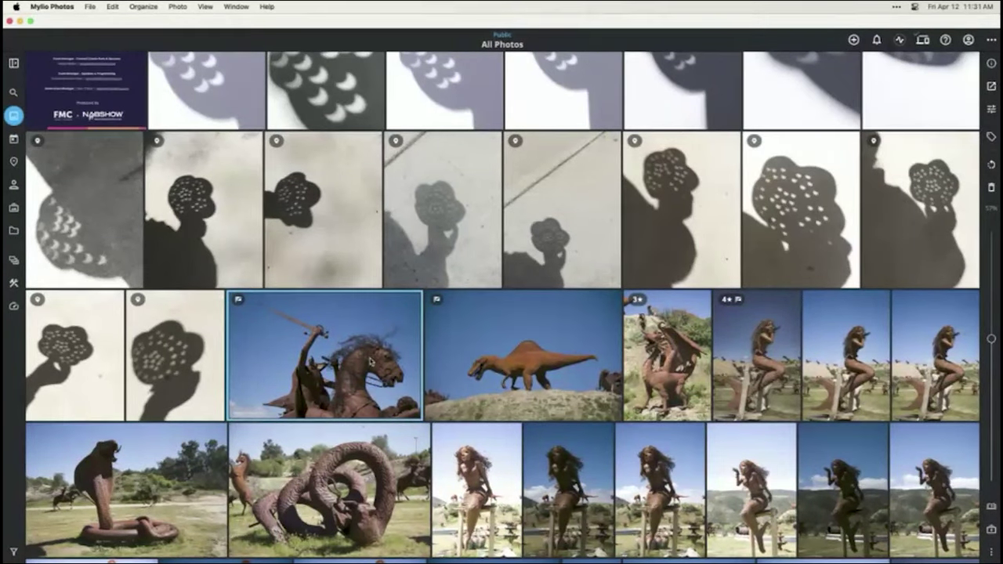
{"action": "left_click", "coordinate": [371, 362]}
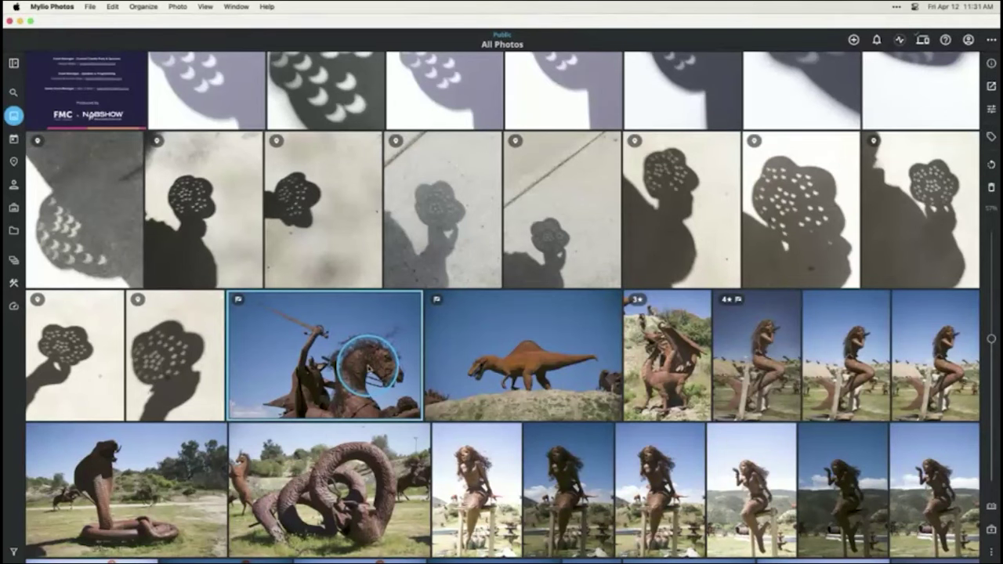
{"action": "scroll", "coordinate": [372, 362], "scroll_direction": "up", "scroll_amount": 3}
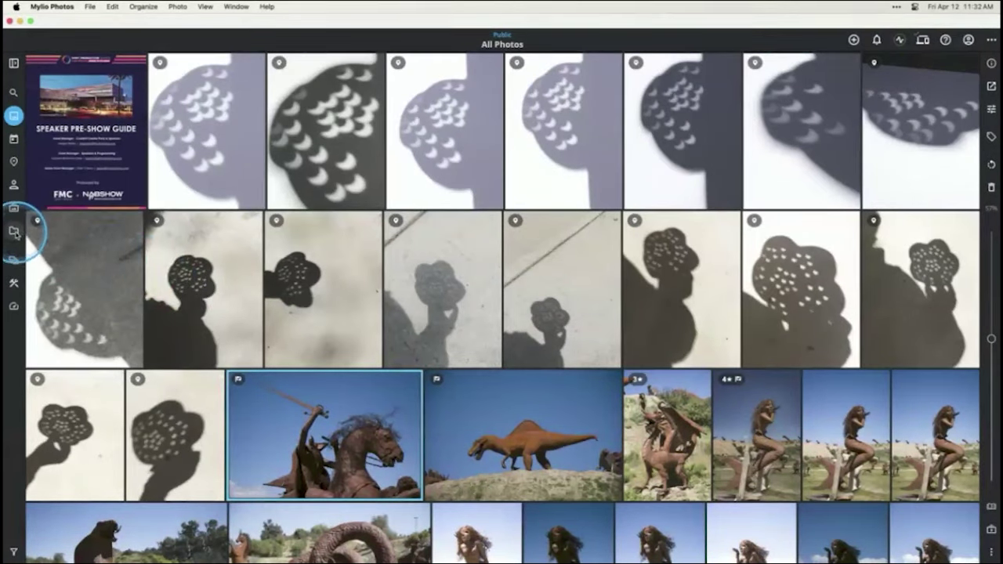
Step: Switch to the Folders view and open the 2024 folder inside Photos
{"action": "left_click", "coordinate": [14, 229]}
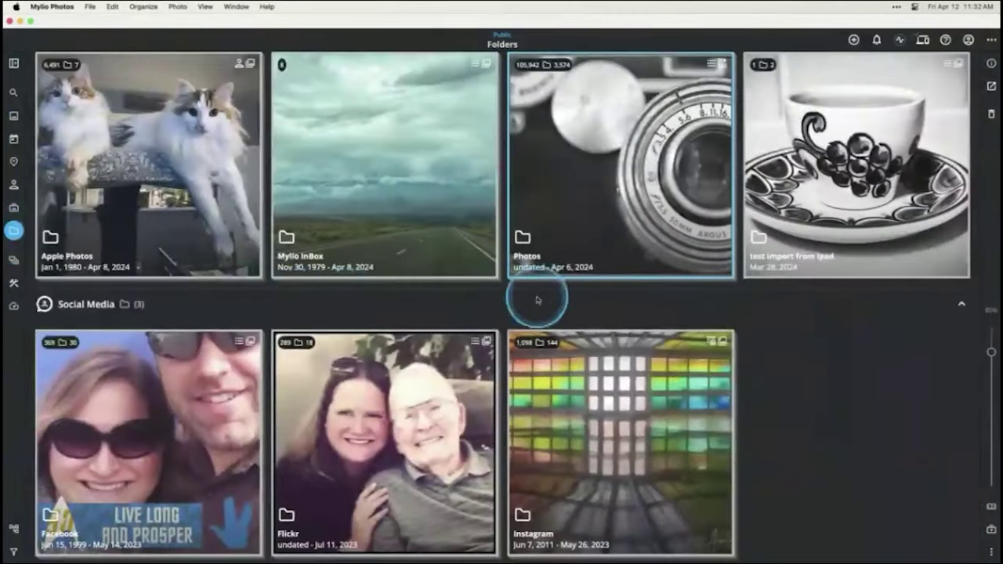
{"action": "left_click", "coordinate": [619, 227]}
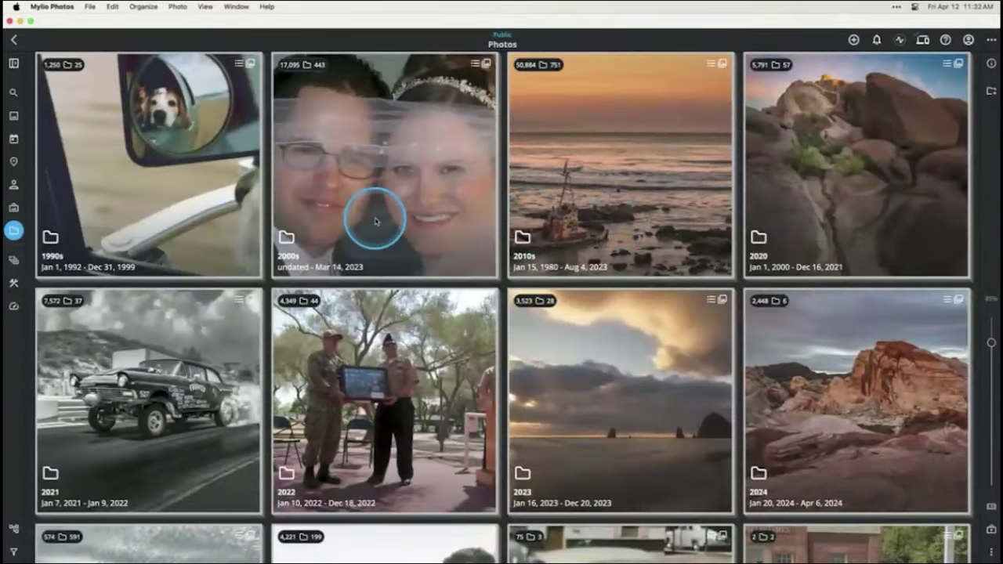
{"action": "scroll", "coordinate": [690, 286], "scroll_direction": "down", "scroll_amount": 1}
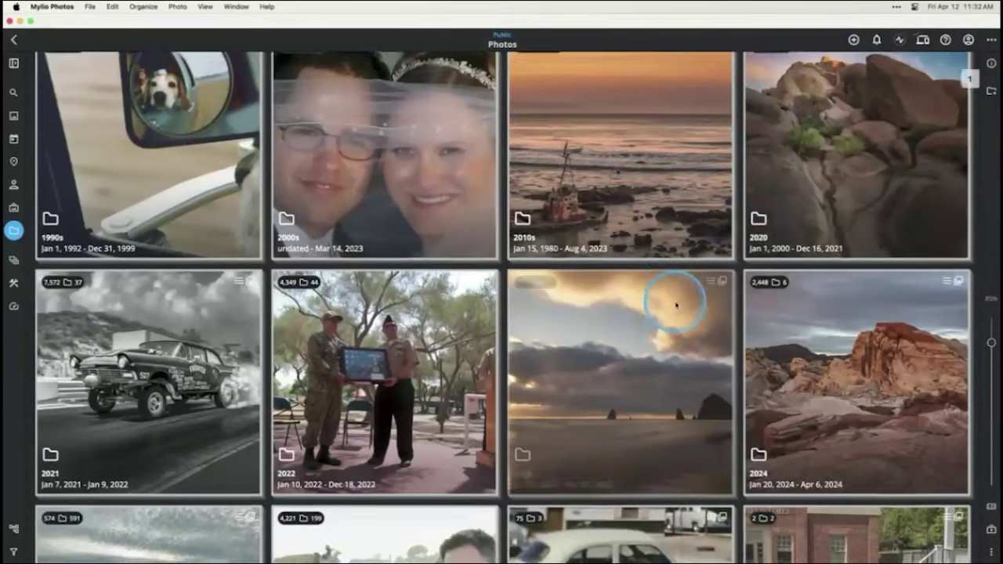
{"action": "left_click", "coordinate": [820, 394]}
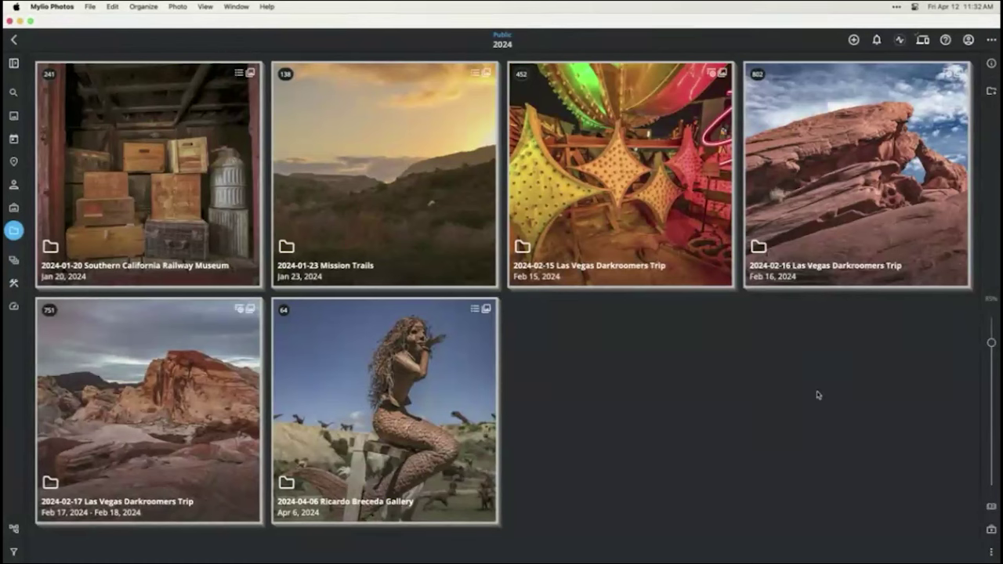
{"action": "left_click", "coordinate": [570, 342]}
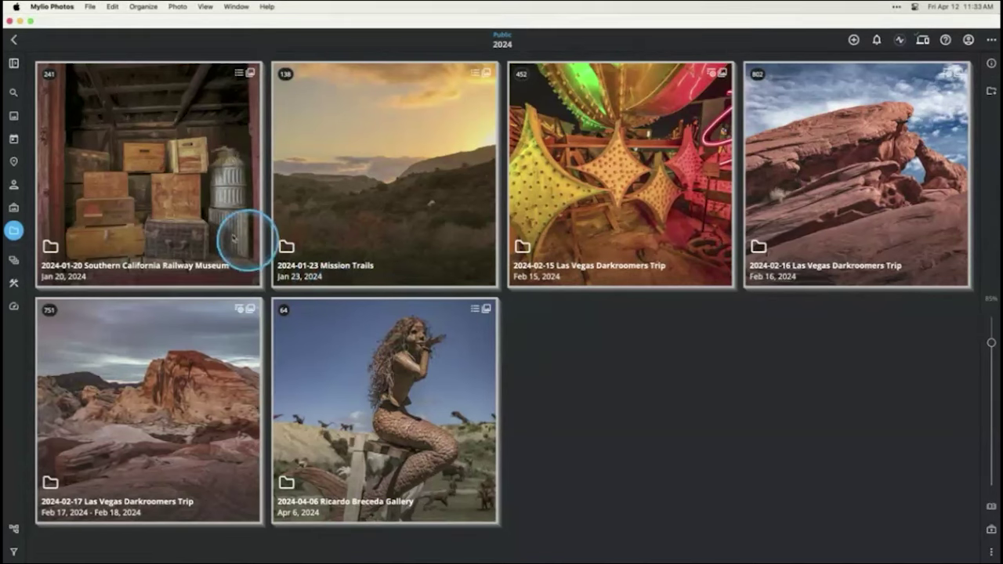
Step: Switch to the calendar view and open the year 2024 to browse its months
{"action": "left_click", "coordinate": [19, 141]}
{"action": "scroll", "coordinate": [255, 257], "scroll_direction": "down", "scroll_amount": 3}
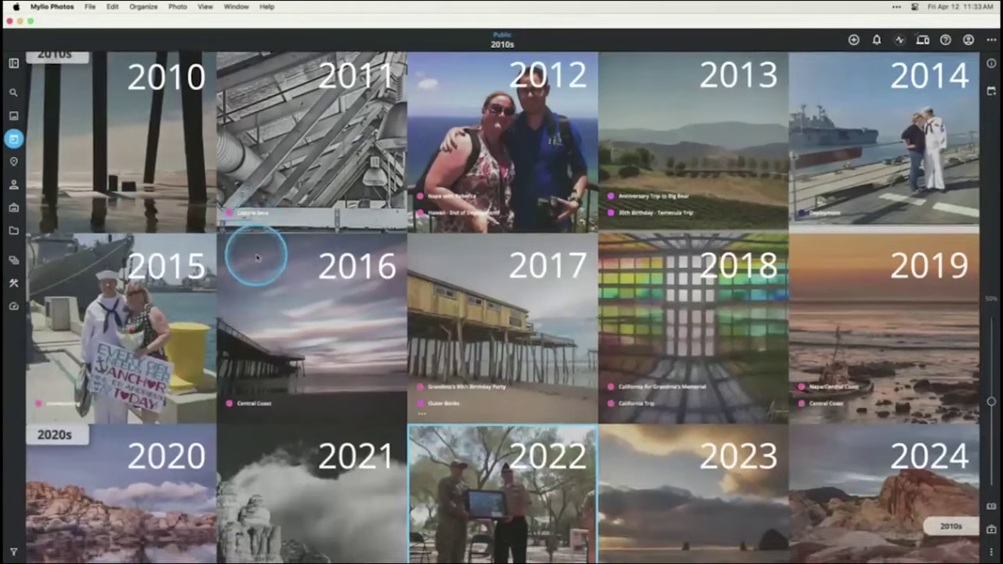
{"action": "scroll", "coordinate": [256, 257], "scroll_direction": "down", "scroll_amount": 3}
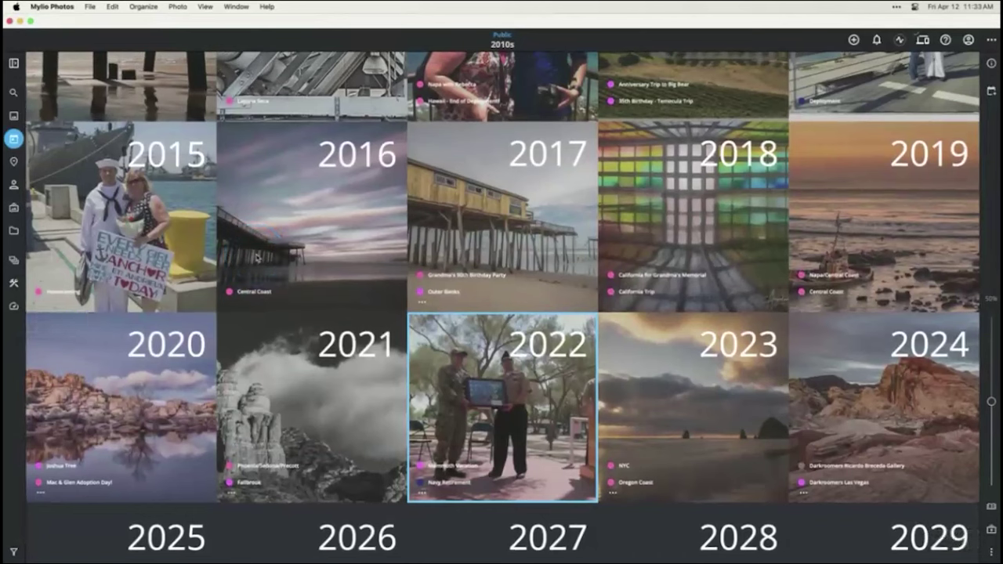
{"action": "left_click", "coordinate": [816, 385]}
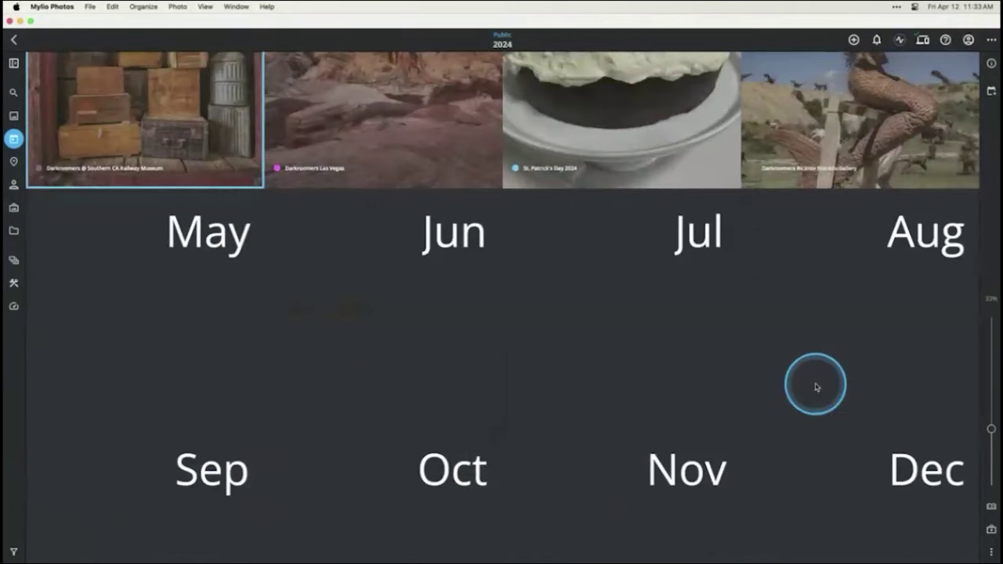
{"action": "scroll", "coordinate": [799, 381], "scroll_direction": "up", "scroll_amount": 5}
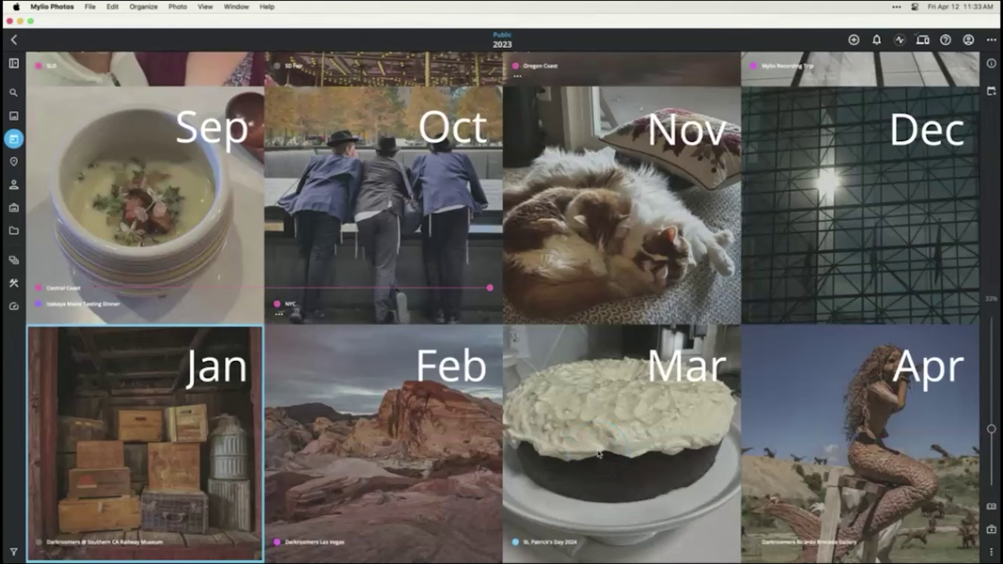
Step: Open April 5 in the April 2024 calendar and view the dark stormy road photo full size
{"action": "double_click", "coordinate": [835, 408]}
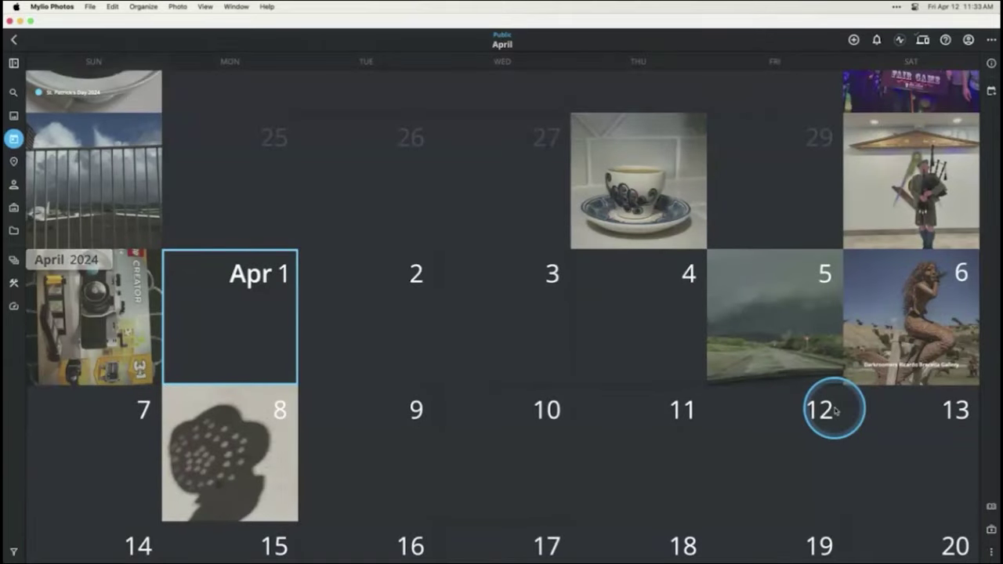
{"action": "double_click", "coordinate": [796, 326]}
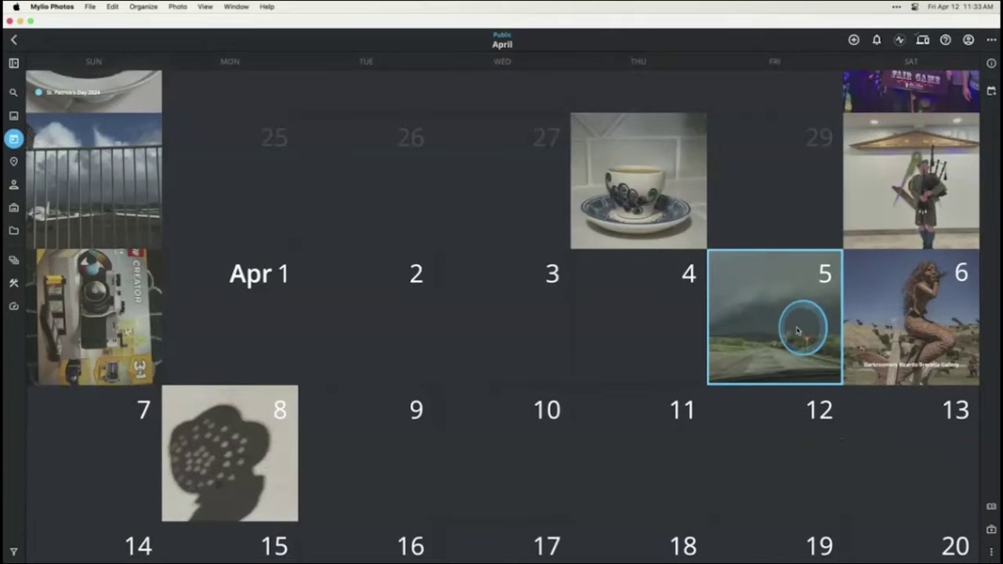
{"action": "left_click", "coordinate": [584, 410]}
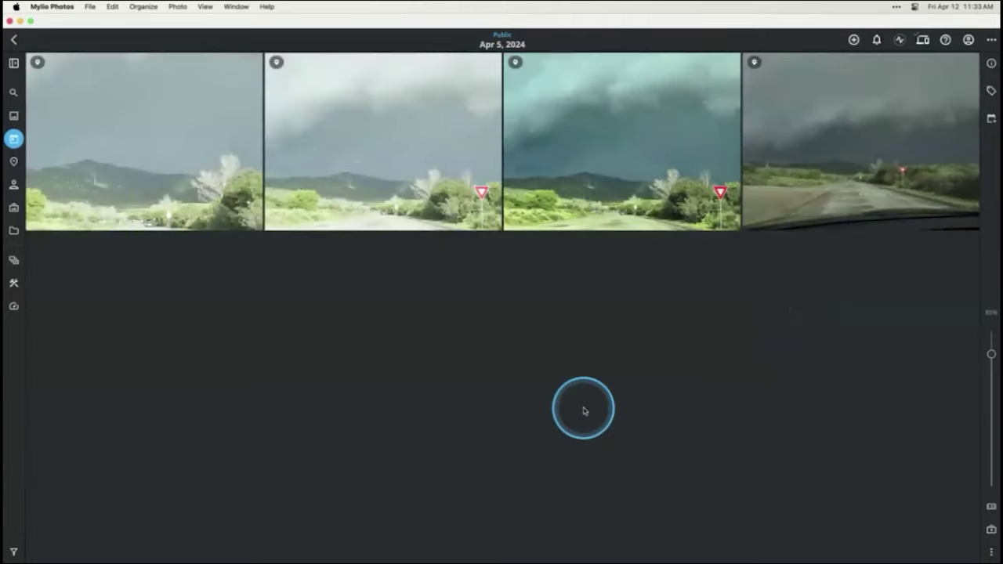
{"action": "double_click", "coordinate": [826, 168]}
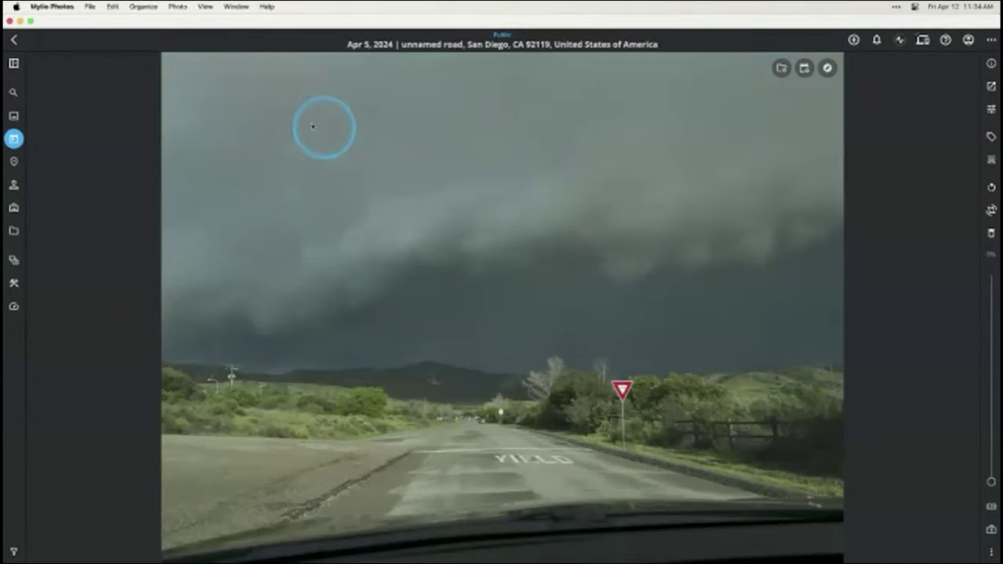
Step: Return from the single photo through the April and 2024 calendars to the overview of years
{"action": "left_click", "coordinate": [14, 40]}
{"action": "left_click", "coordinate": [17, 41]}
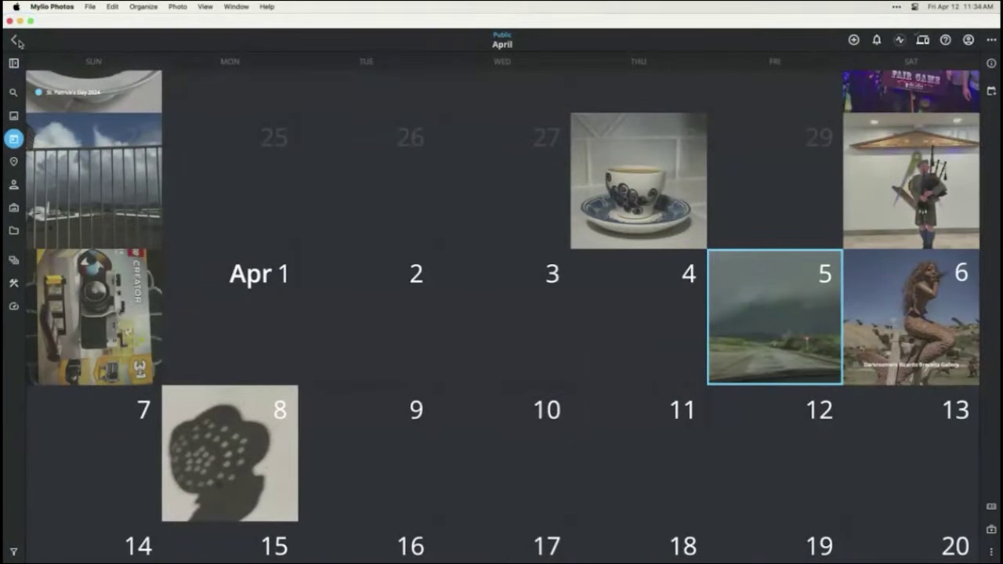
{"action": "left_click", "coordinate": [16, 40]}
{"action": "scroll", "coordinate": [213, 168], "scroll_direction": "up", "scroll_amount": 3}
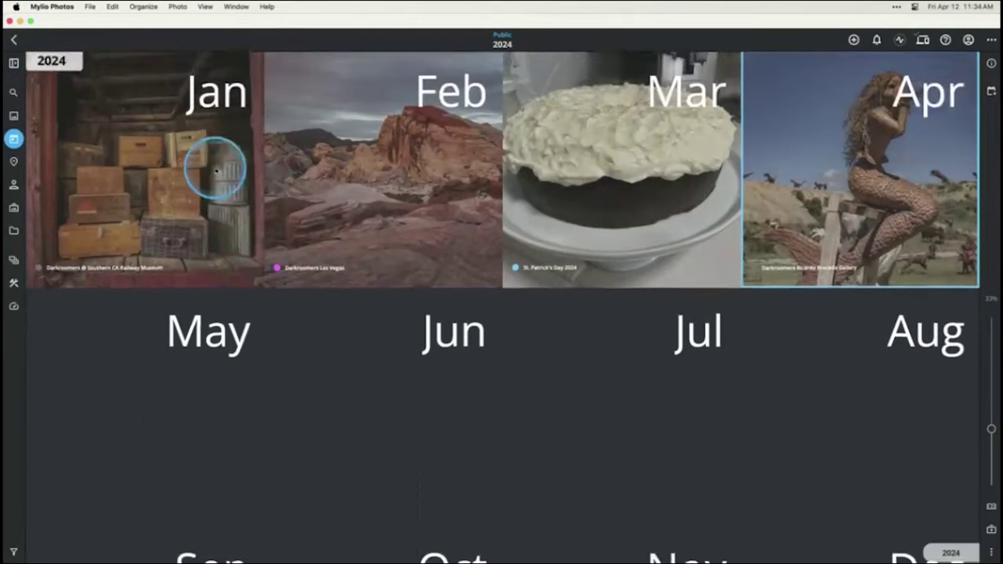
{"action": "left_click", "coordinate": [16, 40]}
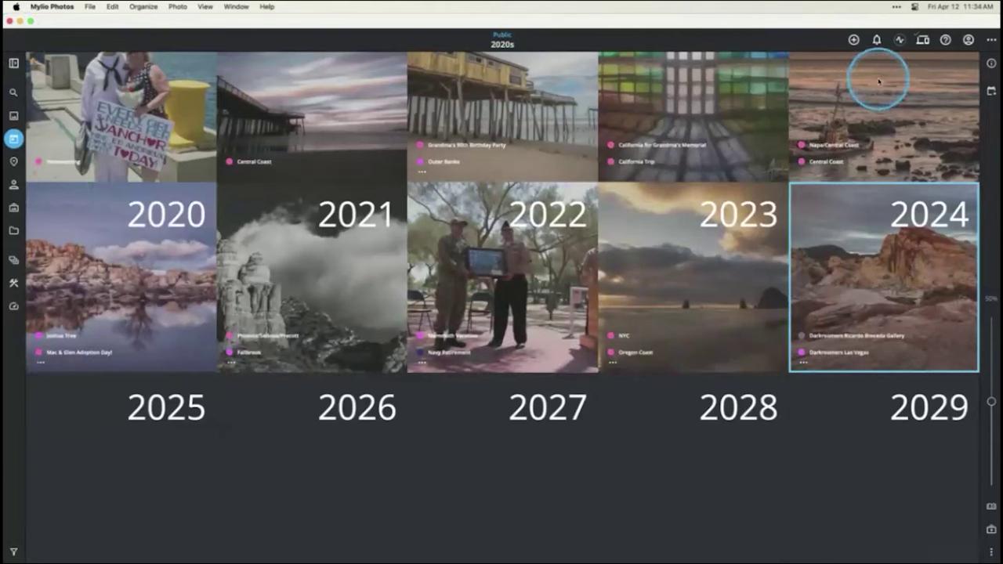
Step: Display all media from 2024 together using the year's info, and return to the overview of years
{"action": "left_click", "coordinate": [992, 63]}
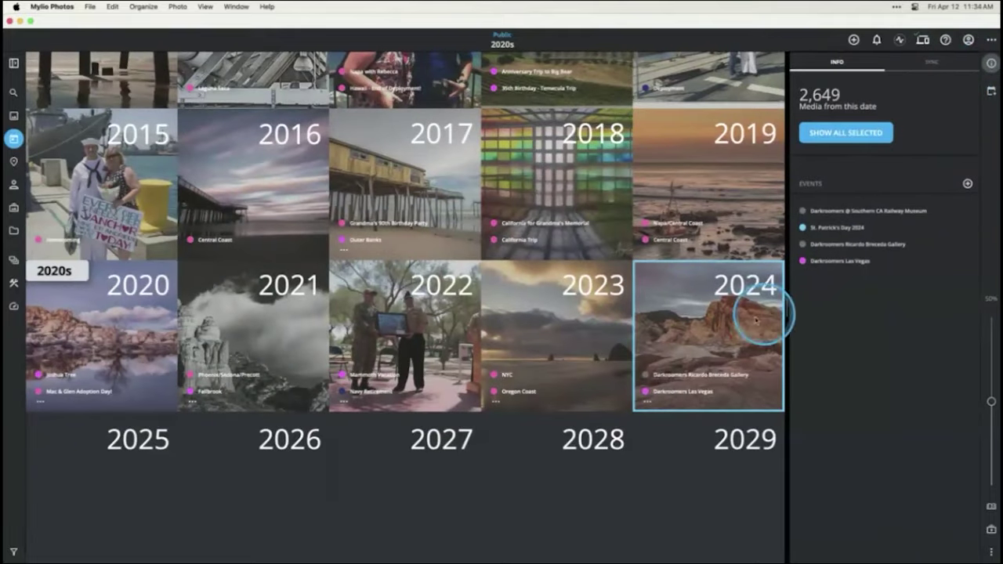
{"action": "left_click", "coordinate": [869, 134]}
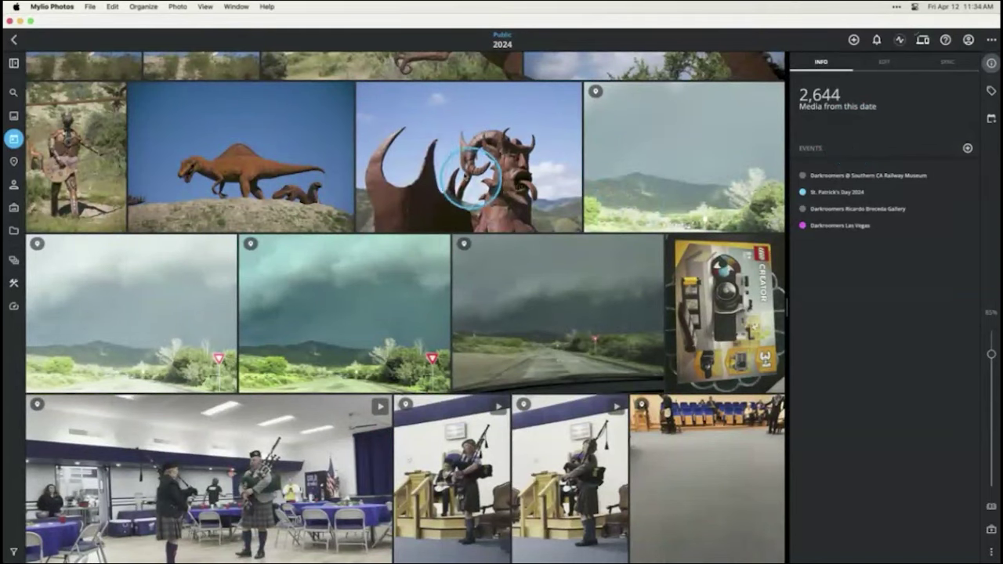
{"action": "left_click", "coordinate": [14, 39]}
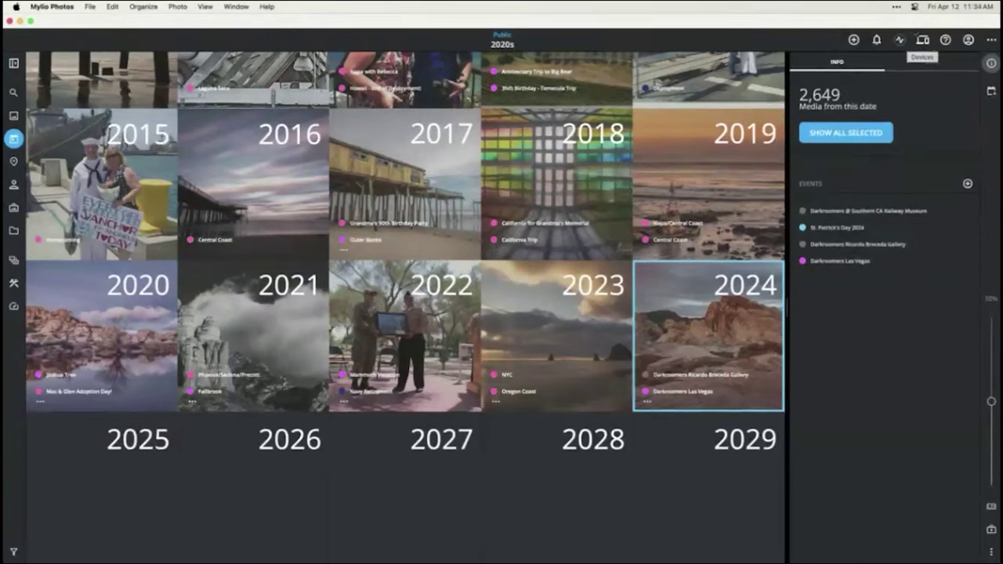
Step: Try the Descending sort order for the calendar and close the options
{"action": "left_click", "coordinate": [992, 40]}
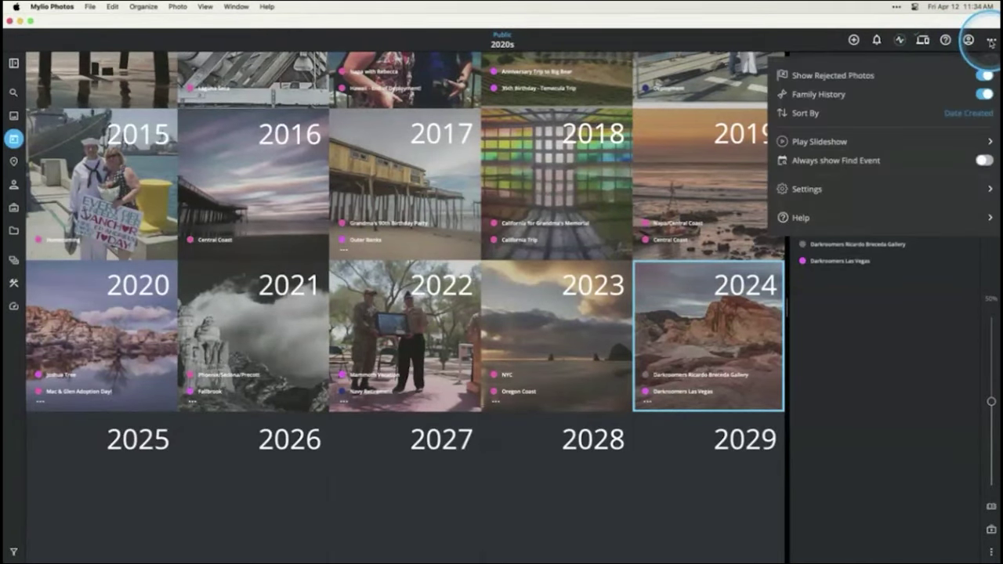
{"action": "left_click", "coordinate": [956, 116]}
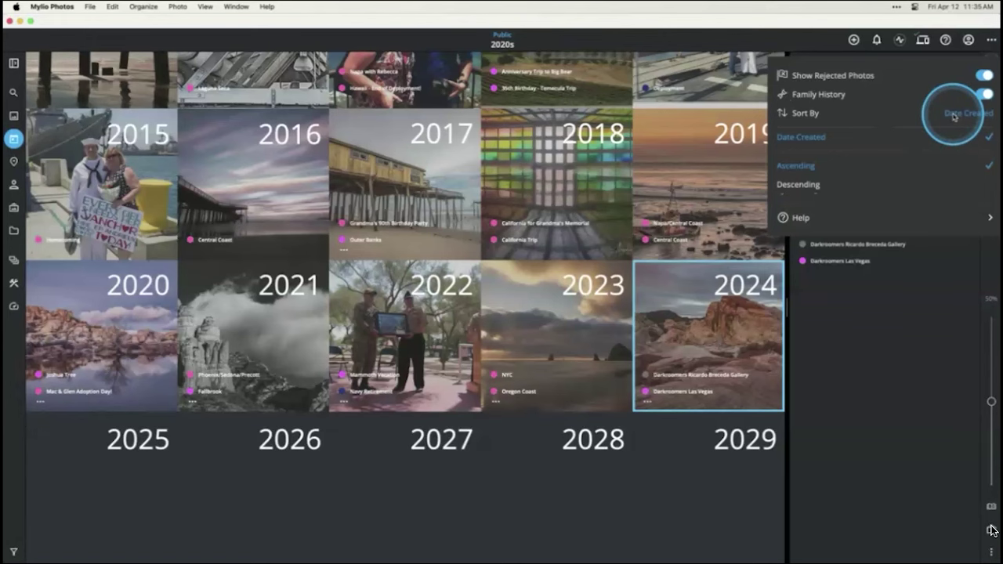
{"action": "left_click", "coordinate": [800, 184]}
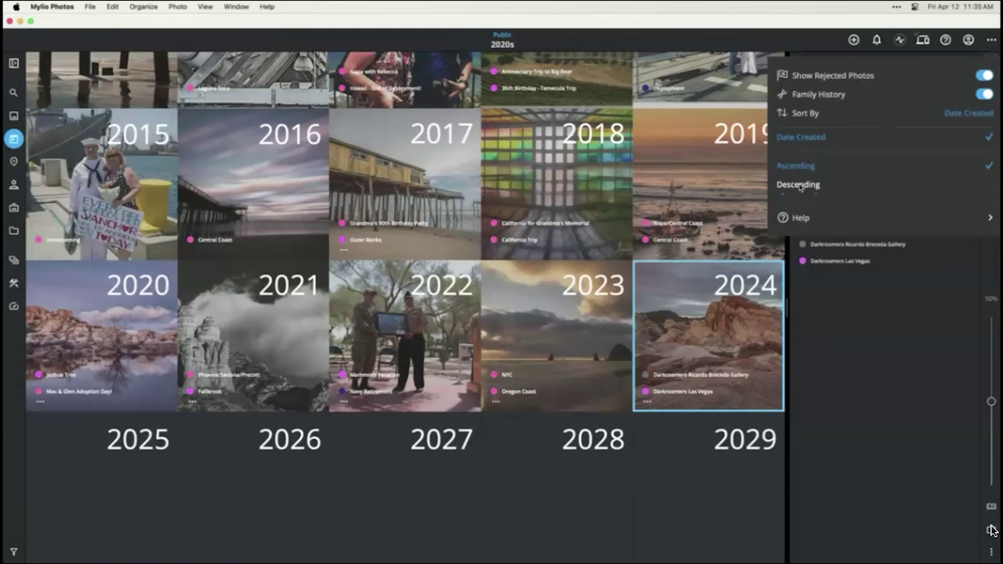
{"action": "left_click", "coordinate": [801, 182]}
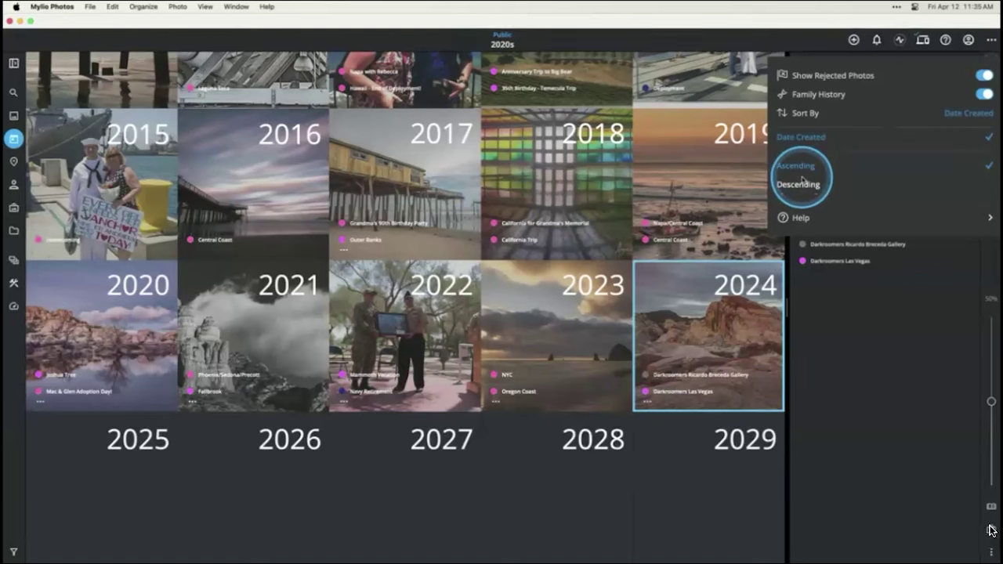
{"action": "left_click", "coordinate": [812, 187]}
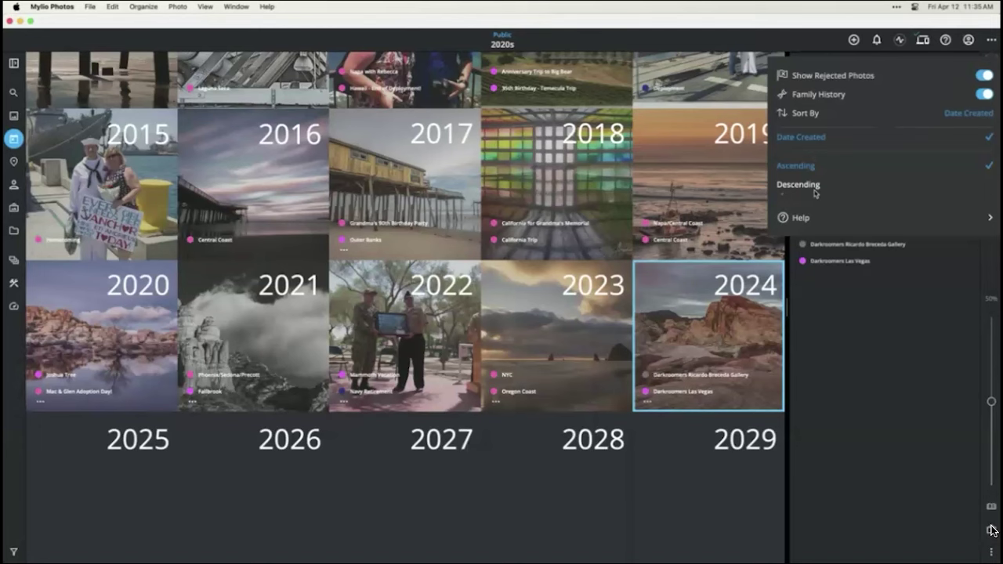
{"action": "left_click", "coordinate": [717, 325]}
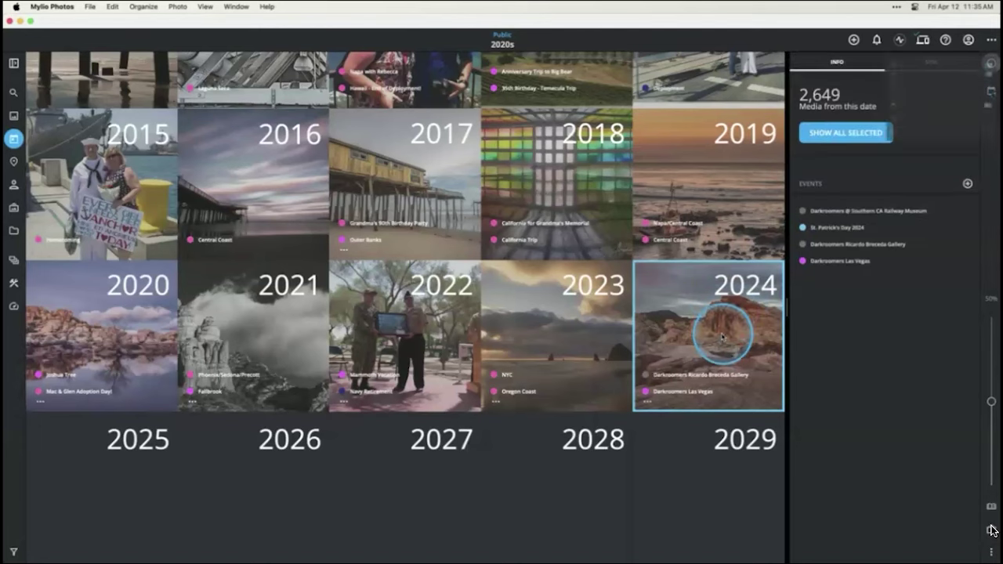
Step: Open the Photo Prioritization settings under Organization and review the order of criteria for choosing calendar cover photos
{"action": "scroll", "coordinate": [638, 265], "scroll_direction": "up", "scroll_amount": 2}
{"action": "scroll", "coordinate": [637, 265], "scroll_direction": "up", "scroll_amount": 2}
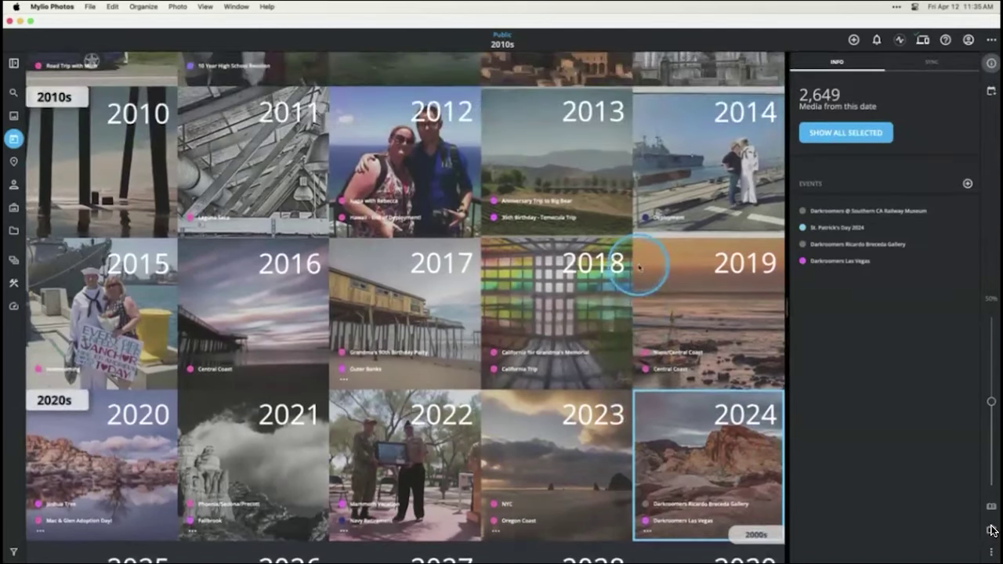
{"action": "scroll", "coordinate": [639, 267], "scroll_direction": "down", "scroll_amount": 1}
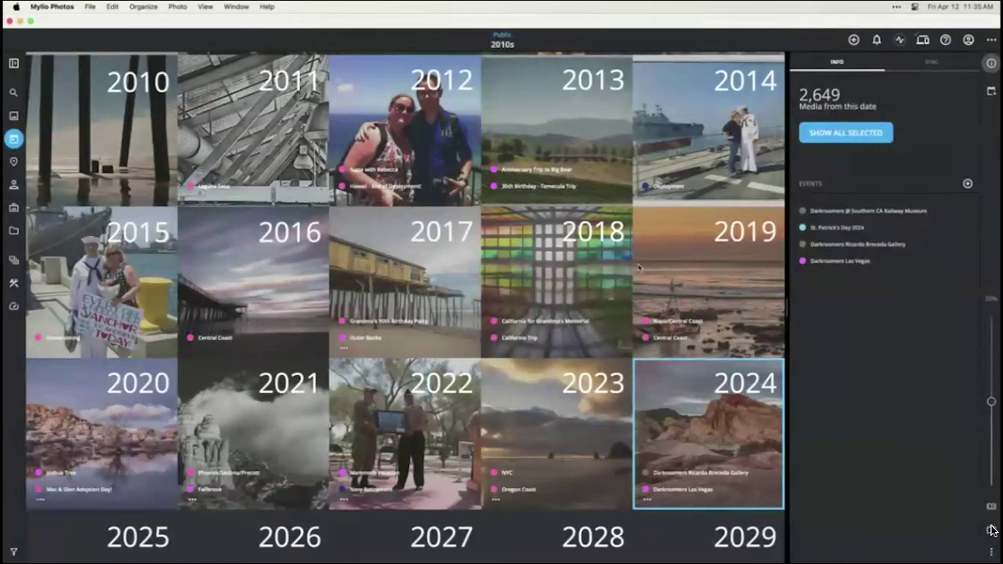
{"action": "left_click", "coordinate": [991, 42]}
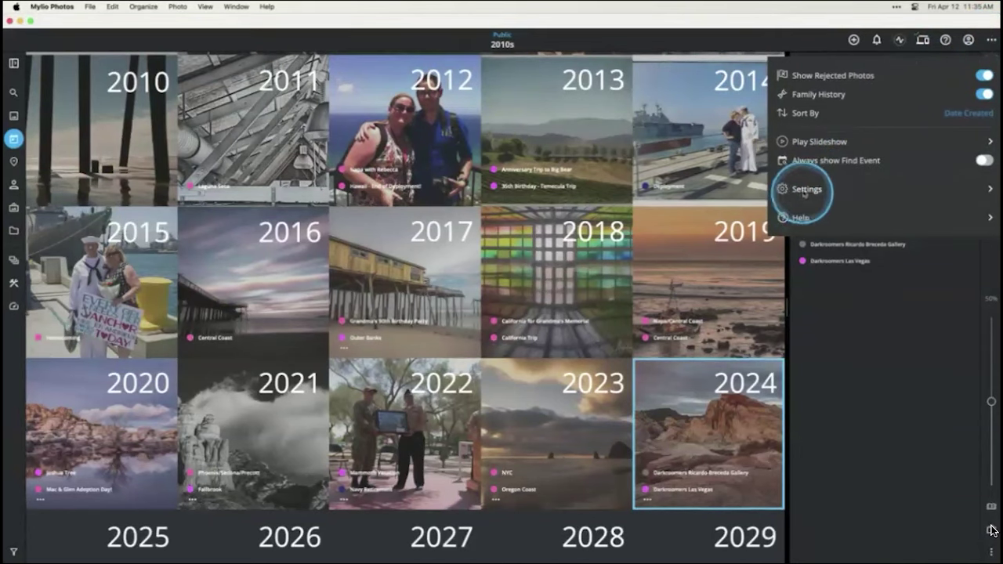
{"action": "left_click", "coordinate": [805, 191]}
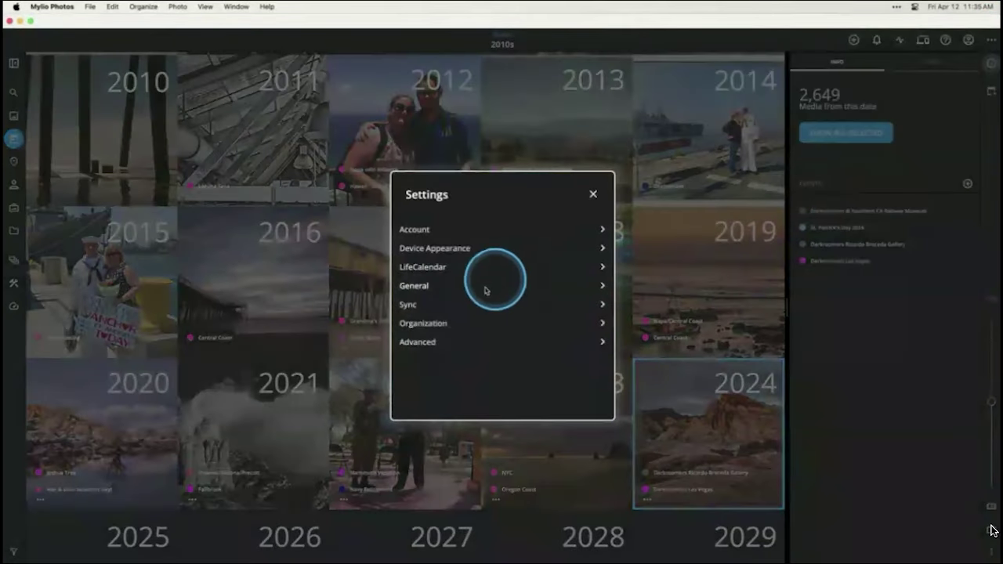
{"action": "left_click", "coordinate": [425, 323]}
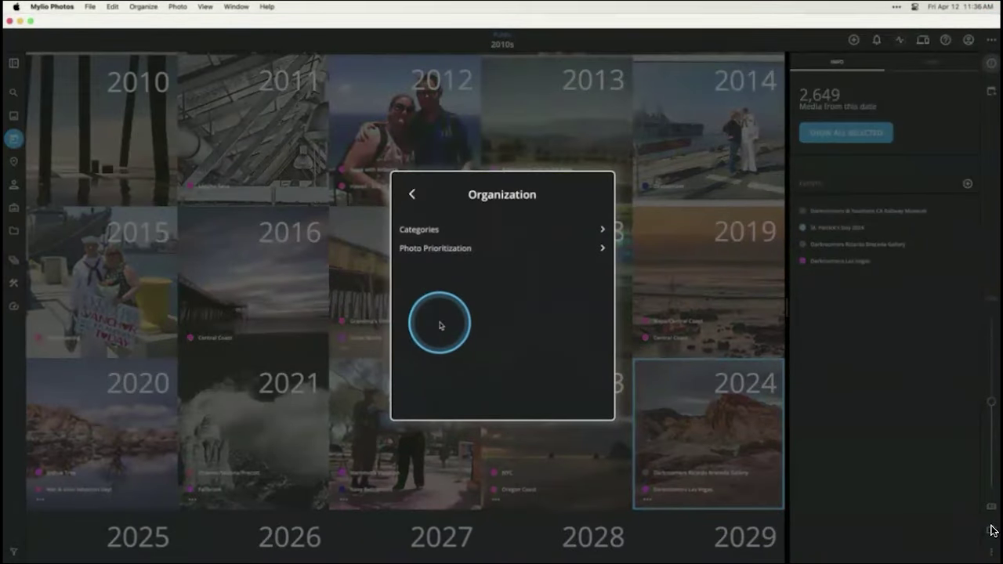
{"action": "left_click", "coordinate": [437, 249]}
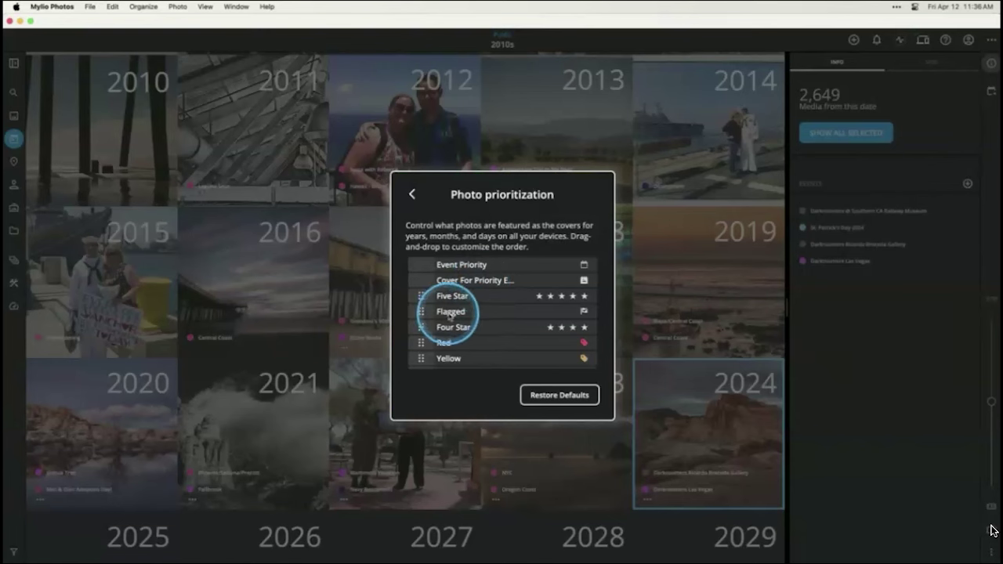
{"action": "scroll", "coordinate": [582, 317], "scroll_direction": "down", "scroll_amount": 3}
{"action": "scroll", "coordinate": [581, 317], "scroll_direction": "down", "scroll_amount": 3}
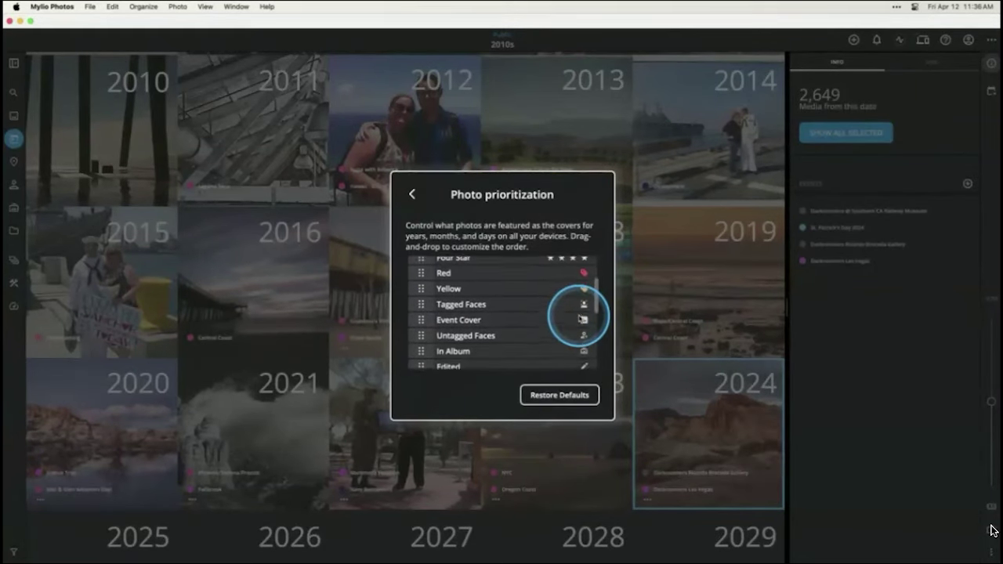
Step: Review the remaining cover photo criteria in Photo Prioritization down to Rejected, and close the settings
{"action": "scroll", "coordinate": [581, 317], "scroll_direction": "down", "scroll_amount": 1}
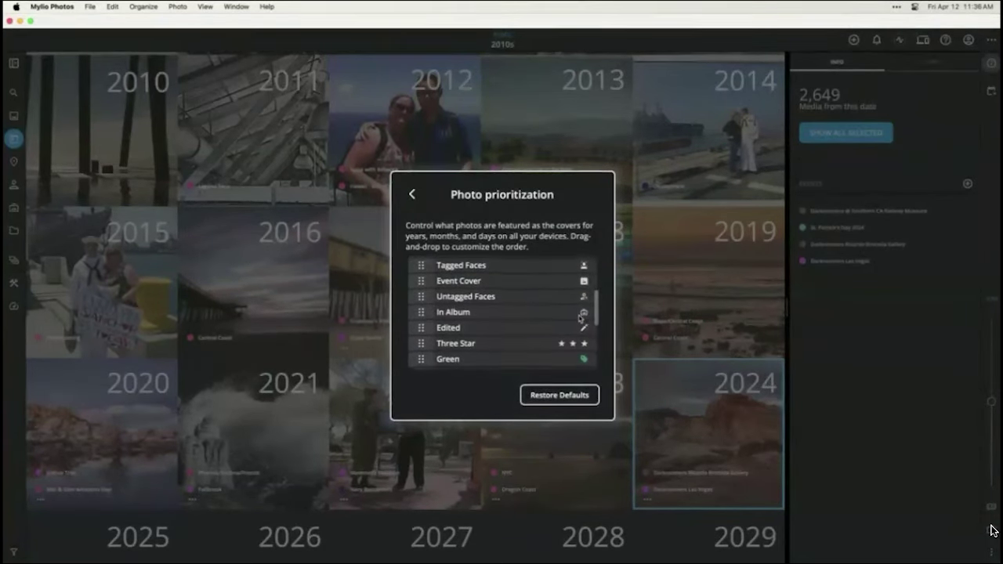
{"action": "scroll", "coordinate": [423, 271], "scroll_direction": "up", "scroll_amount": 1}
{"action": "scroll", "coordinate": [426, 273], "scroll_direction": "up", "scroll_amount": 1}
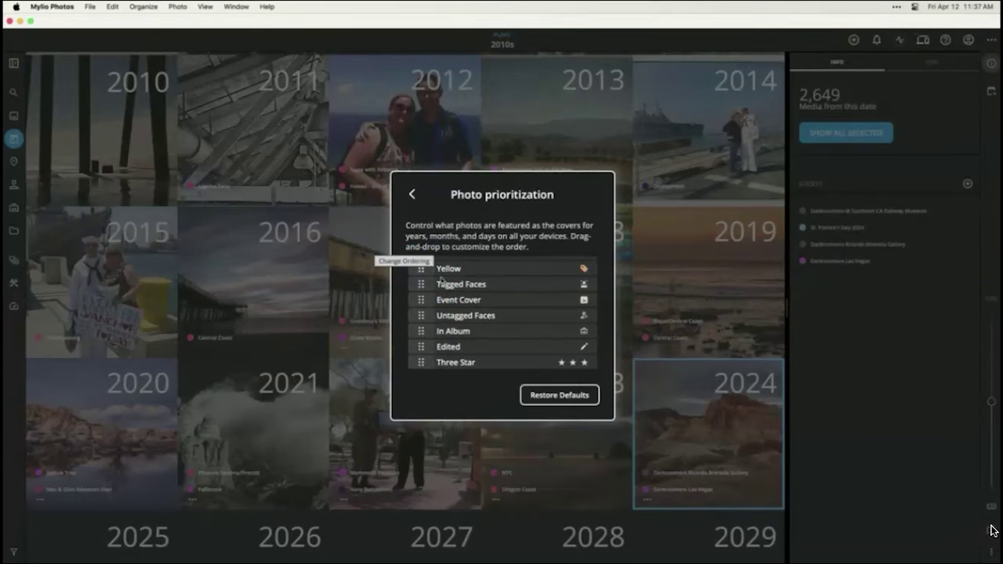
{"action": "scroll", "coordinate": [462, 306], "scroll_direction": "down", "scroll_amount": 2}
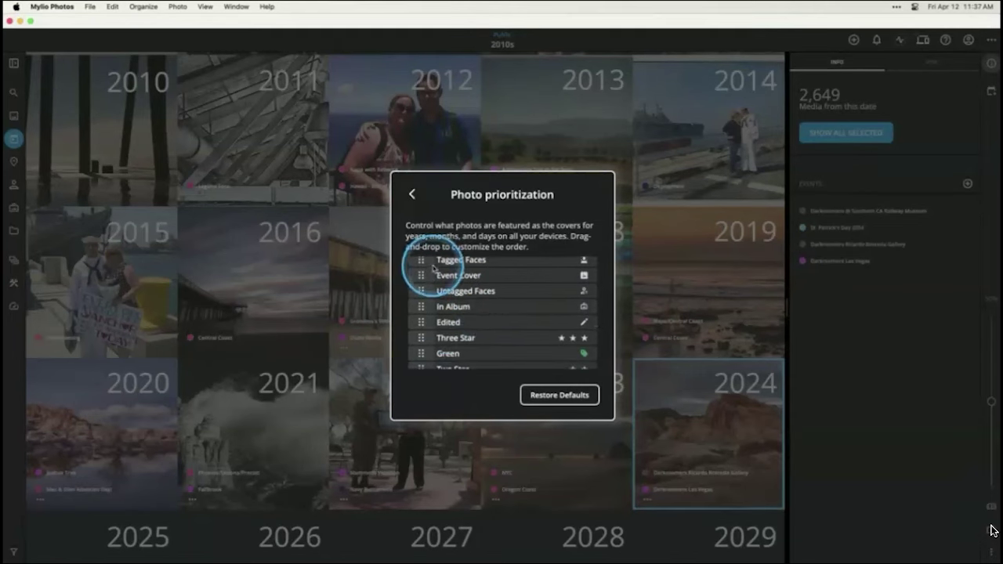
{"action": "scroll", "coordinate": [487, 305], "scroll_direction": "down", "scroll_amount": 5}
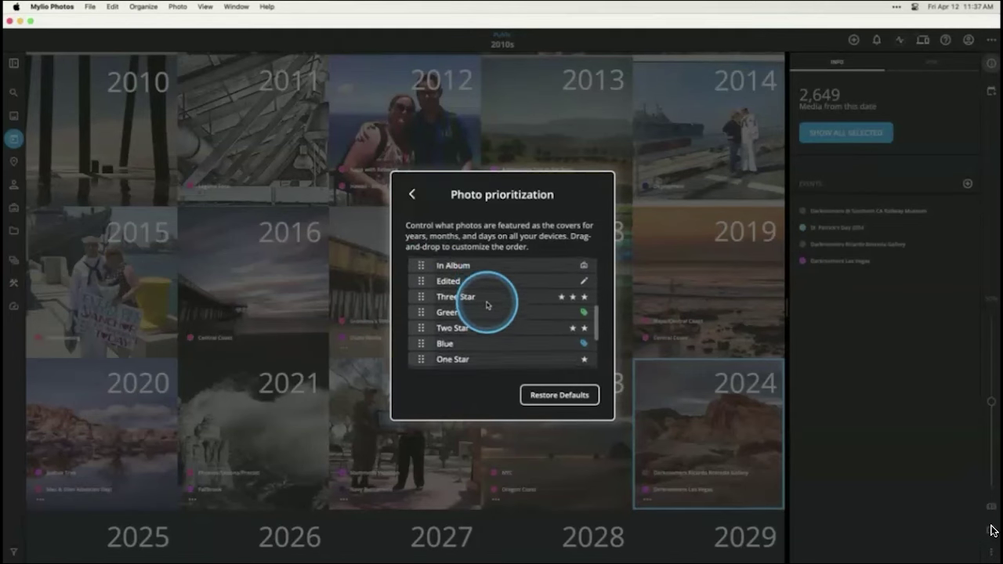
{"action": "scroll", "coordinate": [487, 304], "scroll_direction": "down", "scroll_amount": 3}
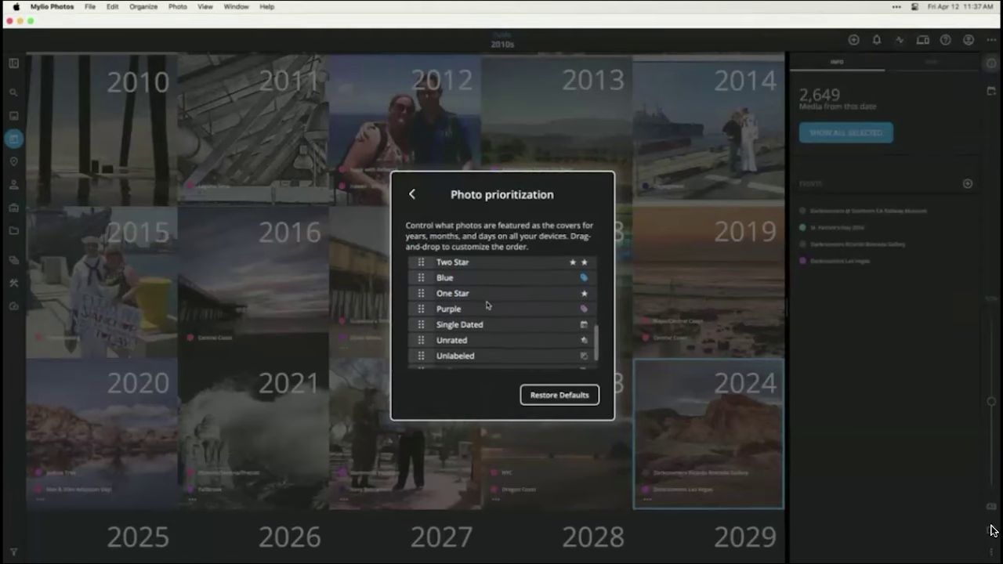
{"action": "scroll", "coordinate": [460, 329], "scroll_direction": "down", "scroll_amount": 3}
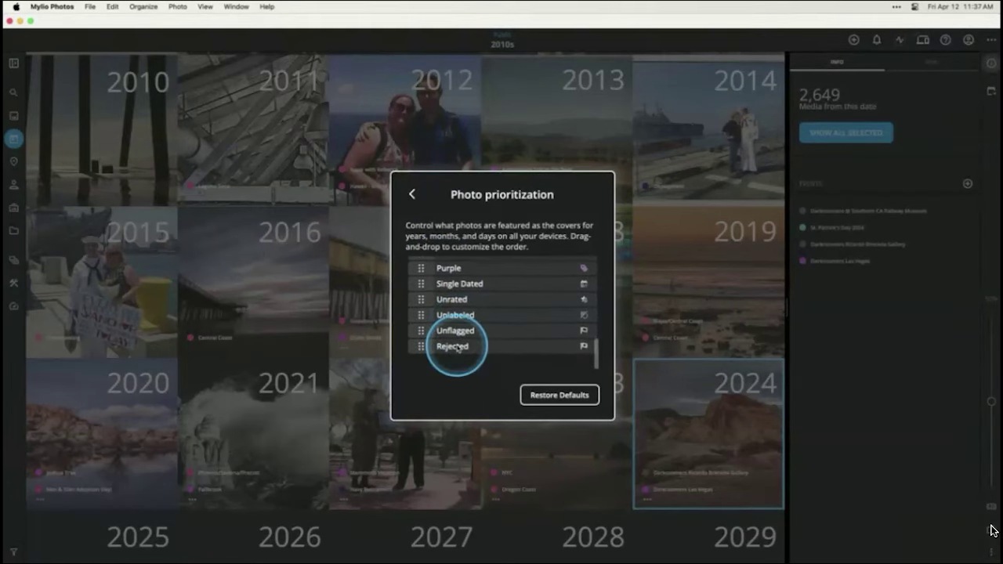
{"action": "scroll", "coordinate": [458, 349], "scroll_direction": "up", "scroll_amount": 1}
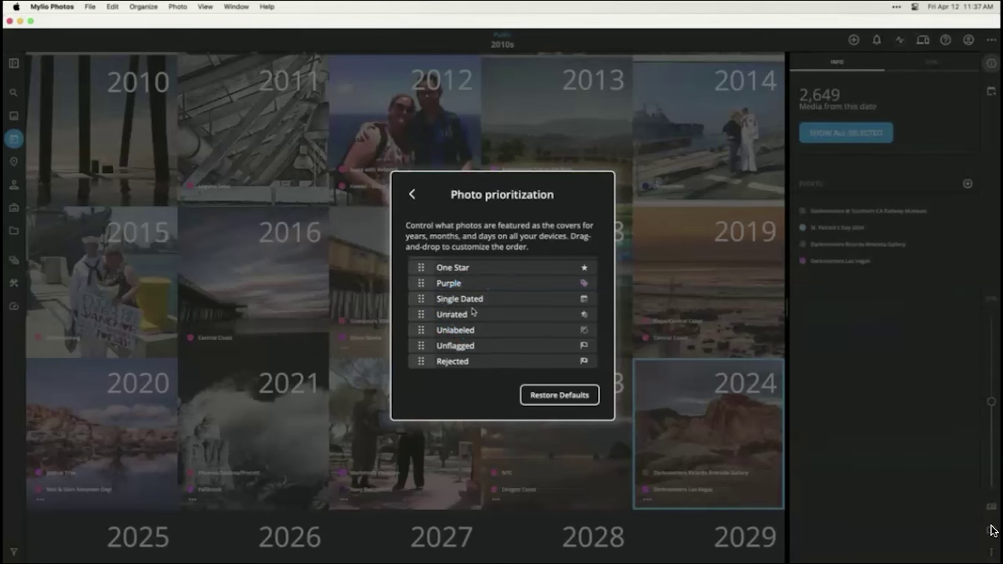
{"action": "left_click", "coordinate": [413, 196]}
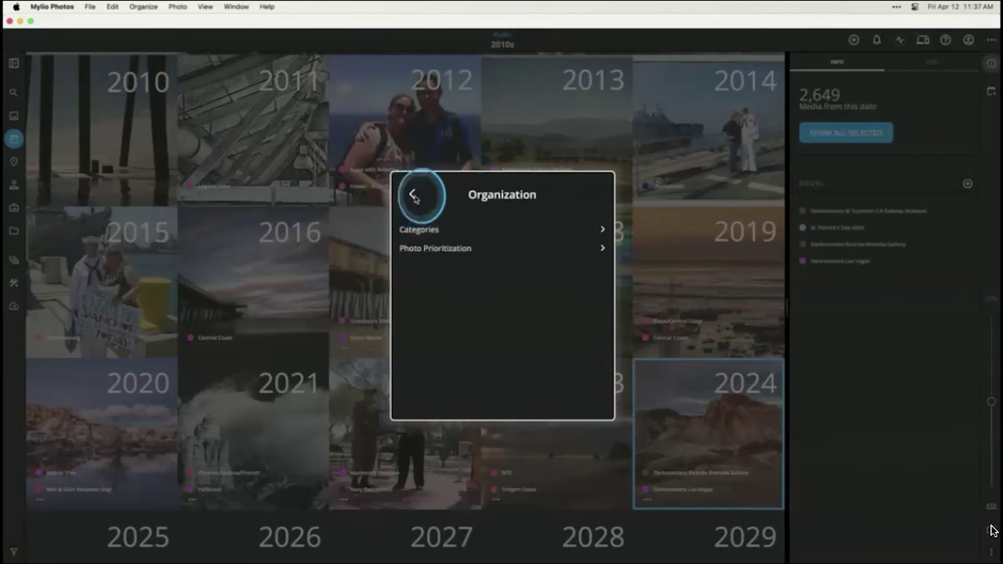
{"action": "left_click", "coordinate": [413, 196]}
{"action": "left_click", "coordinate": [594, 192]}
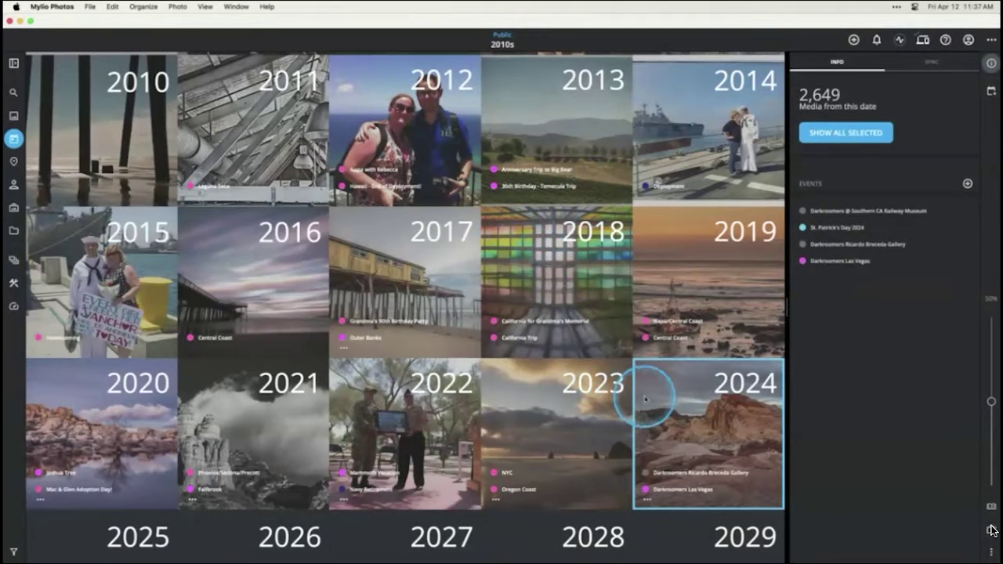
Step: Open the Feb 25, 2024 photos through the 2024 and March calendars and review the first cat photo's privacy options
{"action": "left_click", "coordinate": [670, 423]}
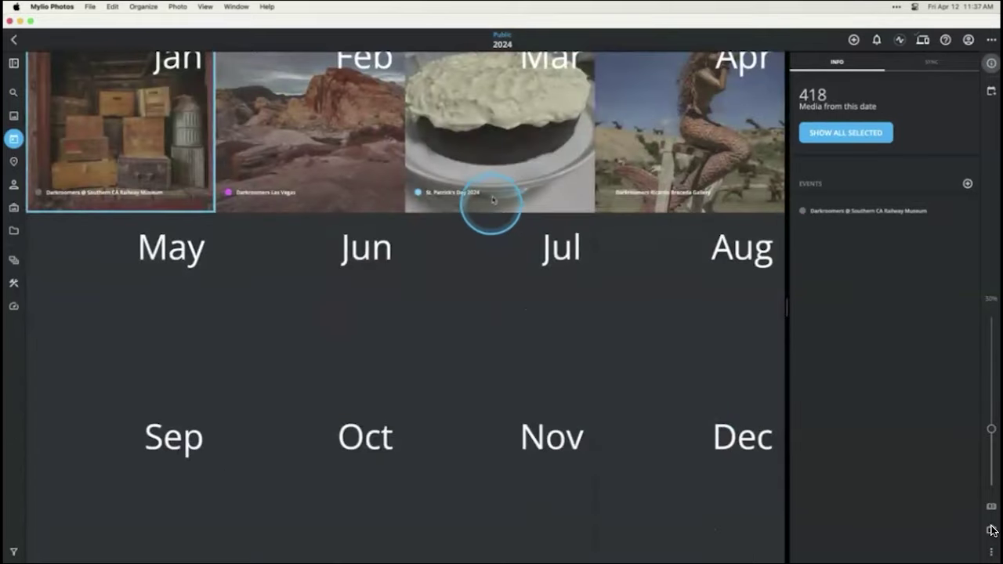
{"action": "double_click", "coordinate": [494, 149]}
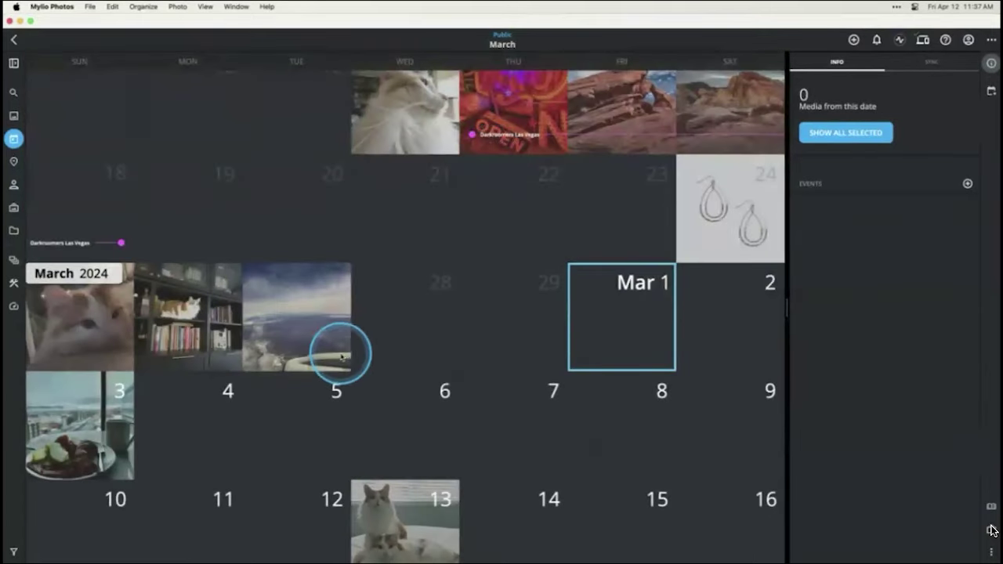
{"action": "left_click", "coordinate": [89, 323]}
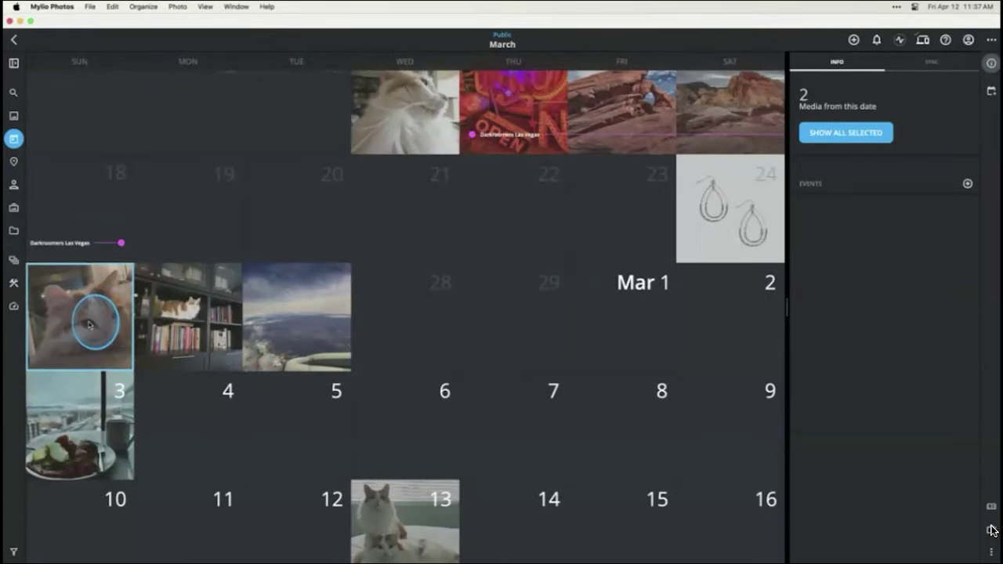
{"action": "left_click", "coordinate": [90, 323]}
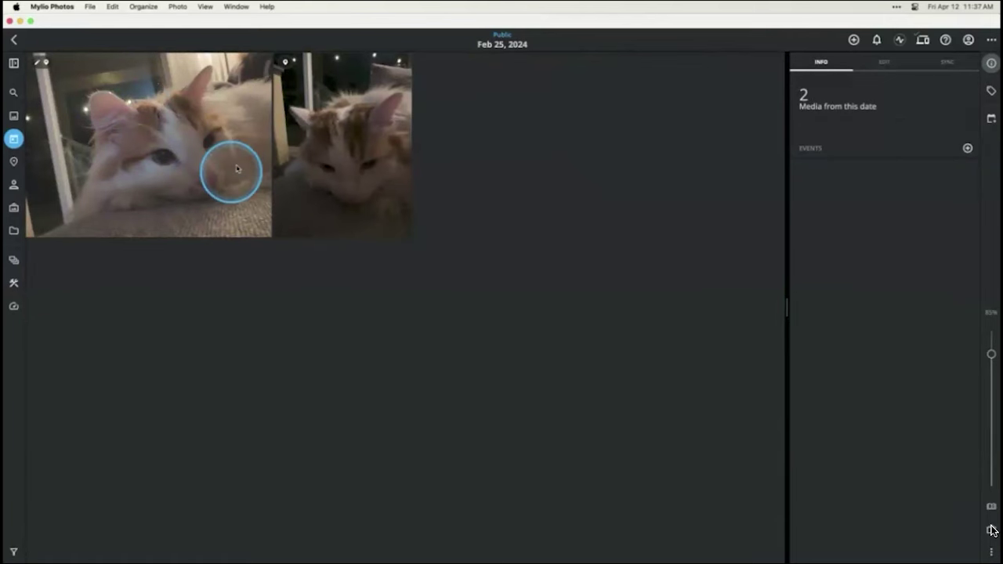
{"action": "right_click", "coordinate": [188, 134]}
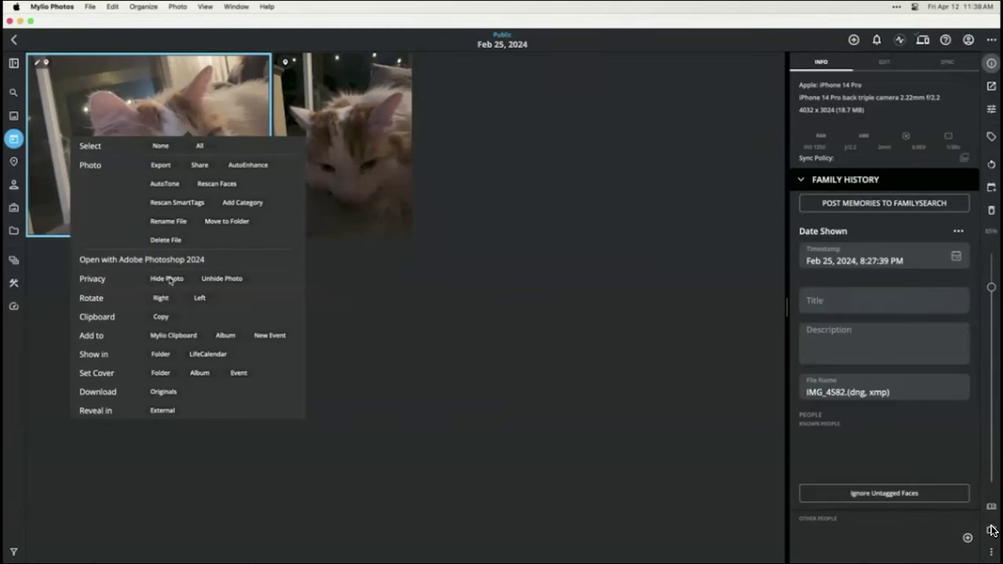
{"action": "left_click", "coordinate": [382, 287]}
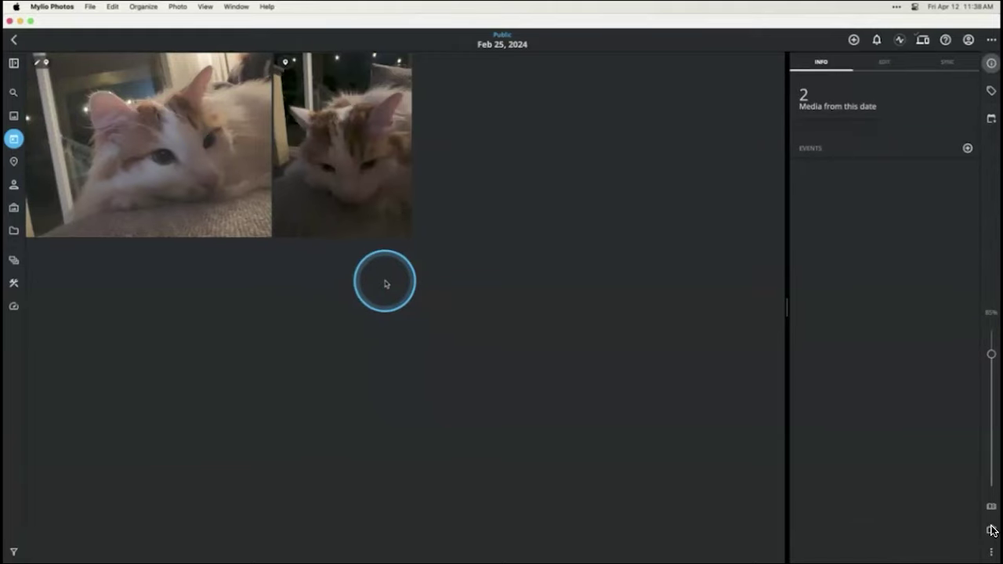
Step: Go to Folders, select the "test import from ipad" folder and examine the calendar options in its info
{"action": "left_click", "coordinate": [14, 231]}
{"action": "left_click", "coordinate": [14, 230]}
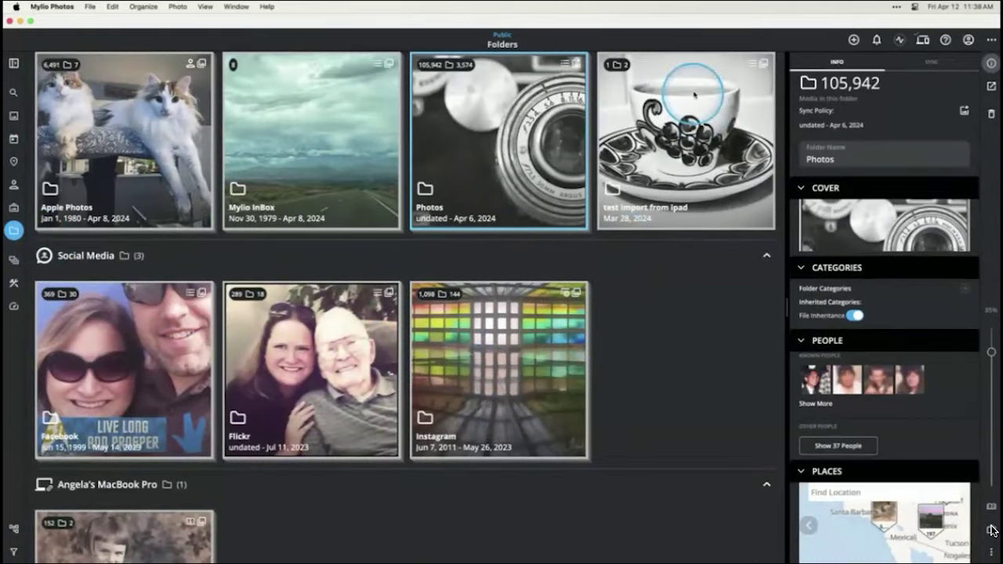
{"action": "left_click", "coordinate": [689, 125]}
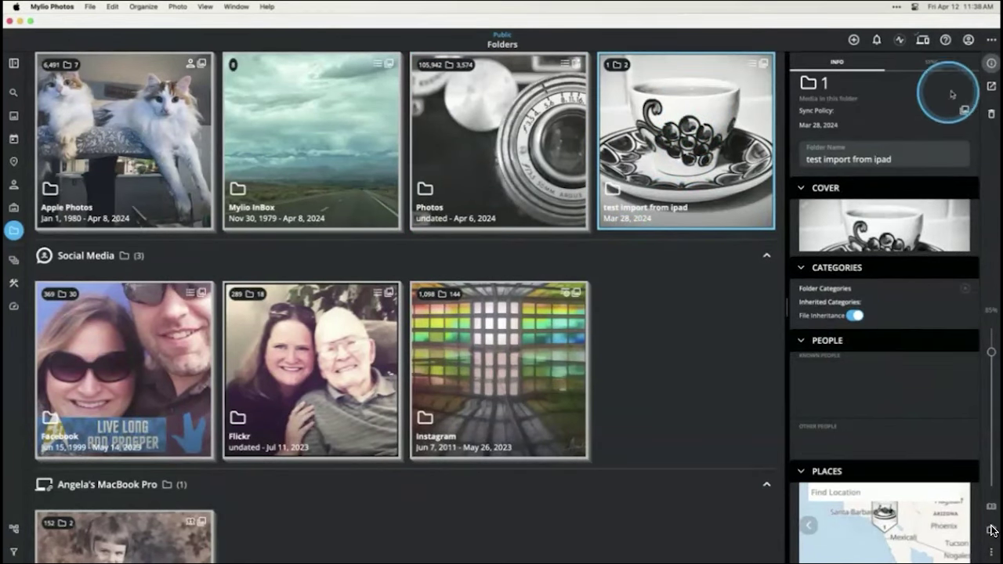
{"action": "left_click", "coordinate": [991, 63]}
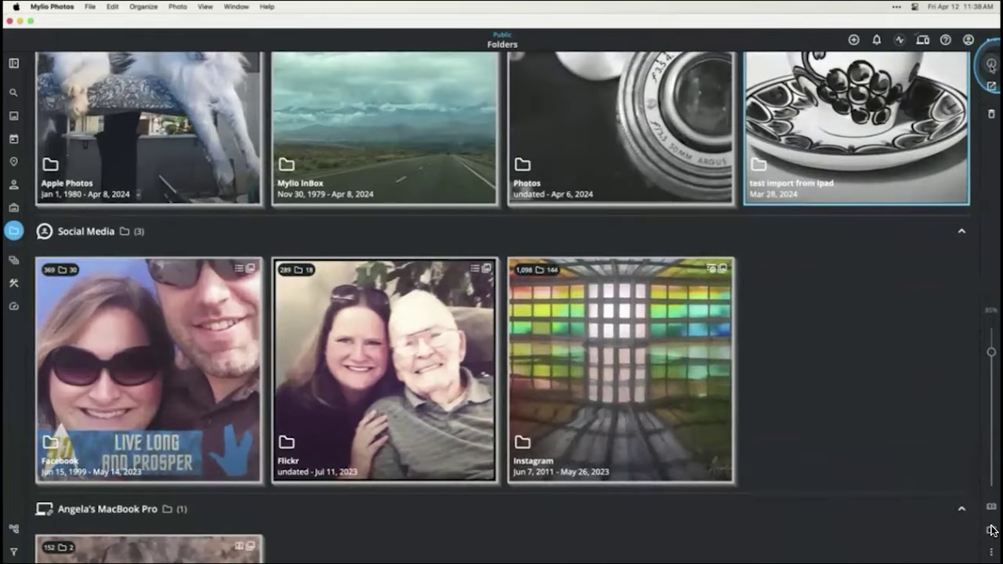
{"action": "left_click", "coordinate": [990, 64]}
{"action": "scroll", "coordinate": [891, 296], "scroll_direction": "down", "scroll_amount": 2}
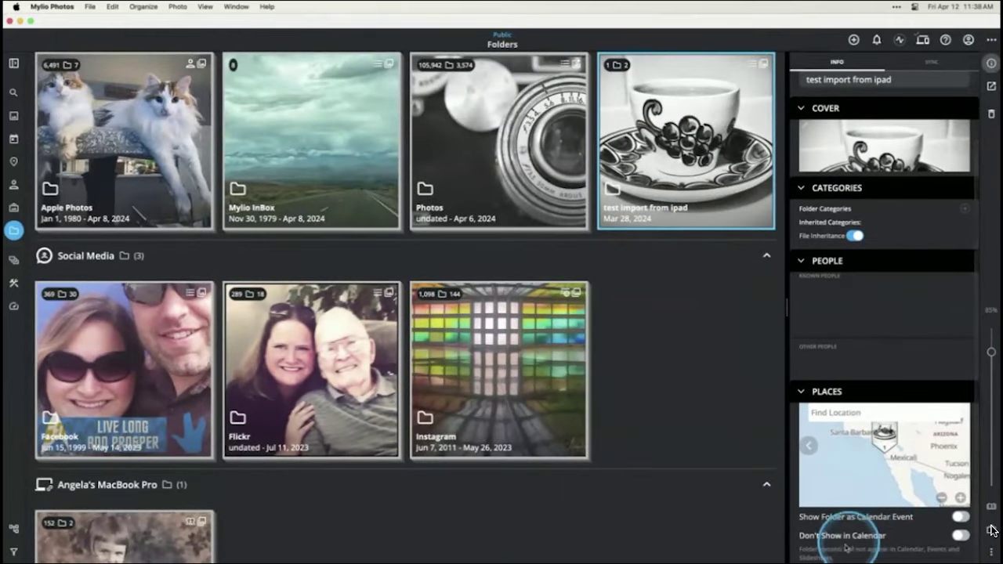
Step: Try the Don't Show in Calendar option on the "test import from ipad" folder and turn it back off
{"action": "left_click", "coordinate": [961, 536]}
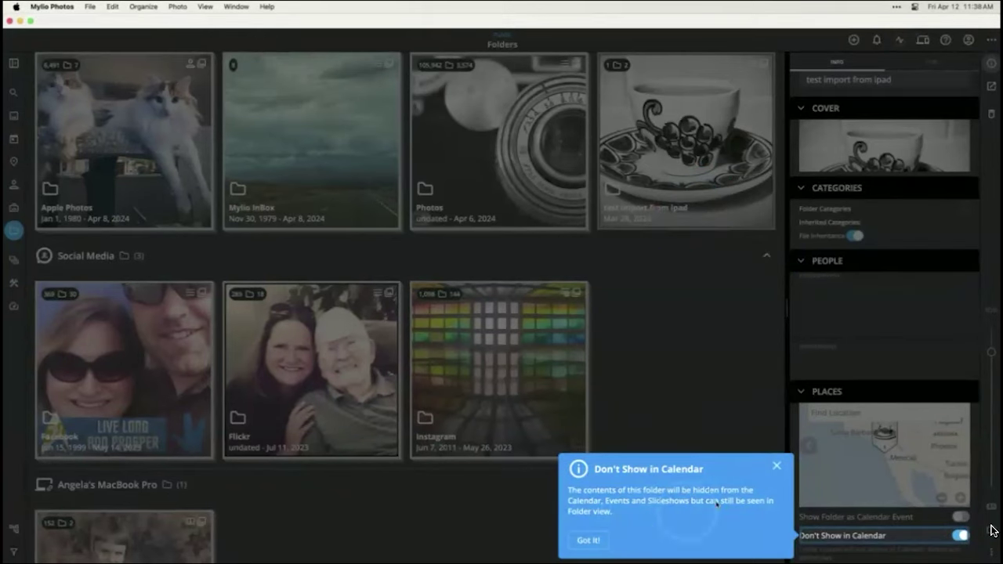
{"action": "left_click", "coordinate": [776, 467]}
{"action": "left_click", "coordinate": [961, 535]}
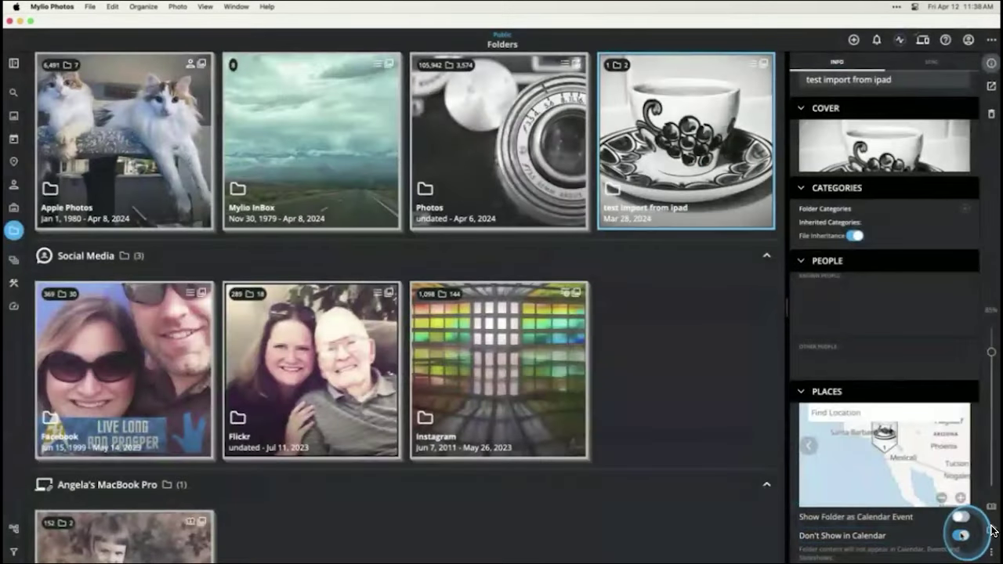
{"action": "left_click", "coordinate": [776, 467]}
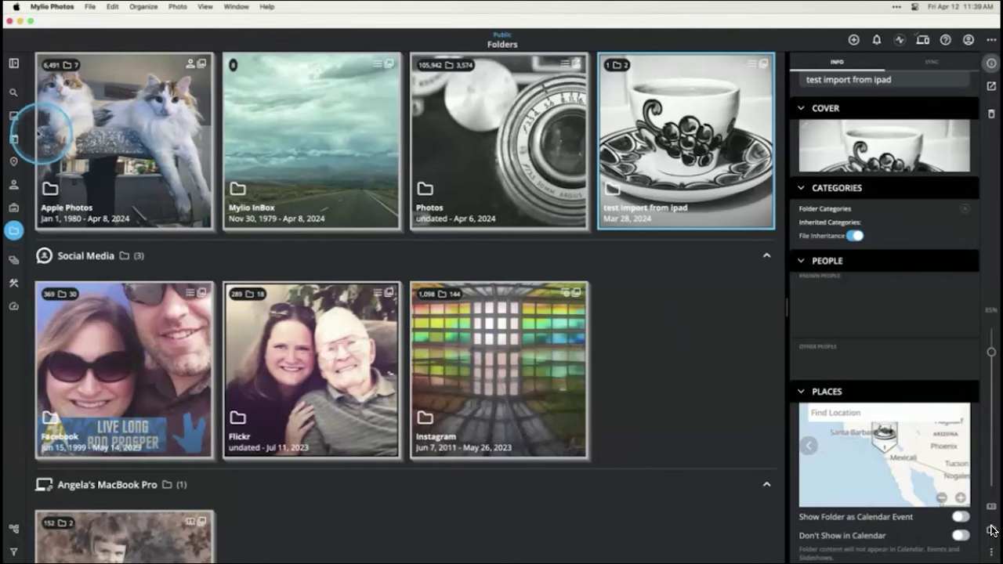
Step: Go to All Photos and use the QuickFilters to filter the library by the month of September
{"action": "left_click", "coordinate": [14, 116]}
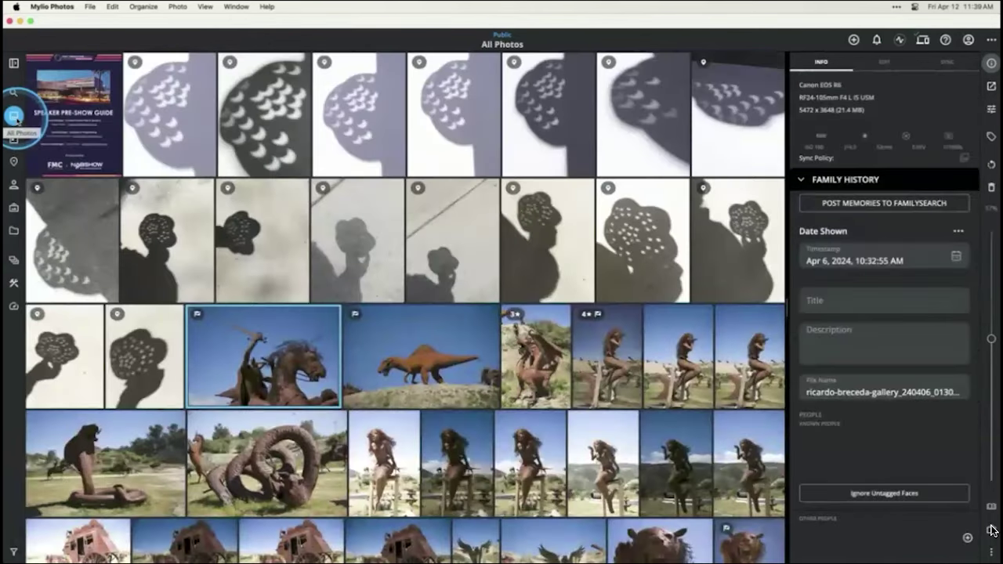
{"action": "left_click", "coordinate": [14, 64]}
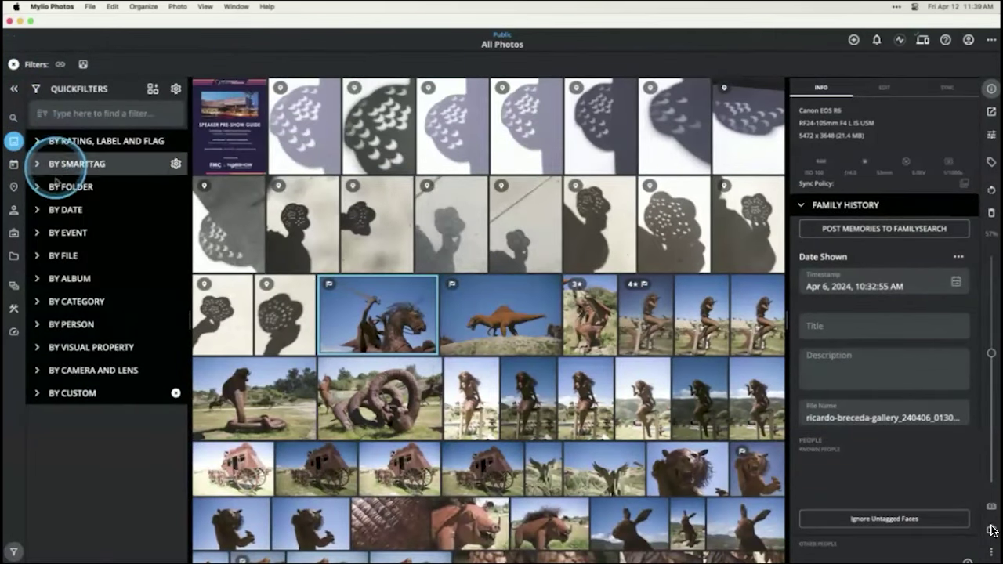
{"action": "left_click", "coordinate": [38, 210]}
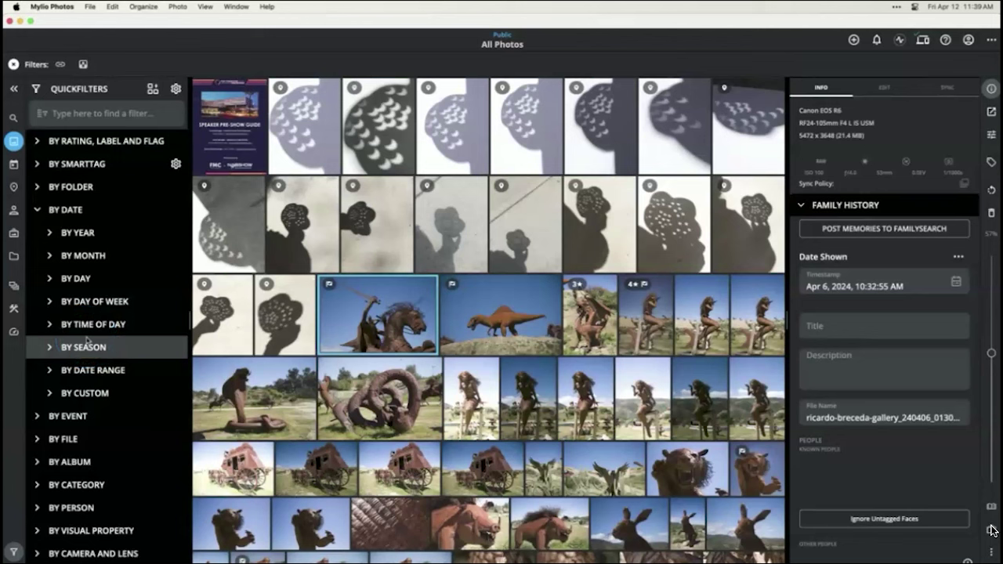
{"action": "left_click", "coordinate": [49, 256]}
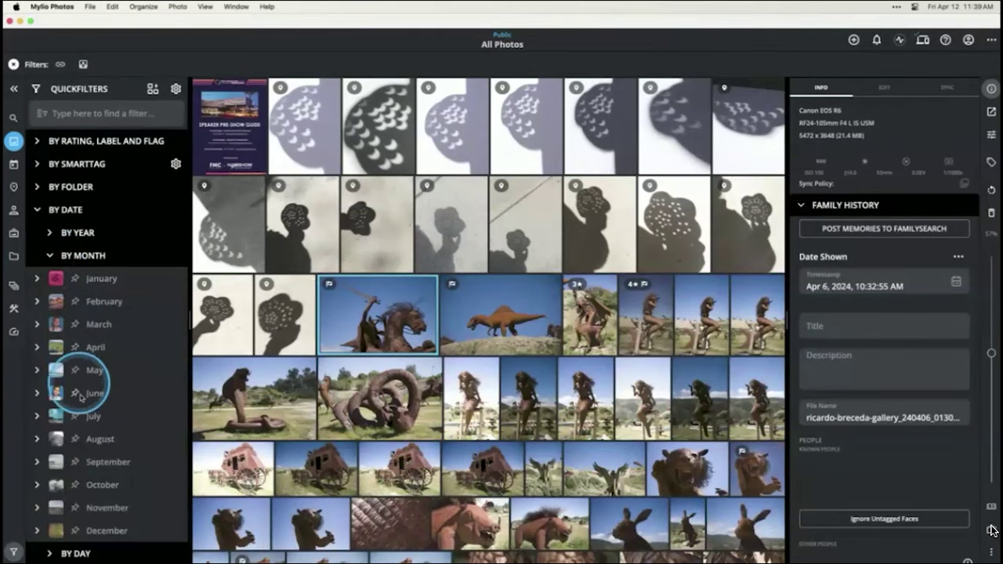
{"action": "left_click", "coordinate": [75, 467]}
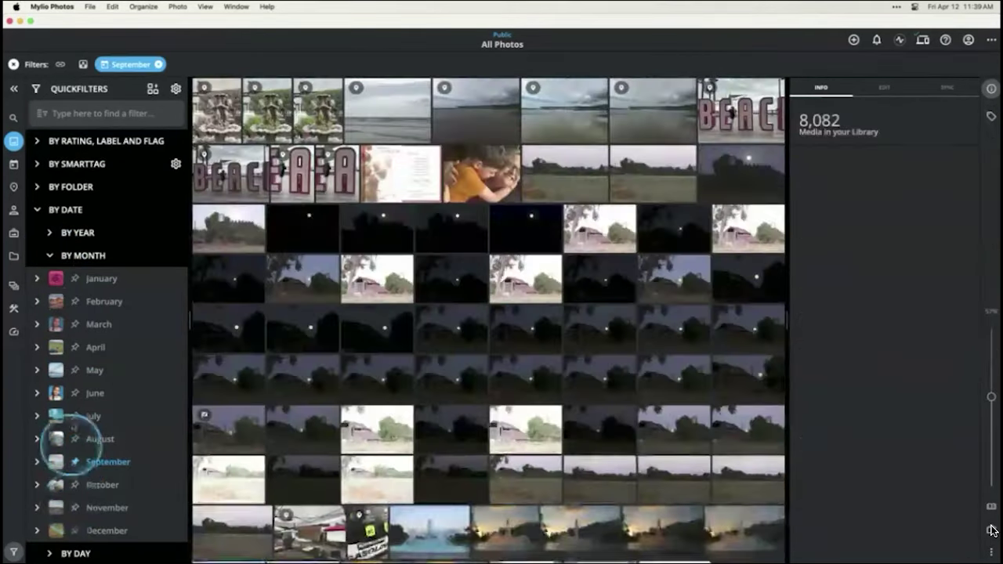
Step: Add a day filter for the 18th to the September filter and browse the matching photos
{"action": "left_click", "coordinate": [51, 257]}
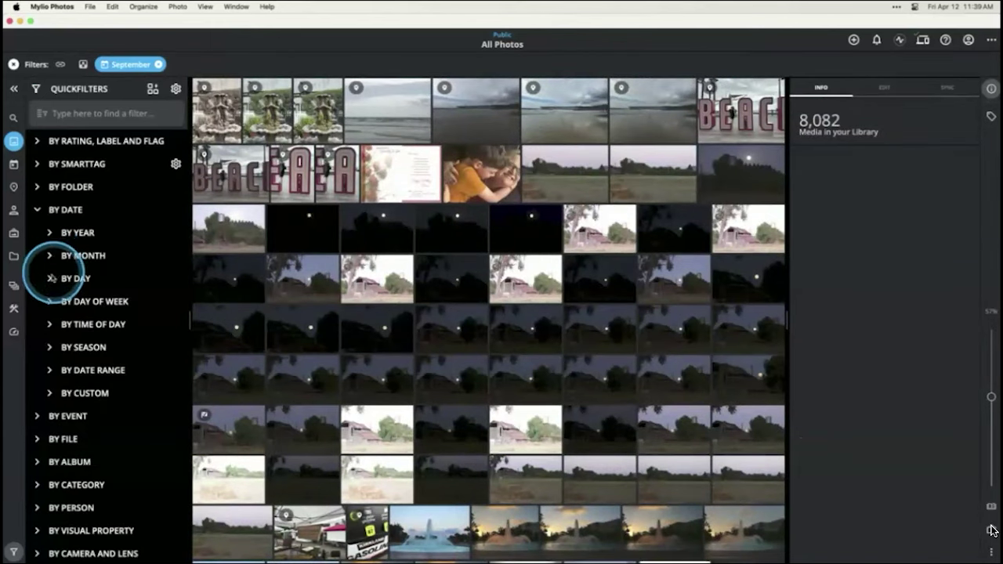
{"action": "left_click", "coordinate": [52, 278]}
{"action": "scroll", "coordinate": [90, 300], "scroll_direction": "down", "scroll_amount": 10}
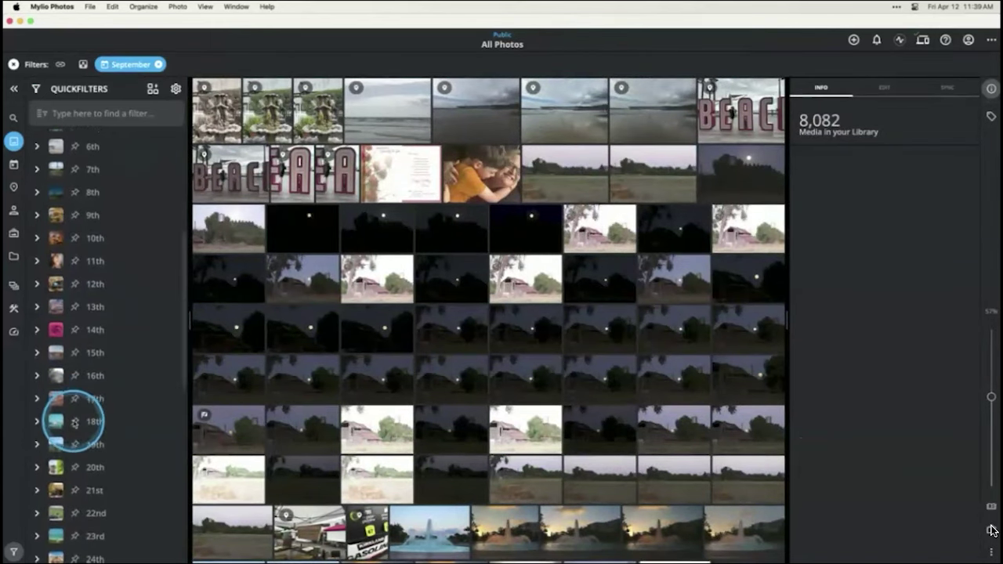
{"action": "left_click", "coordinate": [75, 420]}
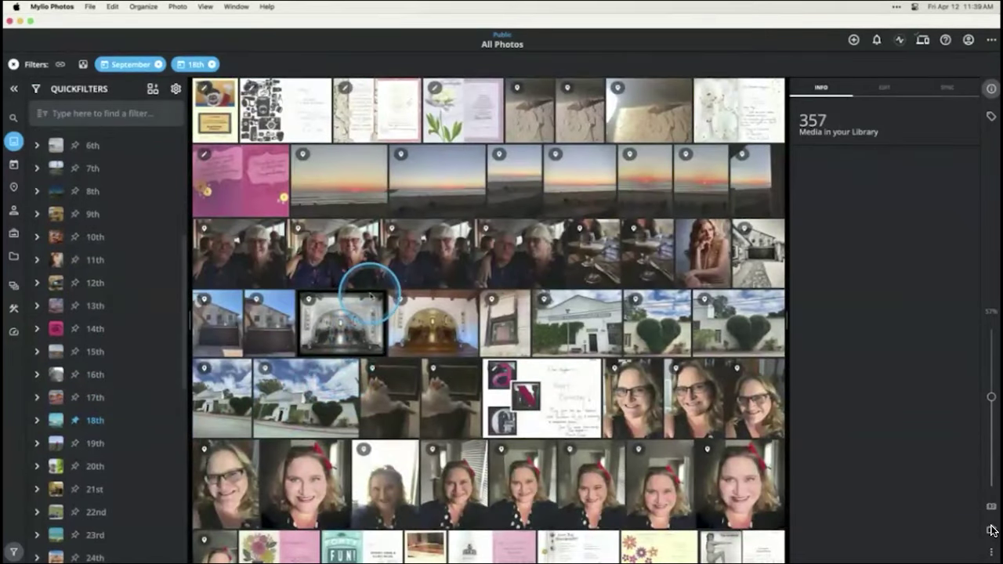
{"action": "scroll", "coordinate": [371, 292], "scroll_direction": "down", "scroll_amount": 2}
{"action": "scroll", "coordinate": [370, 294], "scroll_direction": "down", "scroll_amount": 10}
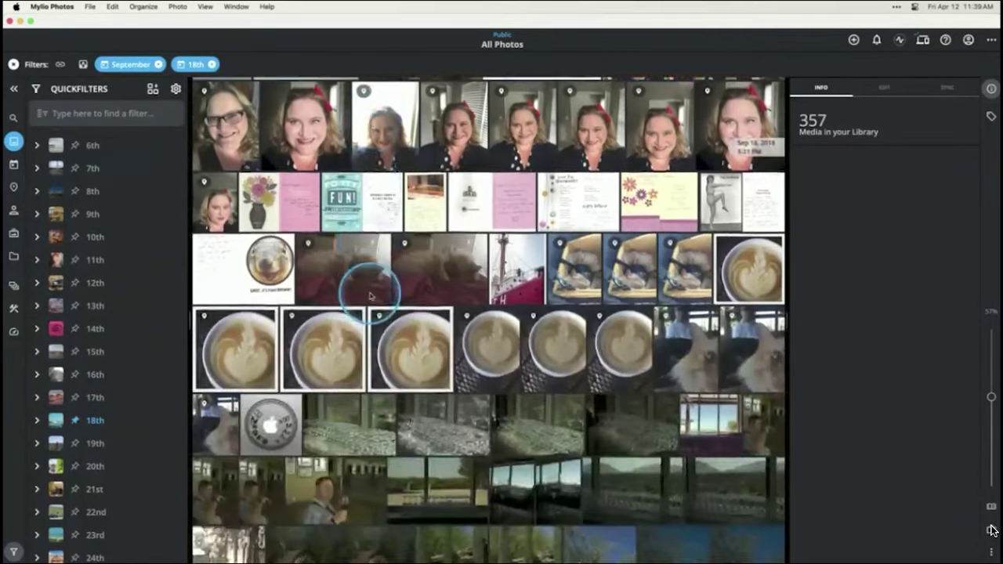
{"action": "scroll", "coordinate": [371, 296], "scroll_direction": "down", "scroll_amount": 8}
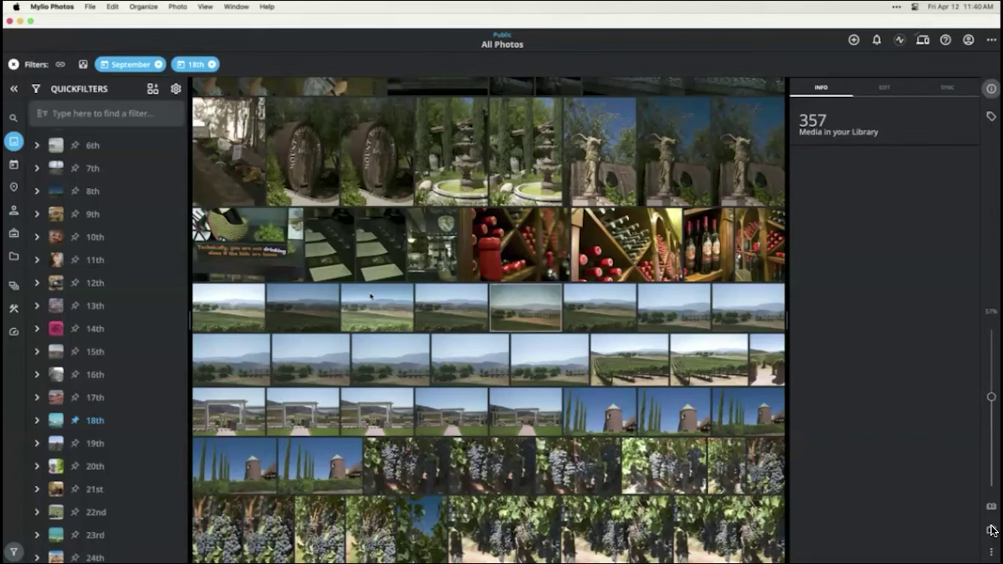
Step: Review the QuickCollection choices for saving the September 18th filters, and close them without saving
{"action": "left_click_drag", "start_coordinate": [357, 303], "coordinate": [142, 330]}
{"action": "left_click", "coordinate": [203, 227]}
{"action": "left_click_drag", "start_coordinate": [203, 227], "coordinate": [159, 65]}
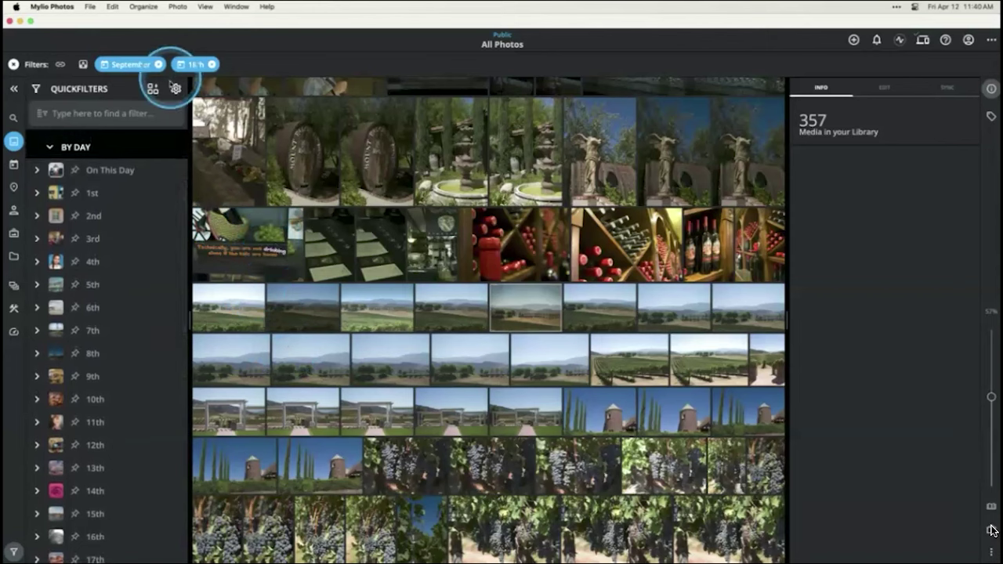
{"action": "left_click", "coordinate": [153, 90]}
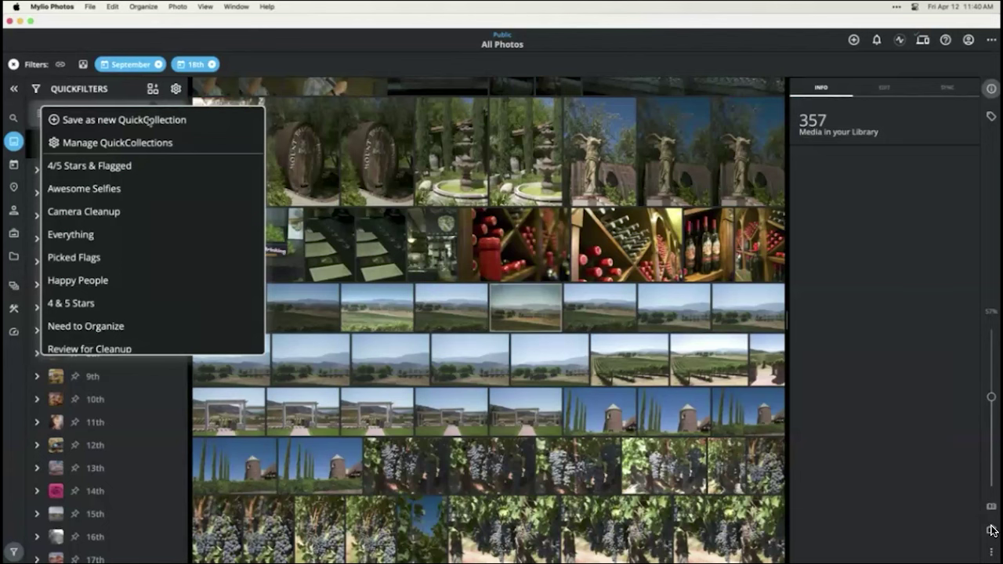
{"action": "left_click", "coordinate": [271, 68]}
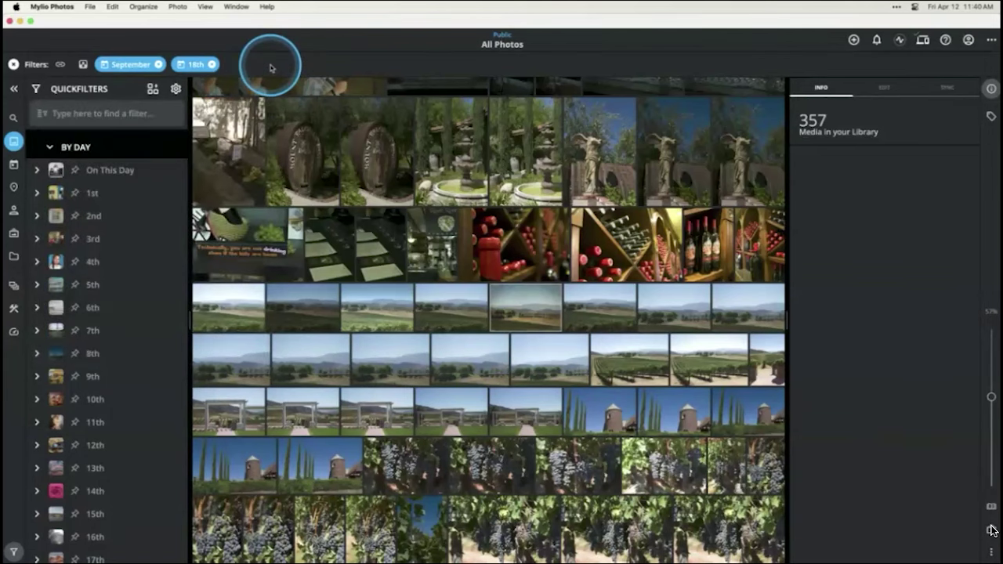
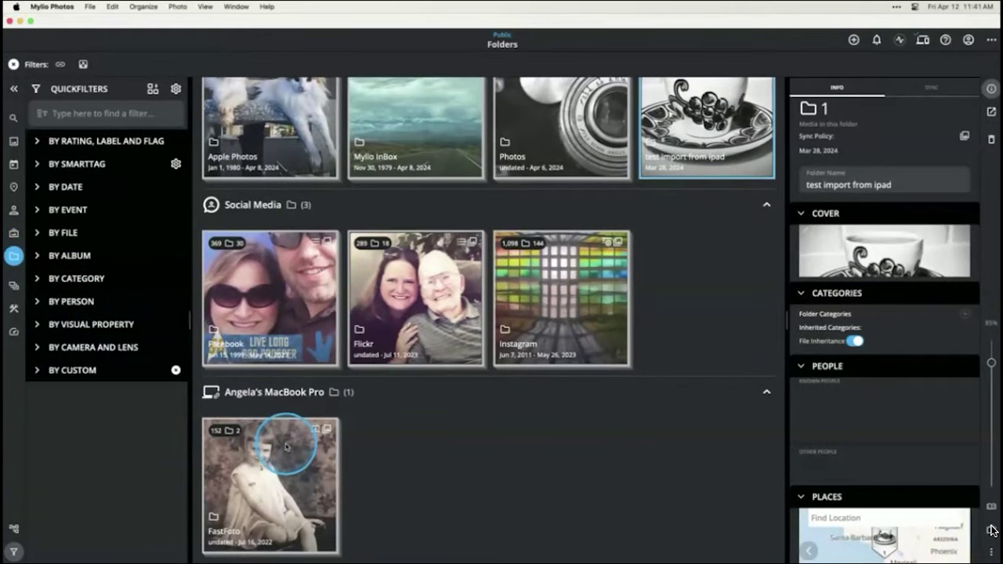
Step: Open the Photos from Mom folder inside FastFoto and view the scanned Christmas '88 photo
{"action": "double_click", "coordinate": [289, 435]}
{"action": "double_click", "coordinate": [403, 208]}
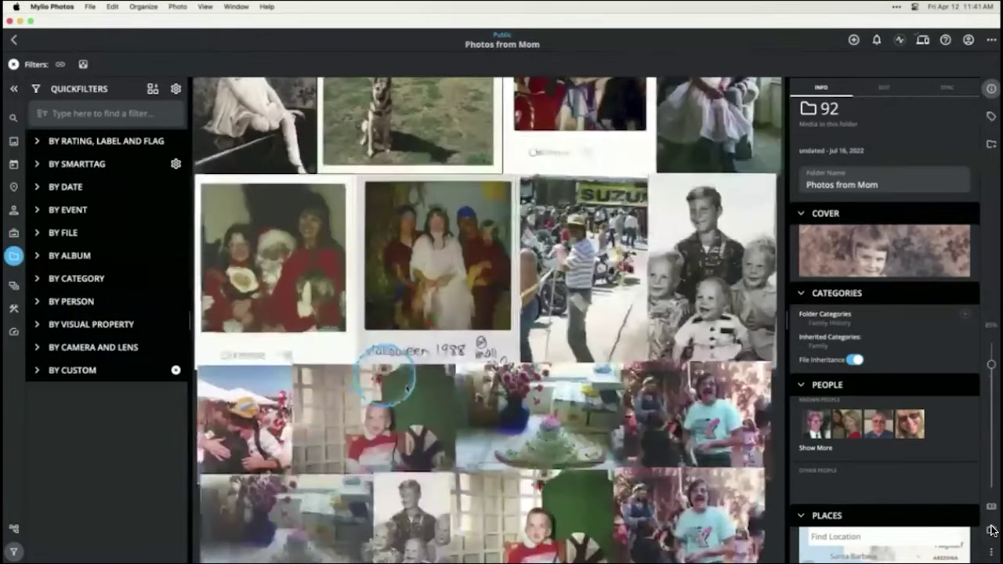
{"action": "scroll", "coordinate": [388, 352], "scroll_direction": "down", "scroll_amount": 2}
{"action": "scroll", "coordinate": [389, 352], "scroll_direction": "up", "scroll_amount": 1}
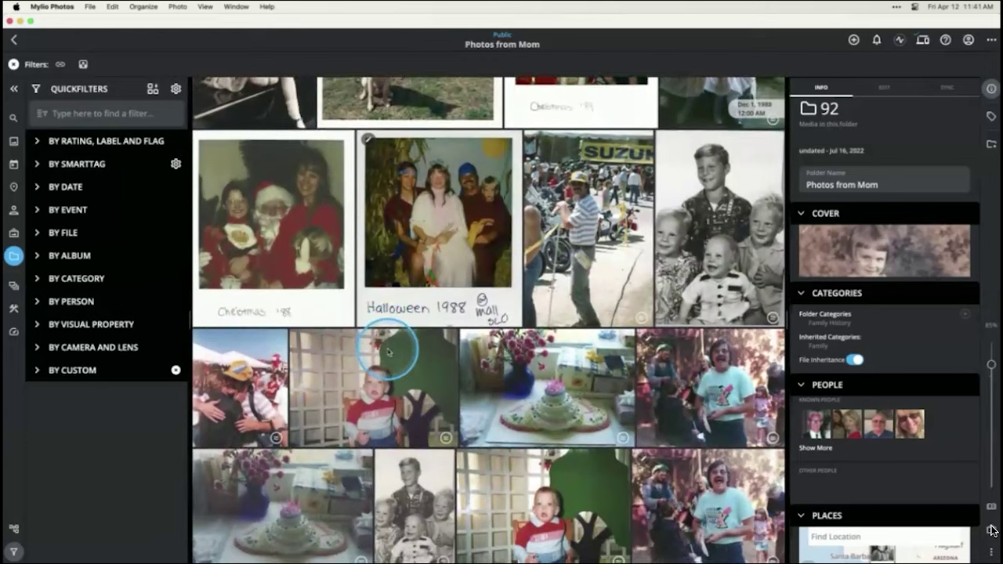
{"action": "double_click", "coordinate": [306, 237]}
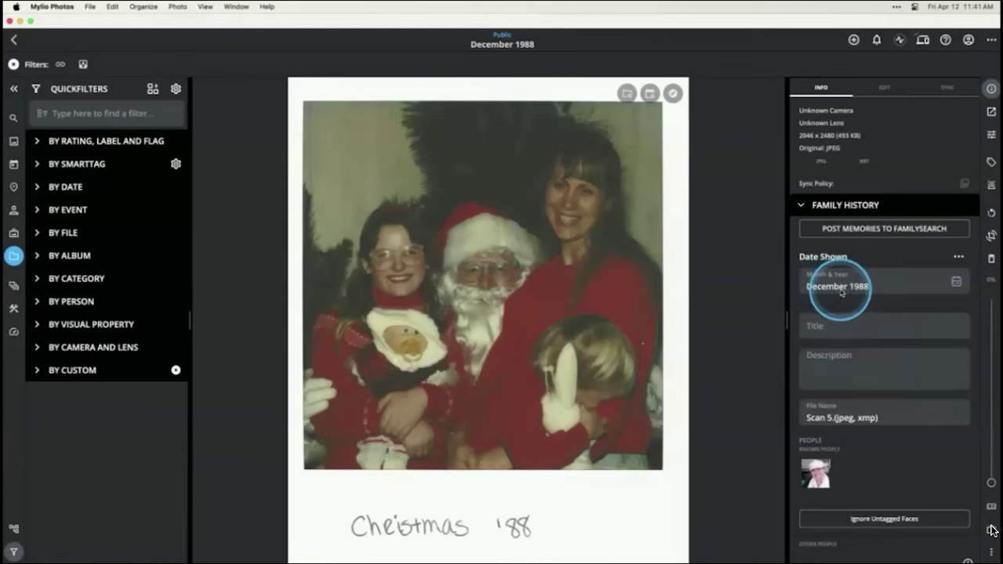
Step: Review the Date Shown format choices for the Christmas '88 photo, leave them as they are, and return to the folder
{"action": "left_click", "coordinate": [958, 257]}
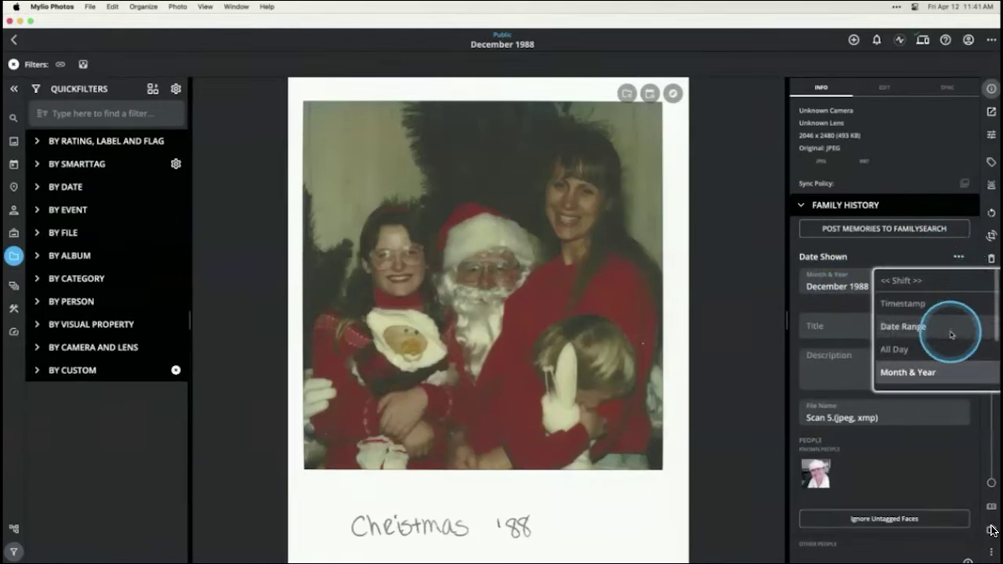
{"action": "scroll", "coordinate": [952, 332], "scroll_direction": "down", "scroll_amount": 1}
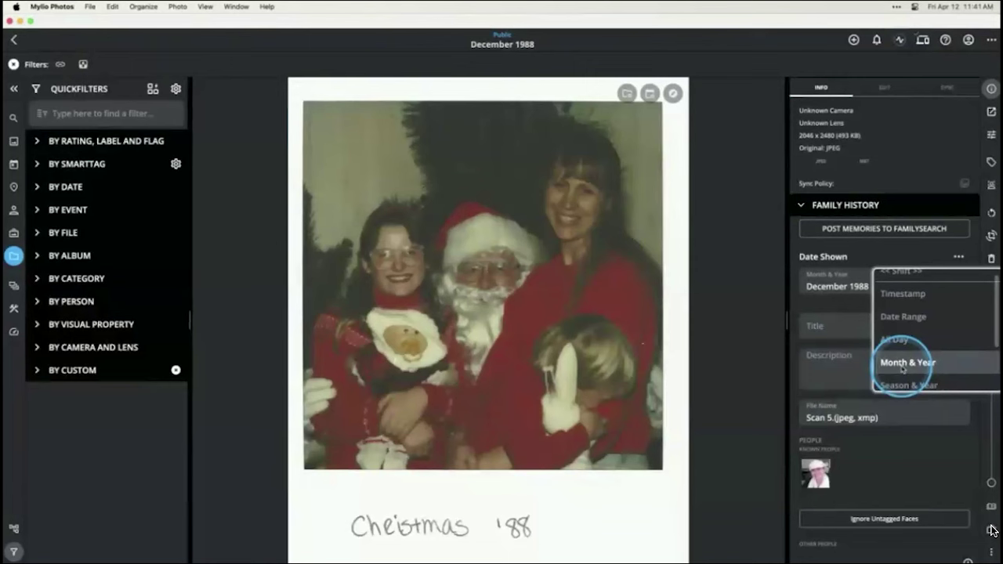
{"action": "left_click", "coordinate": [848, 298]}
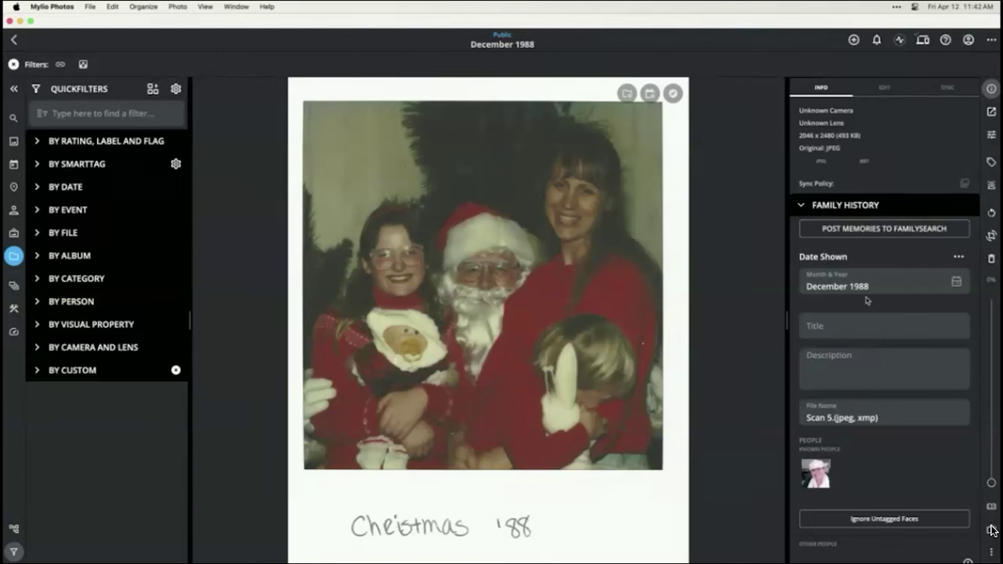
{"action": "left_click", "coordinate": [959, 258]}
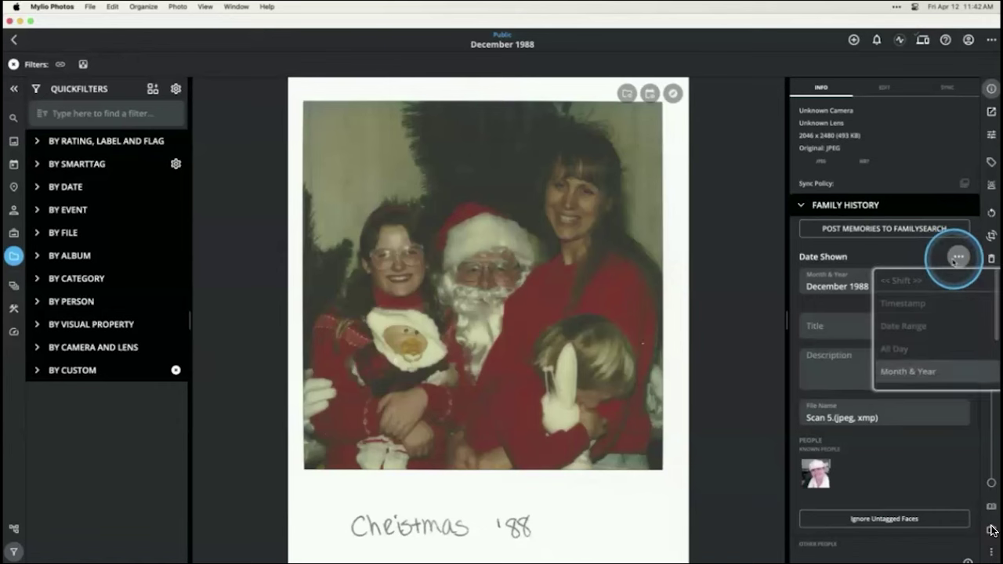
{"action": "scroll", "coordinate": [926, 343], "scroll_direction": "down", "scroll_amount": 4}
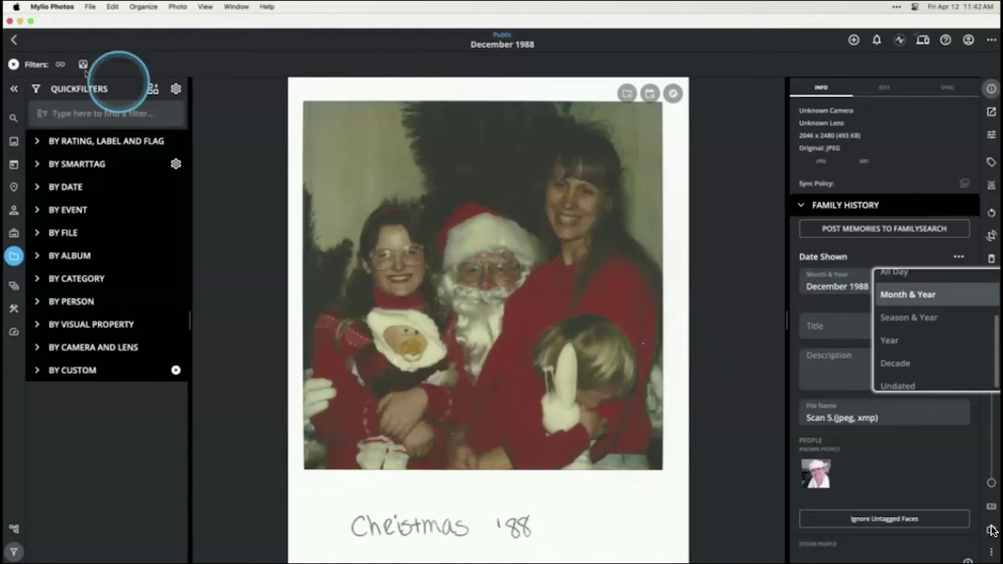
{"action": "left_click", "coordinate": [15, 42]}
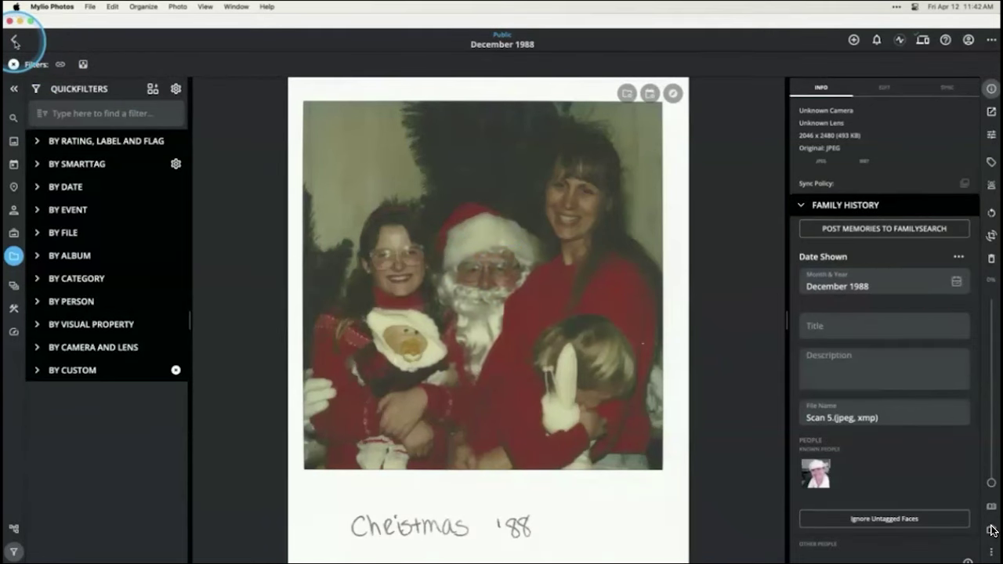
{"action": "left_click", "coordinate": [13, 41]}
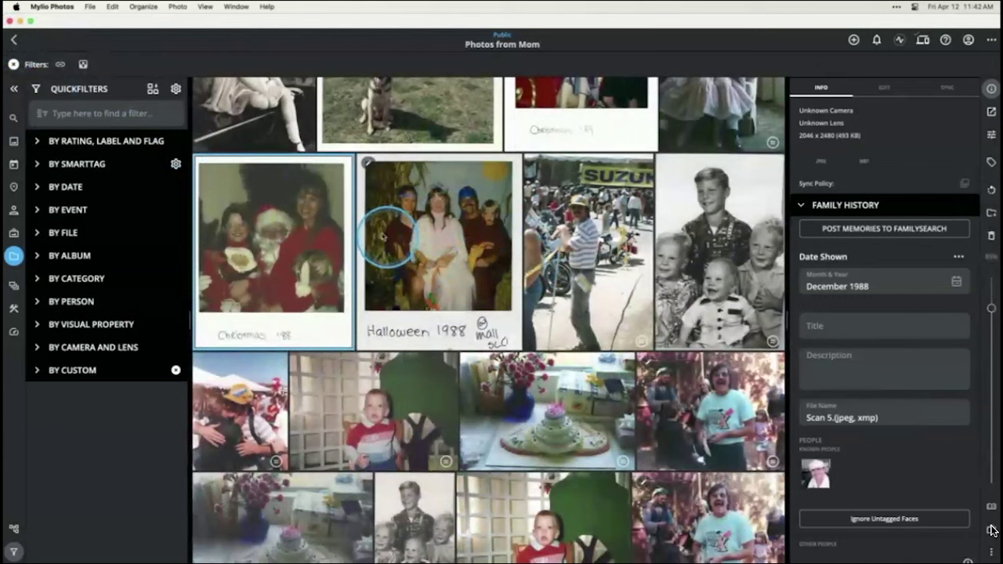
Step: Select all photos in the Photos from Mom folder and review the date formats that could be applied to them together
{"action": "key", "text": "super+a"}
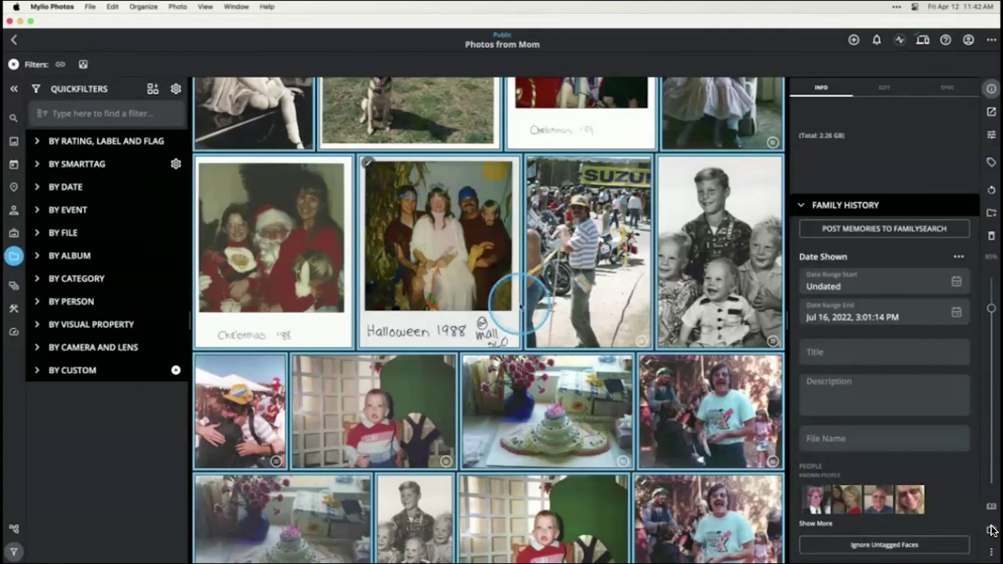
{"action": "left_click", "coordinate": [958, 257]}
{"action": "scroll", "coordinate": [949, 308], "scroll_direction": "down", "scroll_amount": 3}
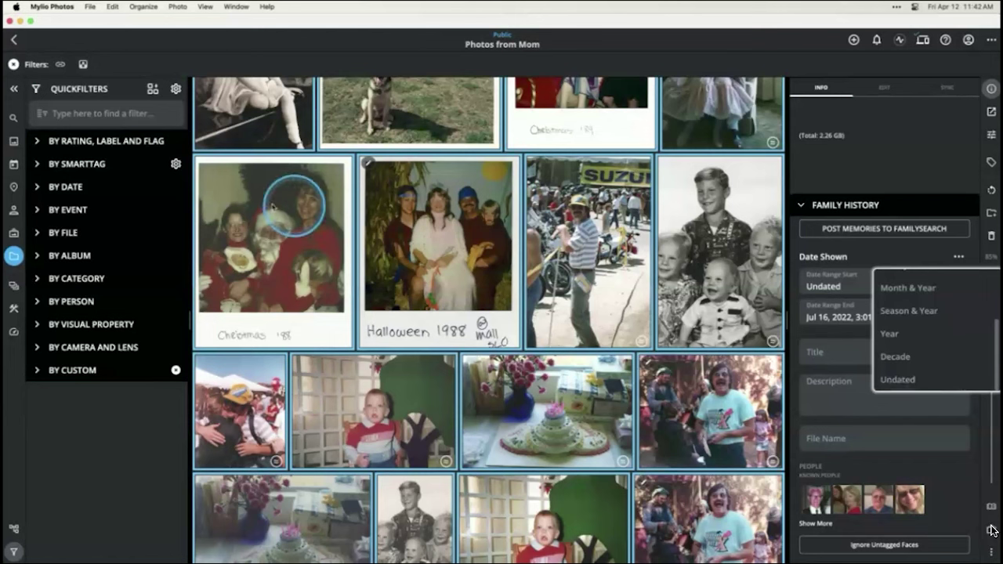
{"action": "left_click", "coordinate": [16, 145]}
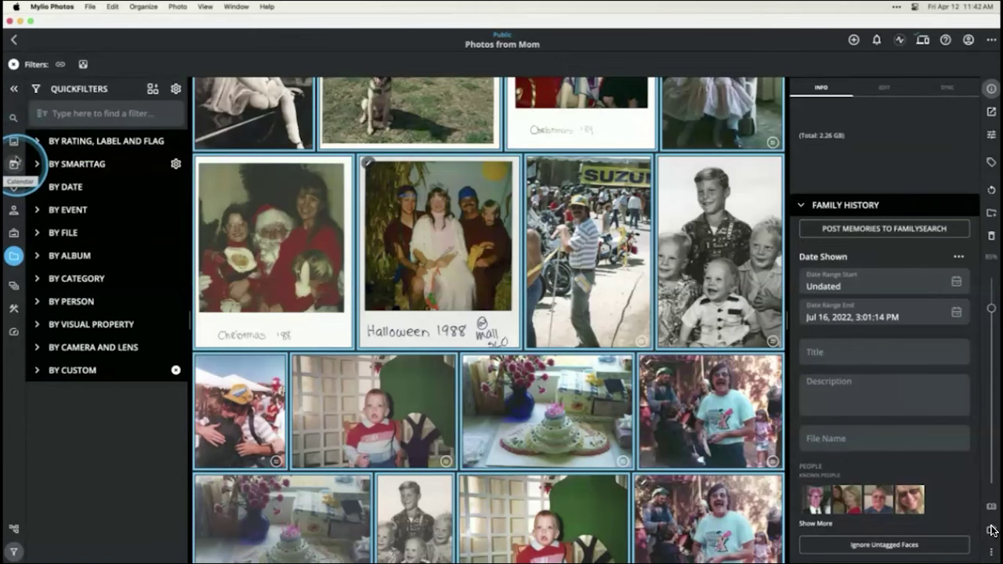
Step: Go to the Calendar by way of All Photos and open the Undated group ahead of the earliest years
{"action": "left_click", "coordinate": [14, 142]}
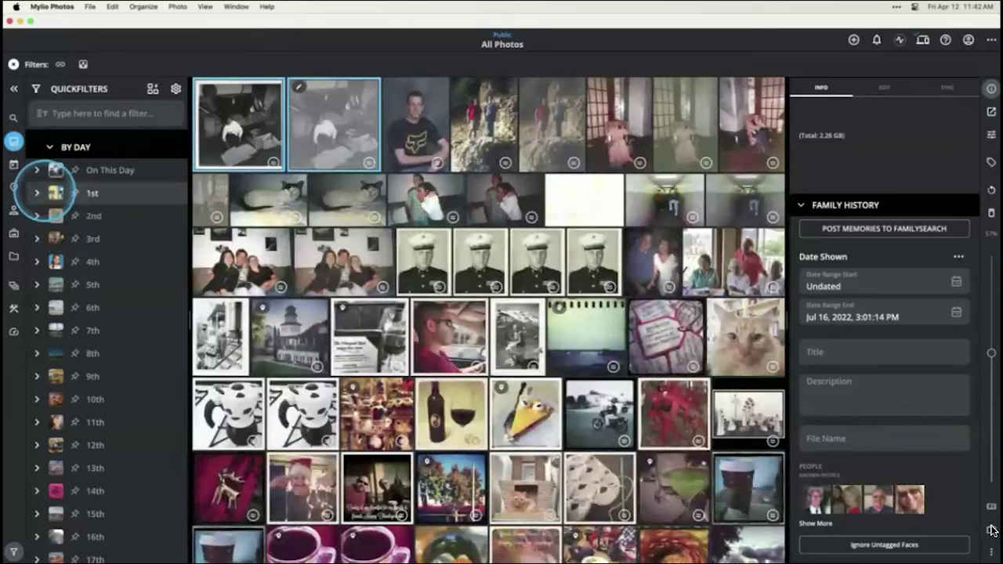
{"action": "left_click", "coordinate": [14, 165]}
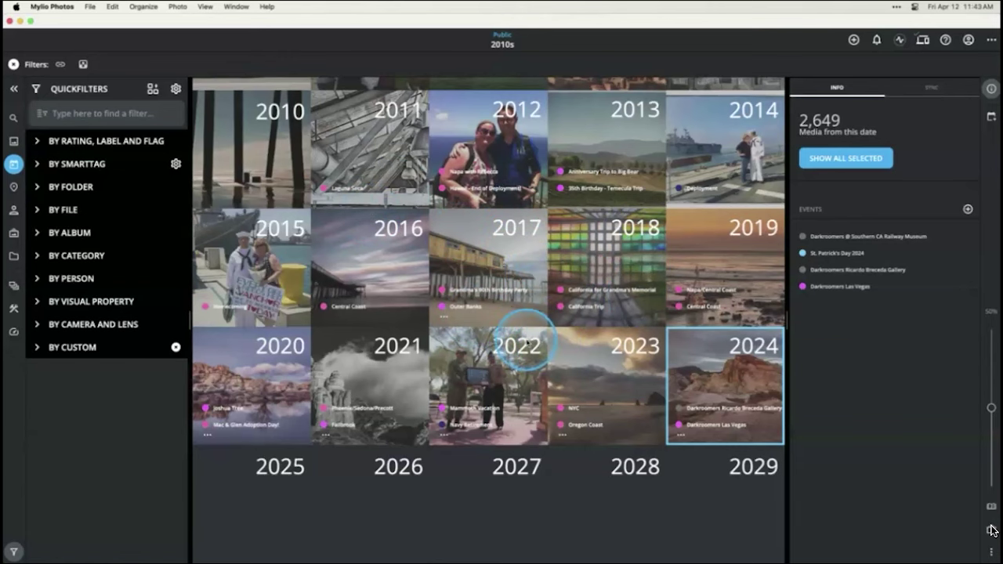
{"action": "scroll", "coordinate": [525, 339], "scroll_direction": "up", "scroll_amount": 10}
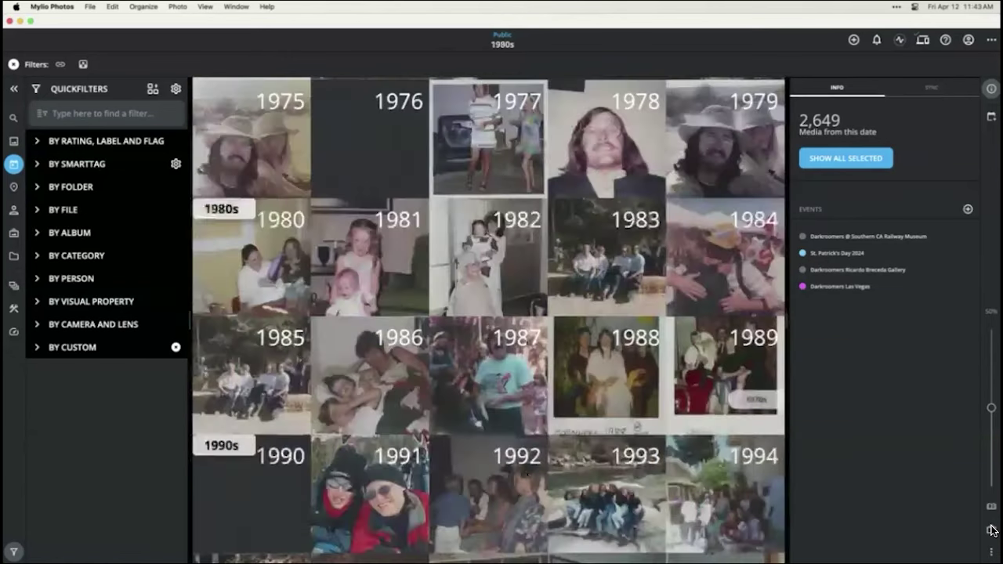
{"action": "scroll", "coordinate": [527, 343], "scroll_direction": "up", "scroll_amount": 15}
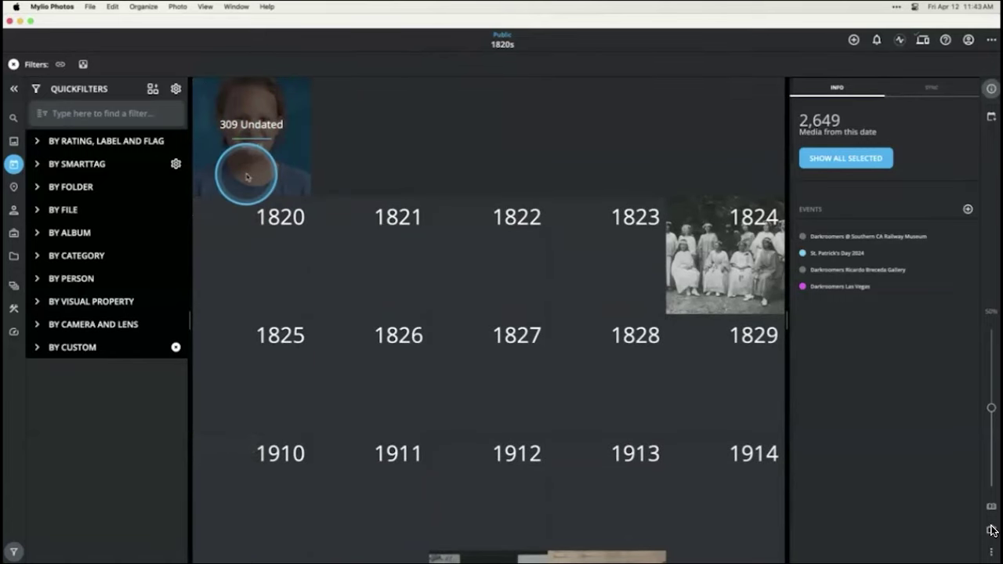
{"action": "left_click", "coordinate": [247, 177]}
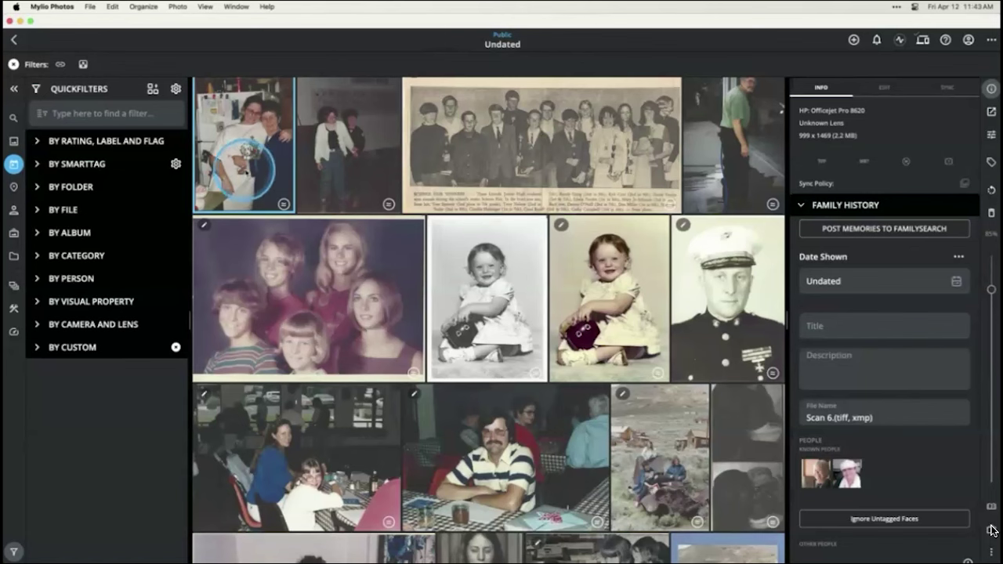
Step: Open the undated scan of two people in front of a banner and give it an All Day date in September 1991
{"action": "double_click", "coordinate": [384, 146]}
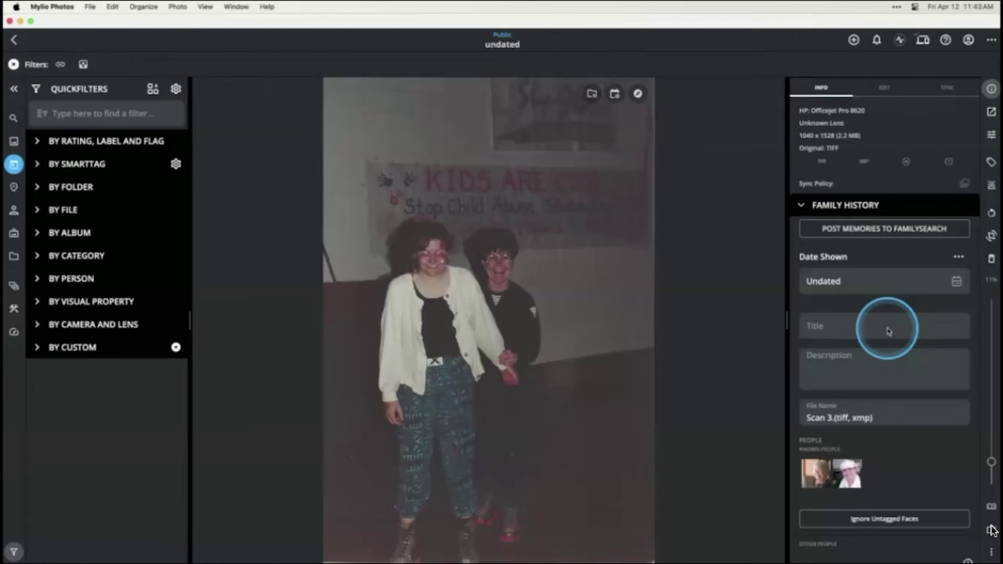
{"action": "left_click", "coordinate": [958, 257]}
{"action": "scroll", "coordinate": [933, 311], "scroll_direction": "up", "scroll_amount": 2}
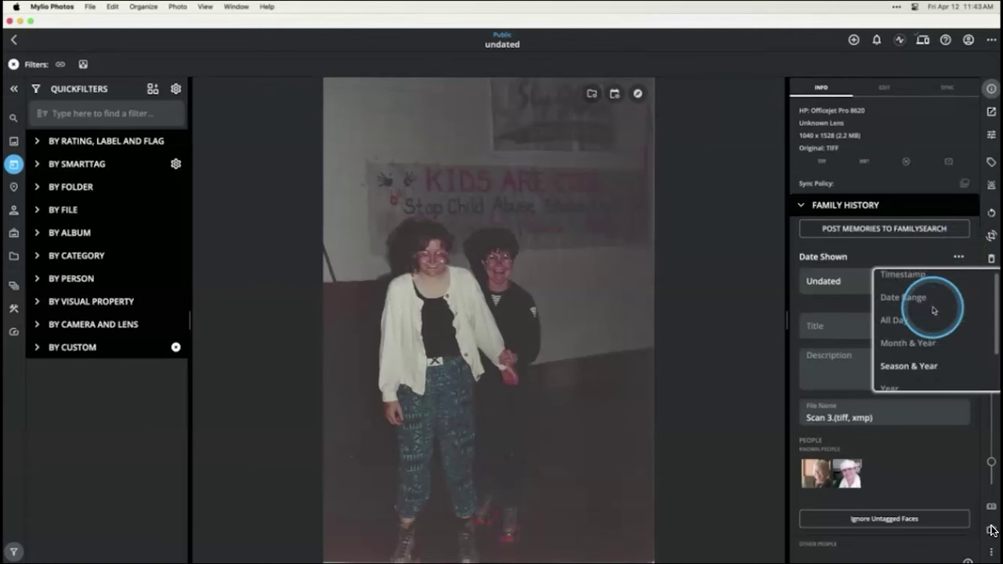
{"action": "scroll", "coordinate": [917, 305], "scroll_direction": "up", "scroll_amount": 1}
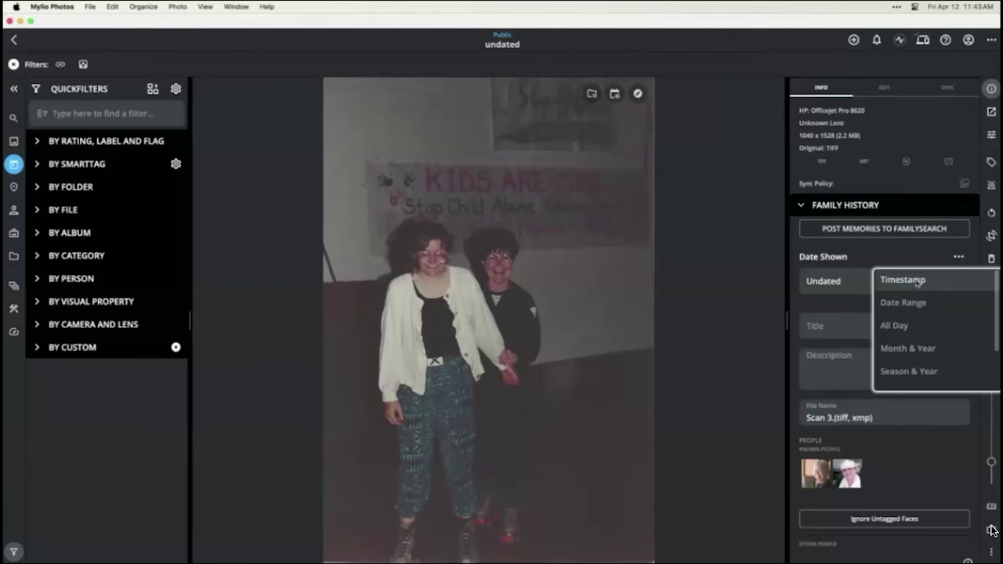
{"action": "left_click", "coordinate": [901, 326]}
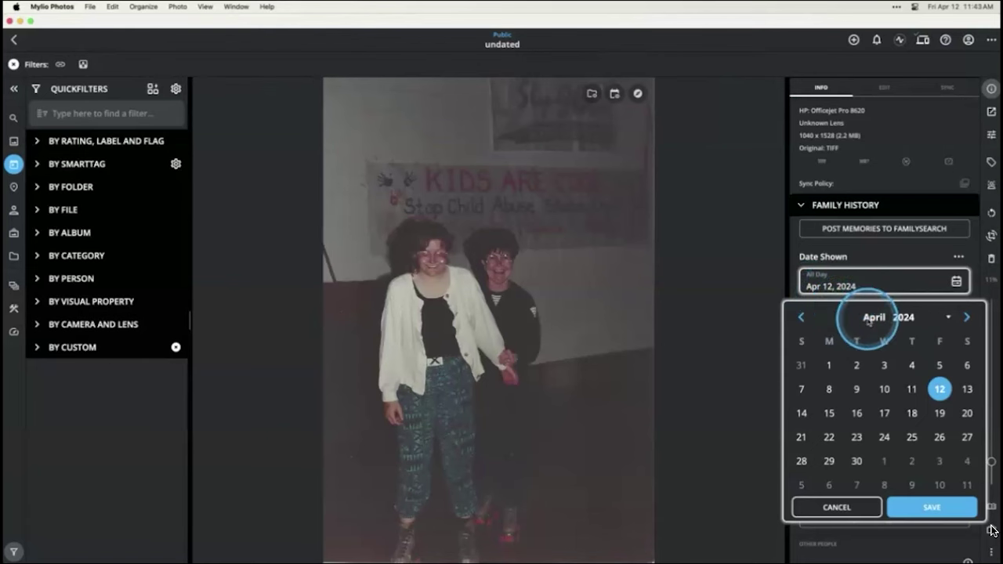
{"action": "left_click", "coordinate": [867, 317]}
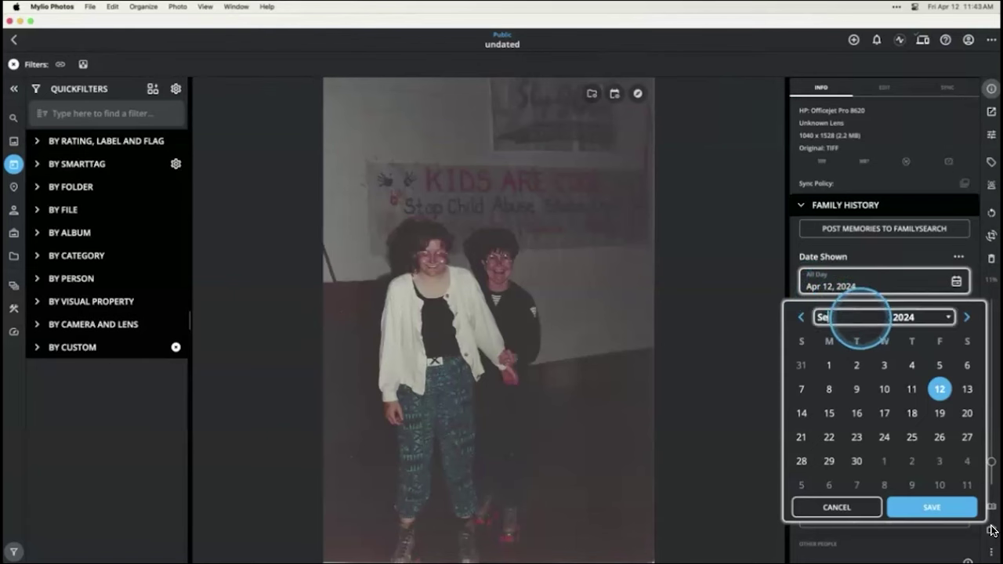
{"action": "type", "text": "September"}
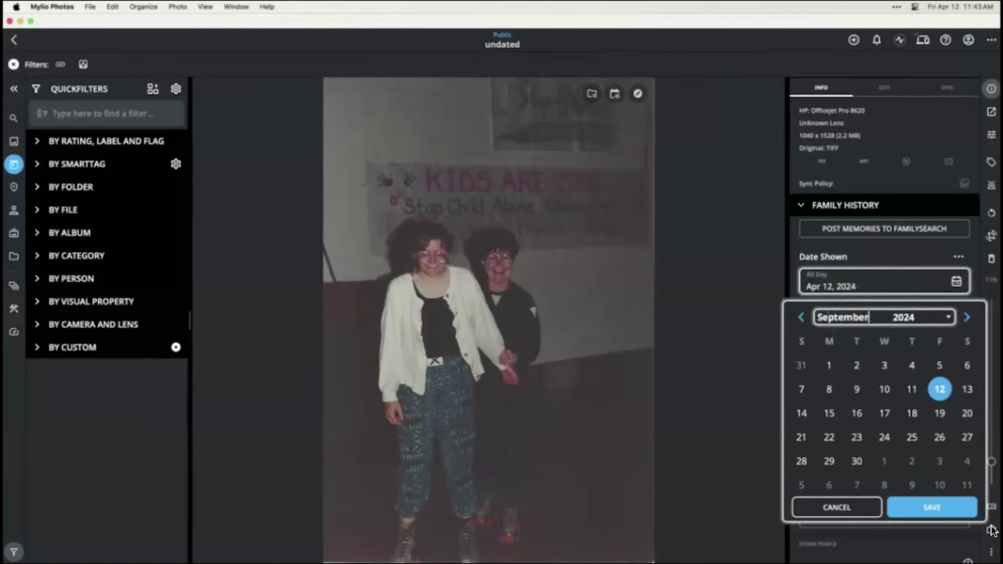
{"action": "left_click", "coordinate": [913, 318]}
{"action": "type", "text": "1991"}
{"action": "left_click", "coordinate": [884, 413]}
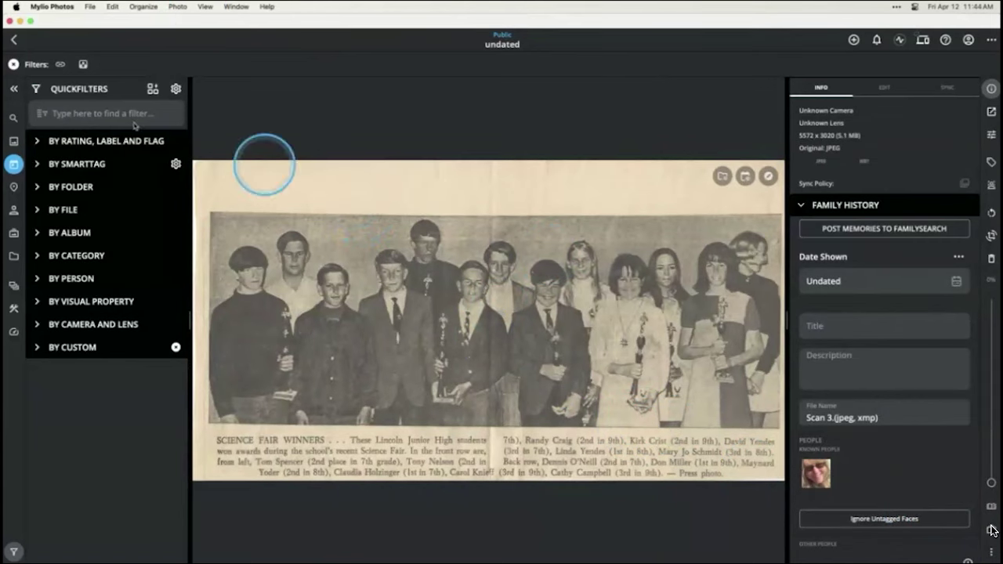
Step: Return to the calendar's years, open 1991, and look through its months and on to 1993 for the newly dated photo
{"action": "left_click", "coordinate": [13, 41]}
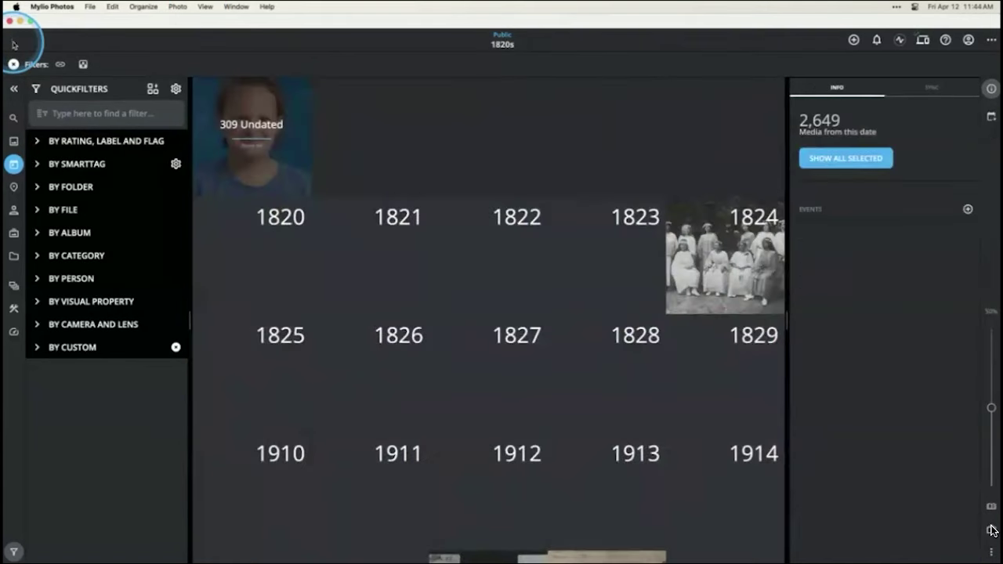
{"action": "scroll", "coordinate": [555, 286], "scroll_direction": "down", "scroll_amount": 5}
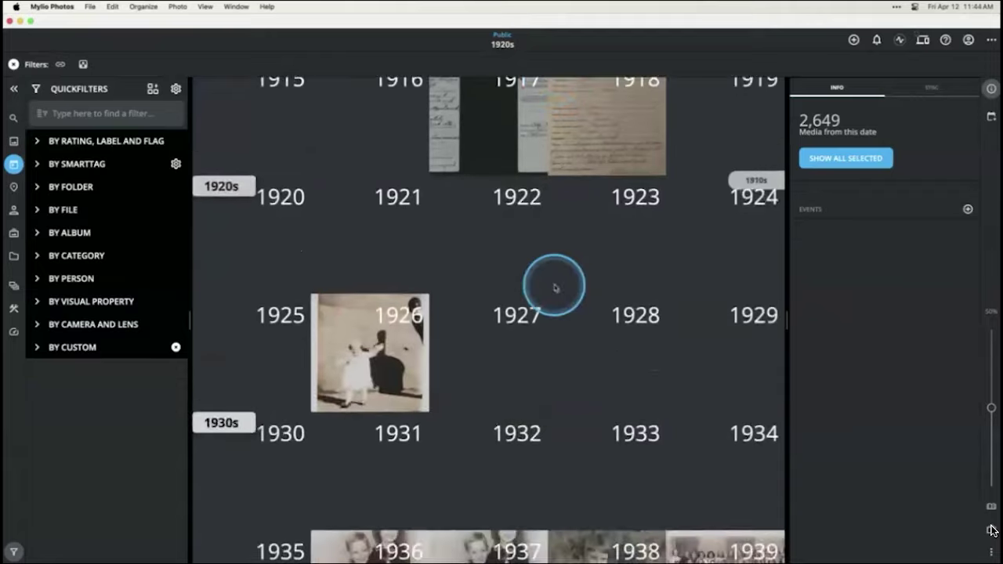
{"action": "scroll", "coordinate": [555, 287], "scroll_direction": "down", "scroll_amount": 15}
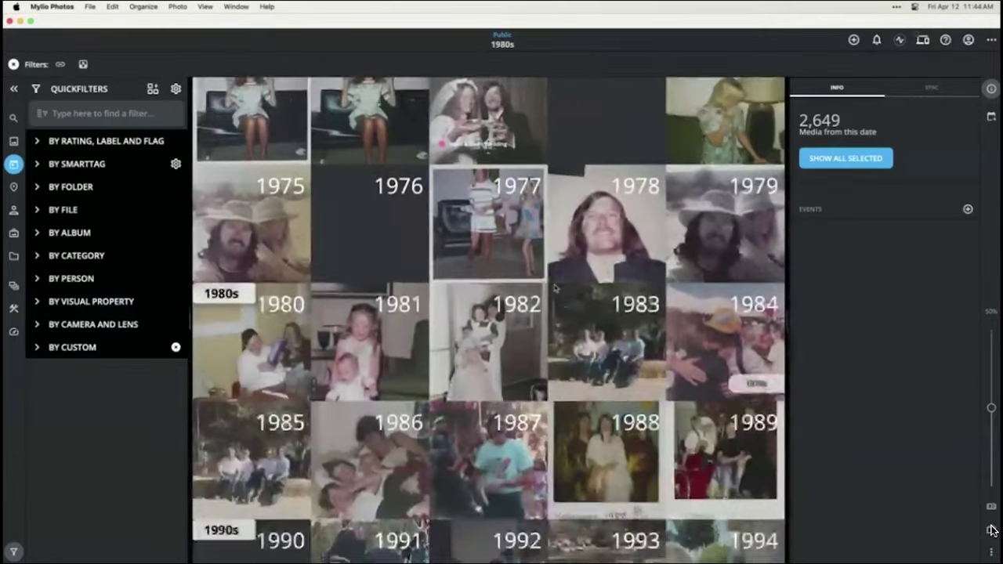
{"action": "scroll", "coordinate": [554, 288], "scroll_direction": "down", "scroll_amount": 3}
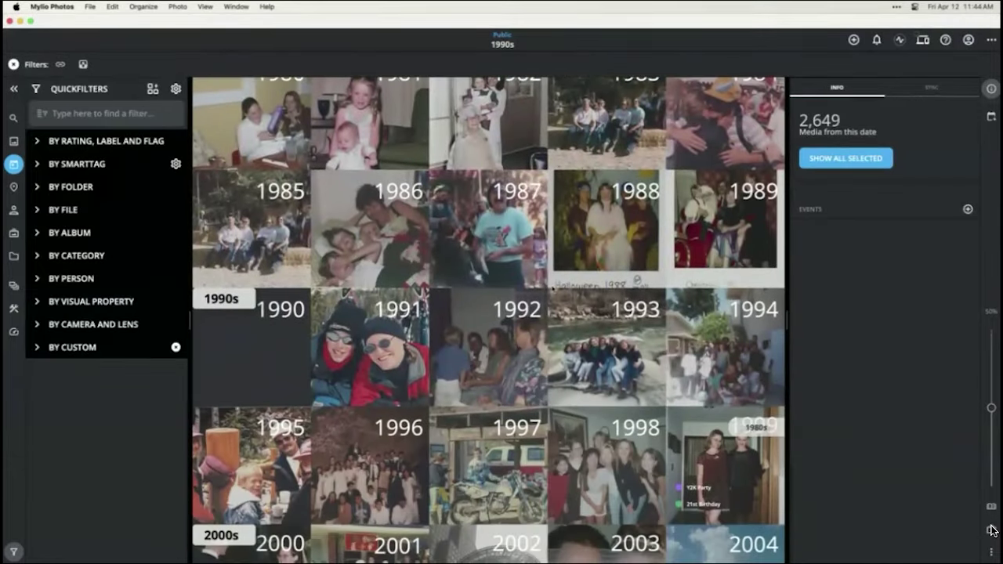
{"action": "left_click", "coordinate": [402, 315]}
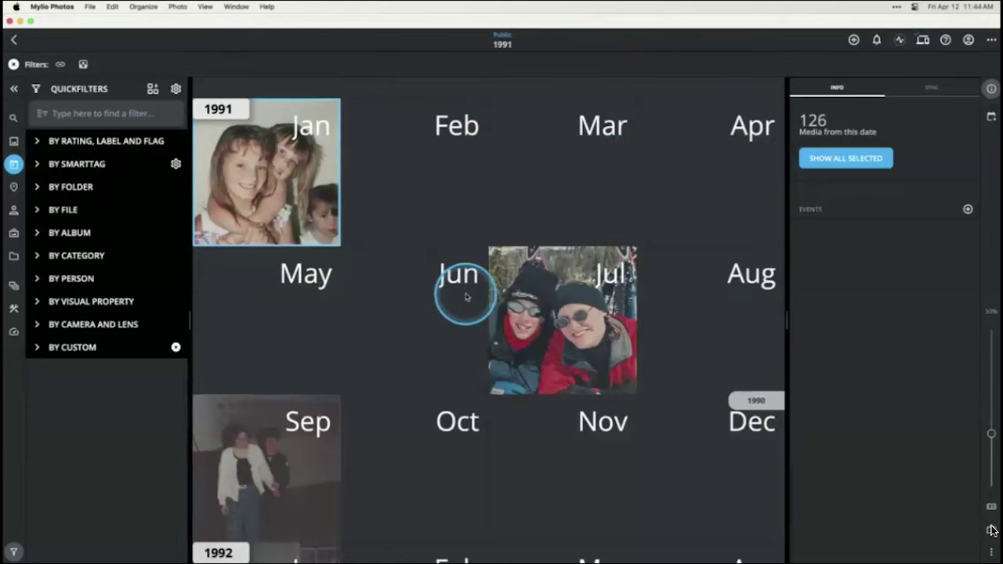
{"action": "scroll", "coordinate": [459, 291], "scroll_direction": "down", "scroll_amount": 3}
{"action": "scroll", "coordinate": [305, 317], "scroll_direction": "down", "scroll_amount": 1}
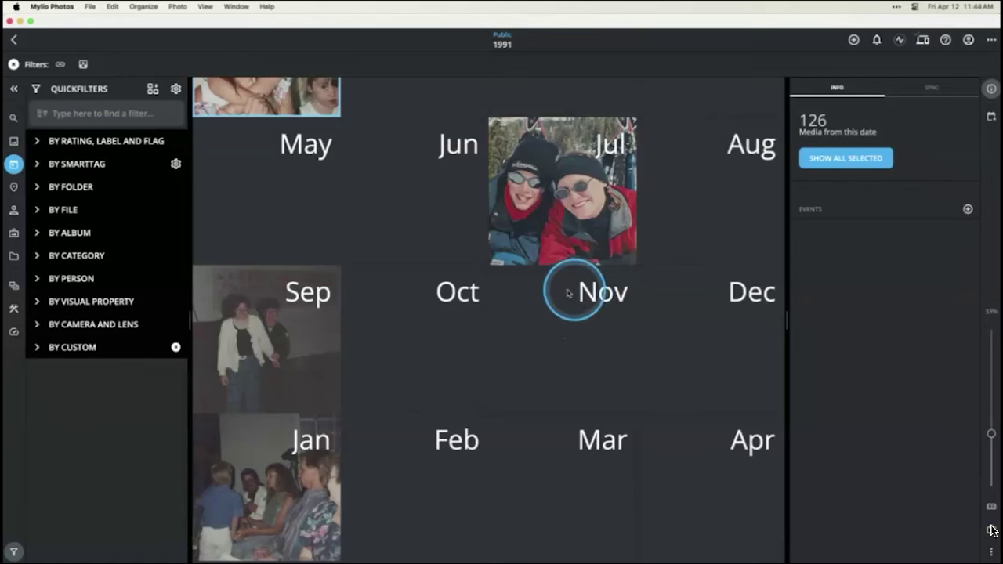
{"action": "scroll", "coordinate": [507, 294], "scroll_direction": "down", "scroll_amount": 5}
{"action": "scroll", "coordinate": [510, 295], "scroll_direction": "down", "scroll_amount": 1}
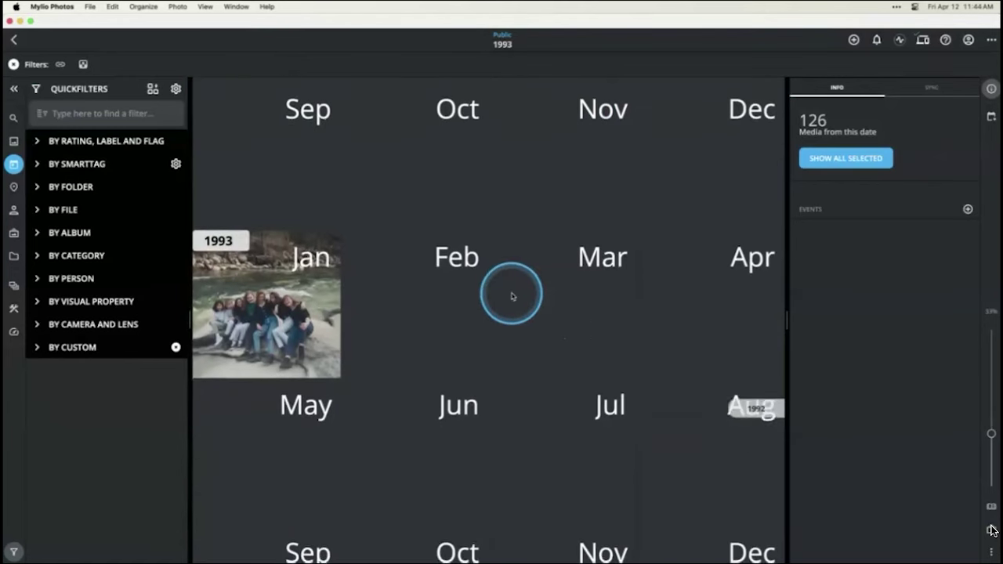
Step: Return to the calendar's year overview and open 2024 to view its months
{"action": "left_click", "coordinate": [15, 40]}
{"action": "scroll", "coordinate": [486, 349], "scroll_direction": "down", "scroll_amount": 5}
{"action": "scroll", "coordinate": [487, 350], "scroll_direction": "down", "scroll_amount": 4}
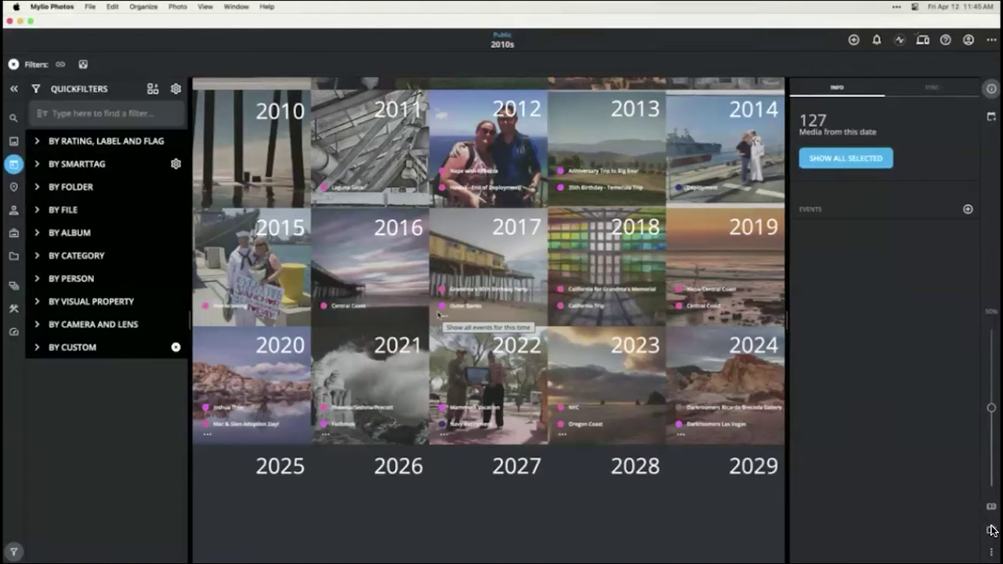
{"action": "left_click", "coordinate": [694, 379]}
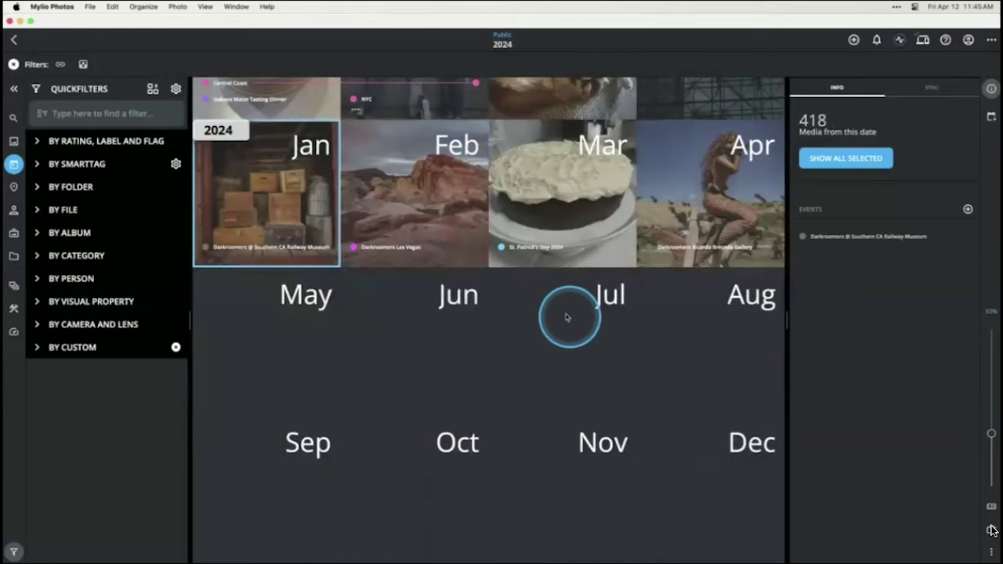
Step: Browse the calendar's months back from 2024 to 2022 and open September 2022
{"action": "scroll", "coordinate": [571, 320], "scroll_direction": "up", "scroll_amount": 5}
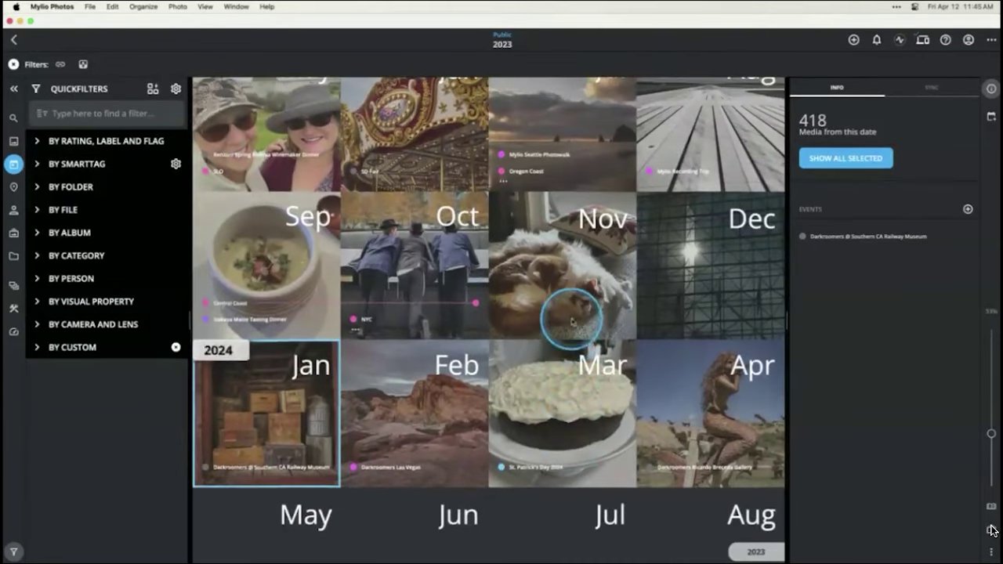
{"action": "scroll", "coordinate": [556, 259], "scroll_direction": "up", "scroll_amount": 2}
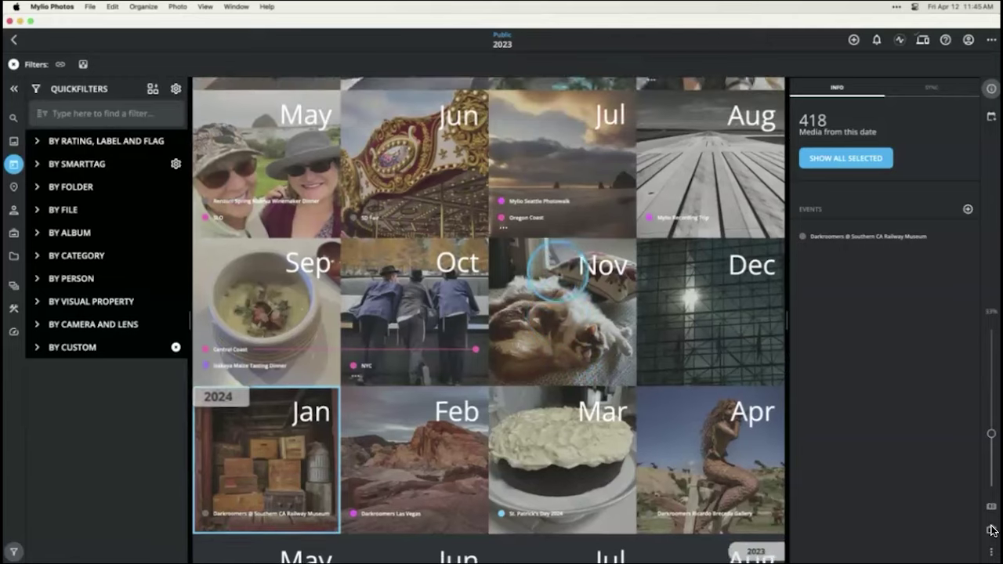
{"action": "scroll", "coordinate": [558, 251], "scroll_direction": "up", "scroll_amount": 6}
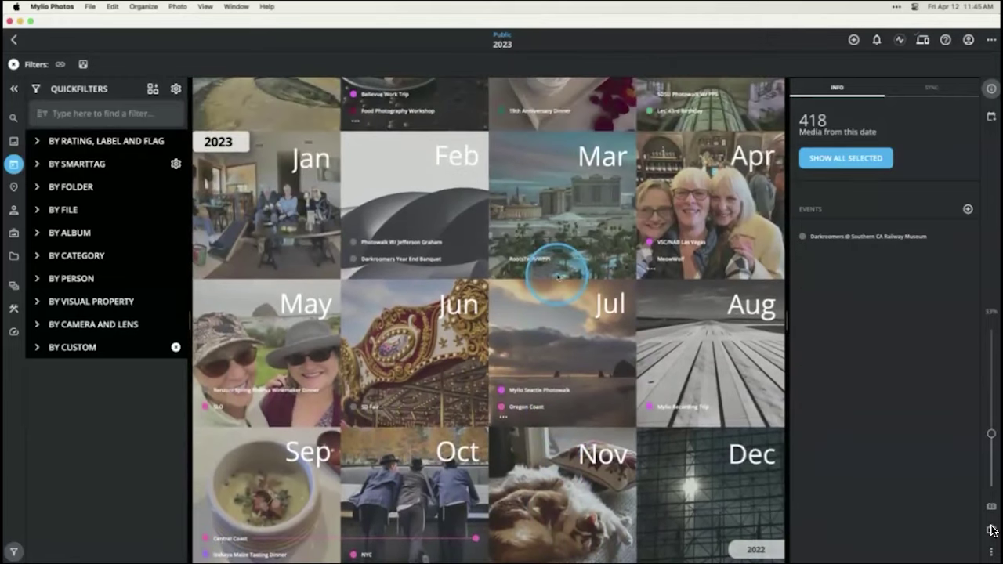
{"action": "scroll", "coordinate": [598, 330], "scroll_direction": "up", "scroll_amount": 2}
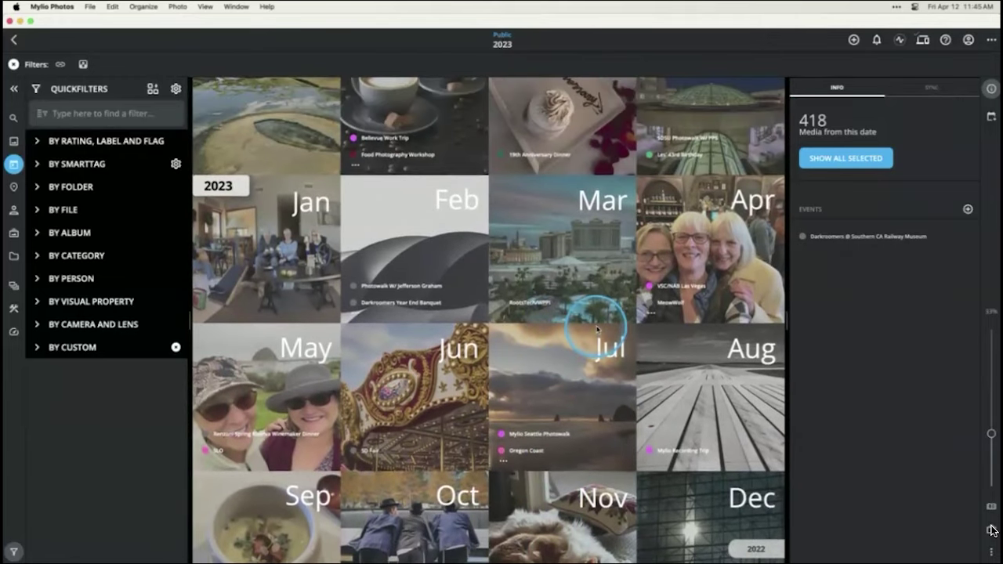
{"action": "scroll", "coordinate": [598, 330], "scroll_direction": "up", "scroll_amount": 5}
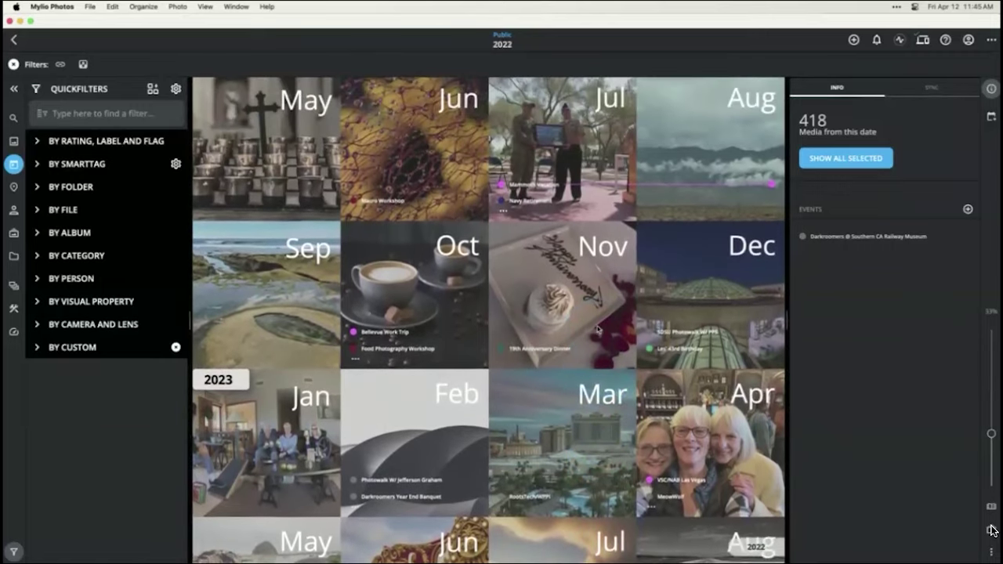
{"action": "left_click", "coordinate": [224, 311]}
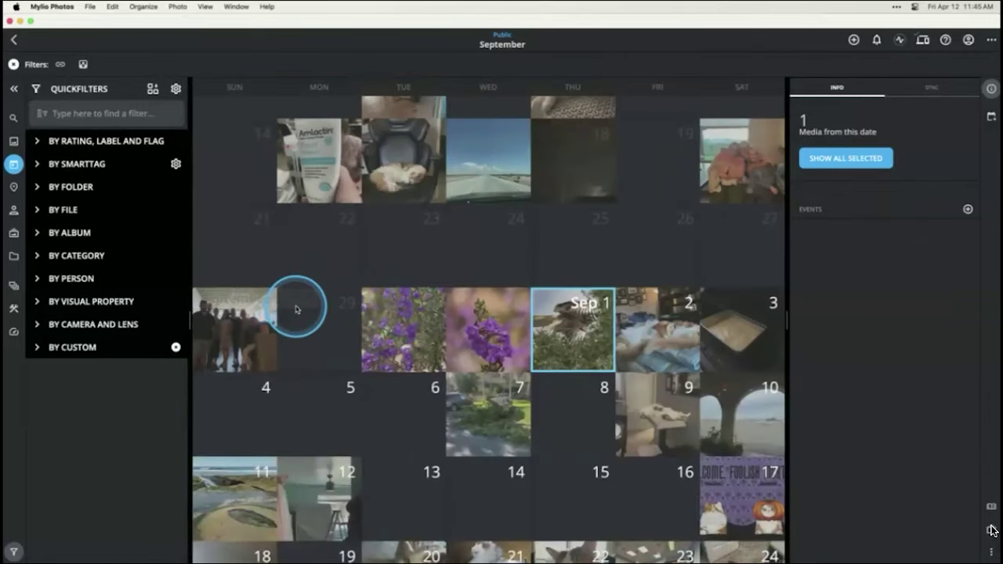
Step: Open September 11, 2022 and look through the coastal photos taken that day
{"action": "scroll", "coordinate": [296, 310], "scroll_direction": "down", "scroll_amount": 5}
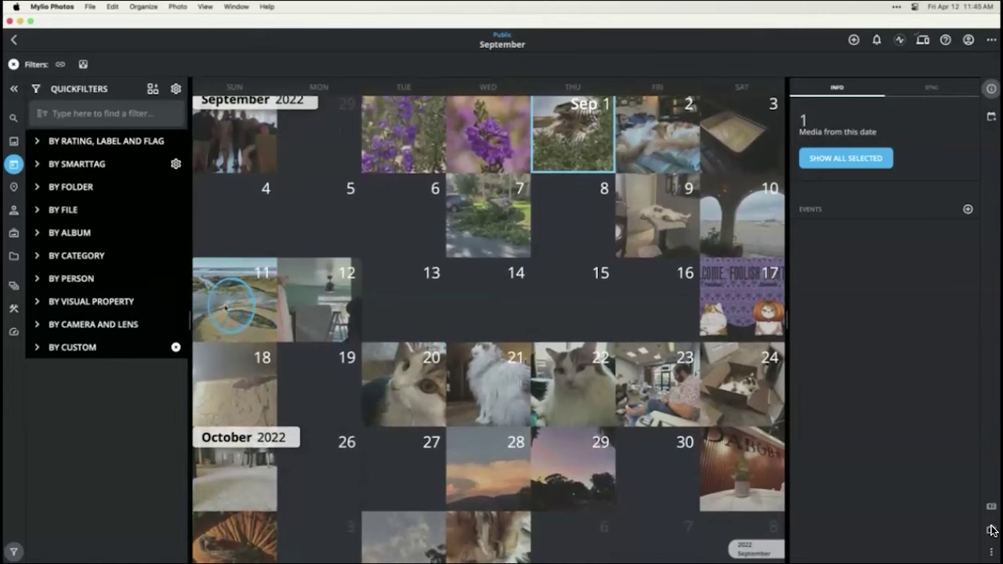
{"action": "left_click", "coordinate": [225, 308]}
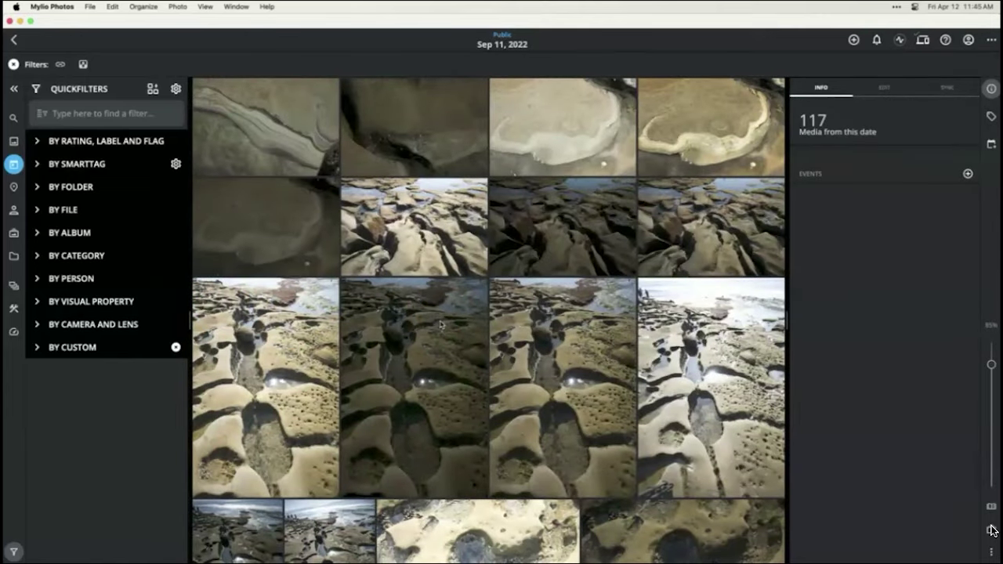
{"action": "scroll", "coordinate": [441, 323], "scroll_direction": "down", "scroll_amount": 7}
{"action": "scroll", "coordinate": [442, 324], "scroll_direction": "down", "scroll_amount": 10}
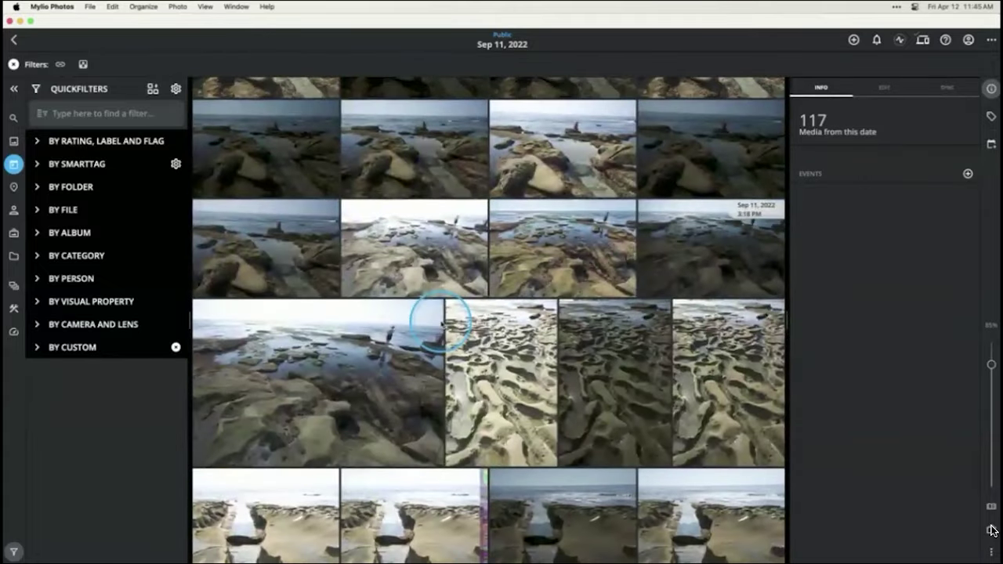
{"action": "scroll", "coordinate": [442, 324], "scroll_direction": "down", "scroll_amount": 4}
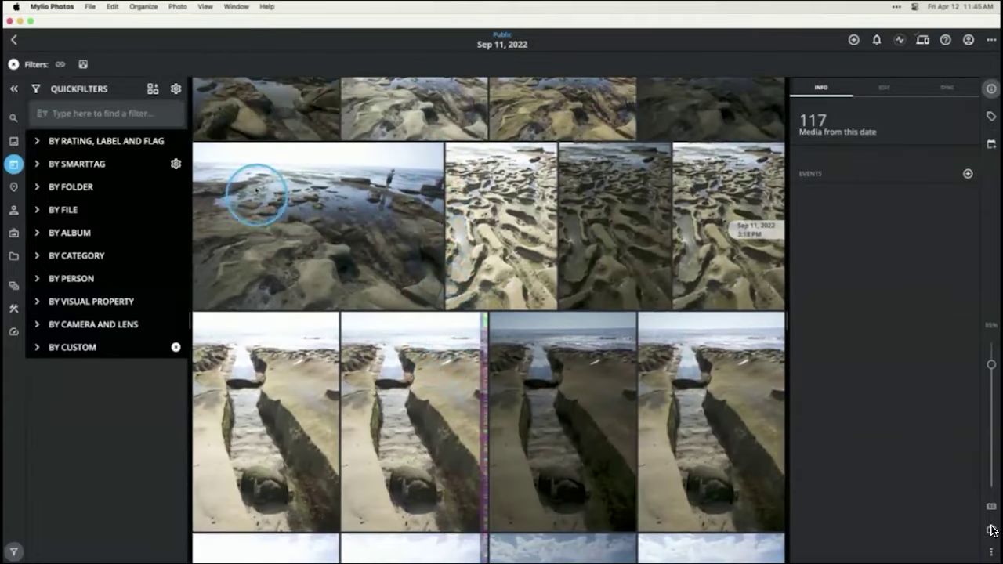
{"action": "scroll", "coordinate": [401, 224], "scroll_direction": "up", "scroll_amount": 1}
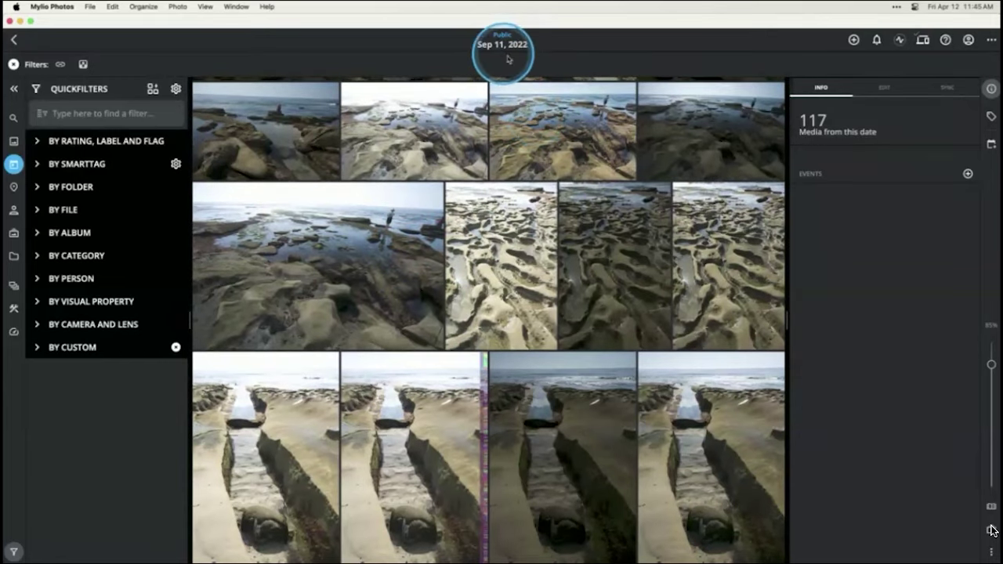
Step: Start a new event for September 11, 2022 and review its date type options, keeping All Day
{"action": "left_click", "coordinate": [968, 175]}
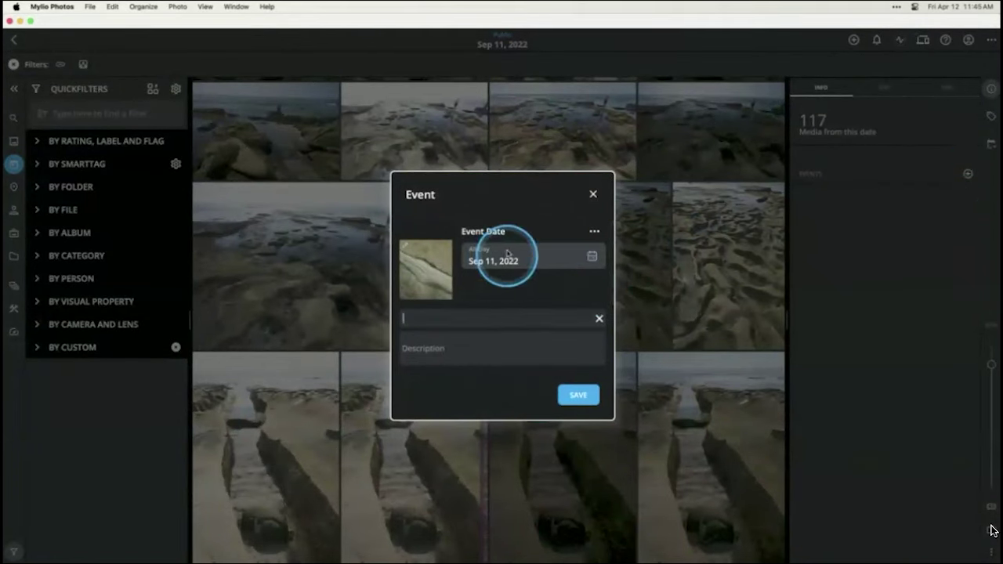
{"action": "left_click", "coordinate": [594, 233]}
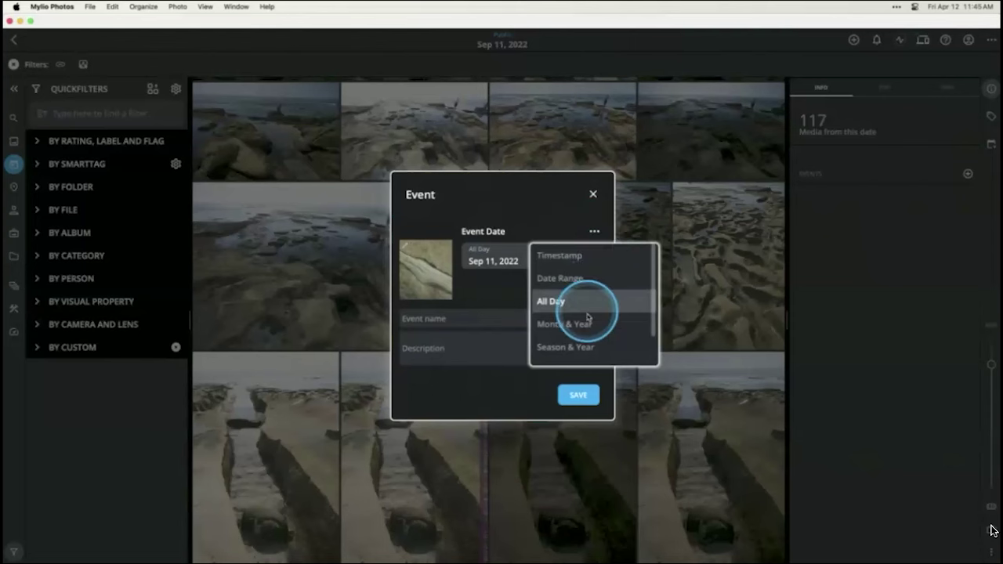
{"action": "scroll", "coordinate": [586, 340], "scroll_direction": "down", "scroll_amount": 2}
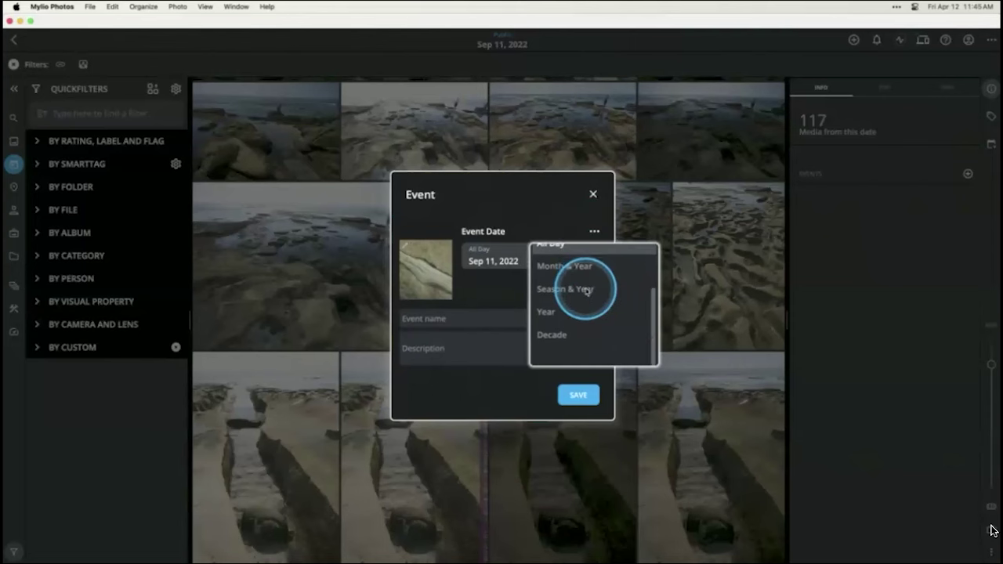
{"action": "scroll", "coordinate": [587, 288], "scroll_direction": "up", "scroll_amount": 2}
{"action": "left_click", "coordinate": [527, 196]}
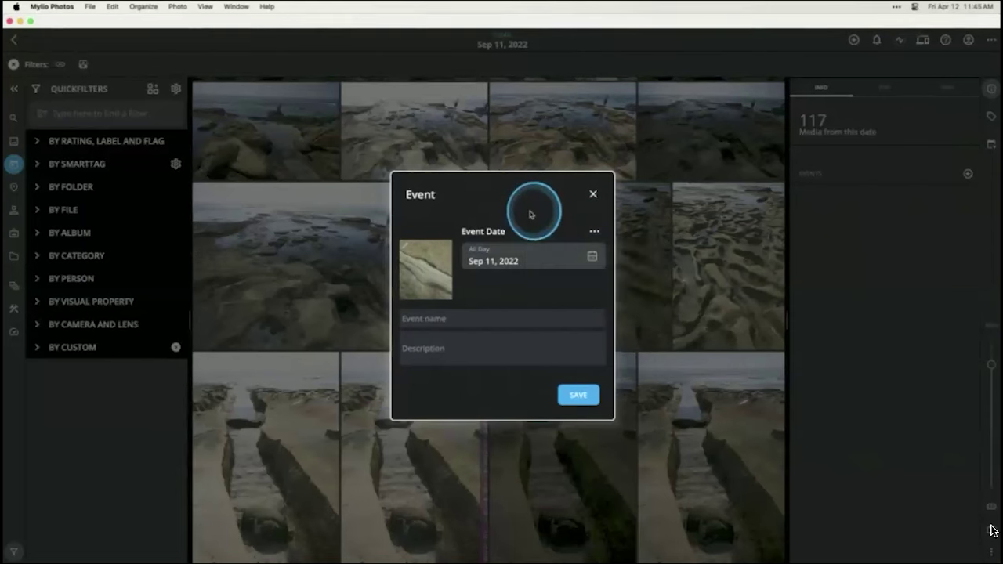
Step: Name the event La Jolla Potholes and view the available categories without assigning one
{"action": "left_click", "coordinate": [472, 318]}
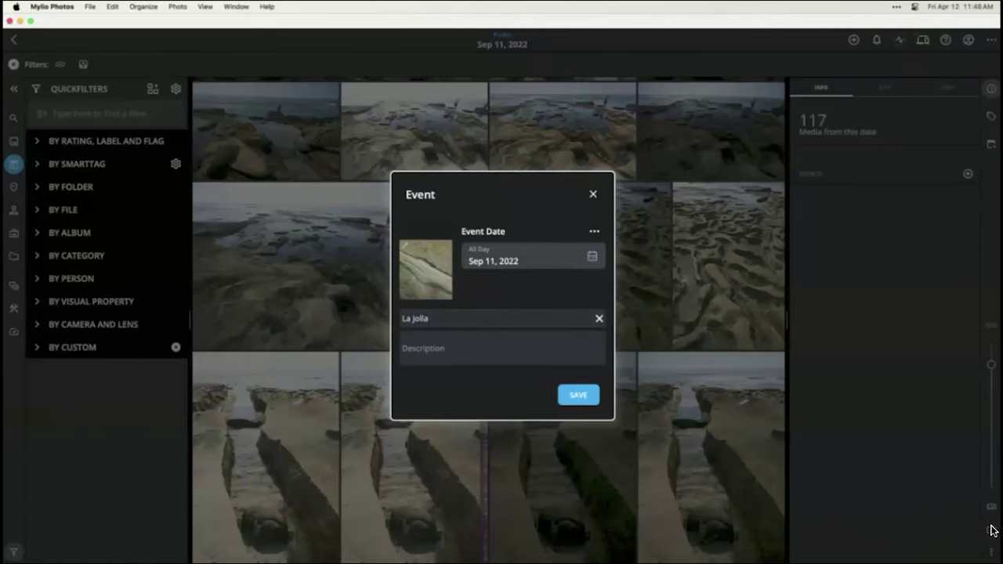
{"action": "type", "text": "oi"}
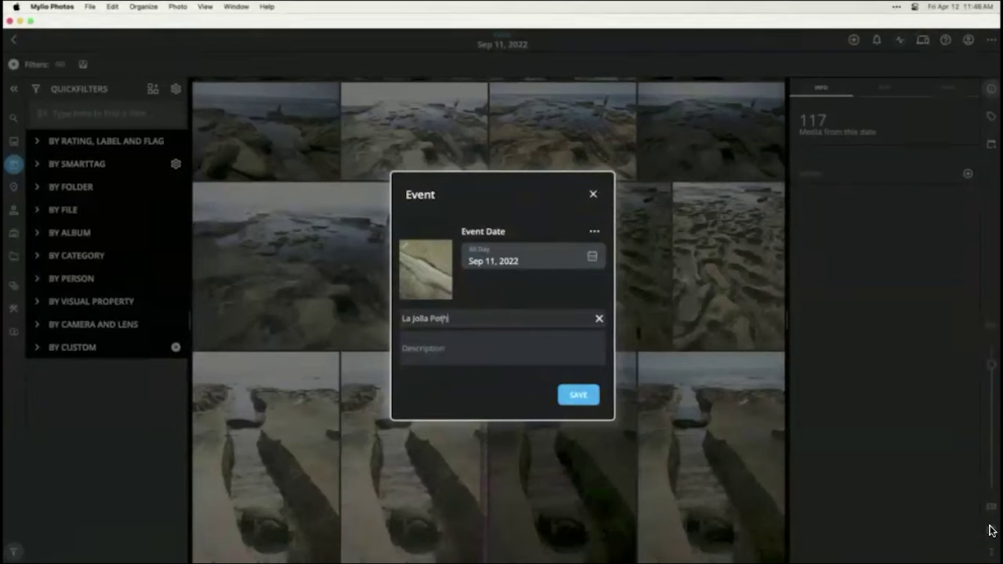
{"action": "scroll", "coordinate": [470, 345], "scroll_direction": "down", "scroll_amount": 3}
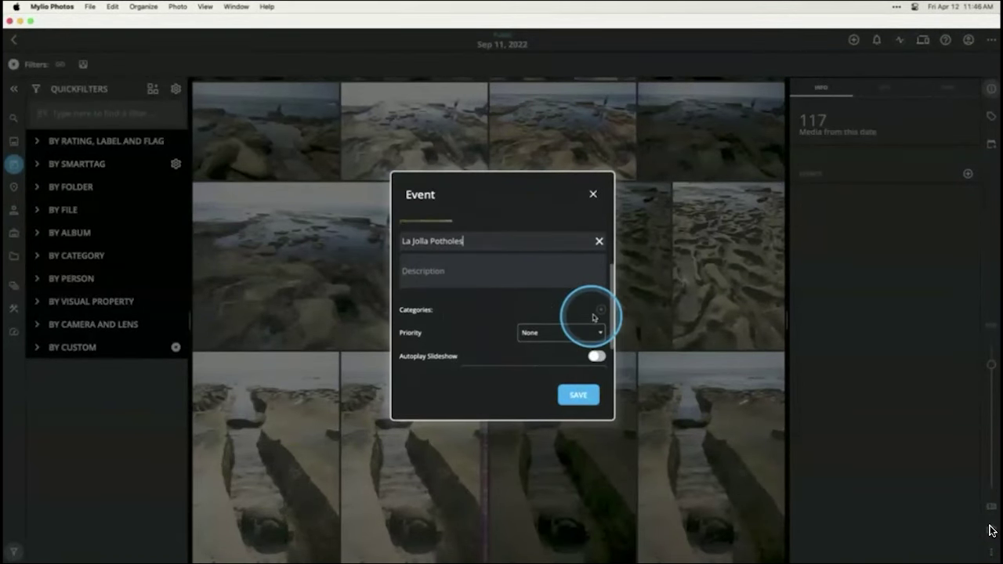
{"action": "left_click", "coordinate": [600, 317]}
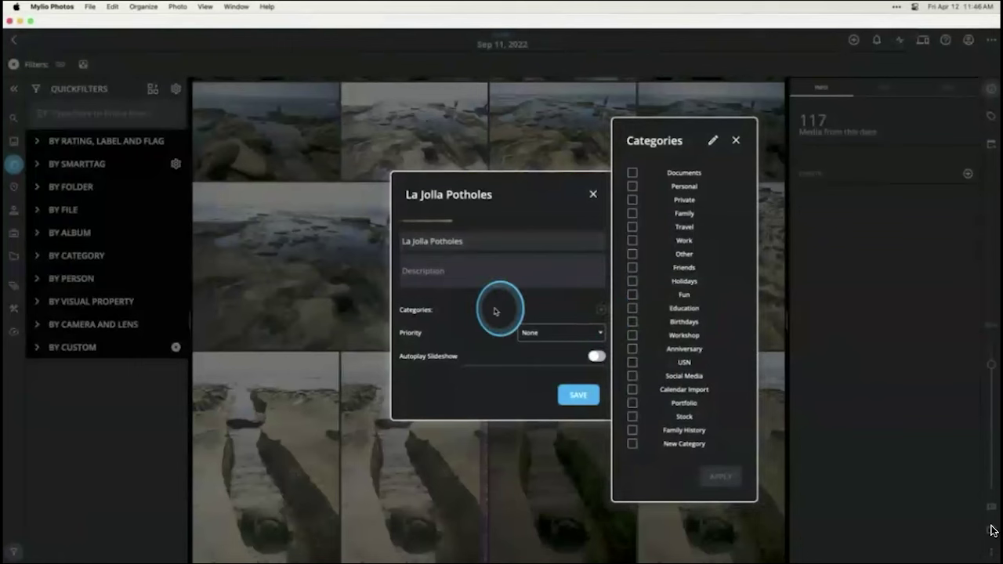
{"action": "left_click", "coordinate": [735, 141]}
{"action": "scroll", "coordinate": [541, 349], "scroll_direction": "down", "scroll_amount": 1}
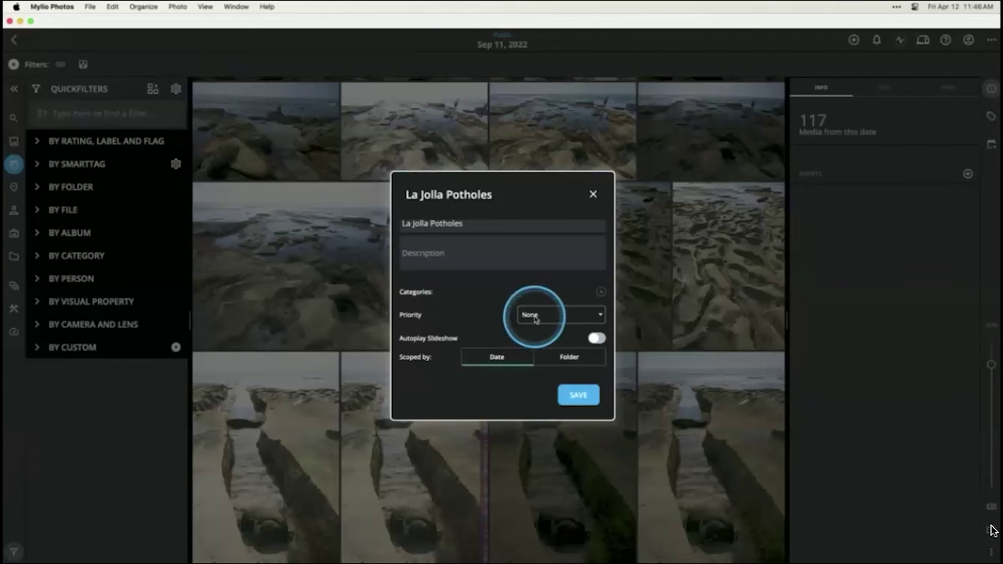
Step: Set the La Jolla Potholes event's priority to Event of the Day and save the event
{"action": "left_click", "coordinate": [535, 317]}
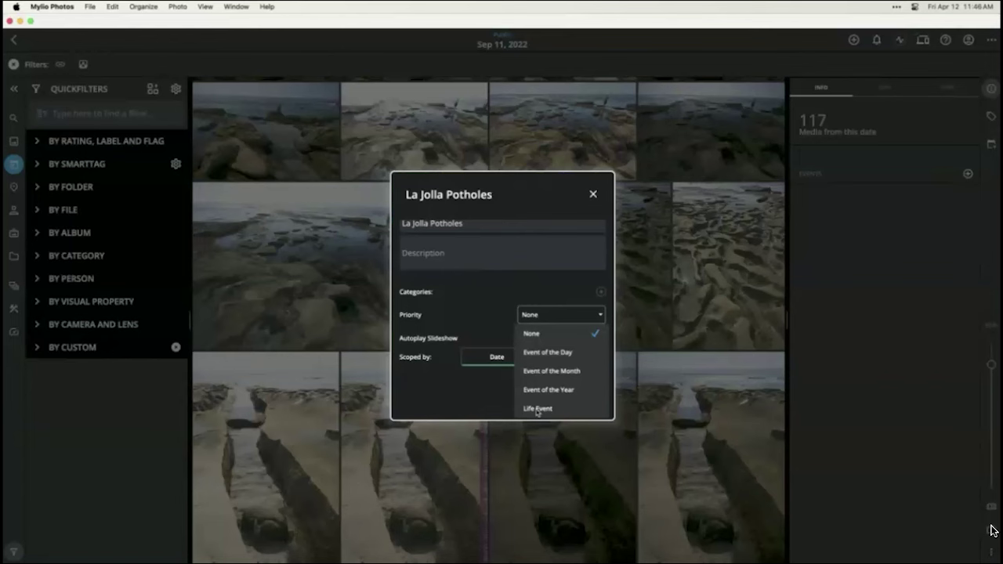
{"action": "left_click_drag", "start_coordinate": [538, 413], "coordinate": [561, 358]}
{"action": "left_click", "coordinate": [561, 358]}
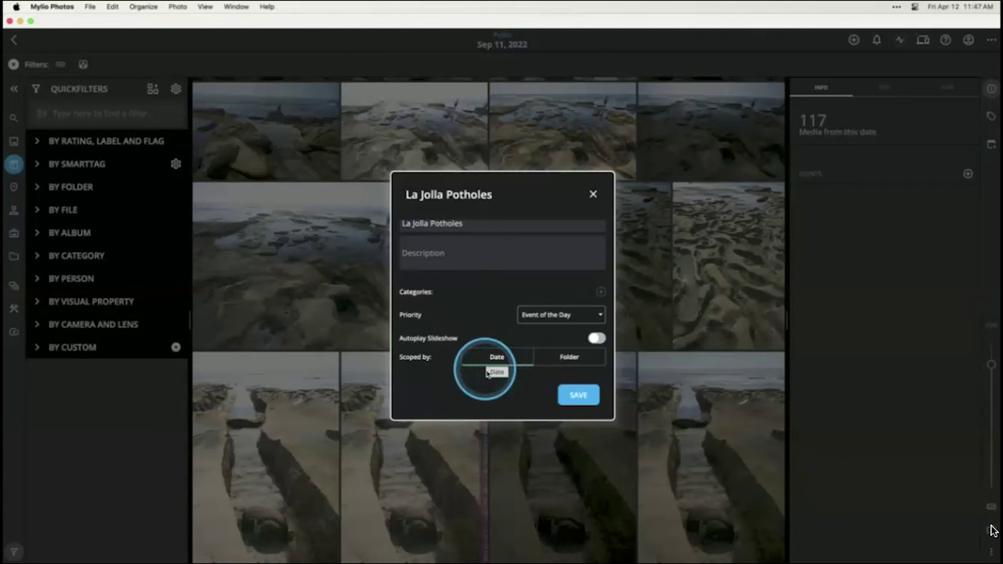
{"action": "left_click", "coordinate": [579, 397]}
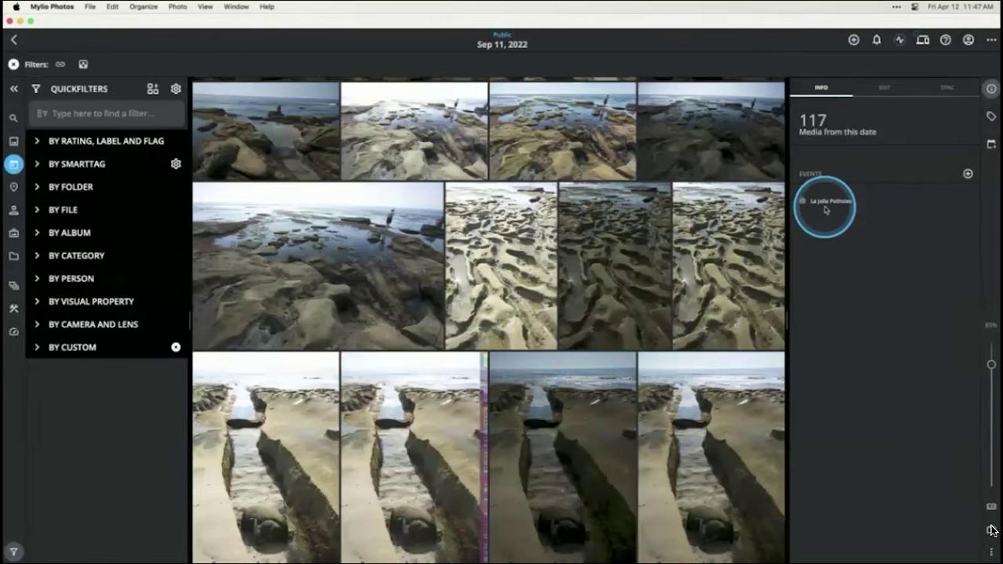
Step: Return to the September calendar, open the La Jolla Potholes event, and set its event filter to 4/5 Stars & Flagged
{"action": "left_click", "coordinate": [14, 41]}
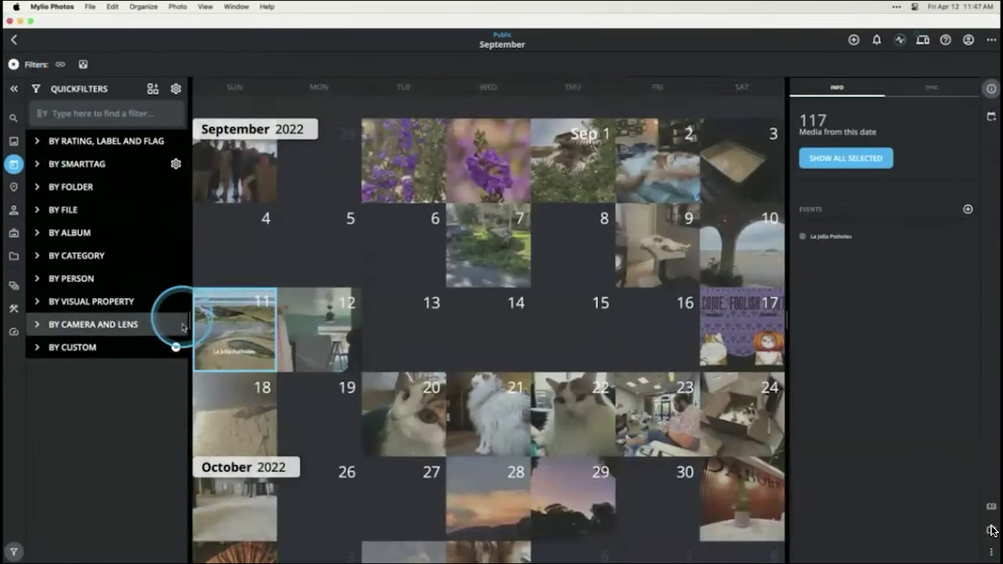
{"action": "left_click", "coordinate": [228, 354]}
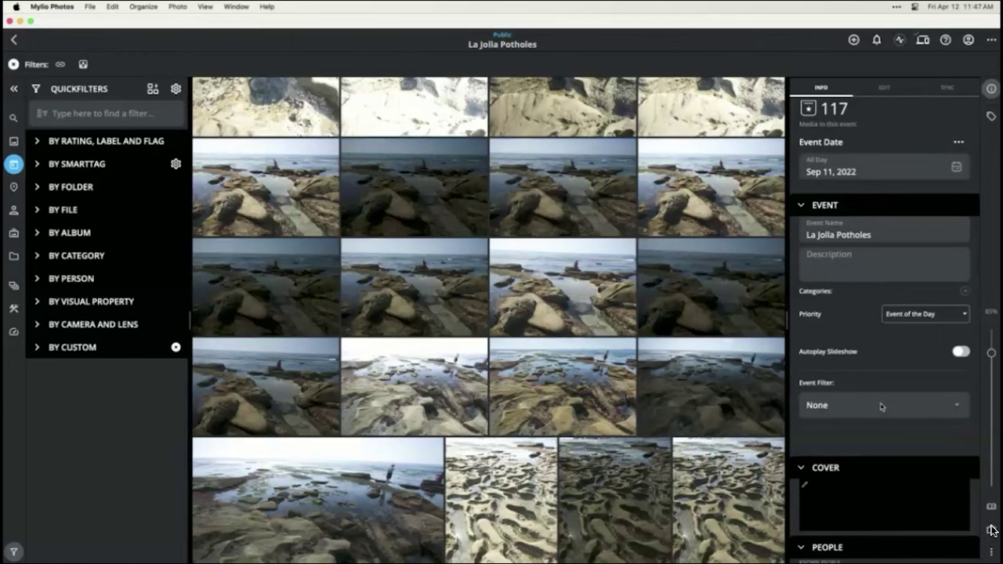
{"action": "left_click", "coordinate": [851, 406]}
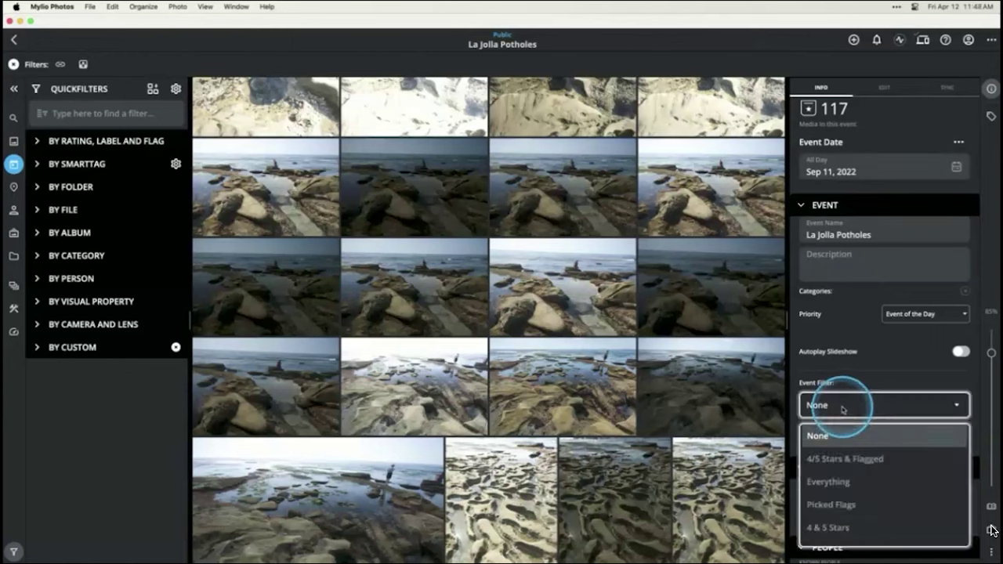
{"action": "left_click", "coordinate": [890, 352]}
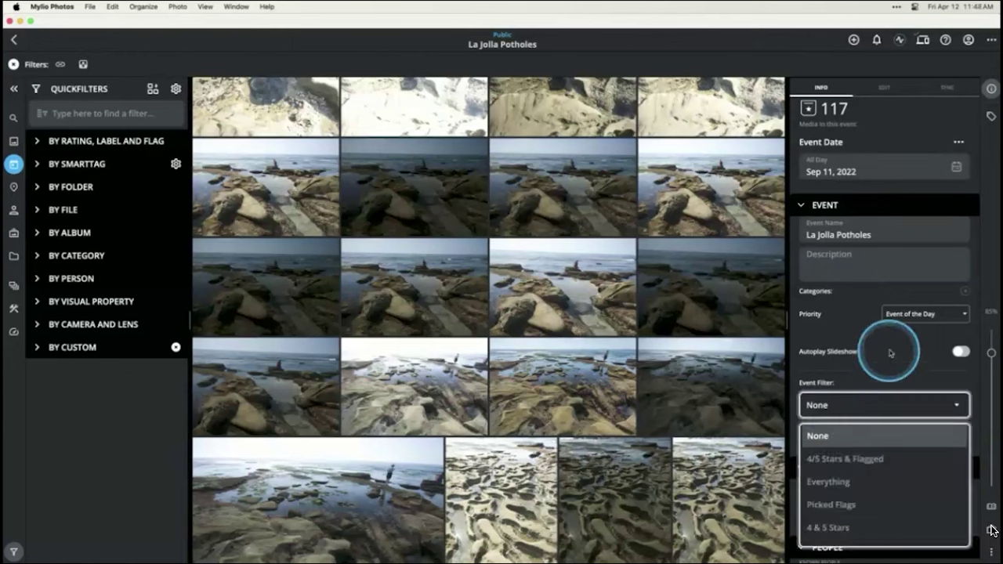
{"action": "left_click", "coordinate": [862, 406]}
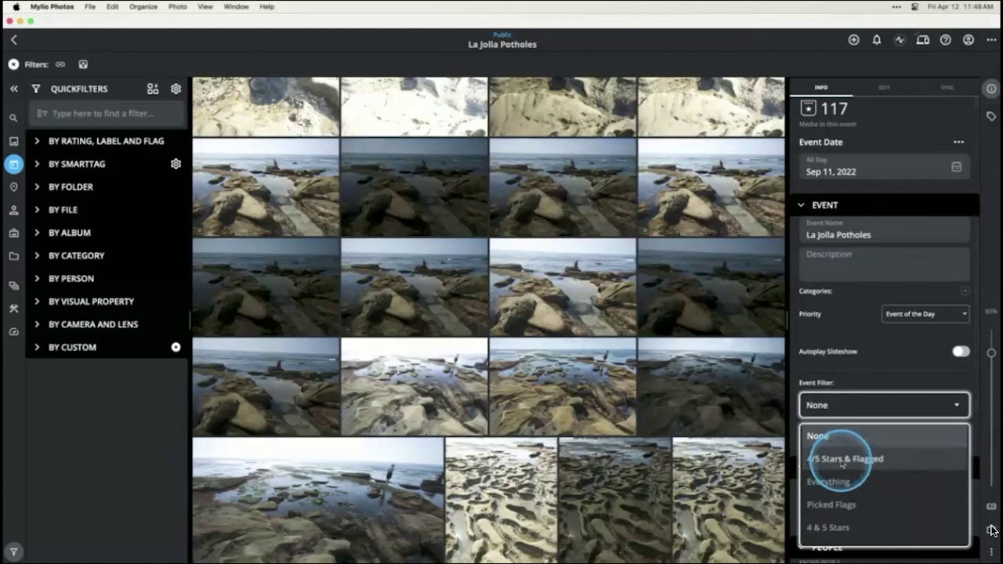
{"action": "left_click", "coordinate": [843, 460]}
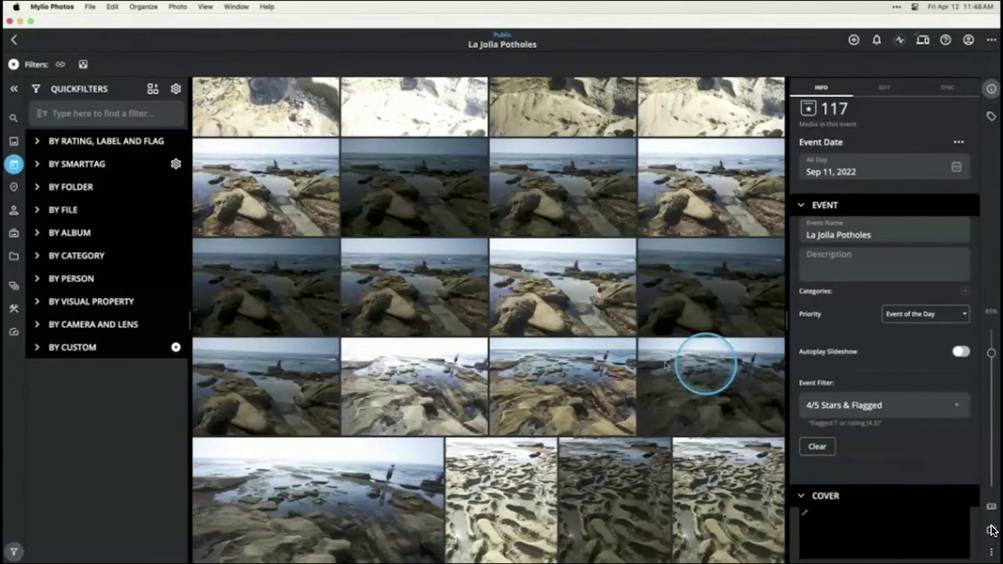
Step: Reopen the La Jolla Potholes event from the September calendar and choose a rocky shoreline photo as its cover
{"action": "left_click", "coordinate": [15, 41]}
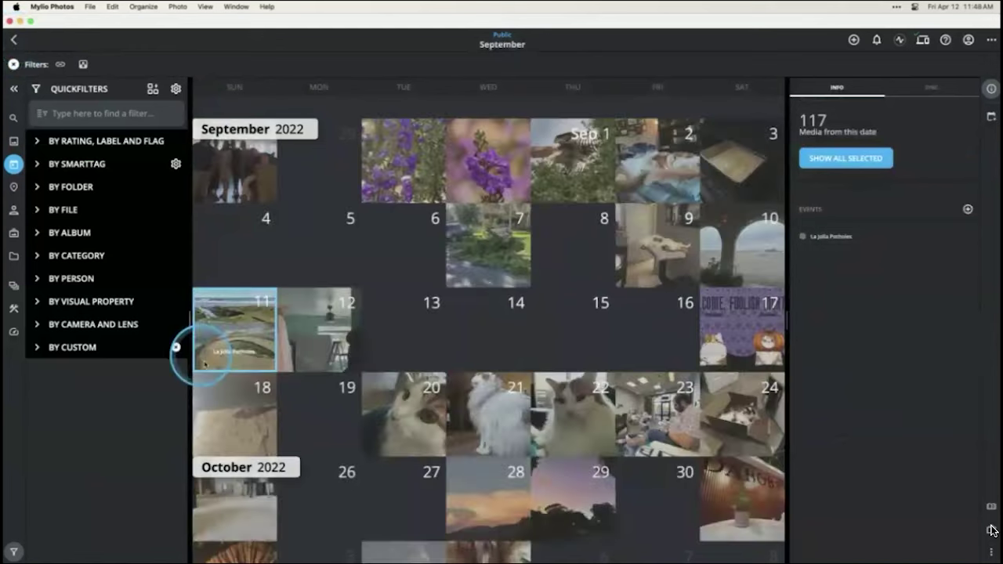
{"action": "left_click", "coordinate": [224, 352]}
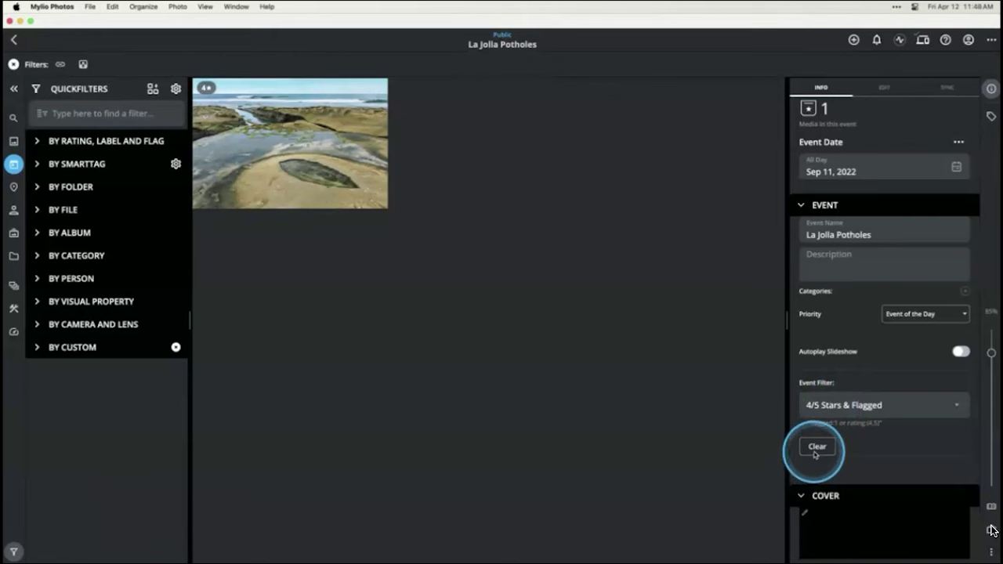
{"action": "scroll", "coordinate": [914, 416], "scroll_direction": "down", "scroll_amount": 3}
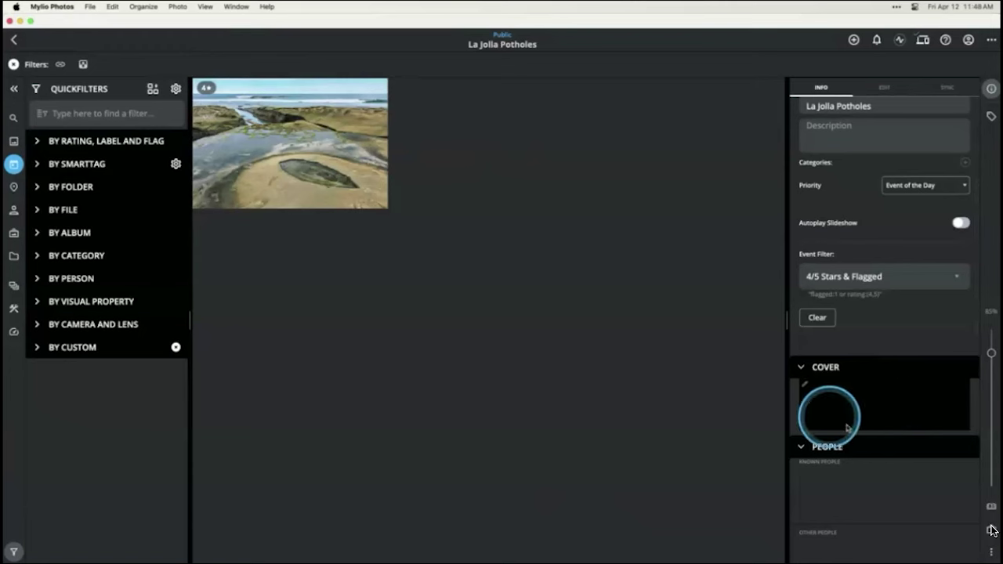
{"action": "left_click", "coordinate": [806, 387]}
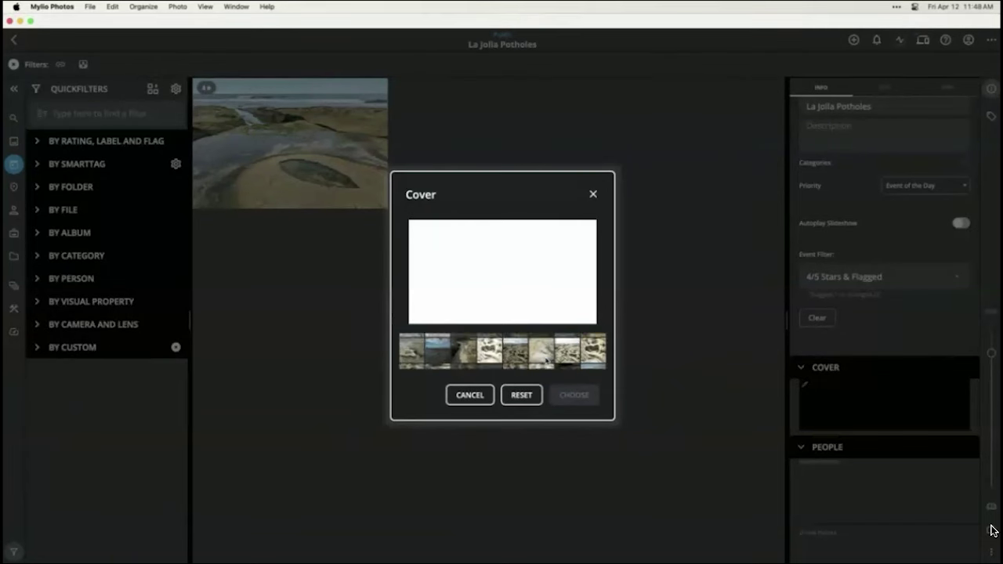
{"action": "left_click", "coordinate": [593, 344]}
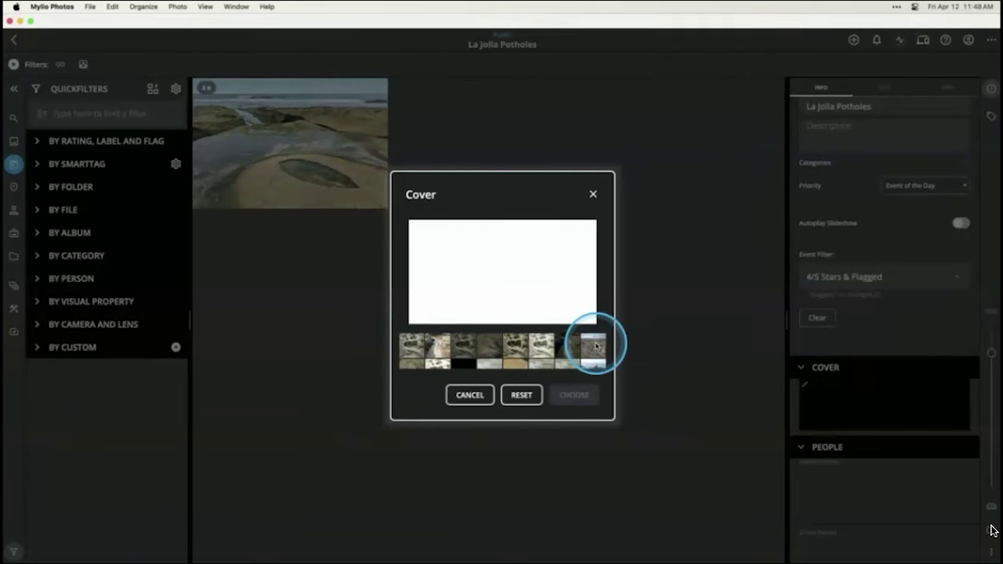
{"action": "left_click", "coordinate": [574, 395]}
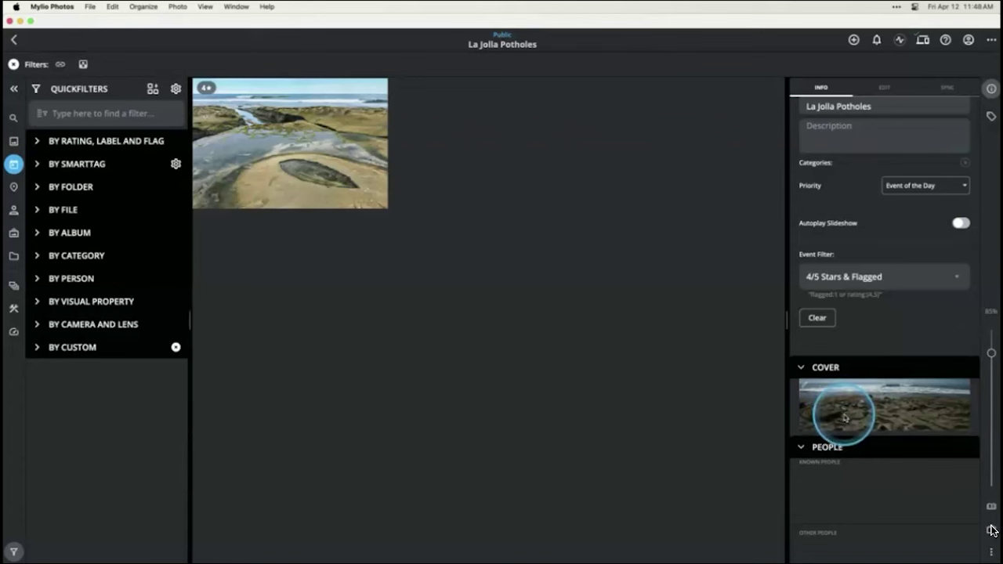
Step: Switch to the Folders view, open the Photos folder, then 2022, and select the 2022-05-15 Mission San Diego folder
{"action": "scroll", "coordinate": [845, 417], "scroll_direction": "up", "scroll_amount": 1}
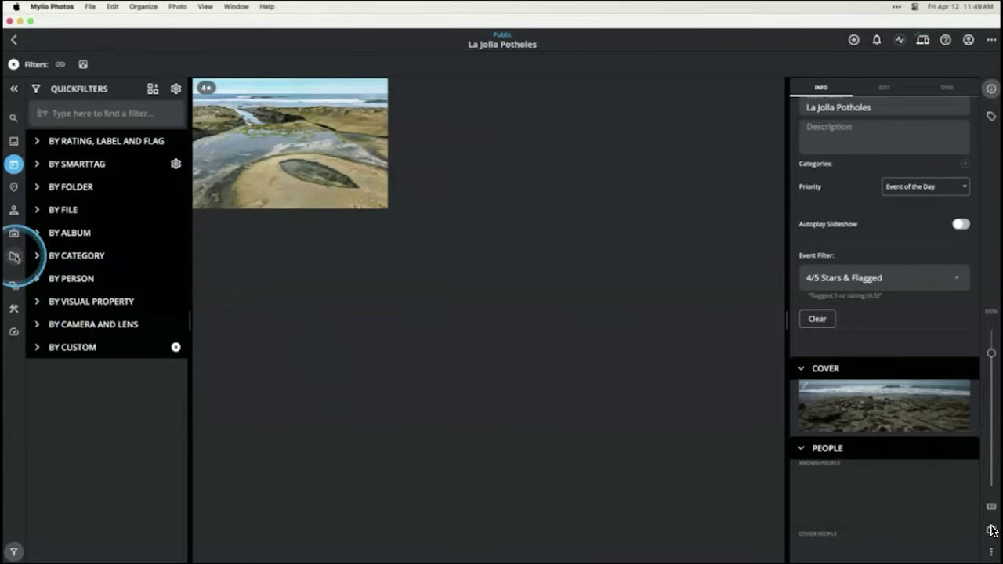
{"action": "left_click", "coordinate": [13, 255]}
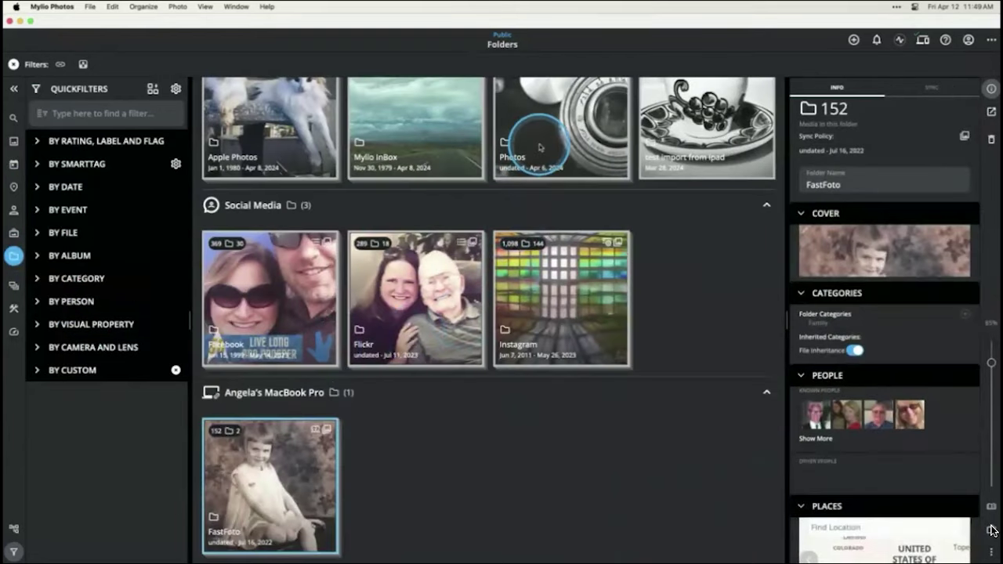
{"action": "scroll", "coordinate": [593, 217], "scroll_direction": "up", "scroll_amount": 2}
{"action": "double_click", "coordinate": [588, 204]}
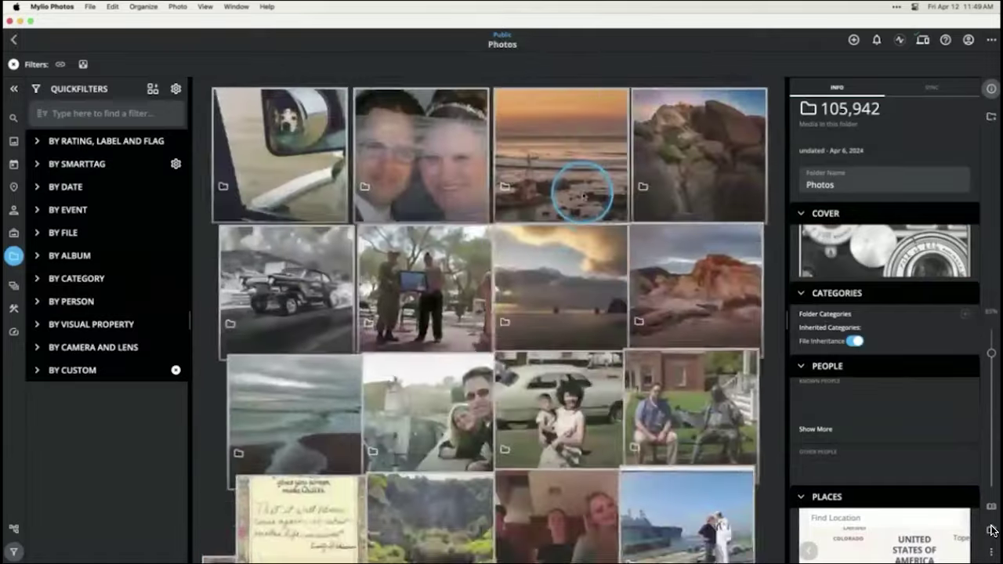
{"action": "double_click", "coordinate": [425, 303]}
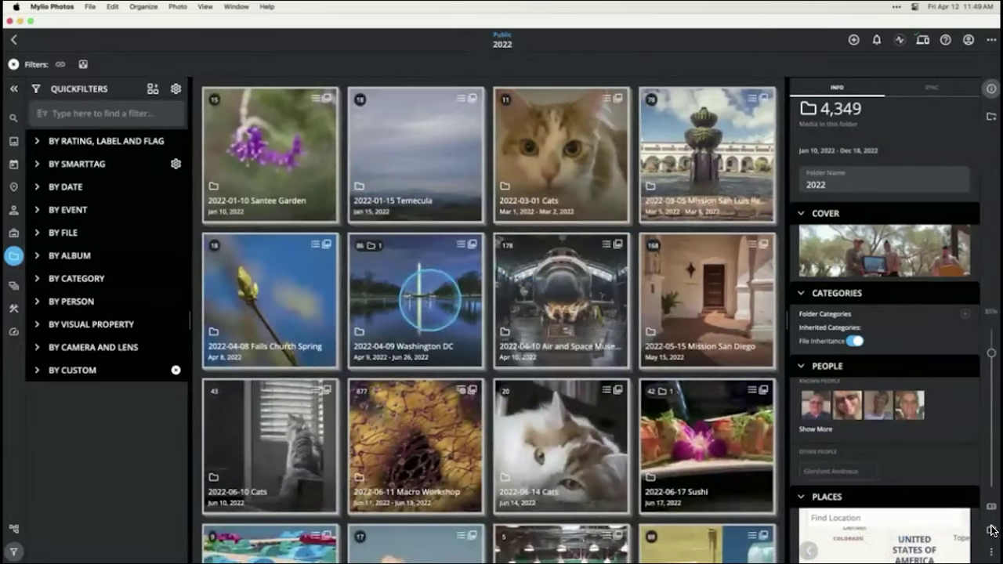
{"action": "left_click", "coordinate": [696, 321]}
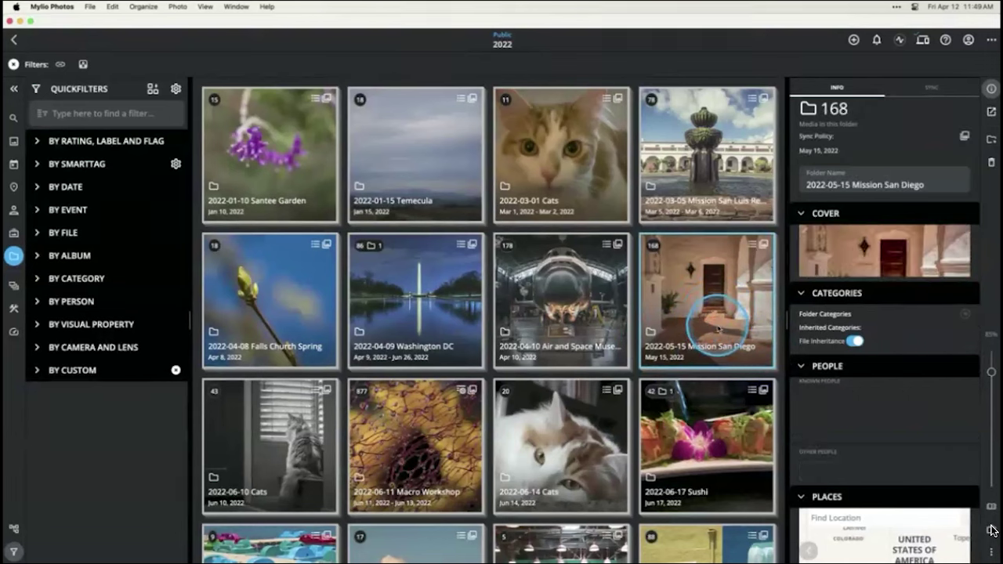
{"action": "left_click", "coordinate": [707, 326]}
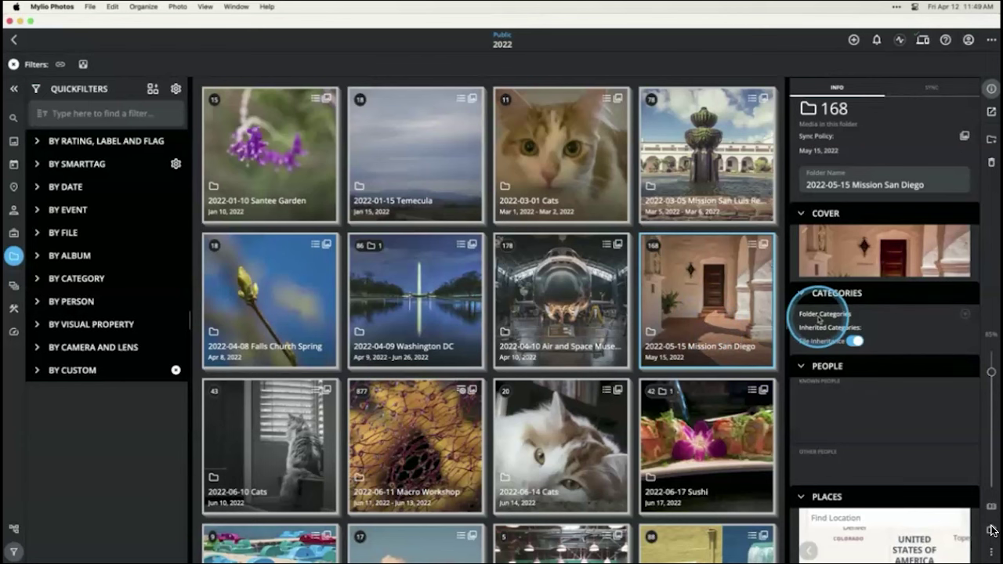
Step: Set the selected 2022-05-15 Mission San Diego folder to show as a calendar event
{"action": "scroll", "coordinate": [840, 324], "scroll_direction": "down", "scroll_amount": 1}
{"action": "left_click", "coordinate": [991, 89]}
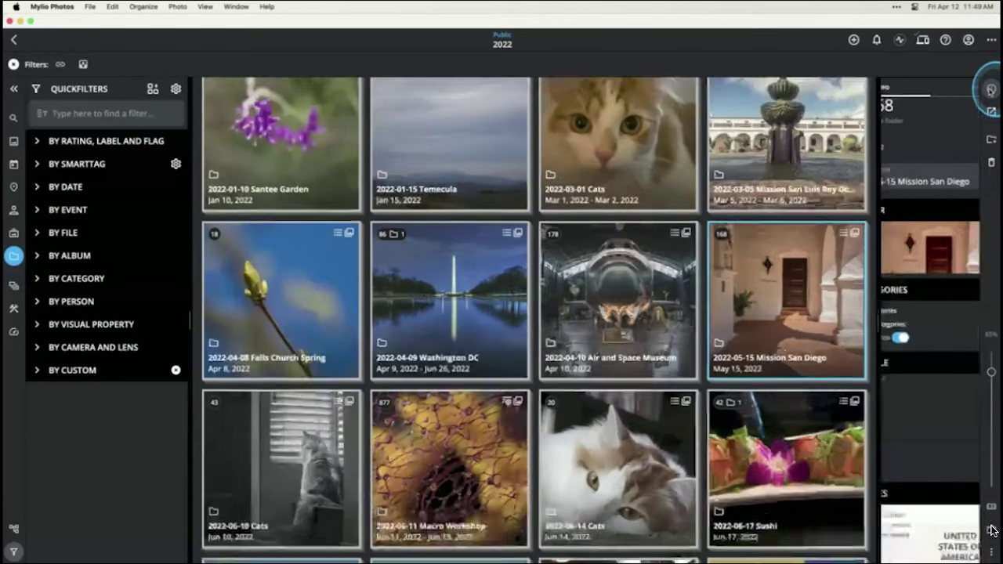
{"action": "left_click", "coordinate": [990, 89]}
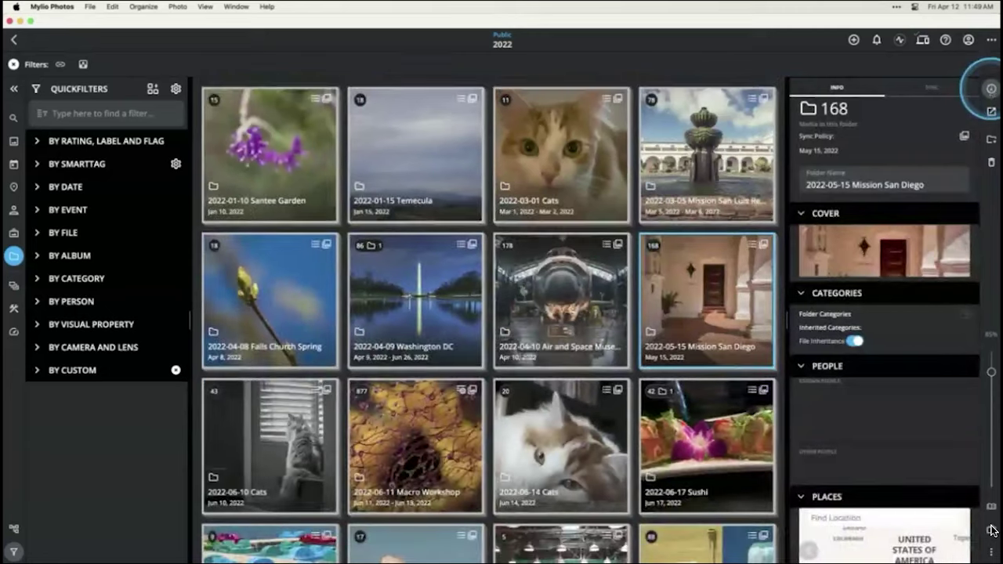
{"action": "scroll", "coordinate": [914, 271], "scroll_direction": "down", "scroll_amount": 1}
{"action": "scroll", "coordinate": [913, 272], "scroll_direction": "down", "scroll_amount": 3}
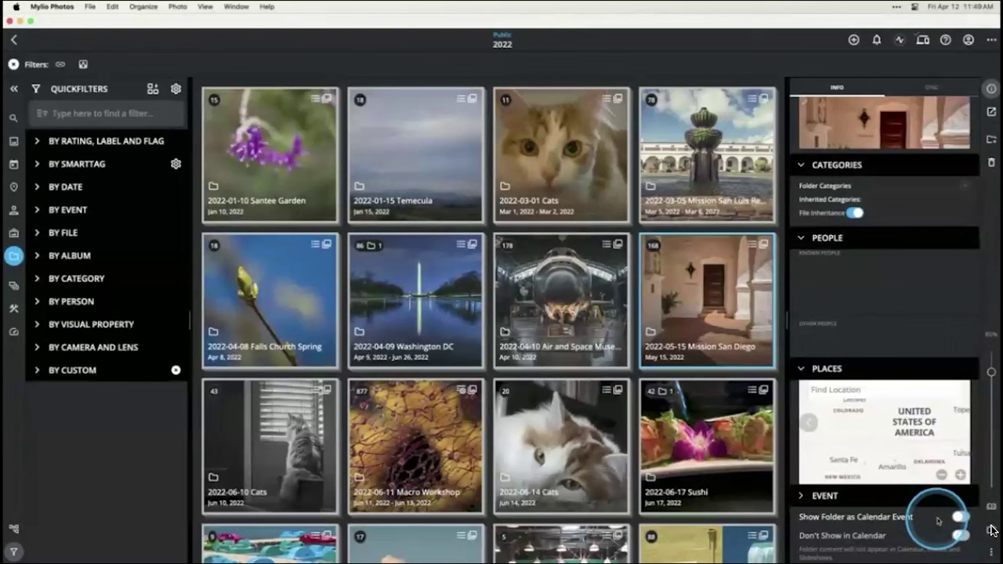
{"action": "left_click", "coordinate": [960, 517]}
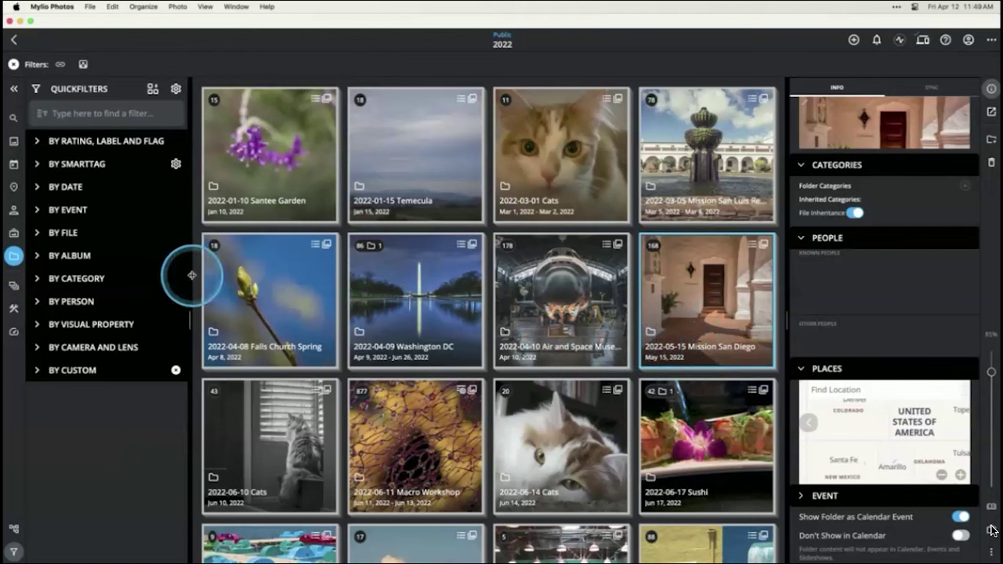
Step: In the Calendar's 2022 events, edit the 2022-05-15 Mission San Diego event and shorten its name to Mission San Diego
{"action": "left_click", "coordinate": [14, 165]}
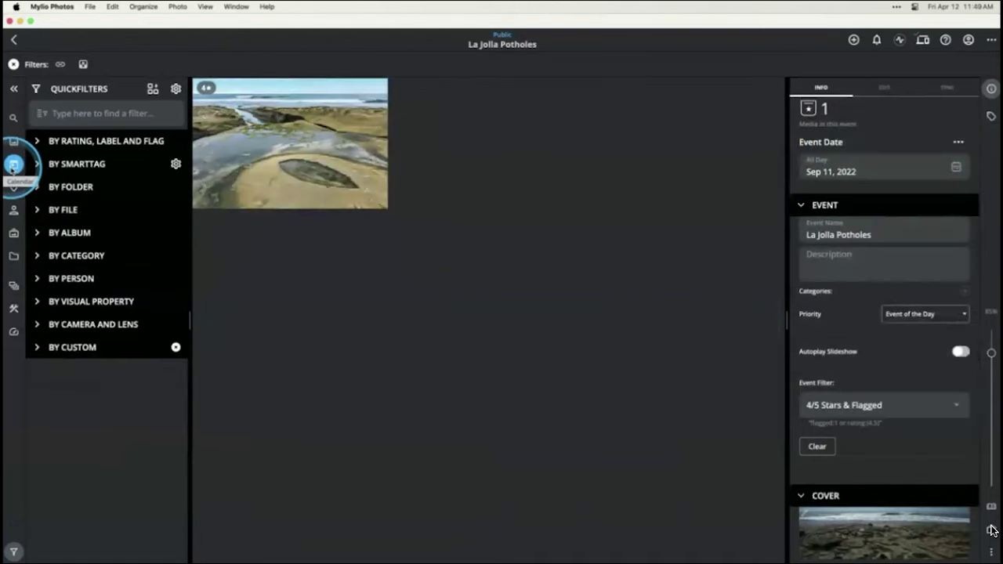
{"action": "left_click", "coordinate": [13, 165]}
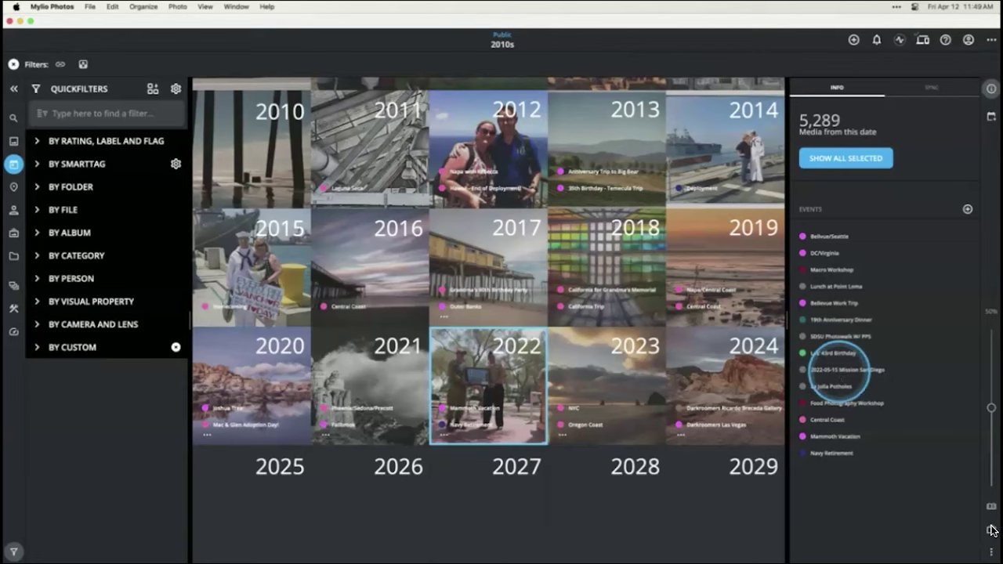
{"action": "left_click", "coordinate": [840, 372]}
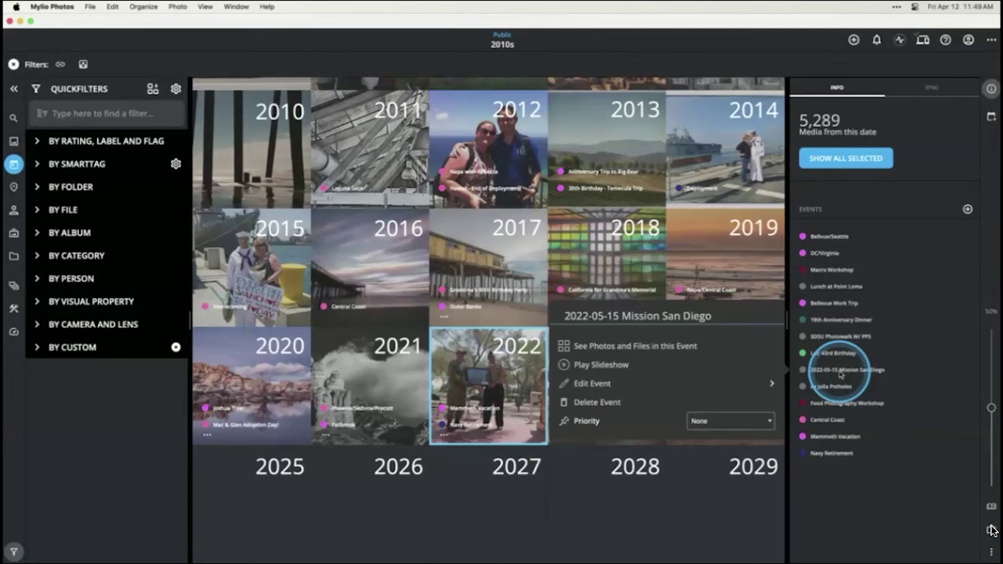
{"action": "left_click", "coordinate": [637, 386]}
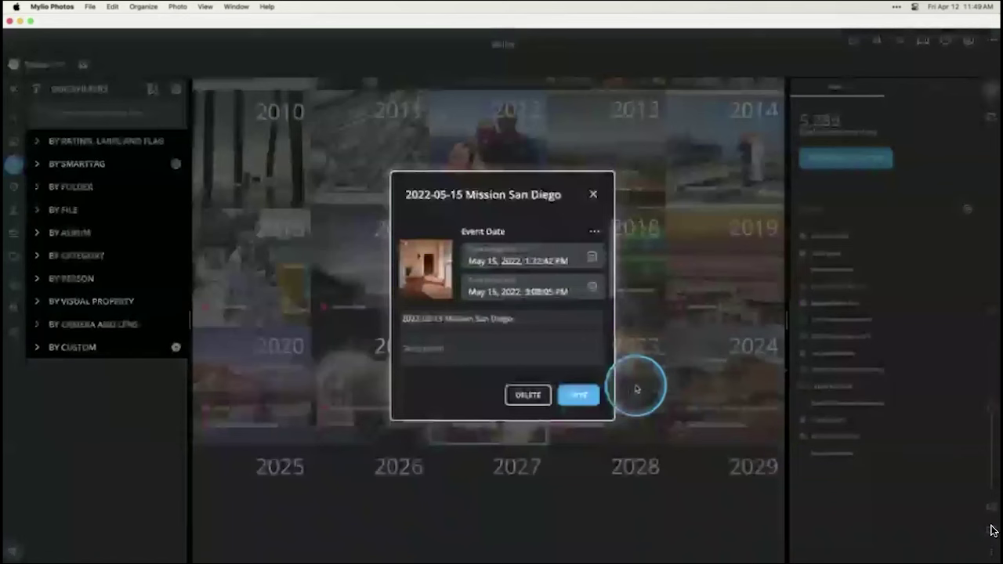
{"action": "left_click", "coordinate": [444, 322]}
{"action": "double_click", "coordinate": [447, 319]}
{"action": "left_click_drag", "start_coordinate": [448, 319], "coordinate": [397, 316]}
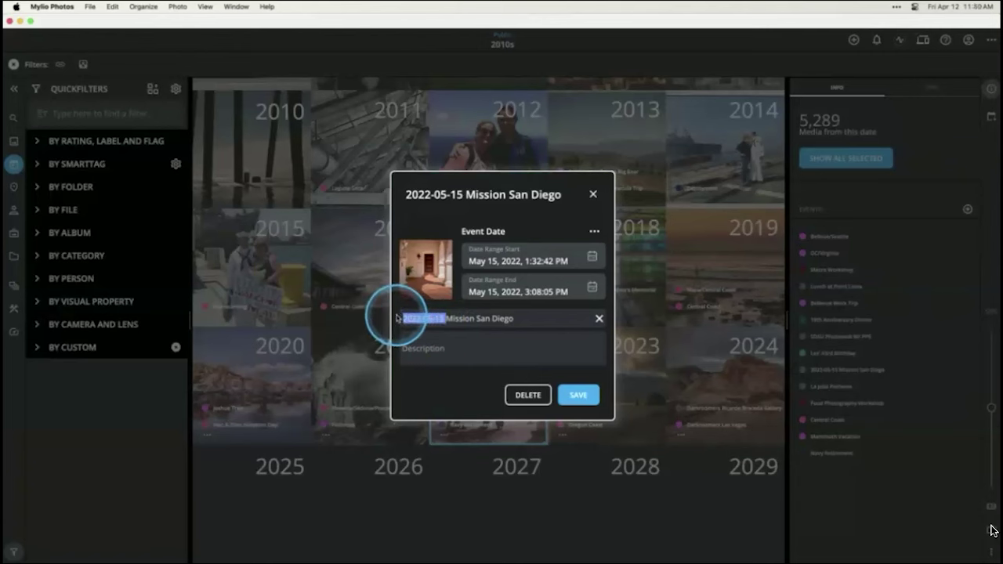
{"action": "key", "text": "BackSpace"}
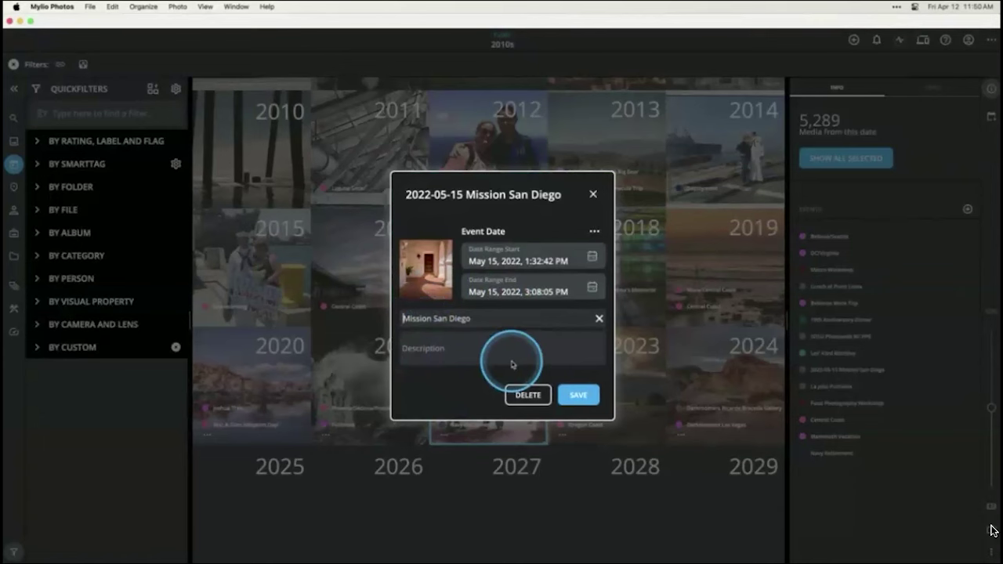
Step: Set the Mission San Diego event's priority to Event of the Day, check its folder scope, and save the event
{"action": "scroll", "coordinate": [549, 347], "scroll_direction": "down", "scroll_amount": 3}
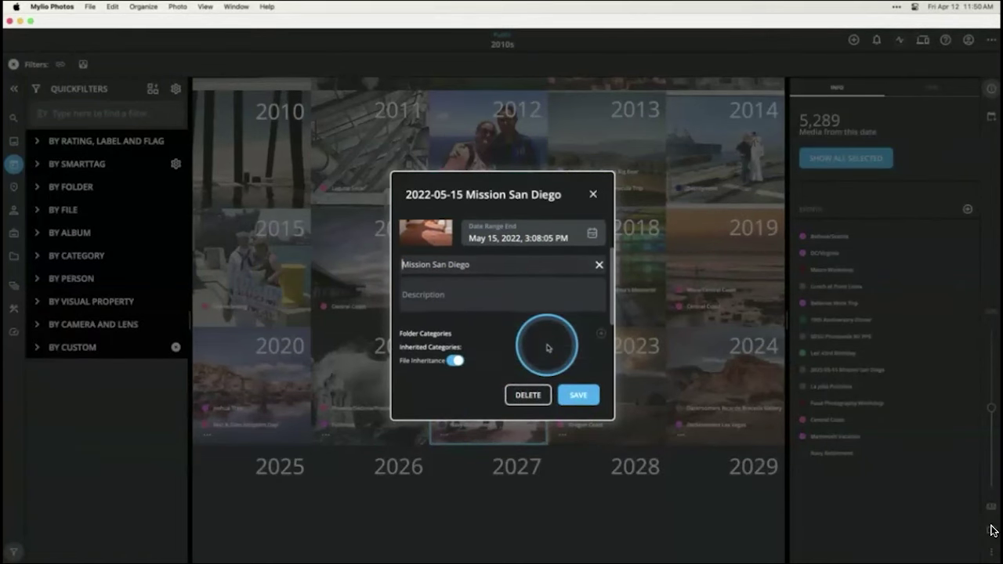
{"action": "scroll", "coordinate": [547, 348], "scroll_direction": "down", "scroll_amount": 3}
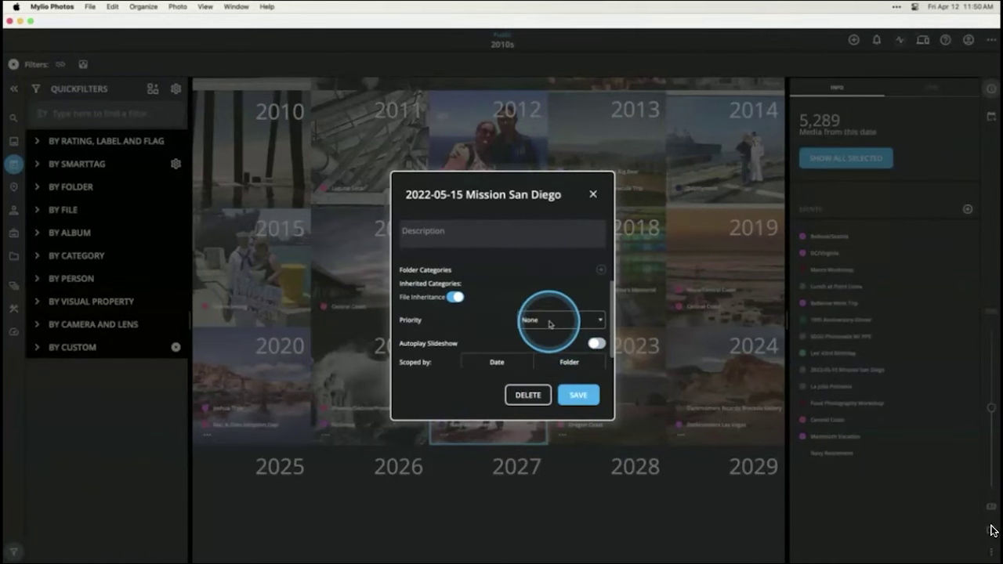
{"action": "left_click", "coordinate": [550, 323]}
{"action": "left_click", "coordinate": [559, 358]}
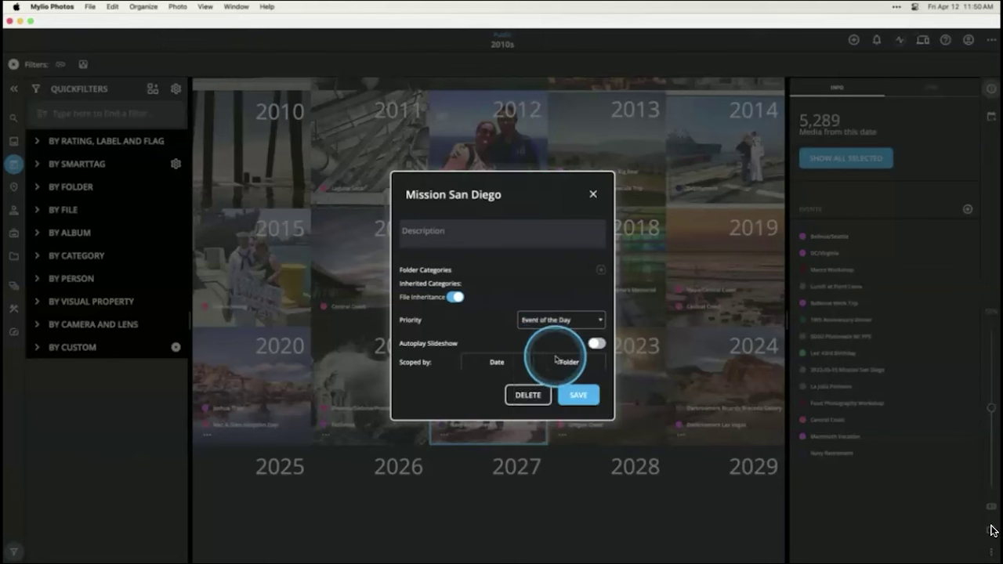
{"action": "scroll", "coordinate": [472, 345], "scroll_direction": "down", "scroll_amount": 2}
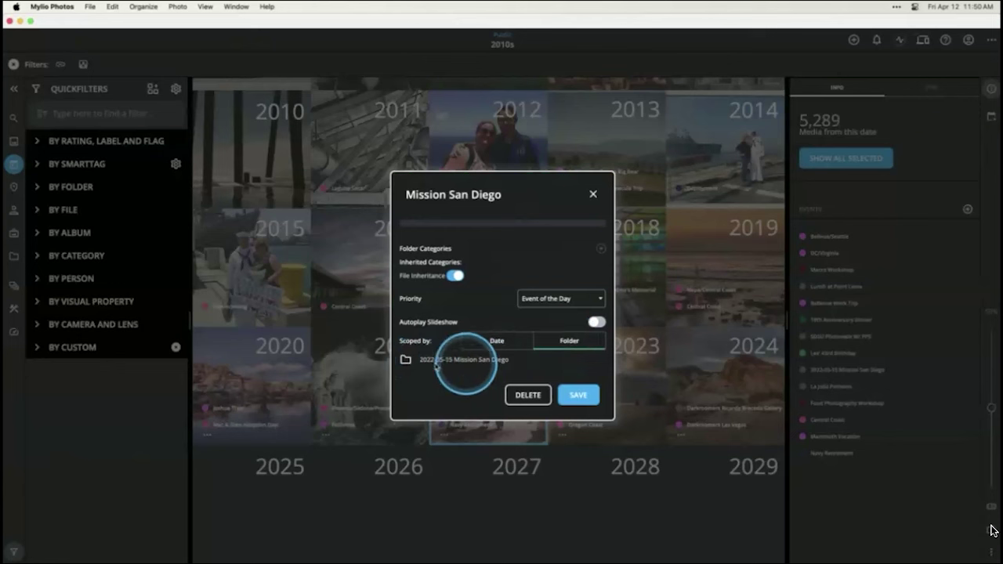
{"action": "left_click", "coordinate": [580, 396]}
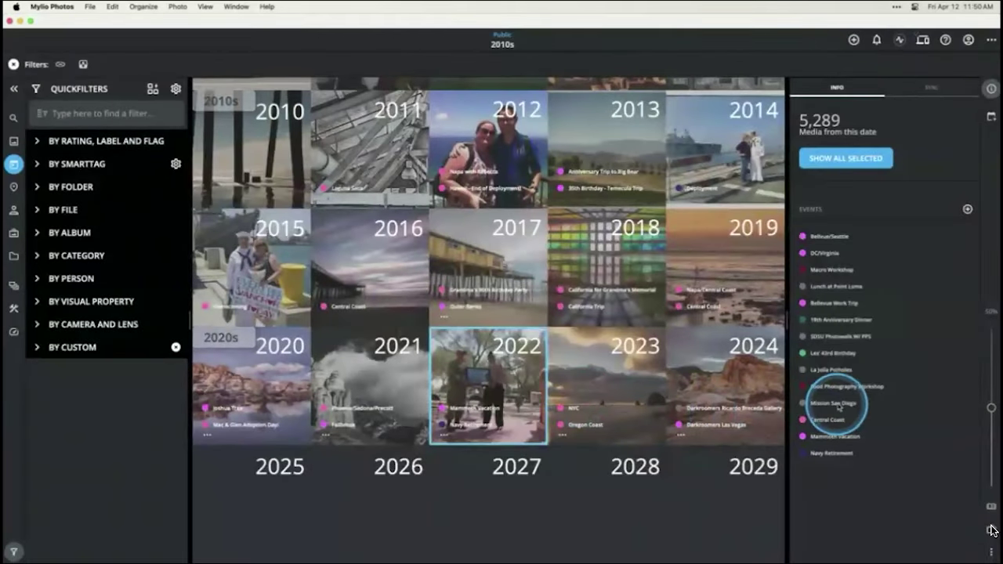
Step: Open the photos in the Mission San Diego event and set its event filter to 4/5 Stars & Flagged
{"action": "left_click", "coordinate": [837, 404]}
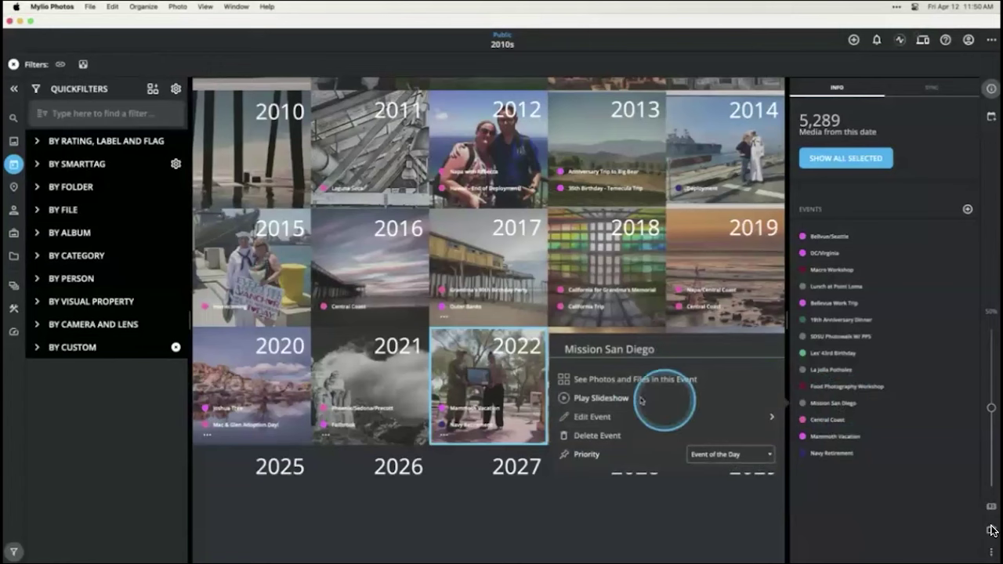
{"action": "left_click", "coordinate": [586, 379]}
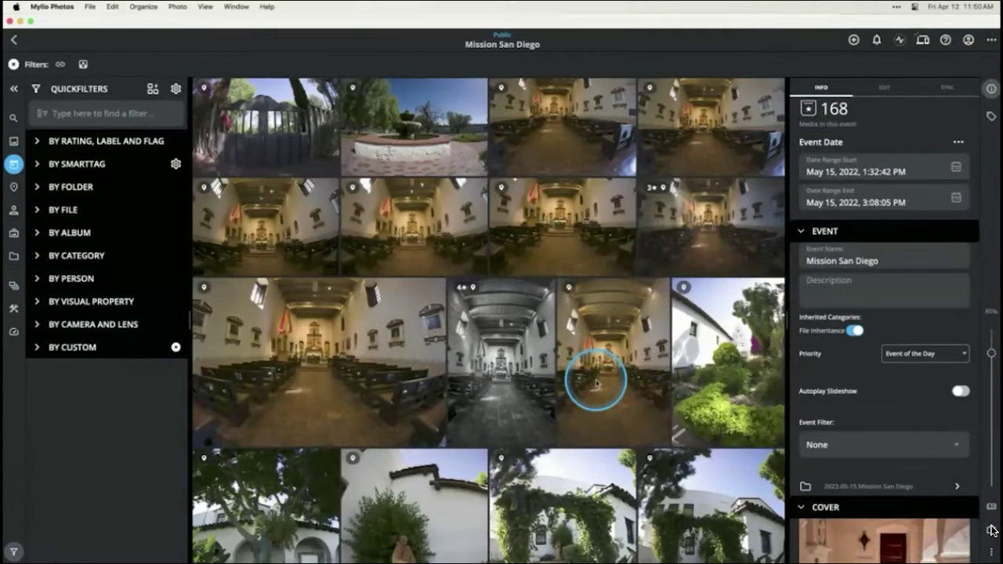
{"action": "left_click", "coordinate": [832, 444]}
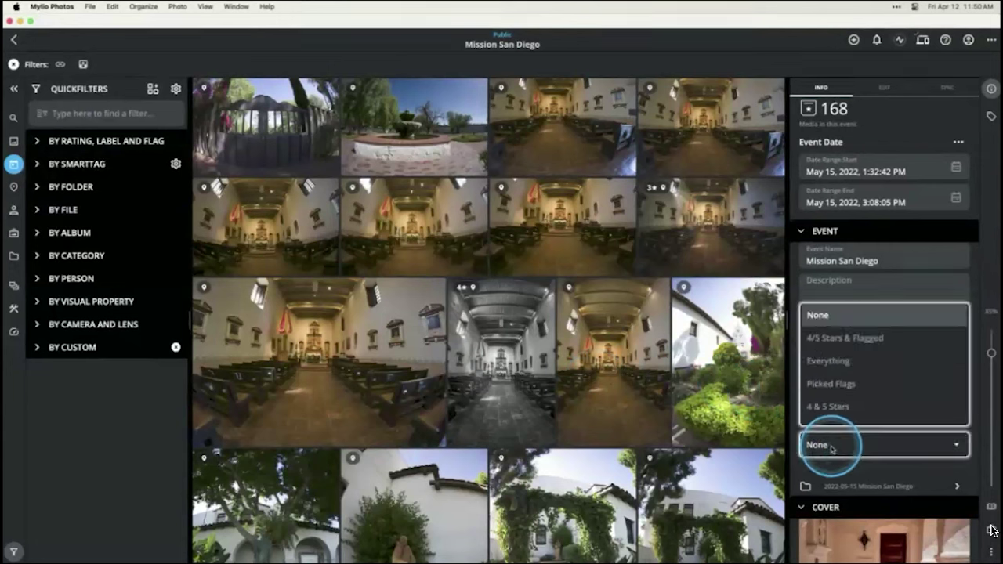
{"action": "left_click", "coordinate": [843, 344]}
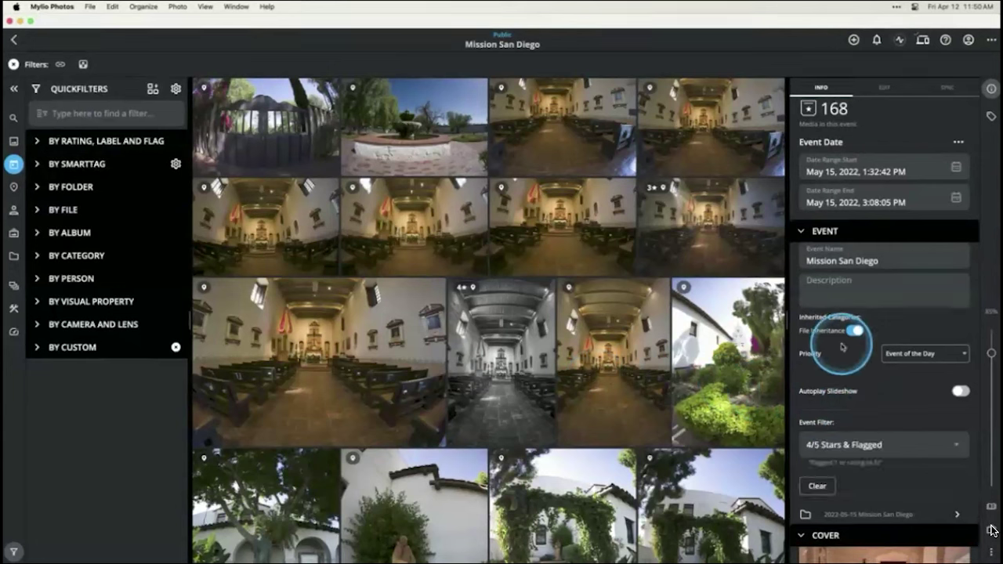
Step: Return to the decade calendar and reopen the Mission San Diego event's photos to view the filtered selection
{"action": "left_click", "coordinate": [14, 40]}
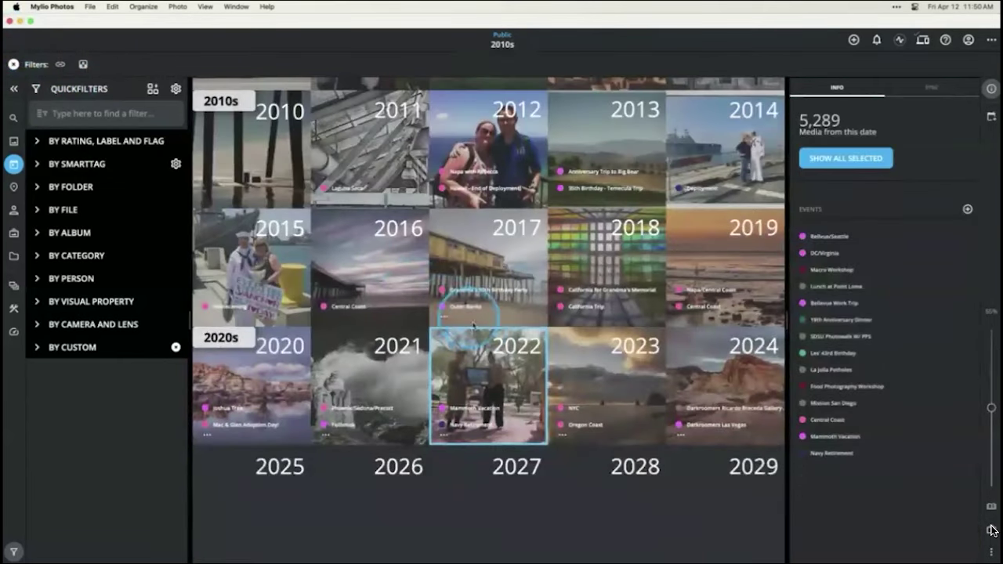
{"action": "left_click", "coordinate": [836, 404]}
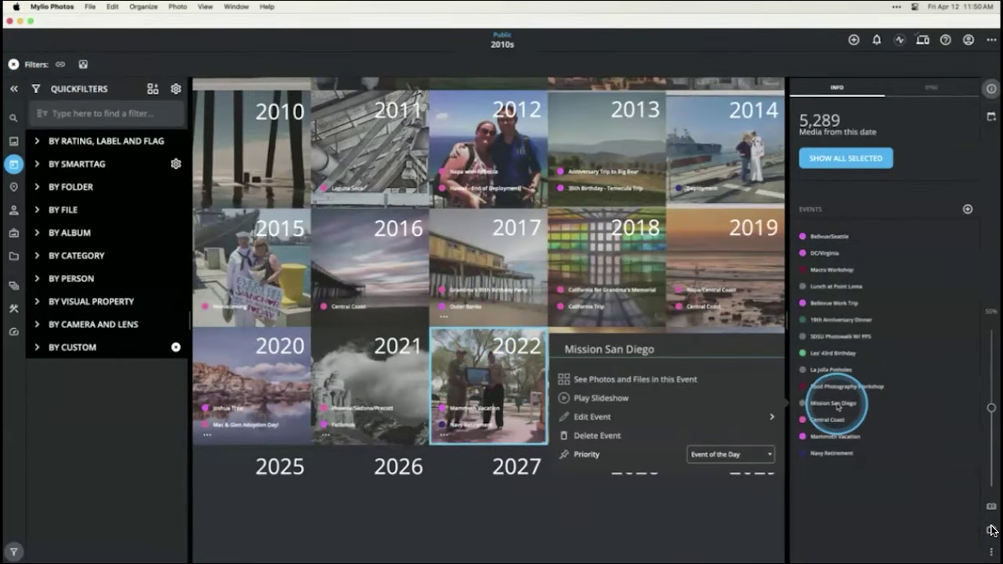
{"action": "left_click", "coordinate": [627, 381]}
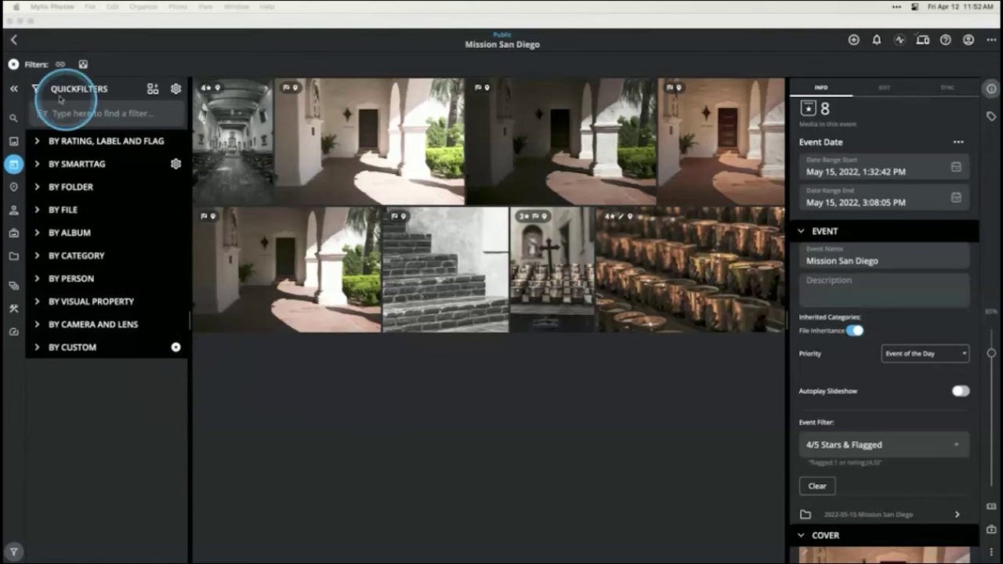
Step: Go back to the decade calendar, open 2023 by month, and browse the monthly covers and events from 2024 back to 2018
{"action": "left_click", "coordinate": [13, 41]}
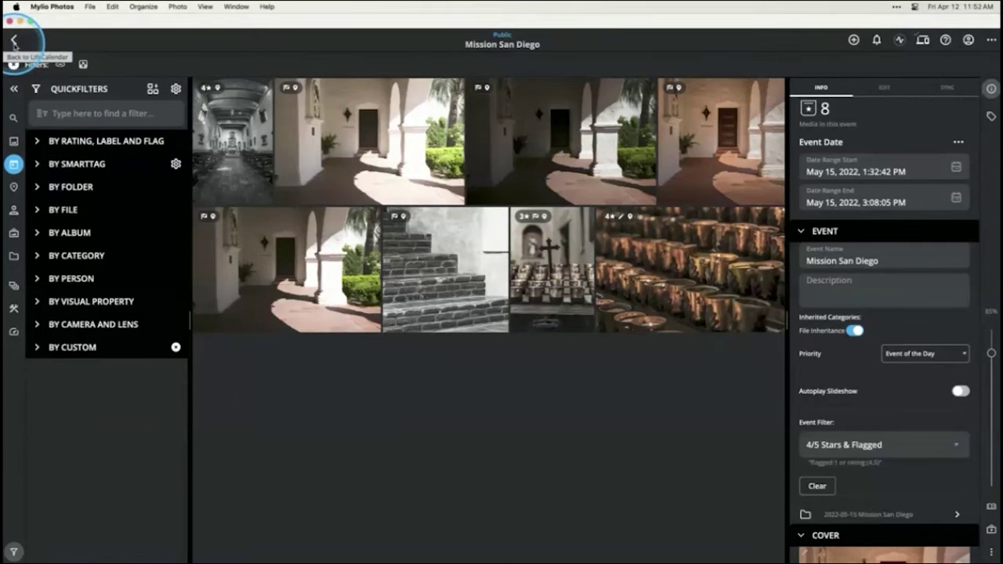
{"action": "left_click", "coordinate": [13, 41]}
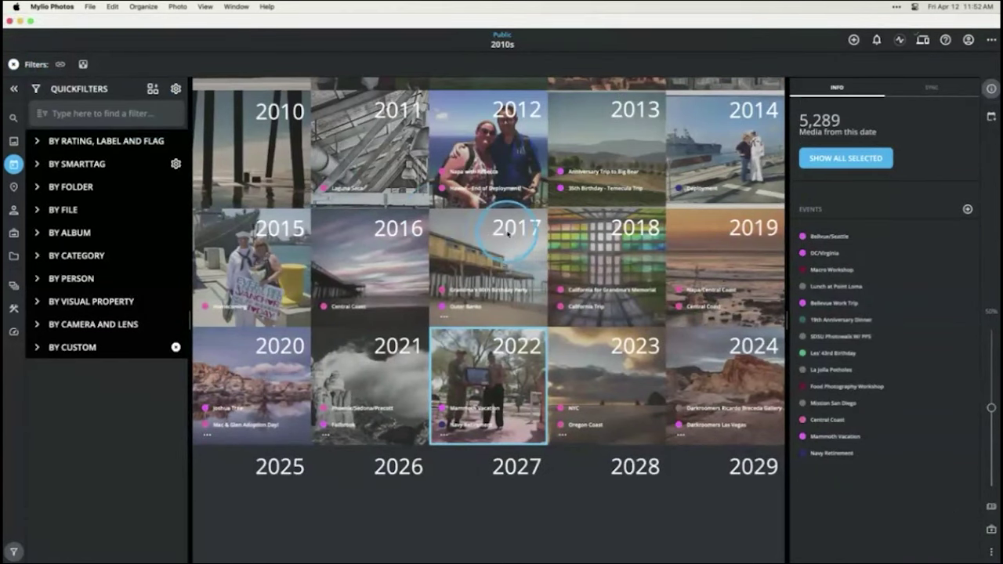
{"action": "left_click", "coordinate": [594, 392]}
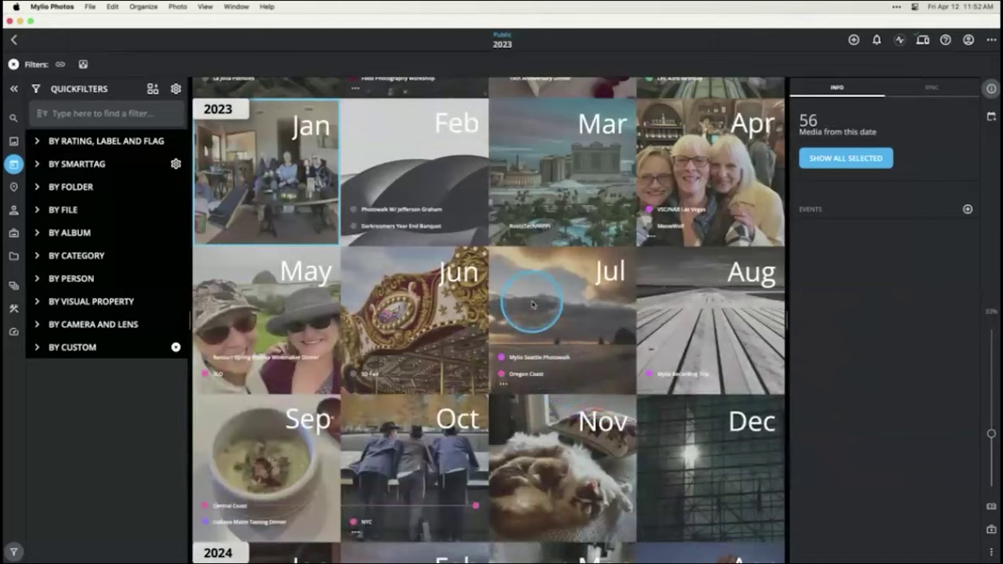
{"action": "scroll", "coordinate": [533, 304], "scroll_direction": "down", "scroll_amount": 5}
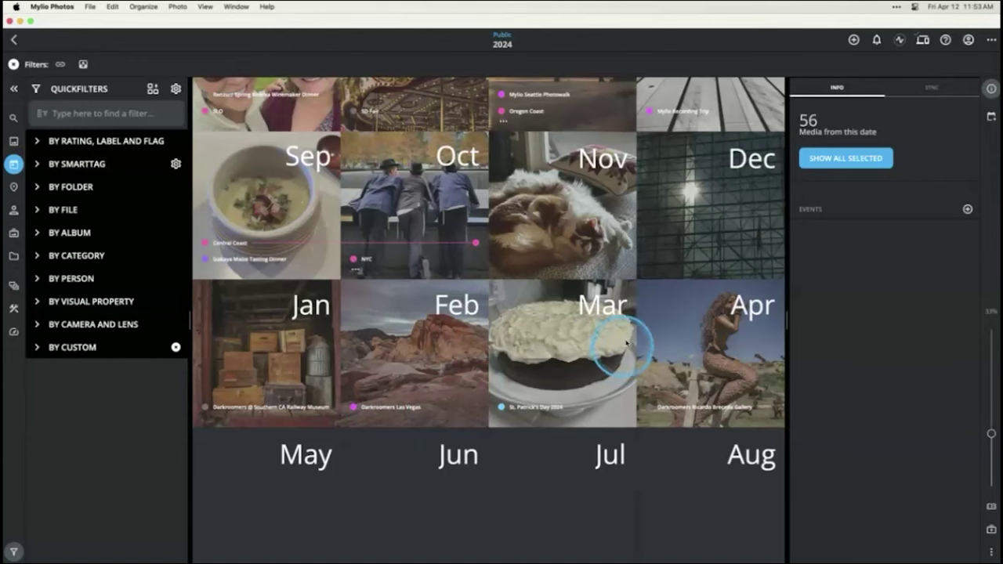
{"action": "scroll", "coordinate": [439, 246], "scroll_direction": "up", "scroll_amount": 5}
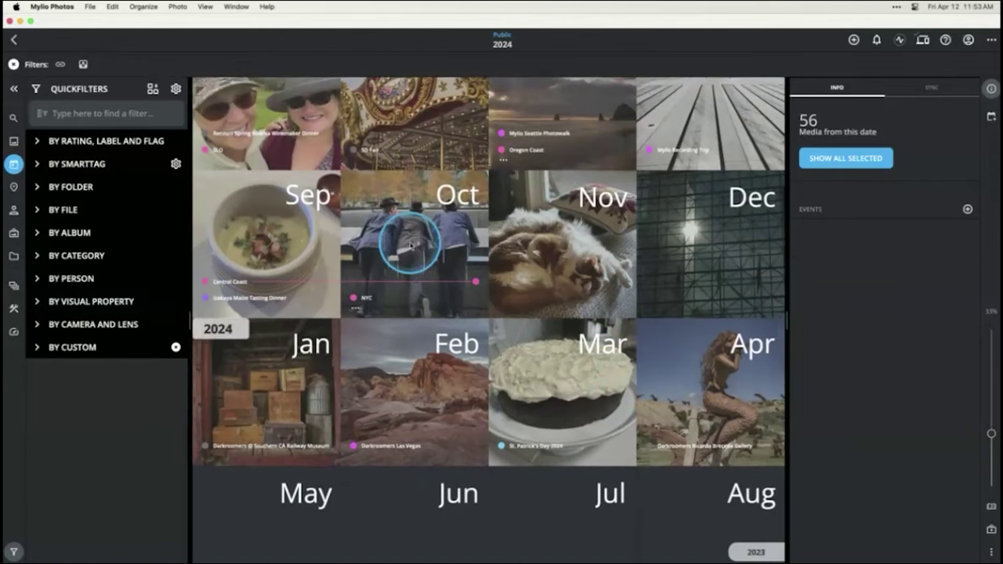
{"action": "scroll", "coordinate": [410, 246], "scroll_direction": "up", "scroll_amount": 15}
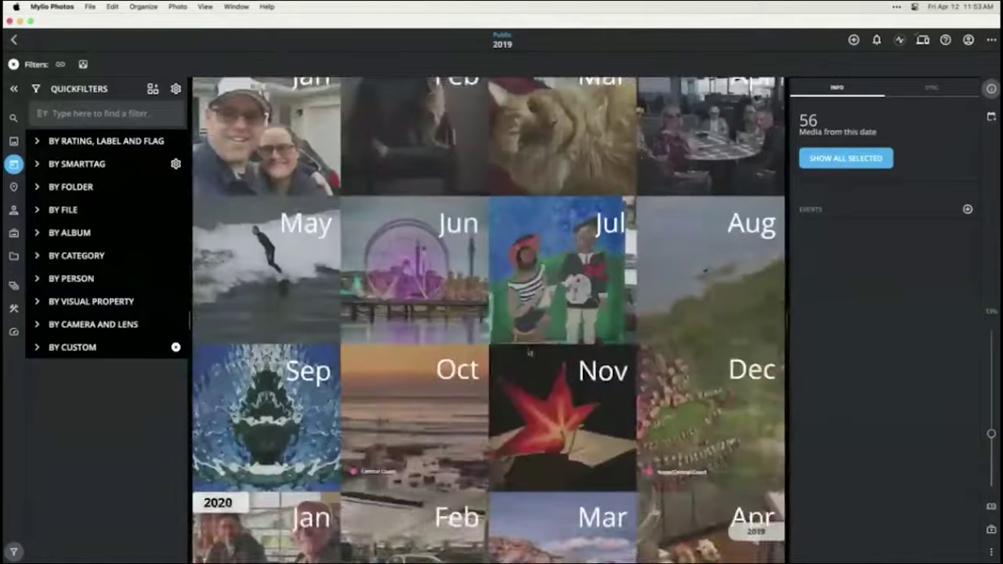
{"action": "scroll", "coordinate": [718, 435], "scroll_direction": "up", "scroll_amount": 1}
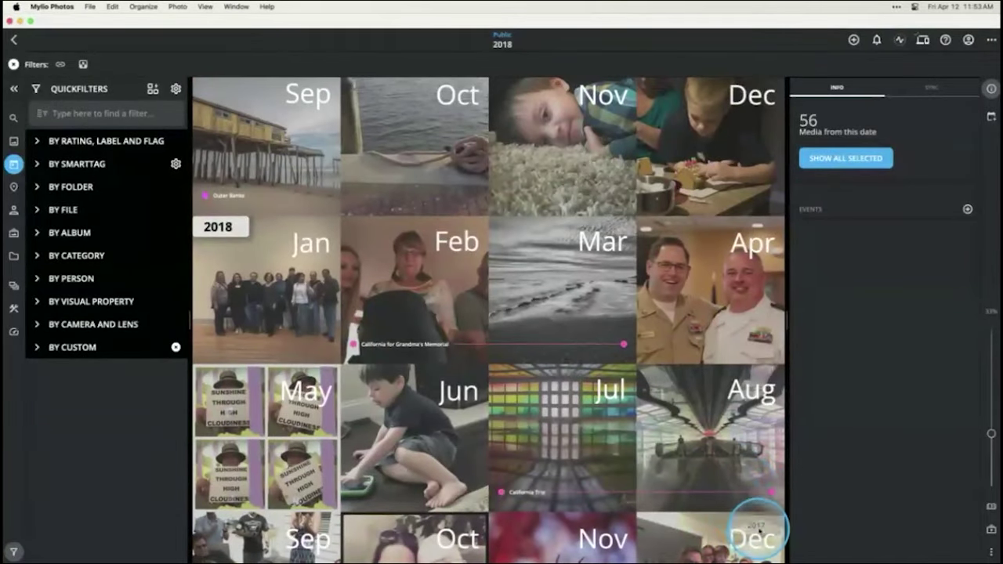
Step: Jump to the Undated section at the end of the calendar and open the portrait of the uniformed officer
{"action": "left_click_drag", "start_coordinate": [758, 532], "coordinate": [721, 22]}
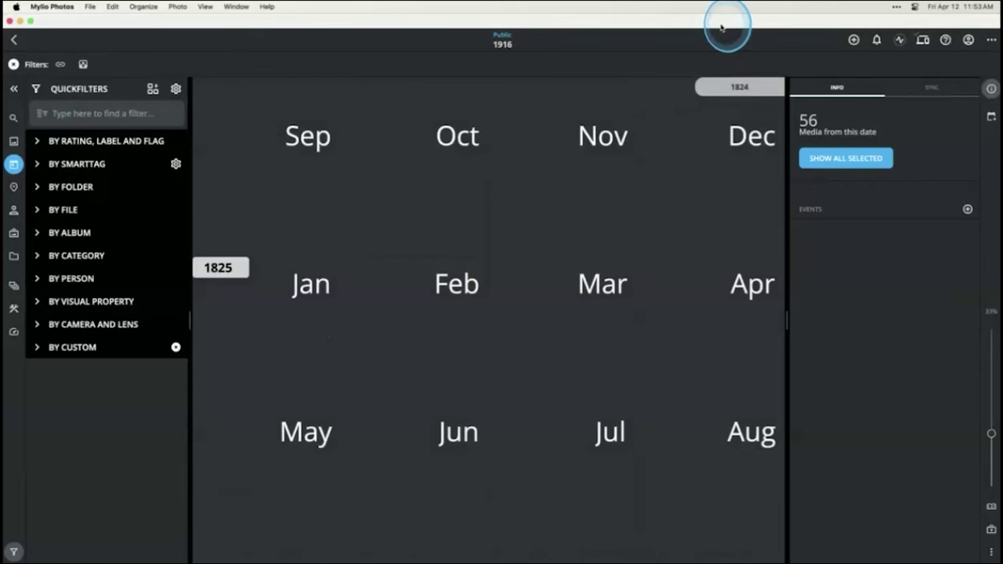
{"action": "left_click", "coordinate": [239, 132]}
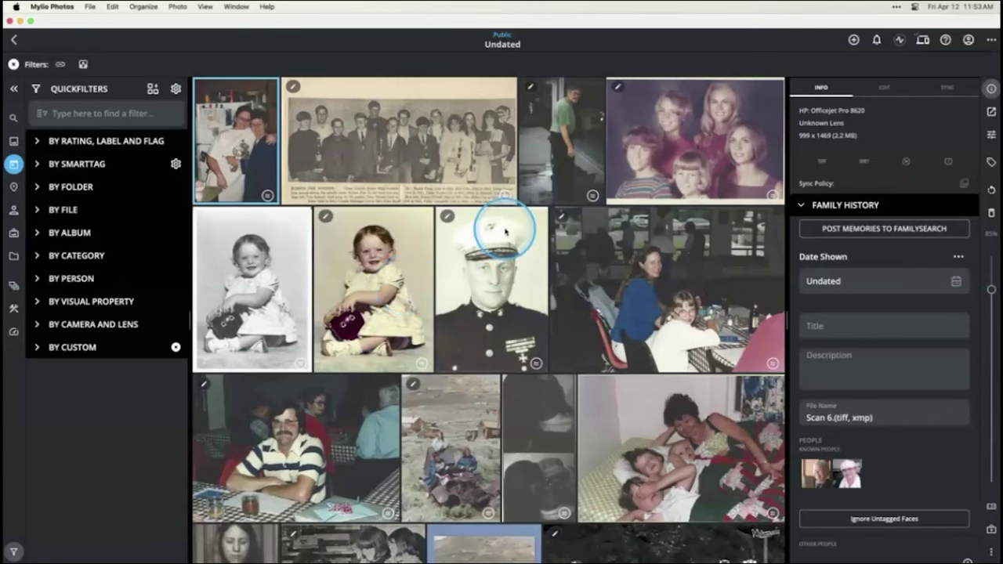
{"action": "scroll", "coordinate": [506, 242], "scroll_direction": "up", "scroll_amount": 1}
{"action": "double_click", "coordinate": [493, 294]}
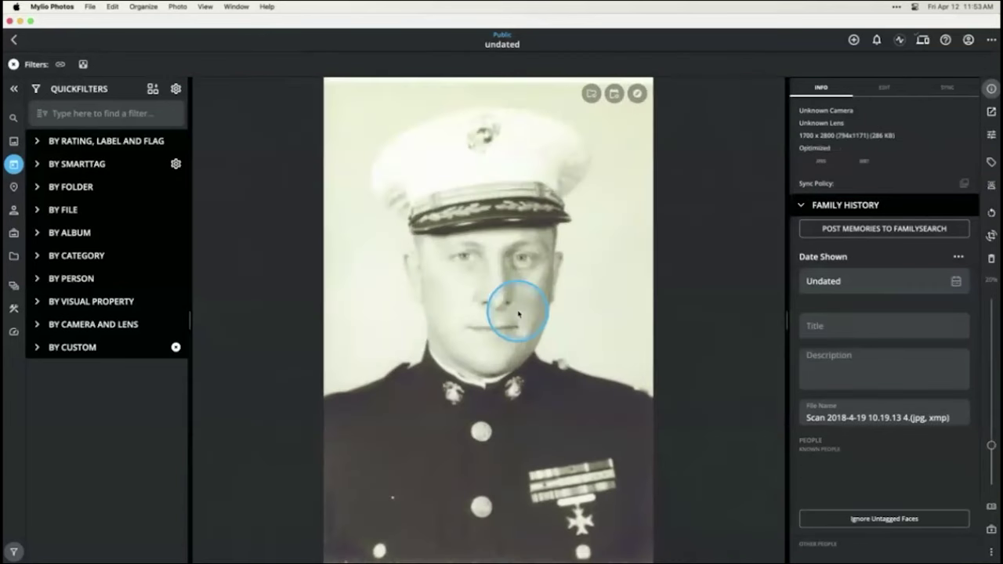
{"action": "left_click", "coordinate": [958, 257]}
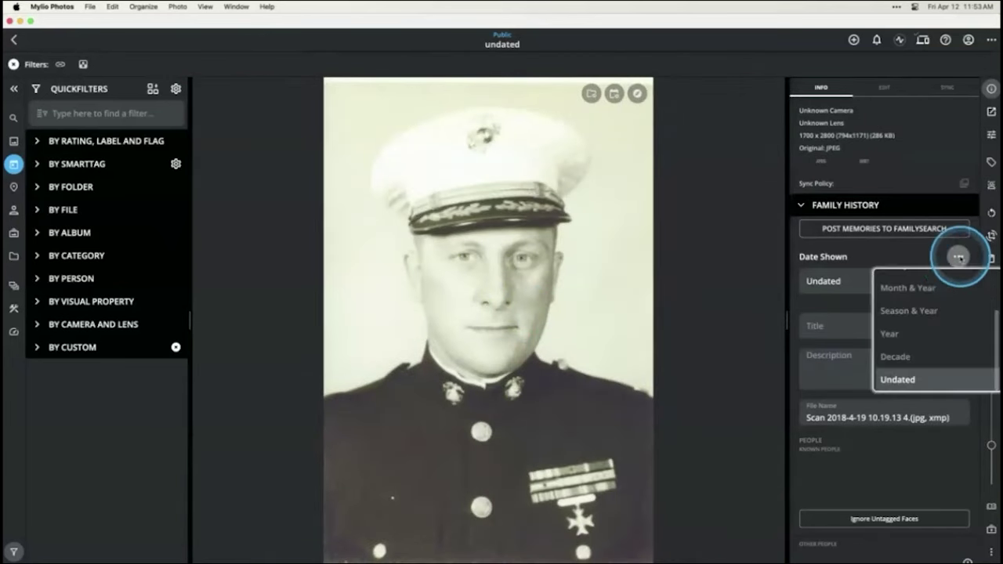
{"action": "left_click", "coordinate": [924, 333]}
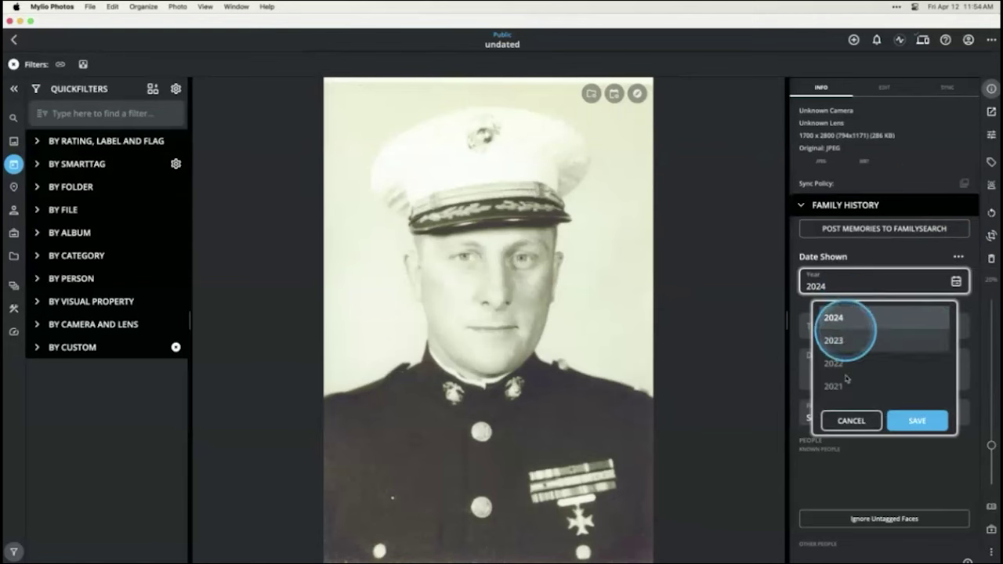
{"action": "scroll", "coordinate": [851, 376], "scroll_direction": "down", "scroll_amount": 3}
{"action": "scroll", "coordinate": [852, 376], "scroll_direction": "down", "scroll_amount": 10}
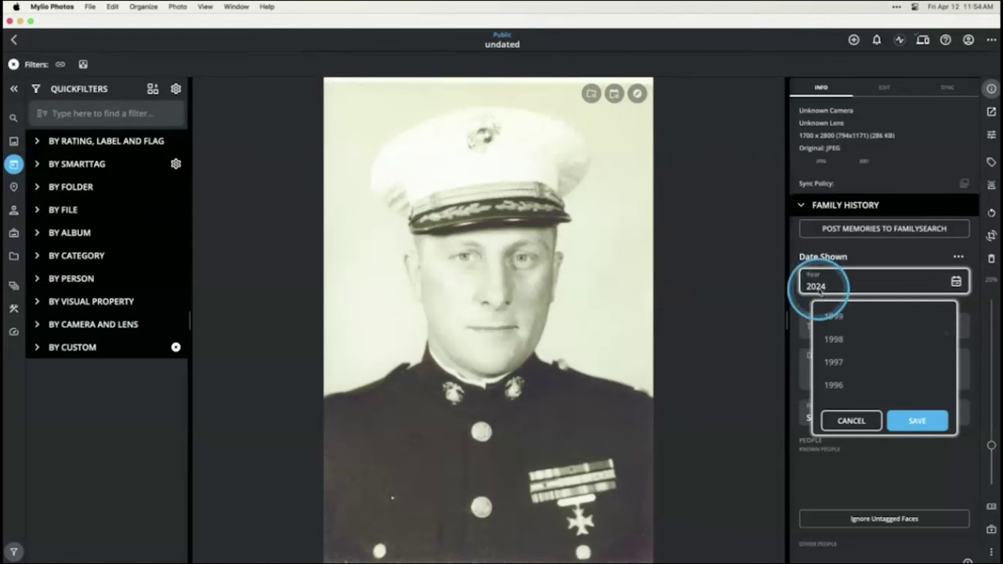
{"action": "left_click", "coordinate": [823, 287]}
{"action": "left_click", "coordinate": [824, 283]}
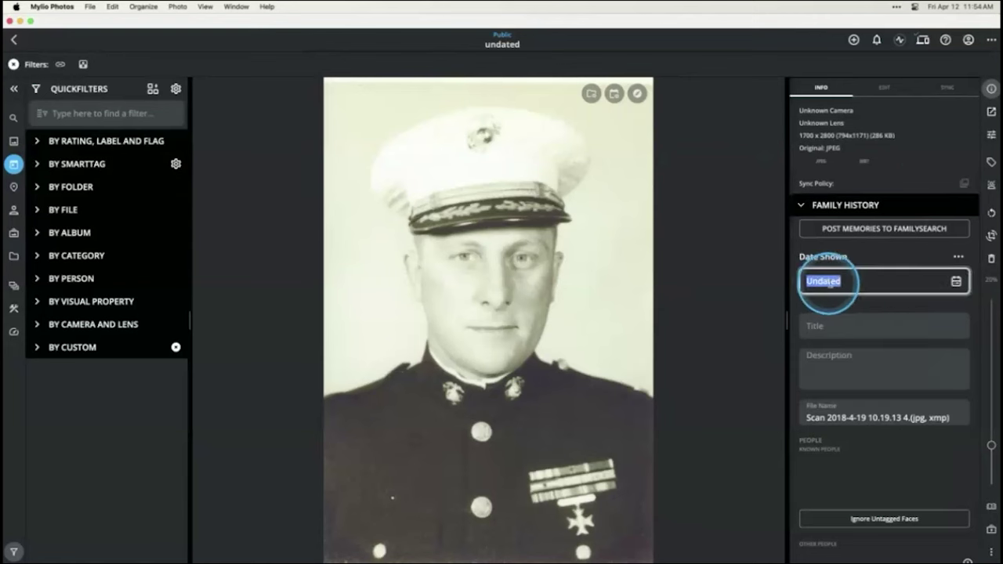
{"action": "left_click", "coordinate": [959, 258]}
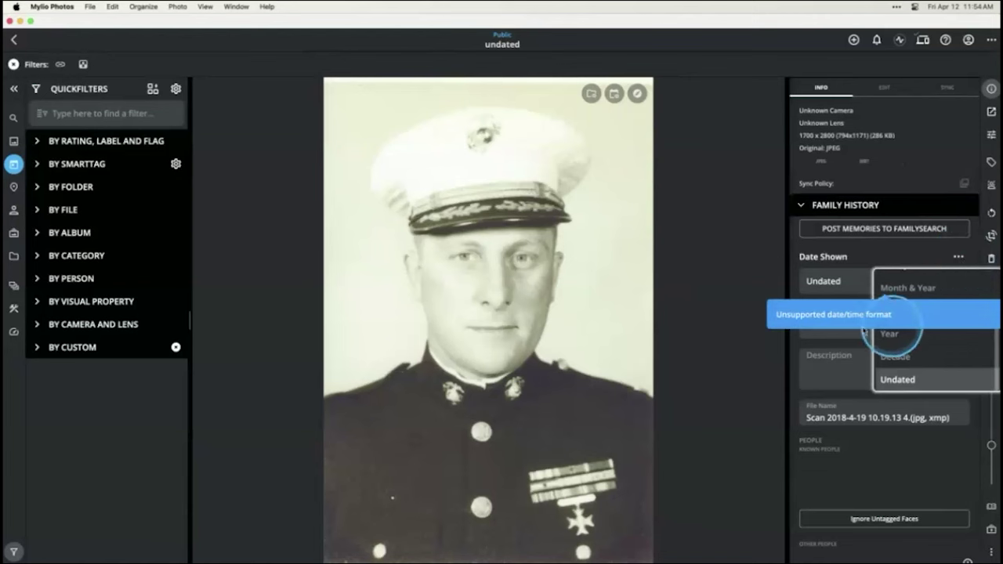
{"action": "left_click", "coordinate": [867, 261]}
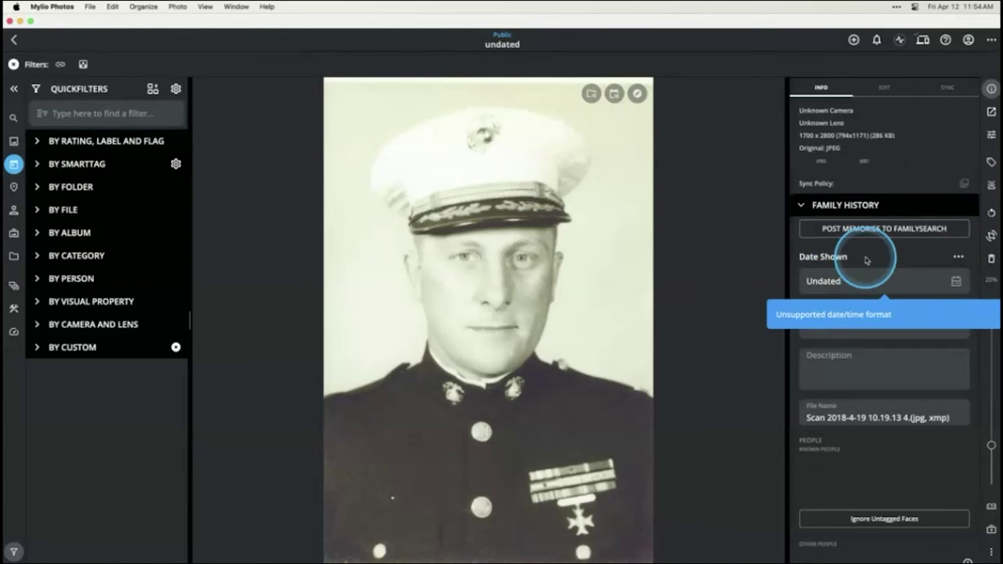
Step: Change the officer portrait's Date Shown format to Year and save it as 2024
{"action": "left_click", "coordinate": [959, 259]}
{"action": "left_click", "coordinate": [909, 331]}
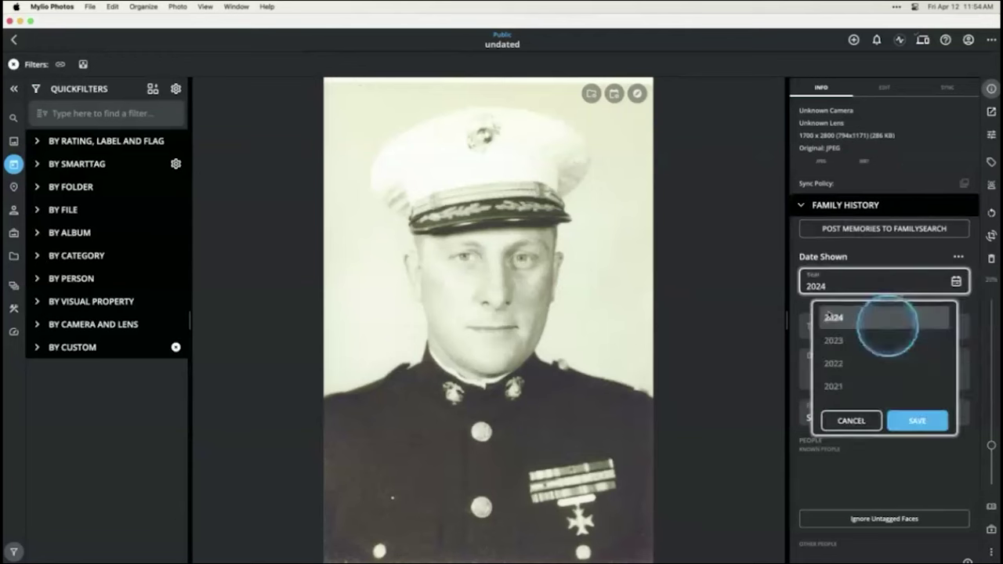
{"action": "left_click", "coordinate": [913, 422]}
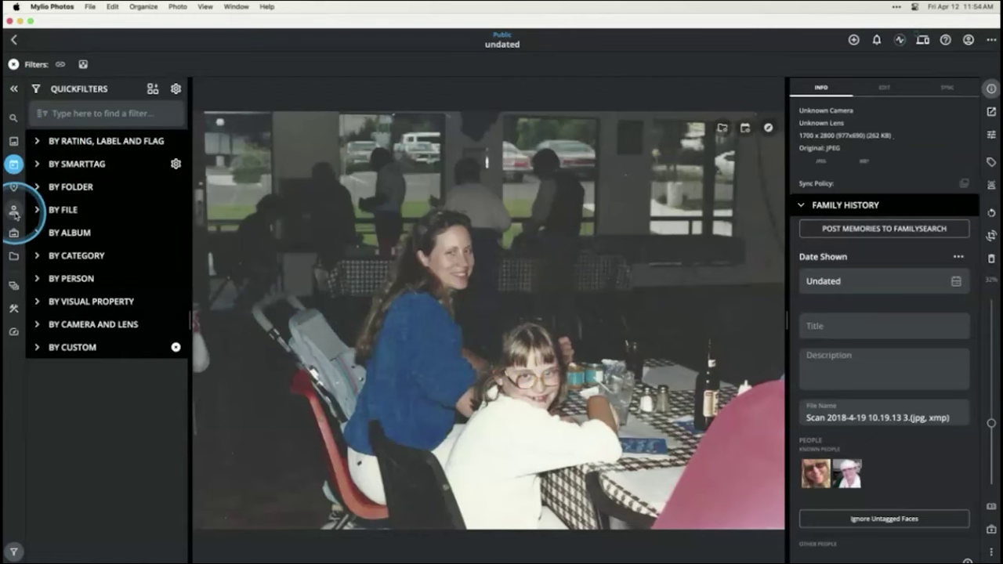
Step: Switch to the People view and open the photo collection of the man shown in the officer portrait
{"action": "left_click", "coordinate": [13, 210]}
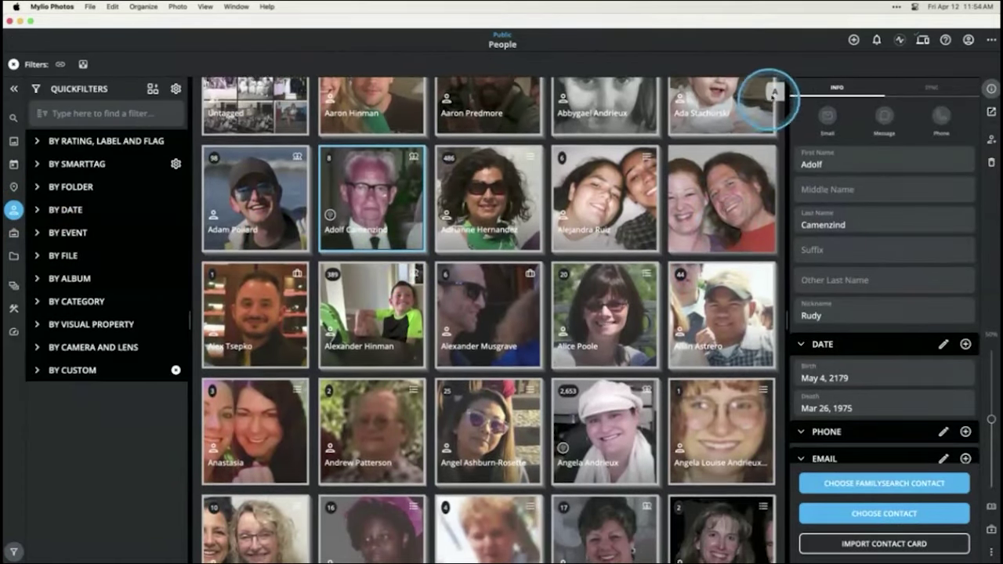
{"action": "left_click_drag", "start_coordinate": [774, 92], "coordinate": [775, 478]}
{"action": "left_click", "coordinate": [205, 508]}
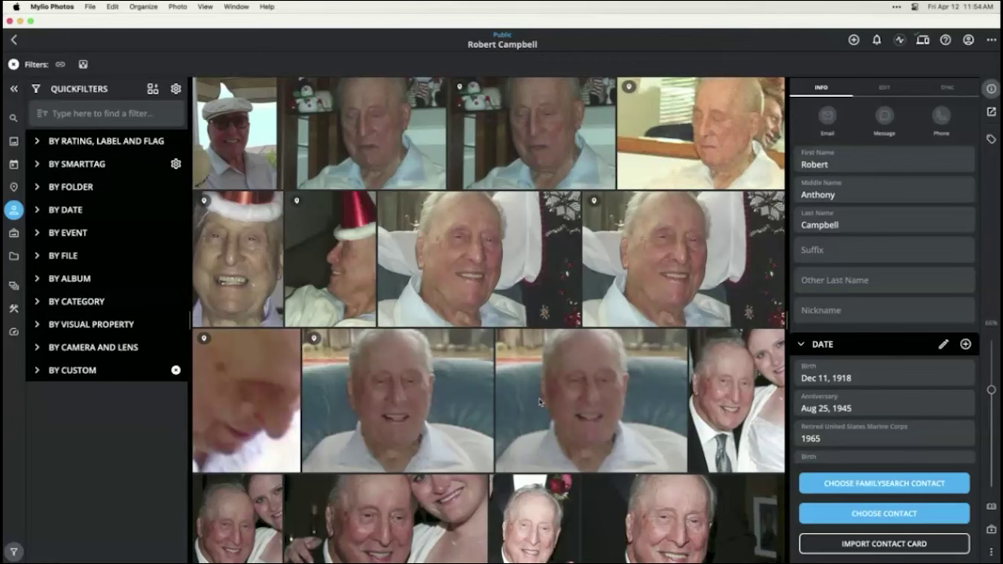
Step: Browse the person's photos through the dated ones to the undated group at the end
{"action": "scroll", "coordinate": [721, 385], "scroll_direction": "down", "scroll_amount": 2}
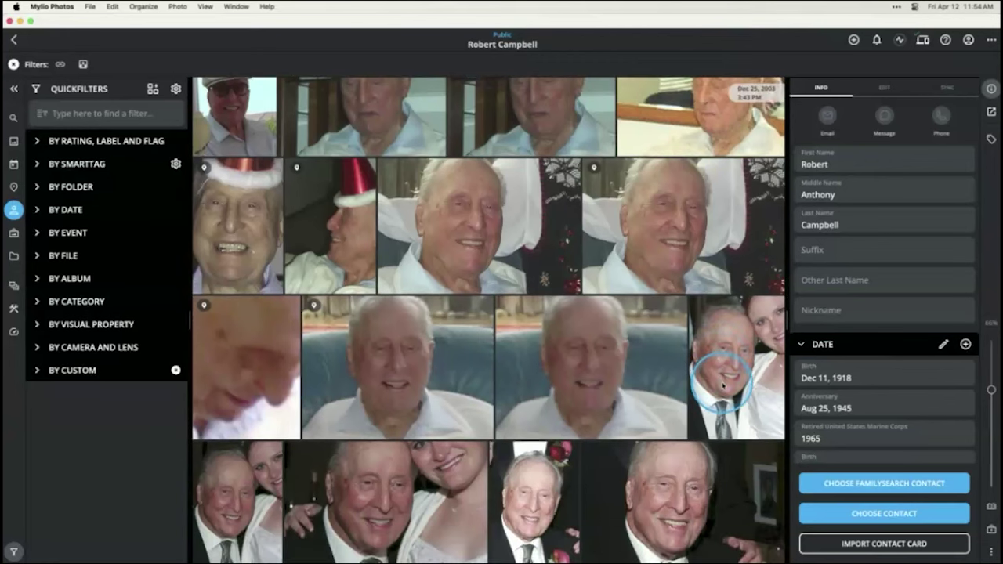
{"action": "scroll", "coordinate": [725, 386], "scroll_direction": "up", "scroll_amount": 3}
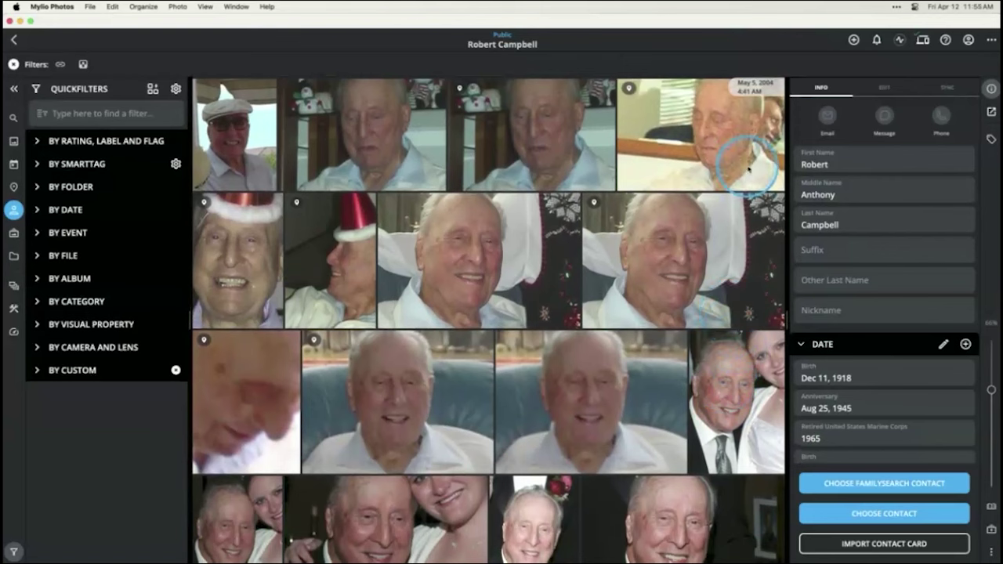
{"action": "scroll", "coordinate": [758, 115], "scroll_direction": "down", "scroll_amount": 5}
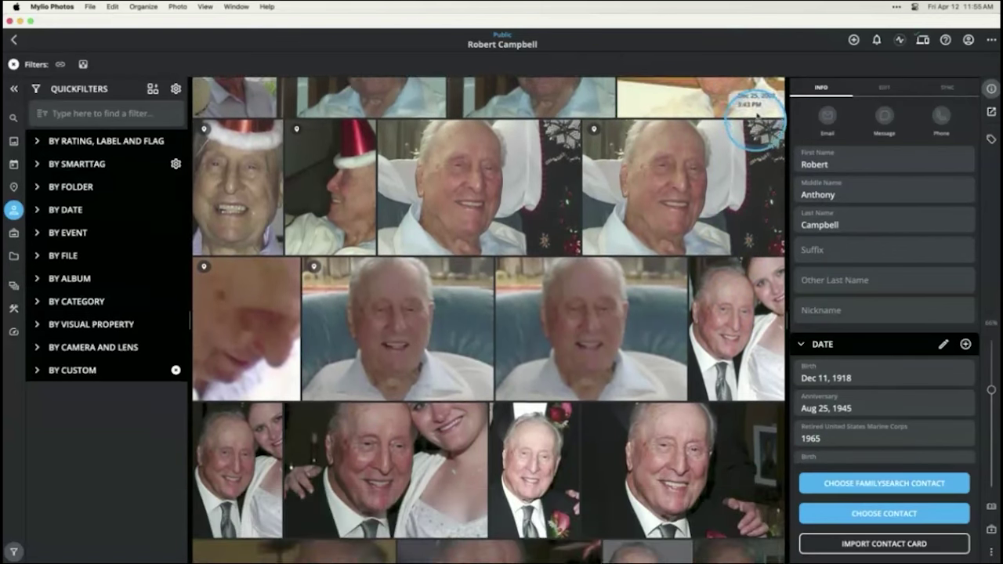
{"action": "scroll", "coordinate": [757, 162], "scroll_direction": "down", "scroll_amount": 10}
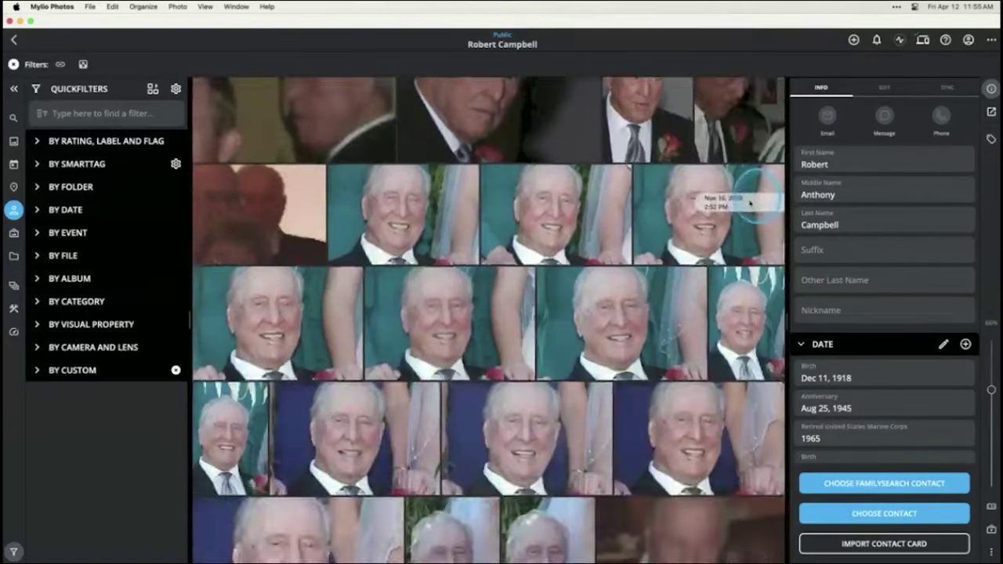
{"action": "scroll", "coordinate": [709, 467], "scroll_direction": "down", "scroll_amount": 10}
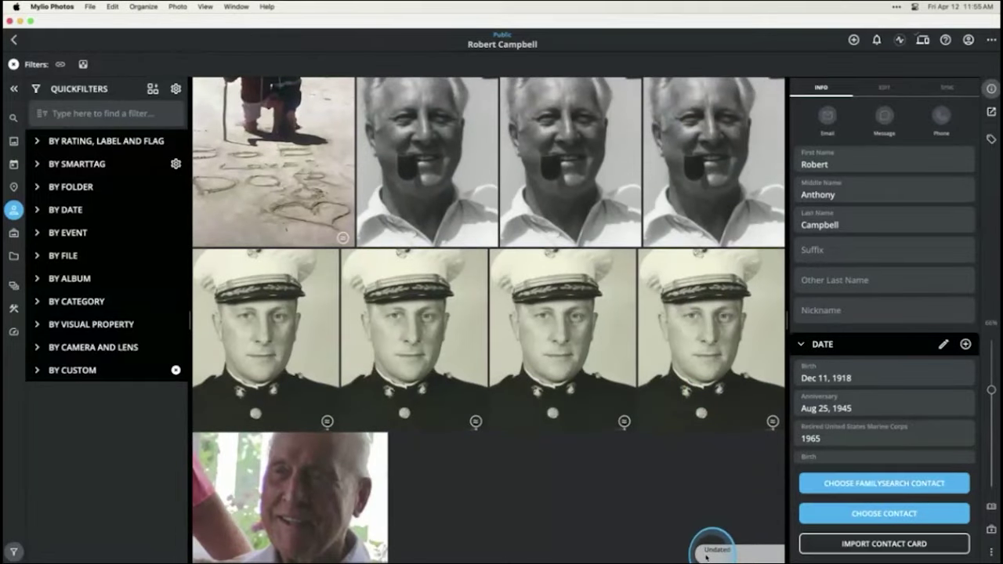
{"action": "scroll", "coordinate": [726, 331], "scroll_direction": "down", "scroll_amount": 1}
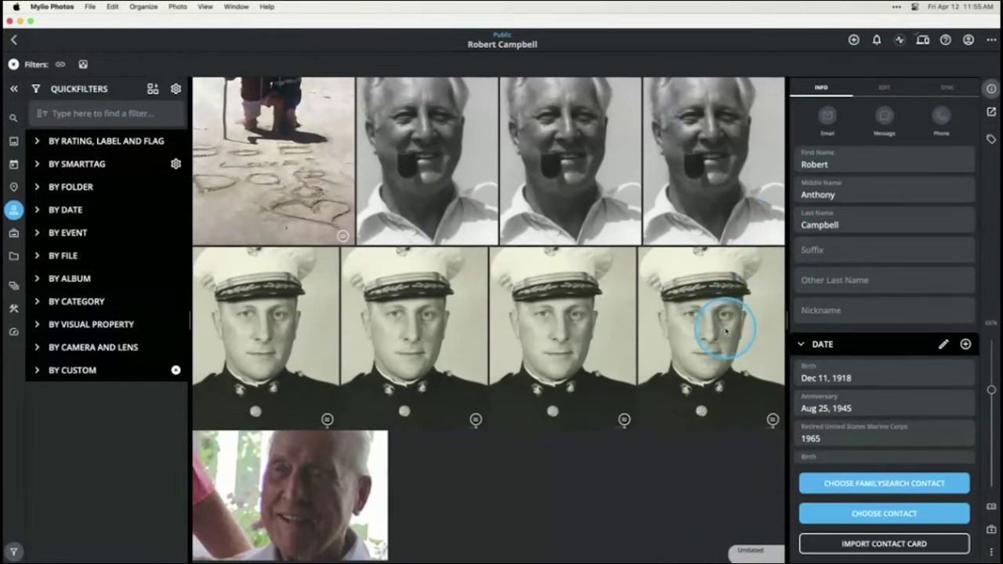
Step: Select the undated photos one after another, from the uniform portraits back to the beach photo, to check their dates
{"action": "left_click", "coordinate": [726, 331]}
{"action": "left_click", "coordinate": [585, 331]}
{"action": "key", "text": "Left"}
{"action": "key", "text": "Left"}
{"action": "key", "text": "Left"}
{"action": "key", "text": "Left"}
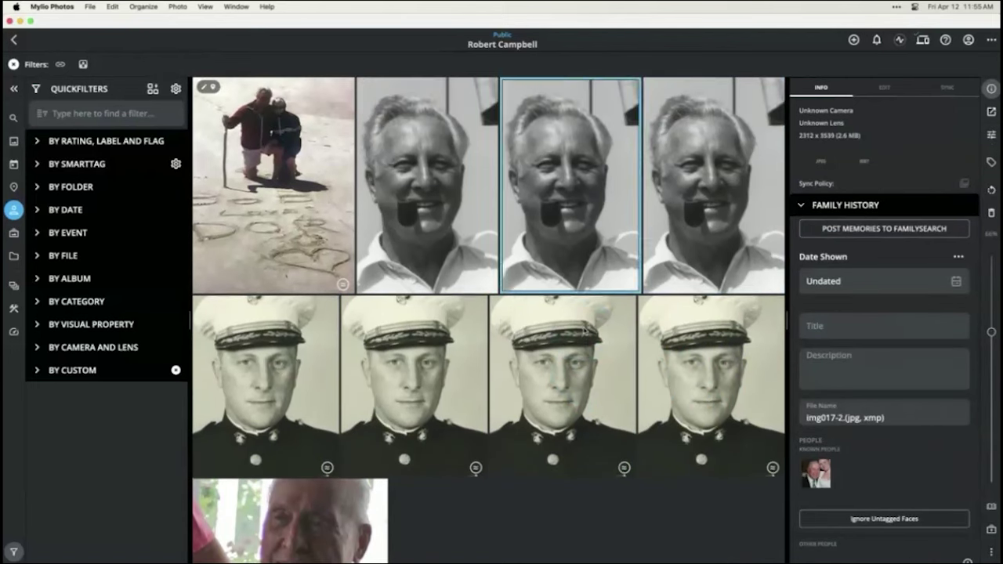
{"action": "key", "text": "Left"}
{"action": "key", "text": "Left"}
{"action": "scroll", "coordinate": [720, 246], "scroll_direction": "up", "scroll_amount": 2}
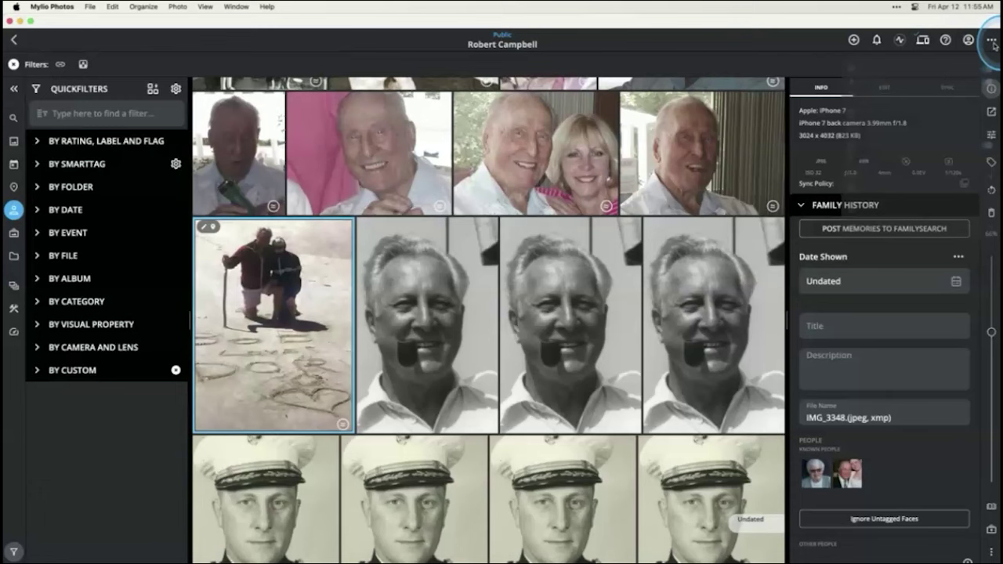
Step: Sort the person's photos by Date Created in ascending order and go to the start of the grid
{"action": "left_click", "coordinate": [992, 41]}
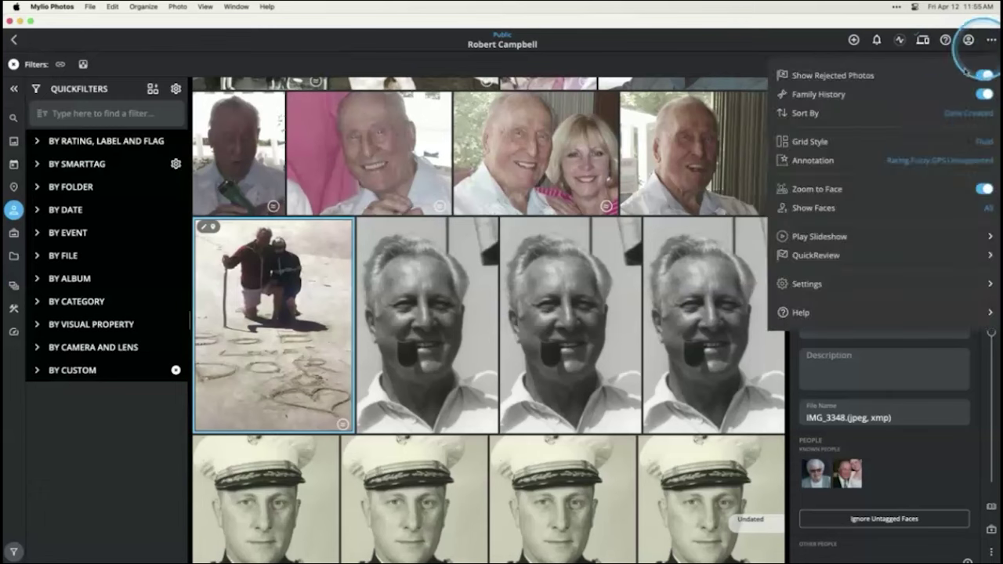
{"action": "left_click", "coordinate": [952, 113]}
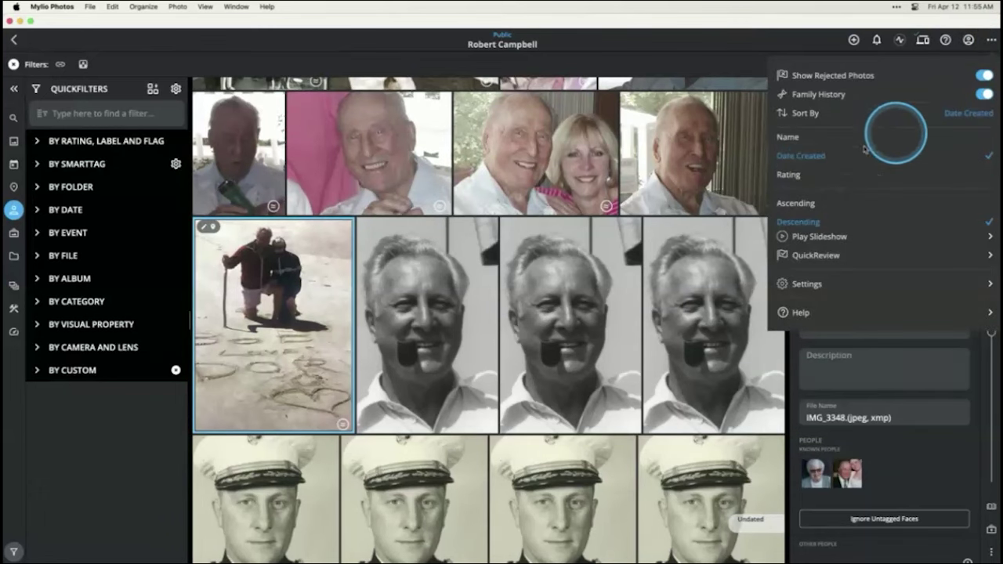
{"action": "left_click", "coordinate": [796, 203]}
{"action": "scroll", "coordinate": [543, 234], "scroll_direction": "up", "scroll_amount": 5}
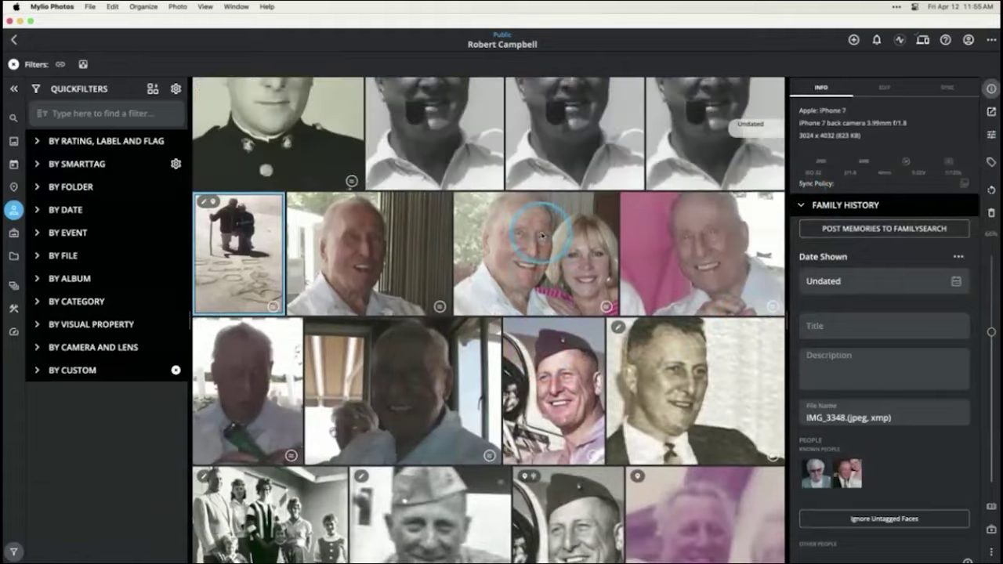
{"action": "scroll", "coordinate": [541, 228], "scroll_direction": "up", "scroll_amount": 5}
{"action": "scroll", "coordinate": [533, 228], "scroll_direction": "down", "scroll_amount": 2}
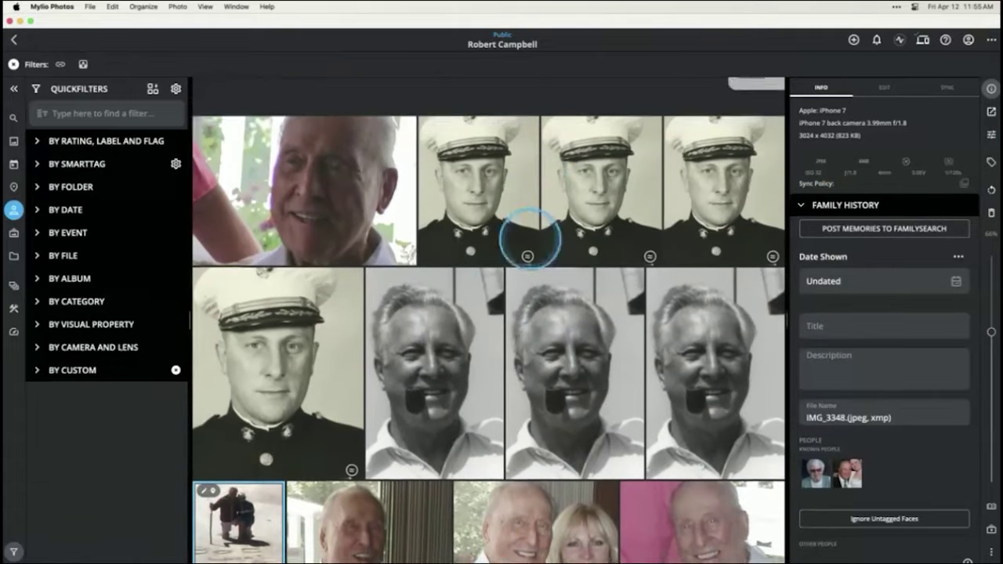
Step: Check the dates of the undated uniform and pipe portraits, and look through the dated photos that follow them
{"action": "left_click", "coordinate": [341, 318]}
{"action": "left_click", "coordinate": [452, 181]}
{"action": "key", "text": "Right"}
{"action": "key", "text": "Right"}
{"action": "key", "text": "Right"}
{"action": "key", "text": "Right"}
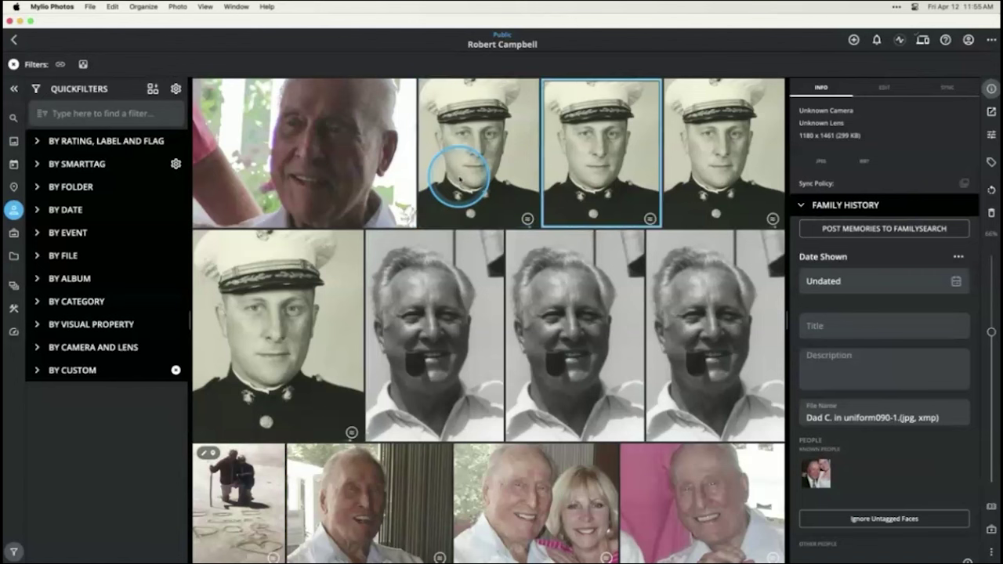
{"action": "scroll", "coordinate": [460, 179], "scroll_direction": "down", "scroll_amount": 5}
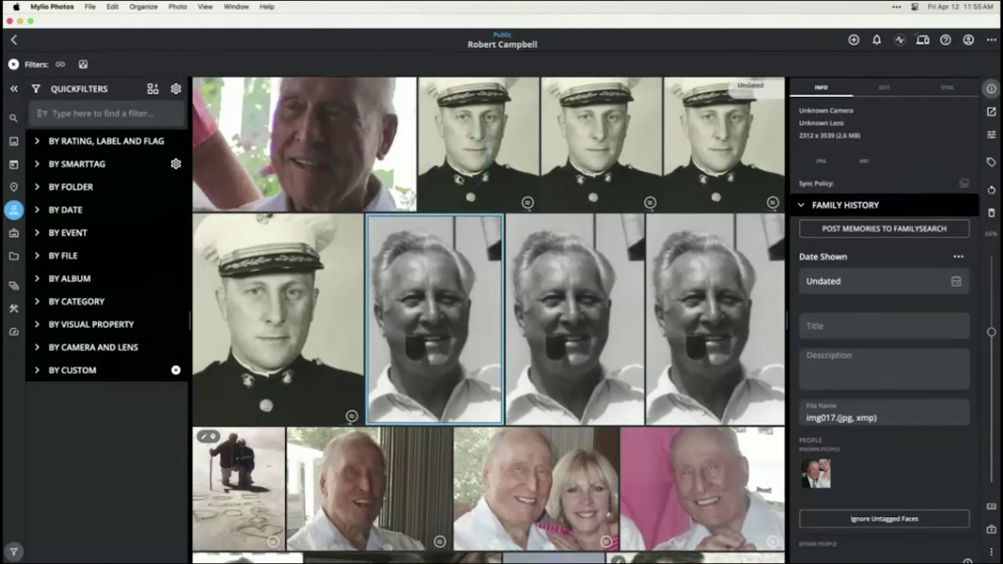
{"action": "scroll", "coordinate": [467, 267], "scroll_direction": "down", "scroll_amount": 6}
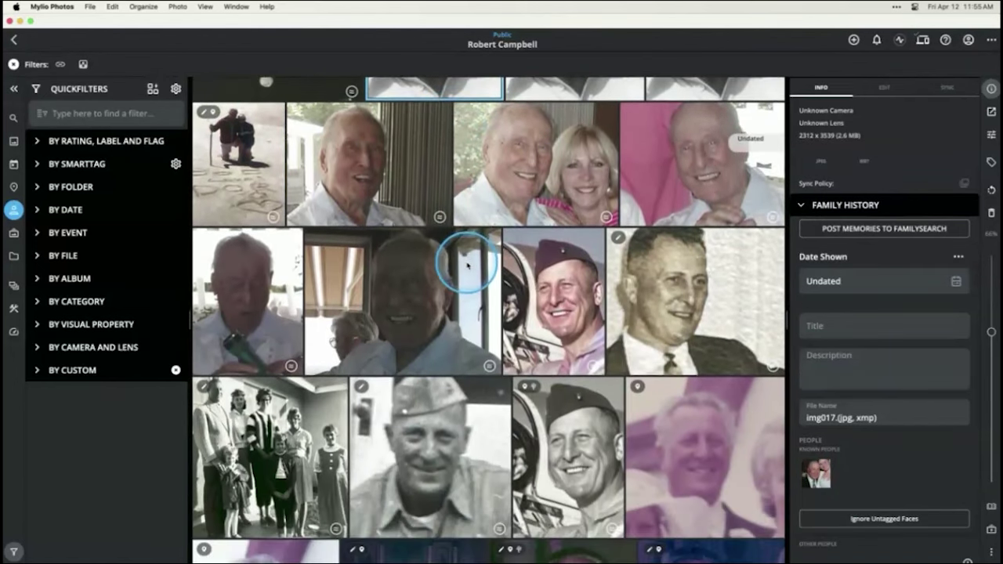
{"action": "scroll", "coordinate": [468, 267], "scroll_direction": "down", "scroll_amount": 6}
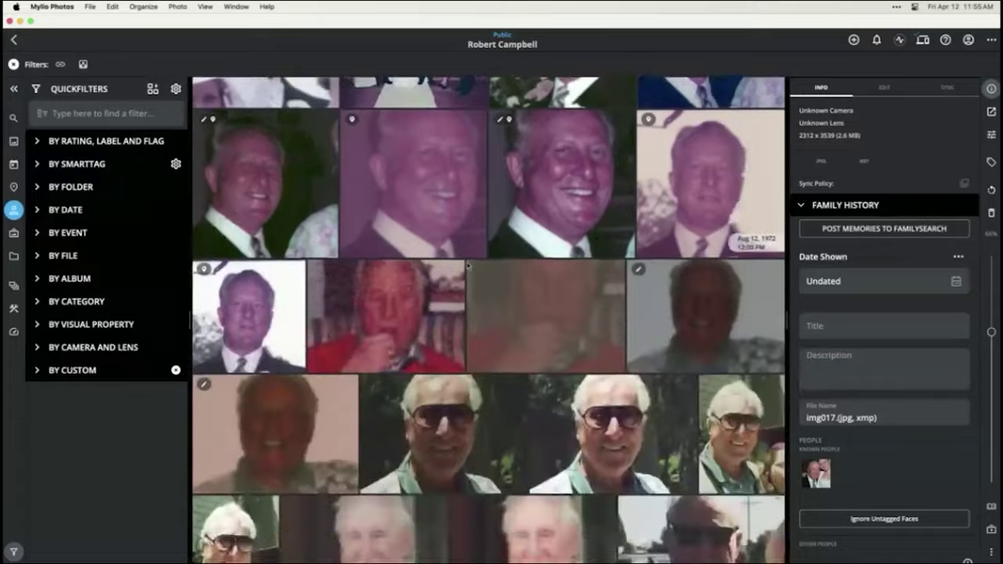
{"action": "scroll", "coordinate": [467, 266], "scroll_direction": "down", "scroll_amount": 6}
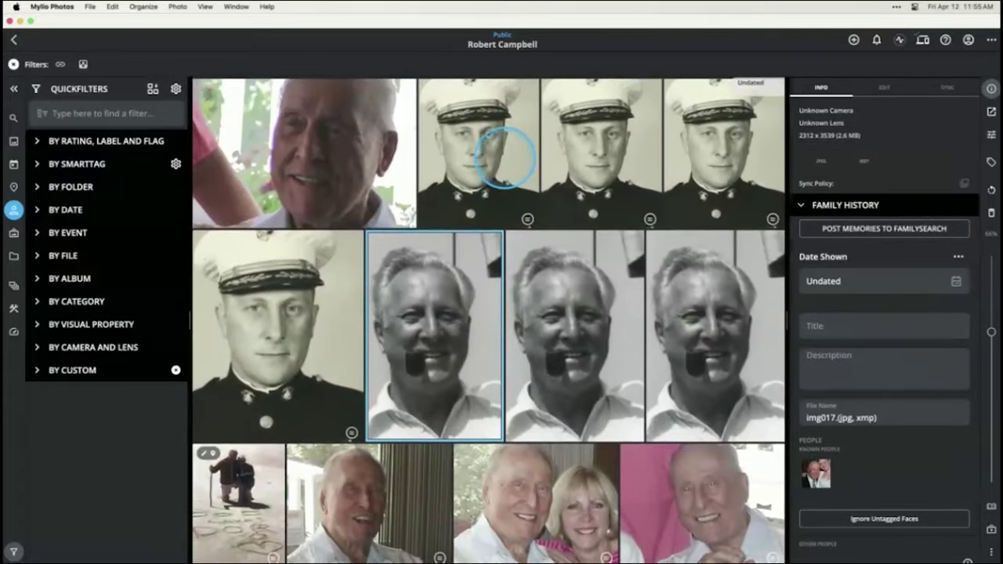
Step: Change the Date Shown format of the photo Dad C. in uniform090 to Year and save it as 2024
{"action": "left_click", "coordinate": [510, 153]}
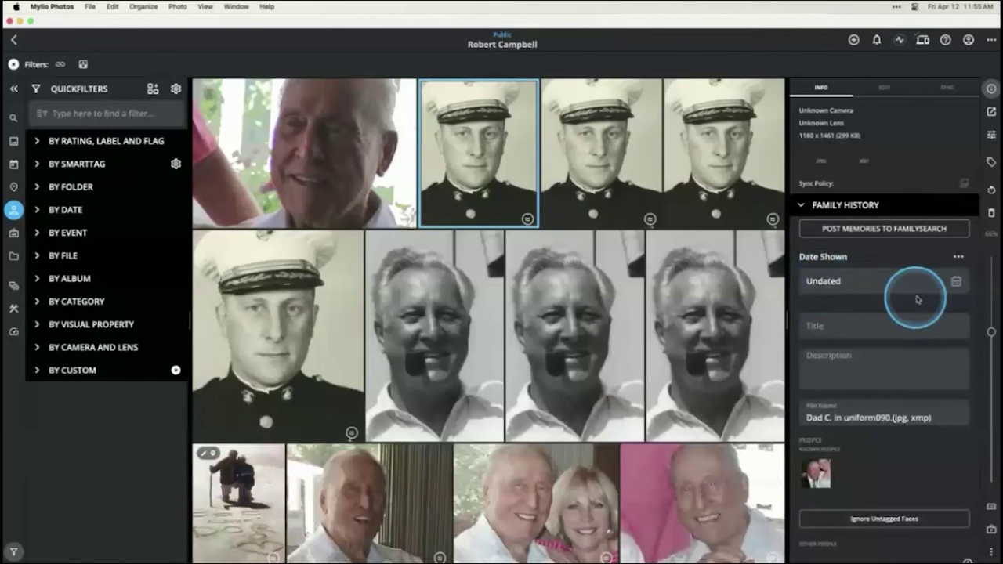
{"action": "left_click", "coordinate": [957, 256]}
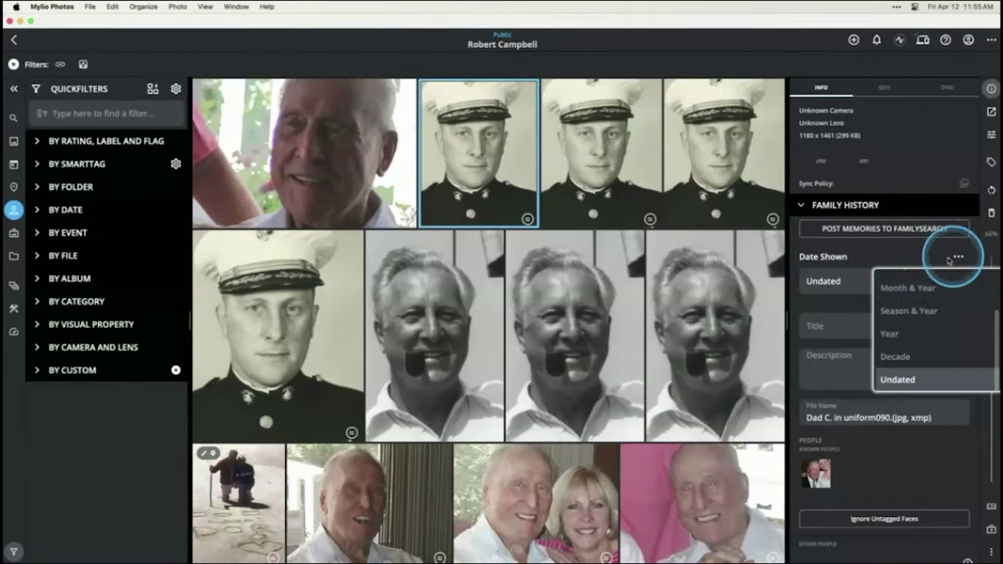
{"action": "left_click", "coordinate": [901, 331]}
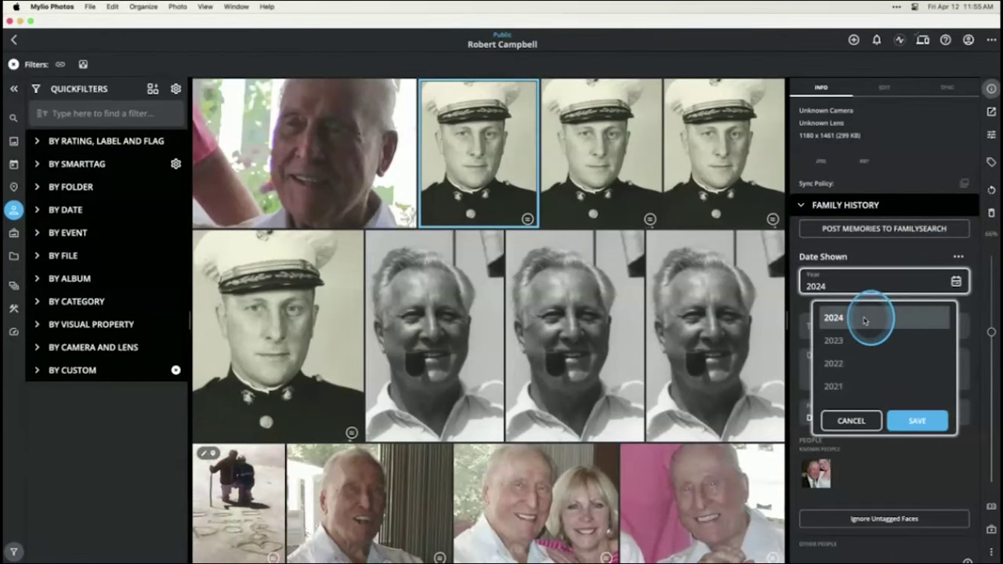
{"action": "left_click", "coordinate": [917, 421]}
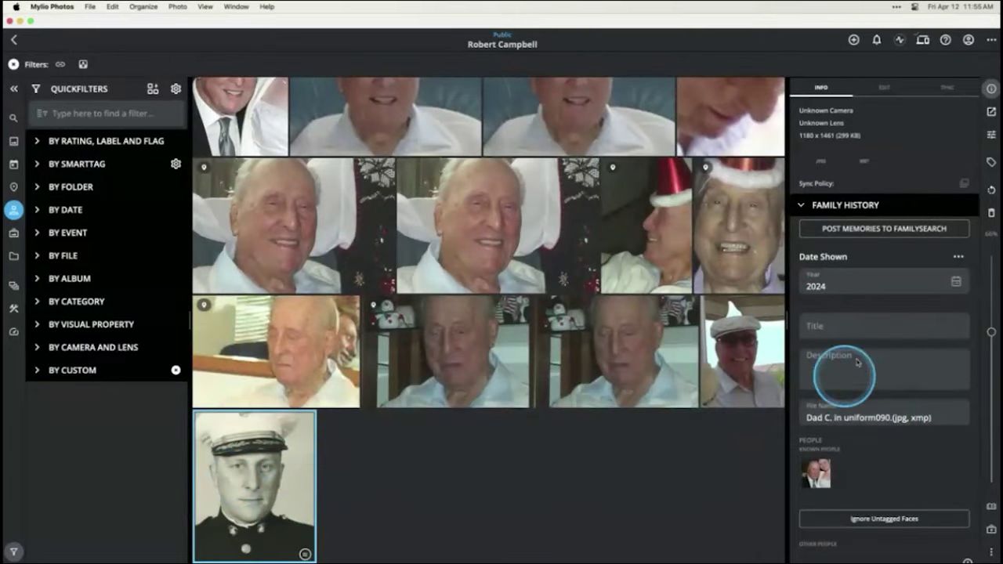
Step: Set the Date Shown year of the photo Dad C. in uniform090 to 1880 and select the photo in the grid
{"action": "left_click", "coordinate": [821, 288]}
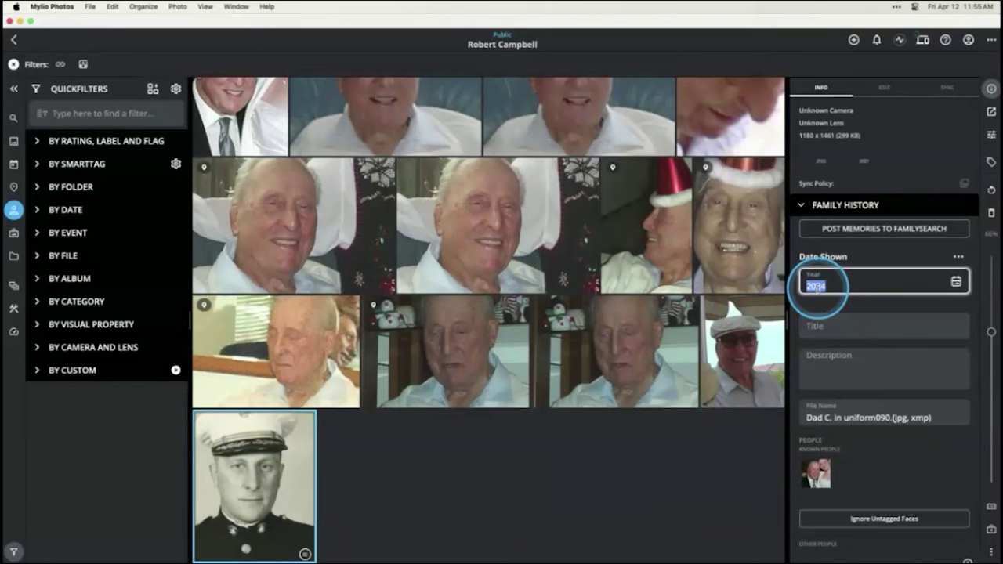
{"action": "type", "text": "1880"}
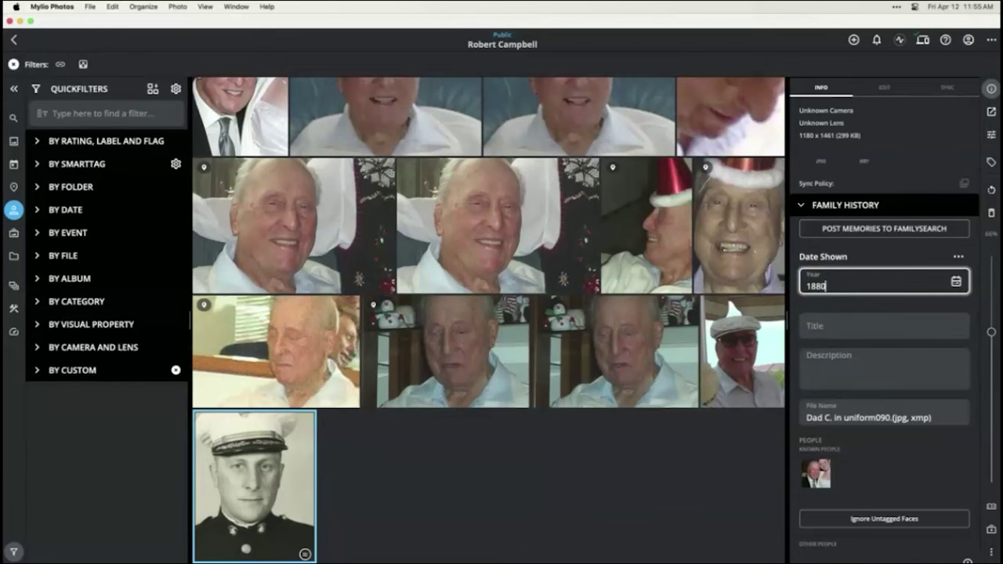
{"action": "key", "text": "Return"}
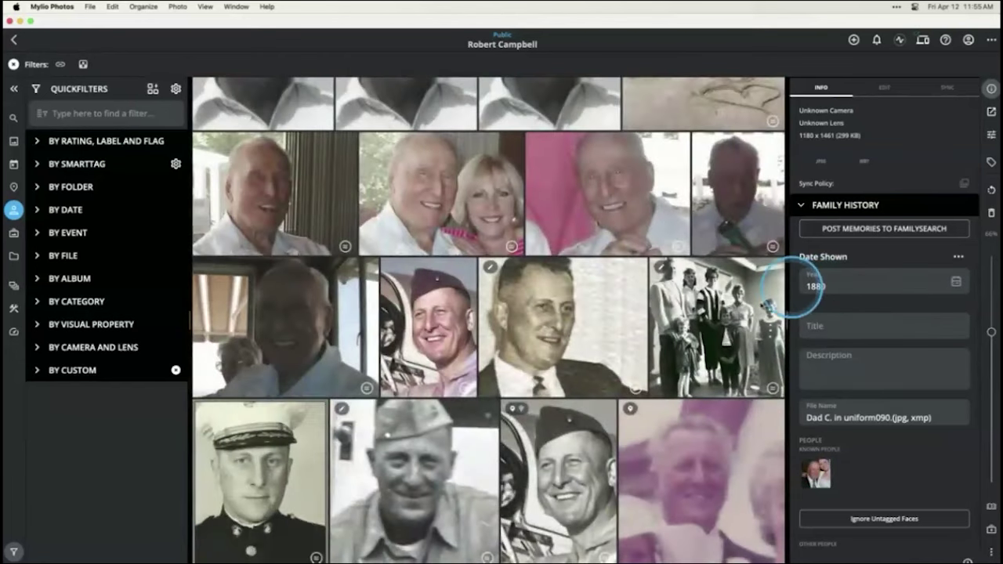
{"action": "left_click", "coordinate": [271, 450]}
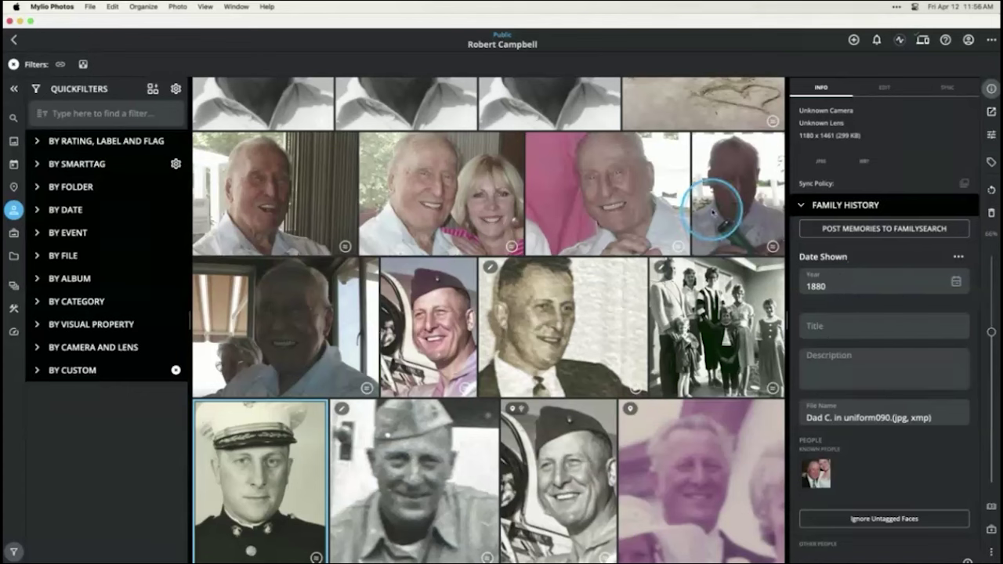
Step: Change the Date Shown format of the selected uniform portrait to Undated and save it
{"action": "left_click", "coordinate": [959, 256]}
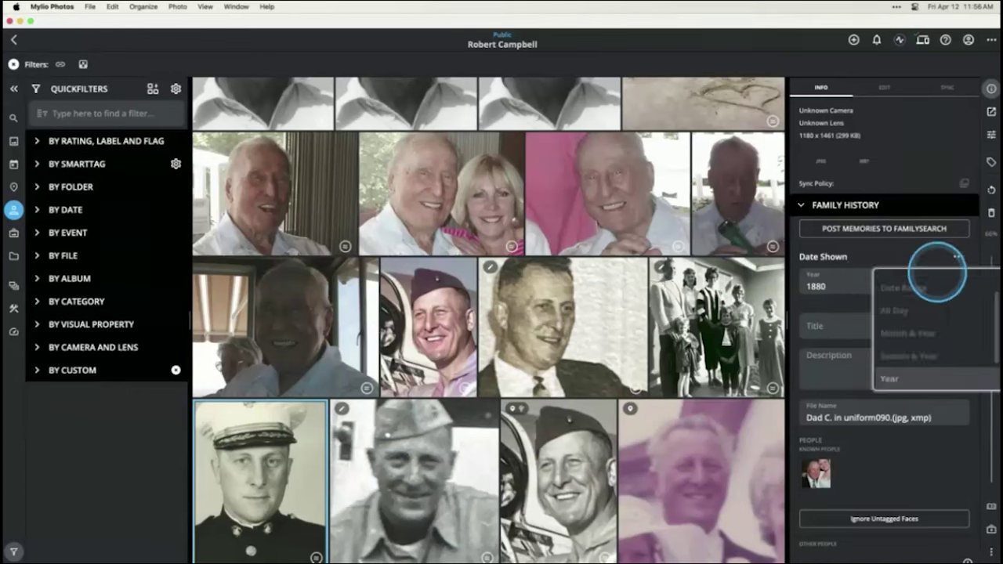
{"action": "scroll", "coordinate": [922, 378], "scroll_direction": "down", "scroll_amount": 3}
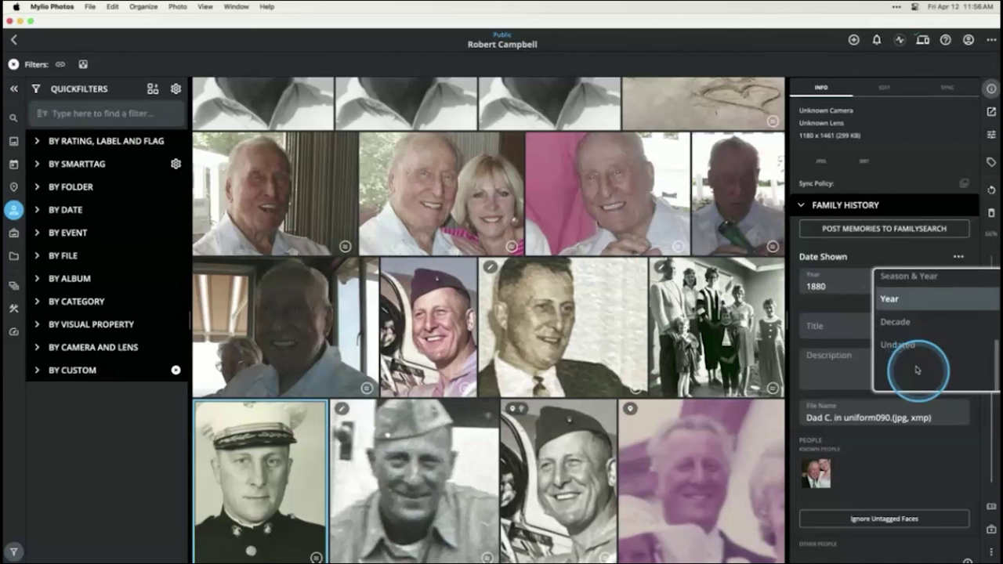
{"action": "left_click", "coordinate": [909, 355]}
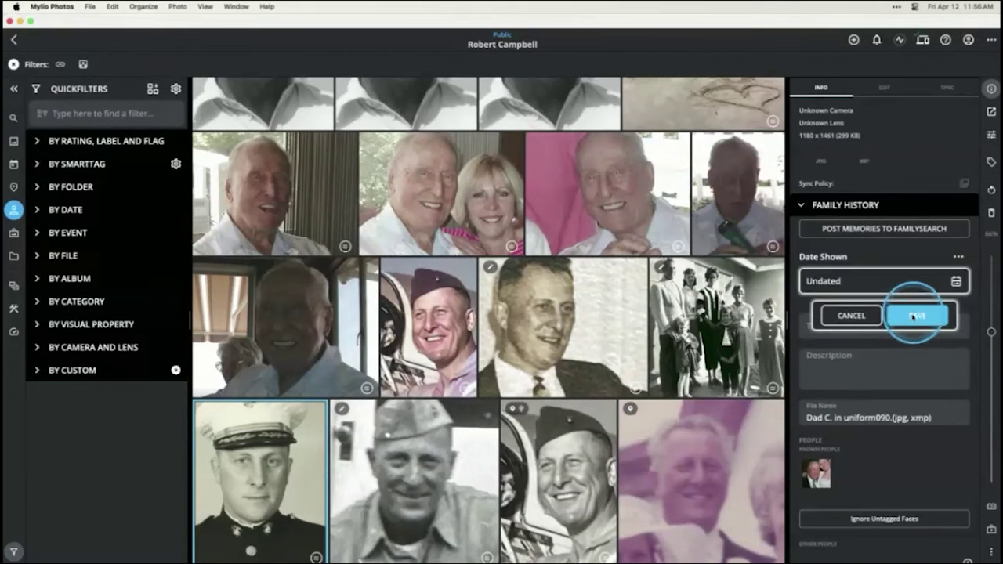
{"action": "left_click", "coordinate": [914, 316]}
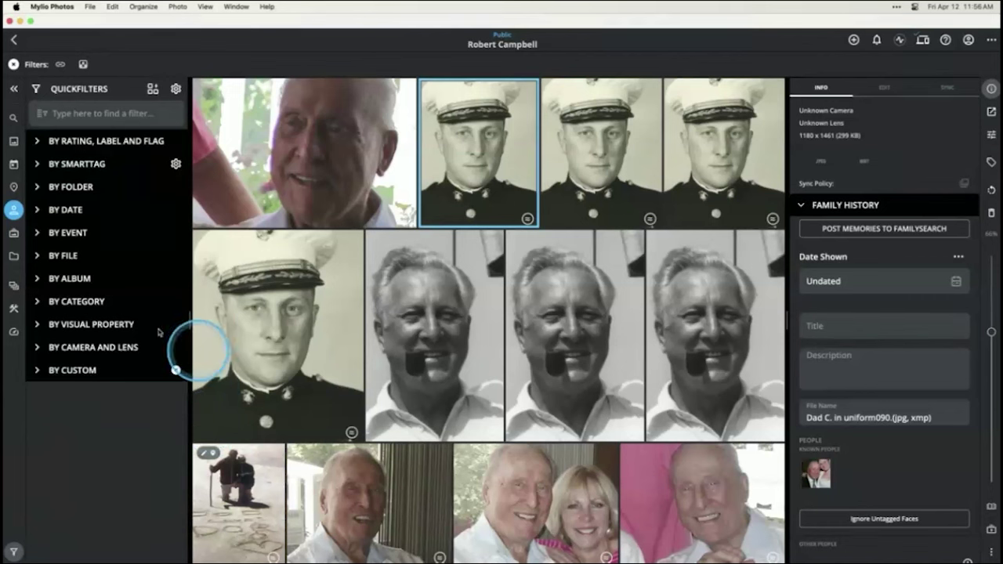
Step: Open the Test Mylio Import folder inside test import from ipad and review the actions available for its cup photo
{"action": "left_click", "coordinate": [15, 256]}
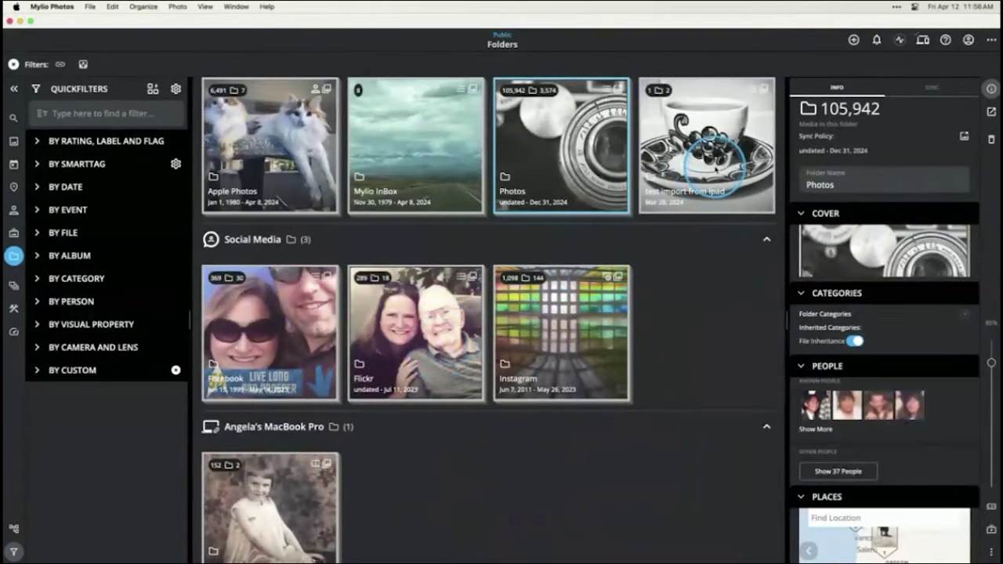
{"action": "double_click", "coordinate": [715, 167]}
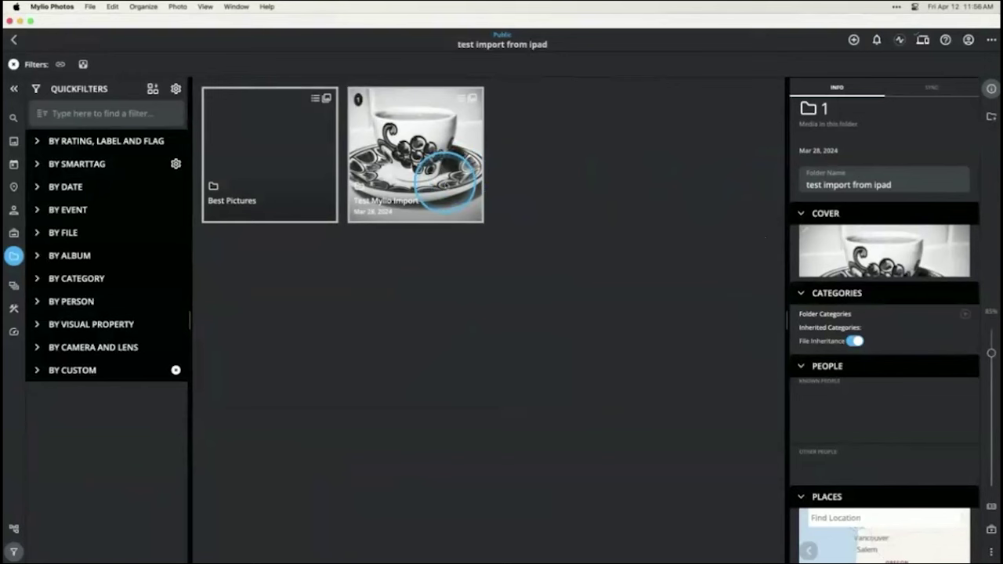
{"action": "double_click", "coordinate": [445, 180]}
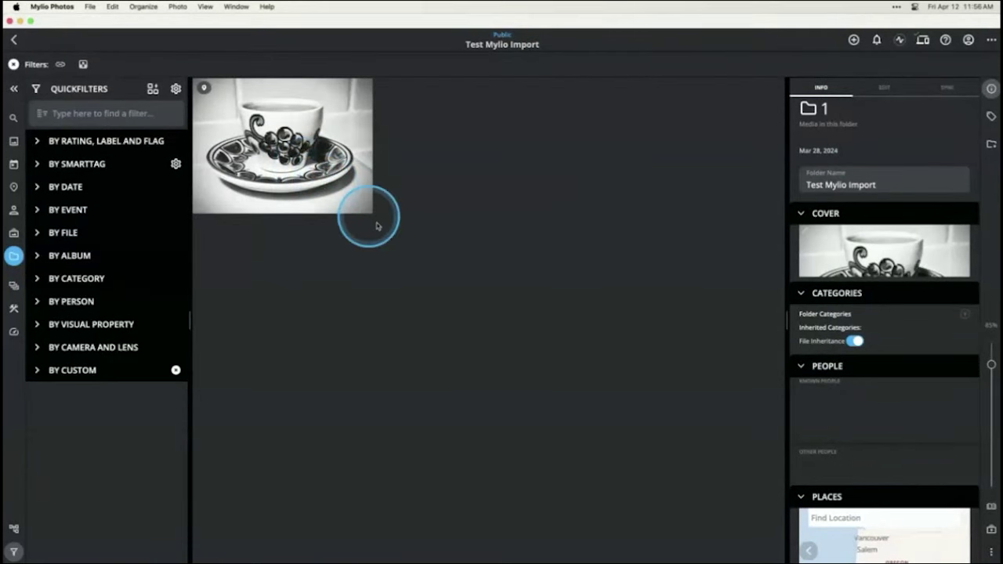
{"action": "left_click", "coordinate": [323, 168]}
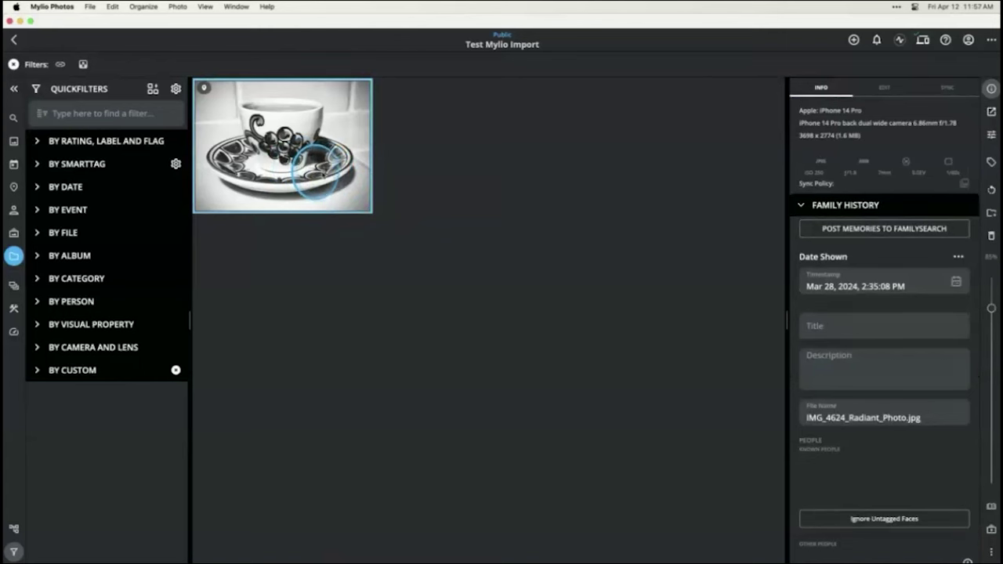
{"action": "right_click", "coordinate": [317, 171]}
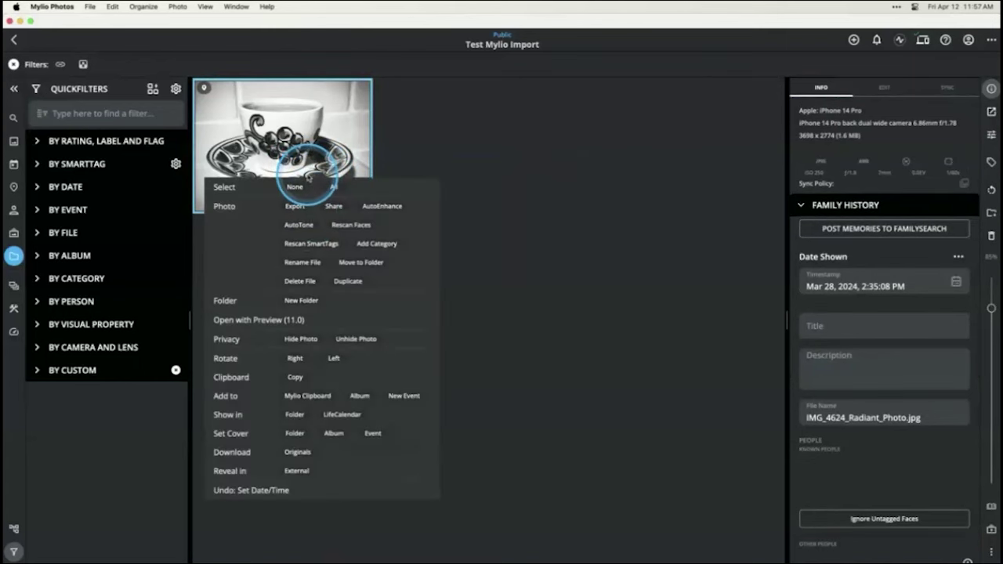
{"action": "left_click", "coordinate": [311, 186]}
Step: Go back to the test import from ipad folder and review the folder actions available for Test Mylio Import
{"action": "left_click", "coordinate": [13, 40]}
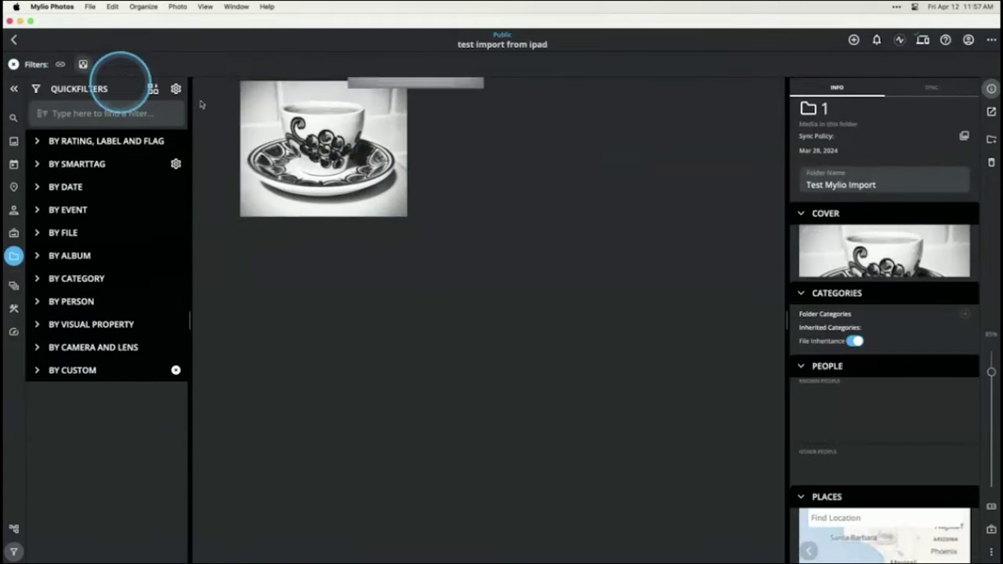
{"action": "right_click", "coordinate": [407, 146]}
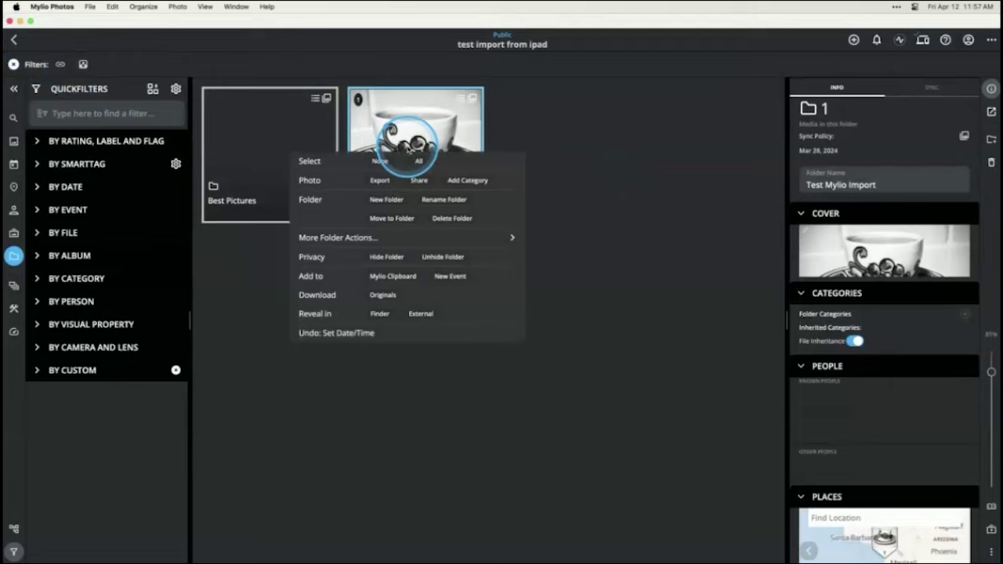
{"action": "left_click", "coordinate": [385, 238]}
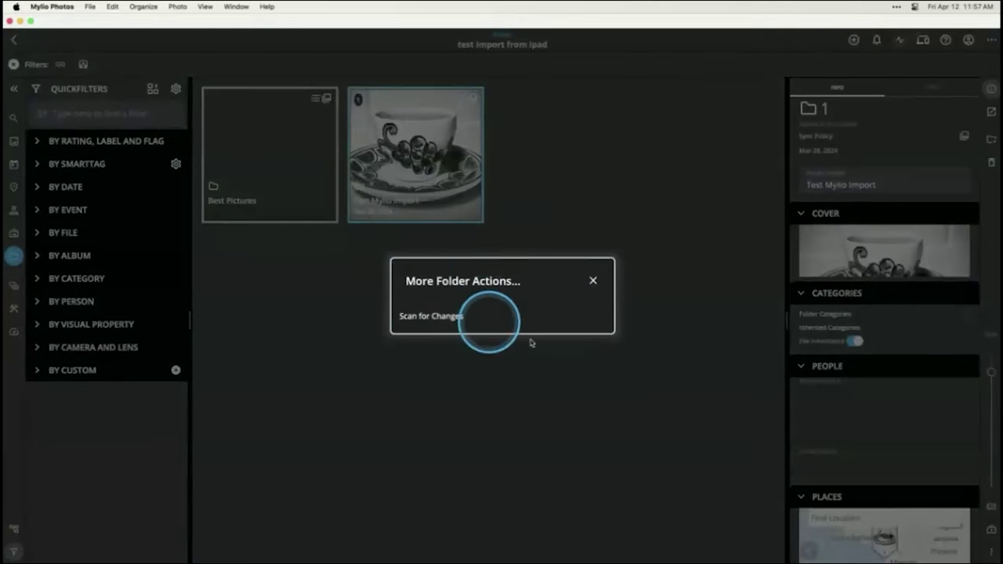
{"action": "left_click", "coordinate": [593, 281]}
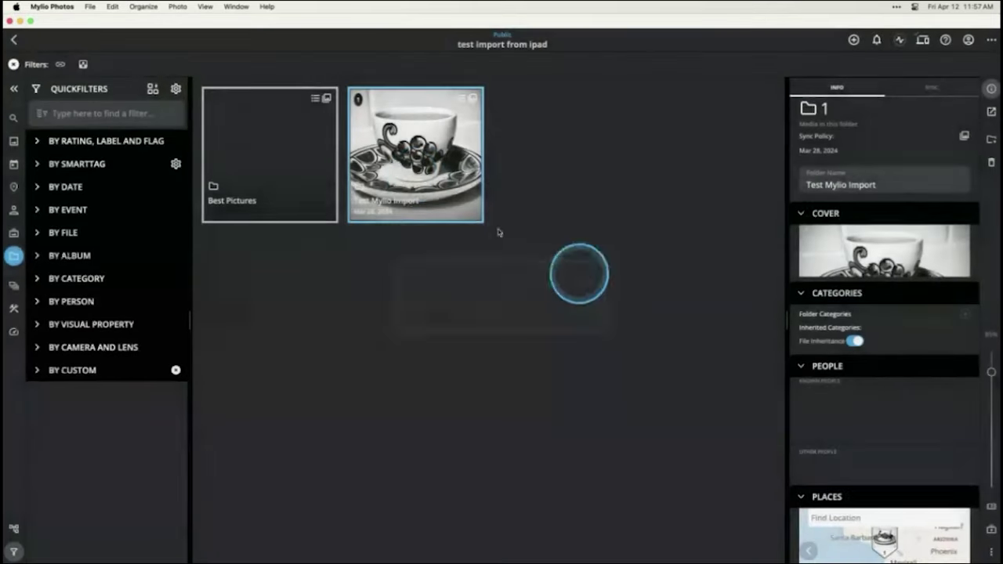
{"action": "right_click", "coordinate": [423, 169]}
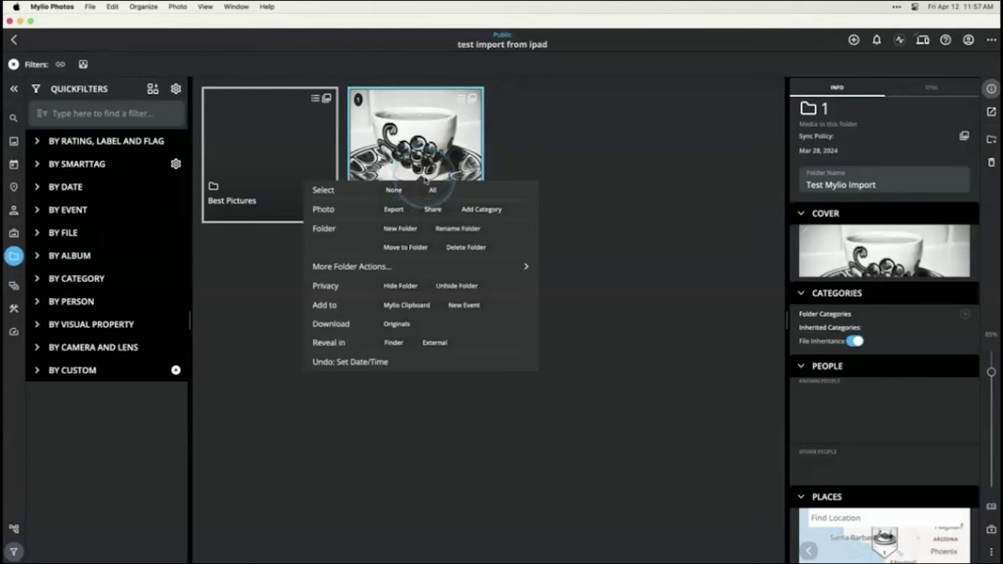
{"action": "left_click", "coordinate": [153, 6]}
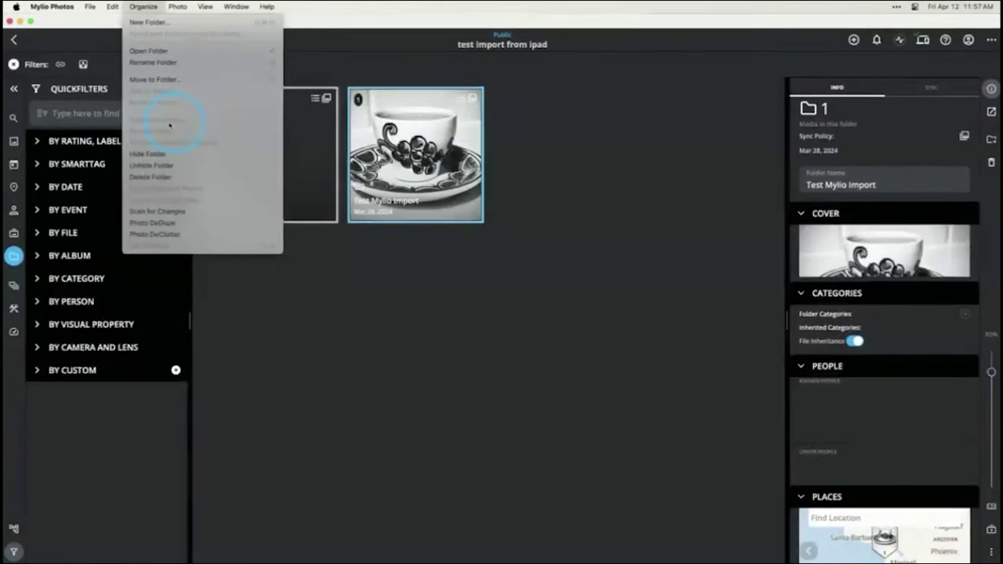
{"action": "left_click", "coordinate": [480, 254]}
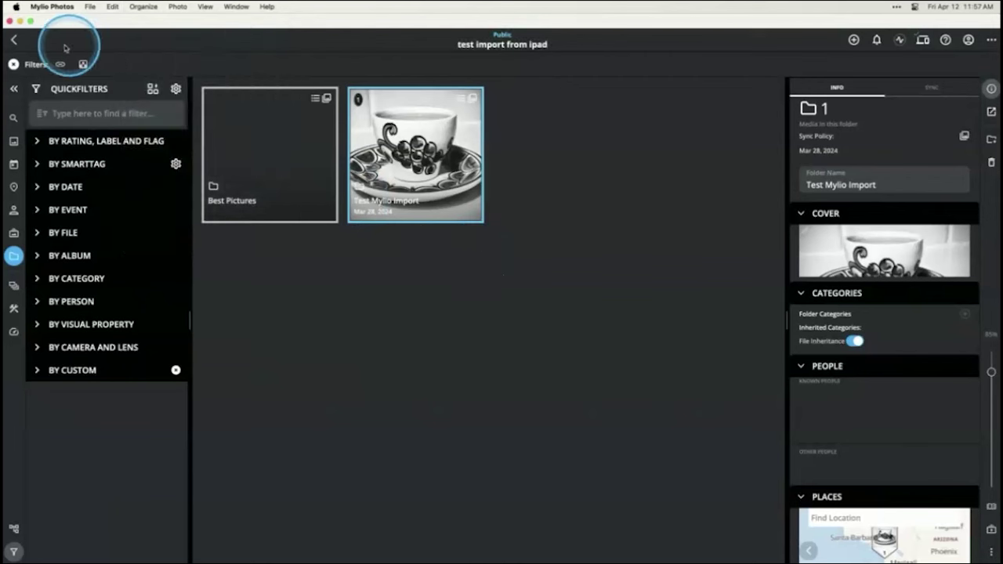
Step: Return to the top-level folders, look into the Instagram folder, and review the folder actions and organizing commands available for it
{"action": "left_click", "coordinate": [22, 46]}
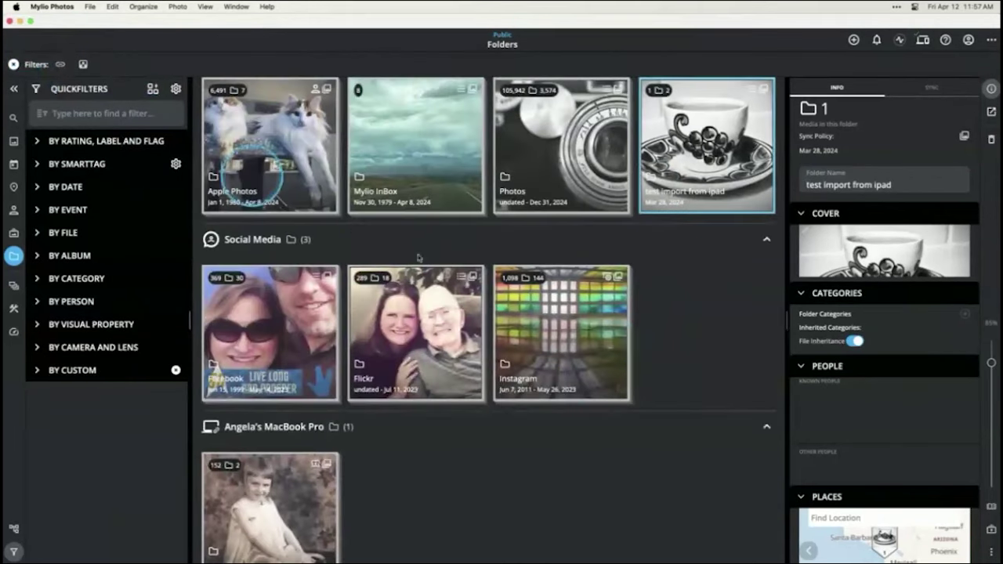
{"action": "double_click", "coordinate": [586, 333]}
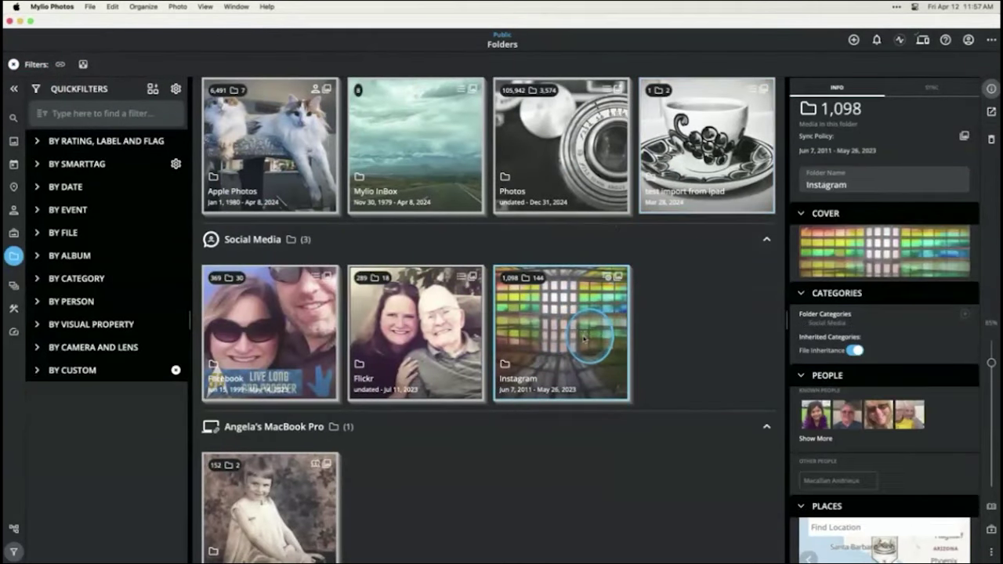
{"action": "left_click", "coordinate": [16, 39]}
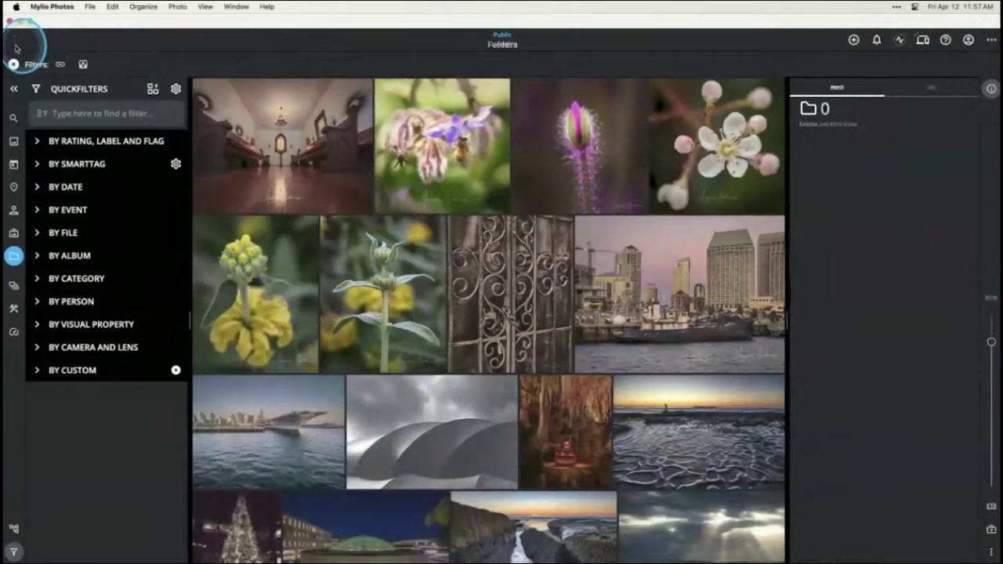
{"action": "right_click", "coordinate": [614, 297]}
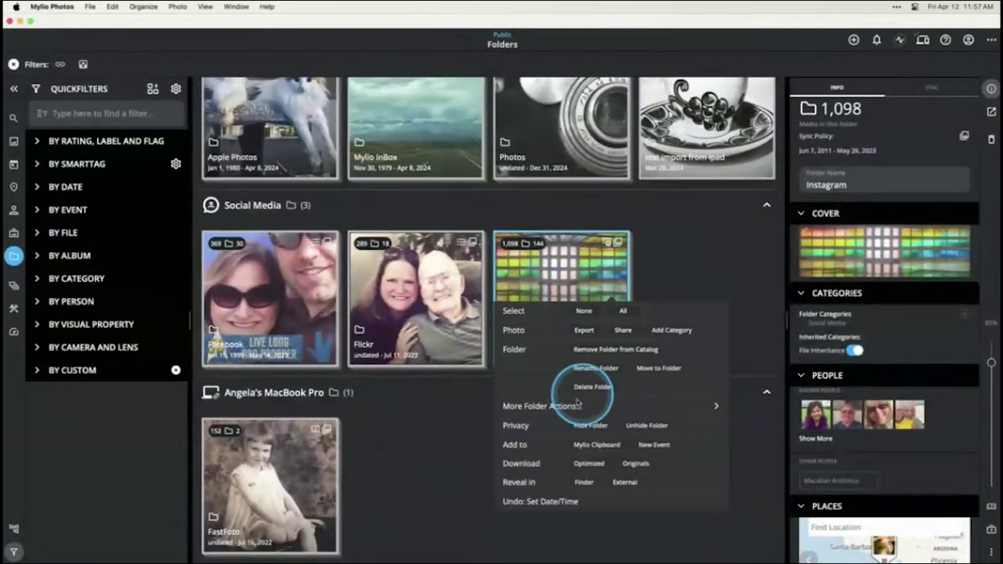
{"action": "left_click", "coordinate": [567, 406]}
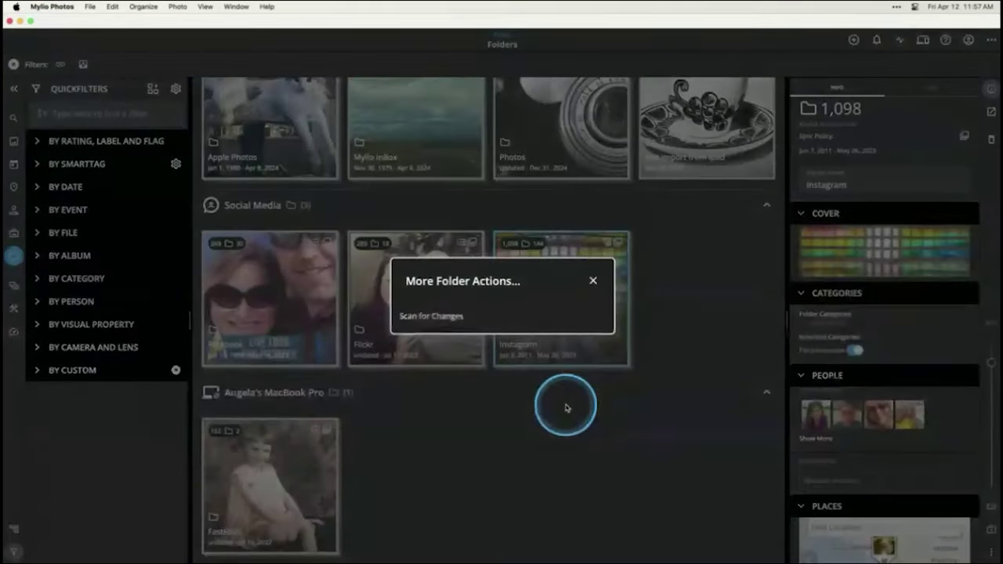
{"action": "left_click", "coordinate": [593, 281]}
{"action": "right_click", "coordinate": [586, 308]}
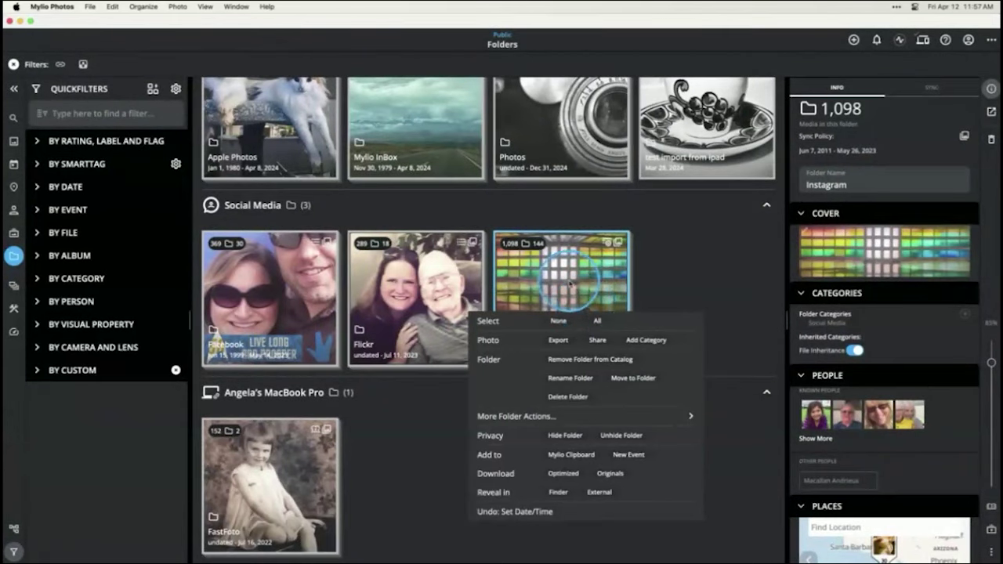
{"action": "left_click", "coordinate": [526, 272]}
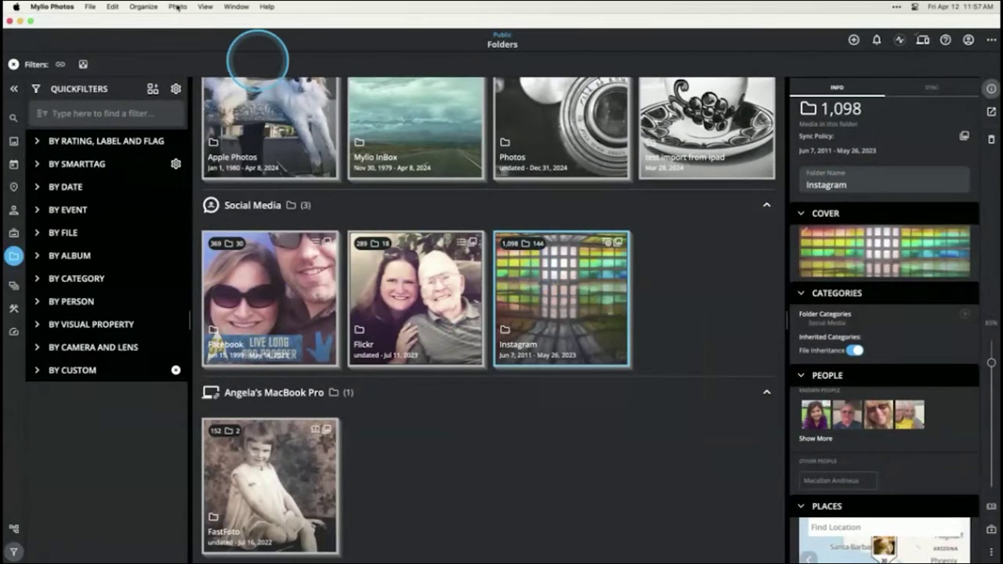
{"action": "left_click", "coordinate": [145, 7]}
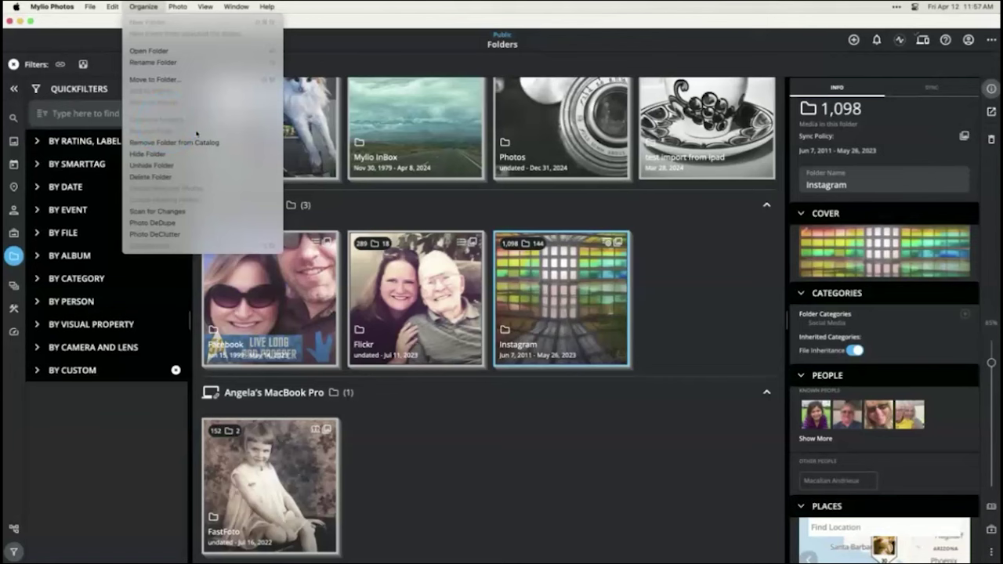
{"action": "left_click", "coordinate": [654, 213]}
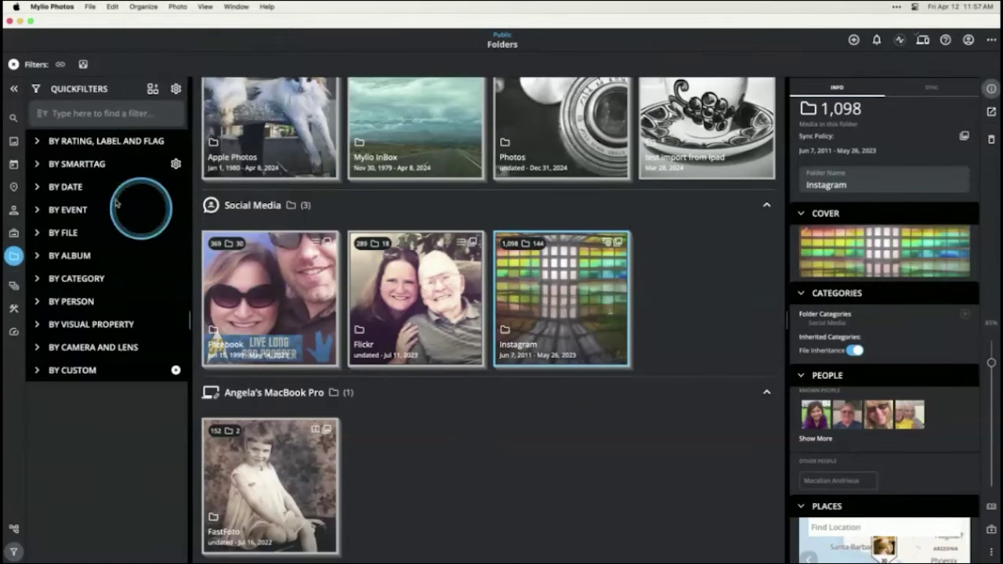
Step: Show All Photos and collapse the expanded By Date QuickFilters
{"action": "left_click", "coordinate": [14, 142]}
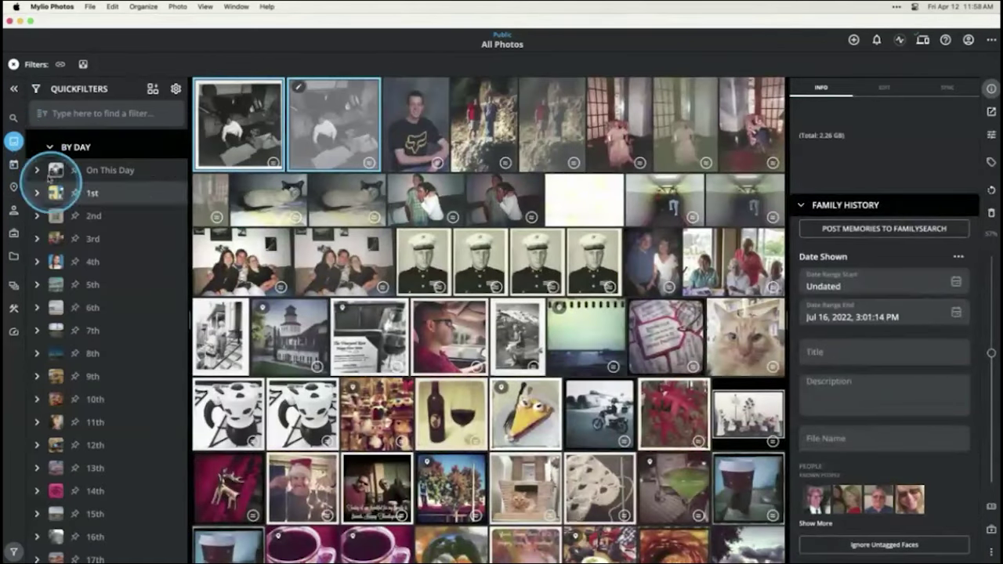
{"action": "scroll", "coordinate": [38, 168], "scroll_direction": "up", "scroll_amount": 2}
{"action": "scroll", "coordinate": [38, 169], "scroll_direction": "up", "scroll_amount": 3}
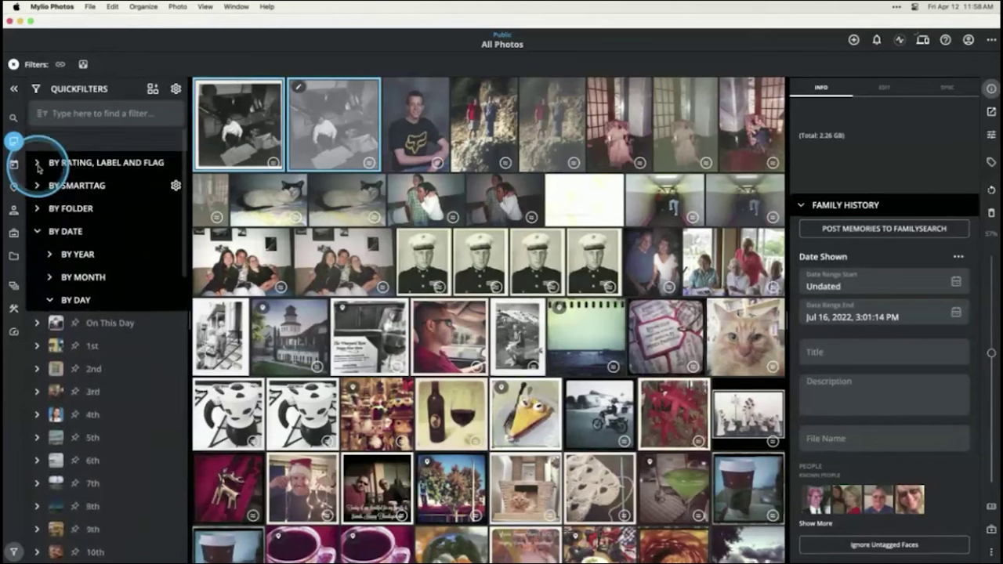
{"action": "left_click", "coordinate": [37, 210]}
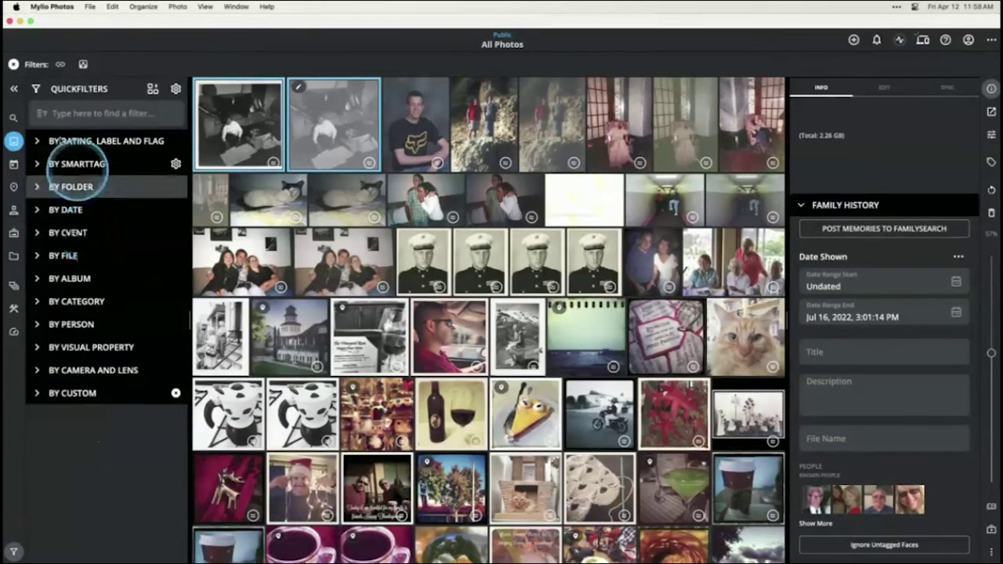
Step: Expand the By Folder QuickFilters and filter All Photos to the Apple Photos folder
{"action": "scroll", "coordinate": [35, 204], "scroll_direction": "up", "scroll_amount": 2}
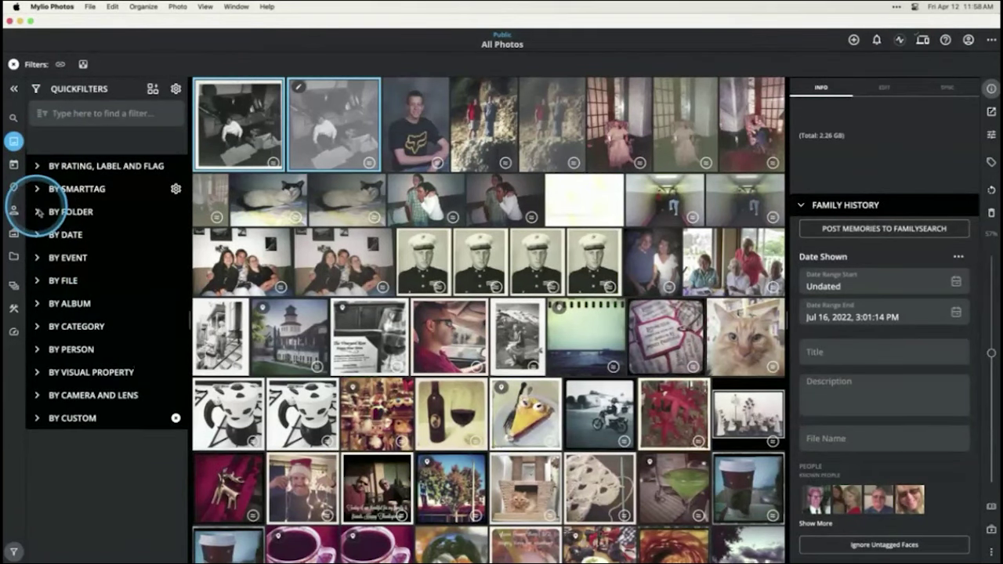
{"action": "left_click", "coordinate": [37, 207]}
{"action": "scroll", "coordinate": [63, 239], "scroll_direction": "down", "scroll_amount": 2}
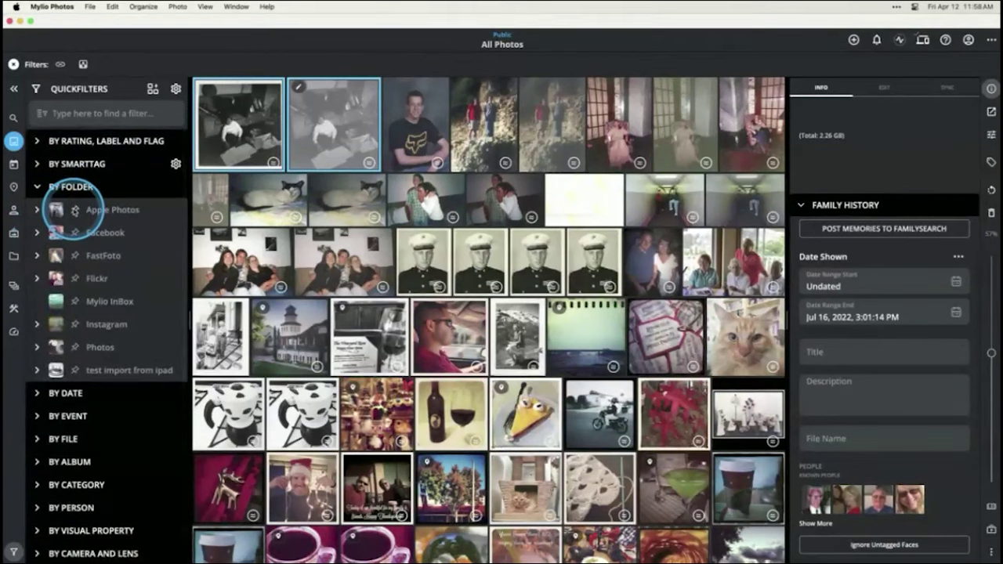
{"action": "left_click", "coordinate": [71, 209]}
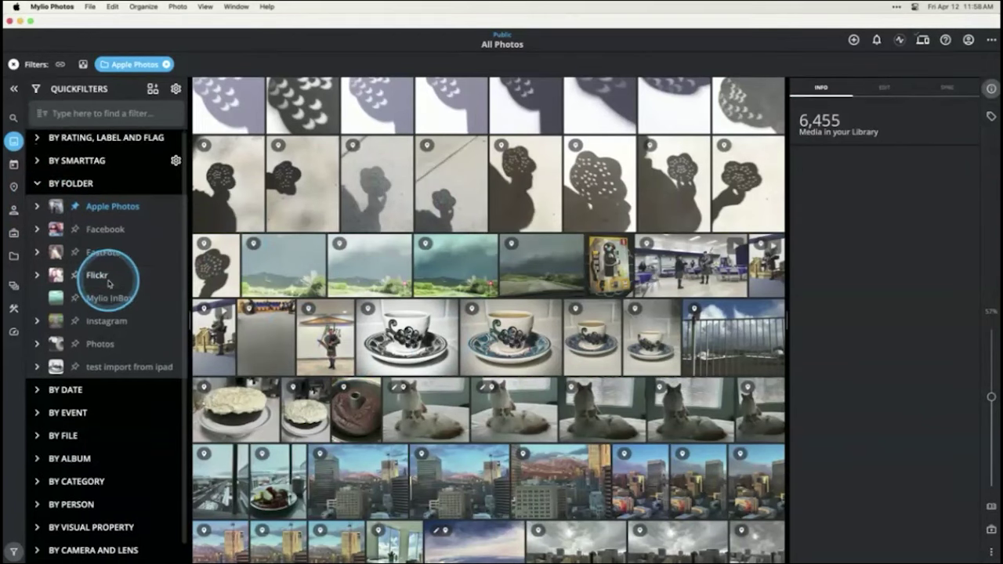
Step: Expand the By Year date filters down to the 2020s and add the year 2024 to the Apple Photos filter
{"action": "scroll", "coordinate": [125, 290], "scroll_direction": "down", "scroll_amount": 3}
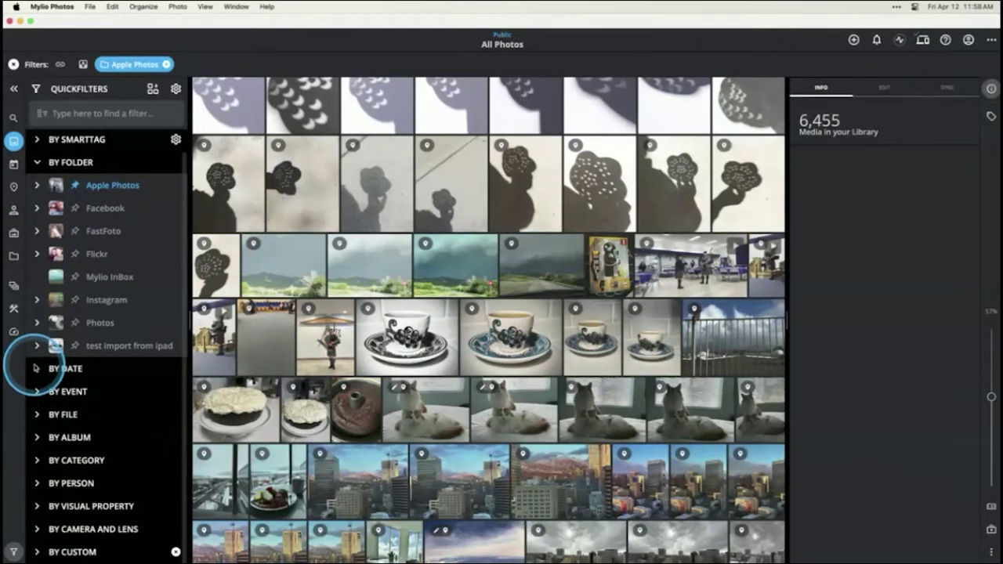
{"action": "left_click", "coordinate": [36, 367]}
{"action": "scroll", "coordinate": [66, 366], "scroll_direction": "down", "scroll_amount": 2}
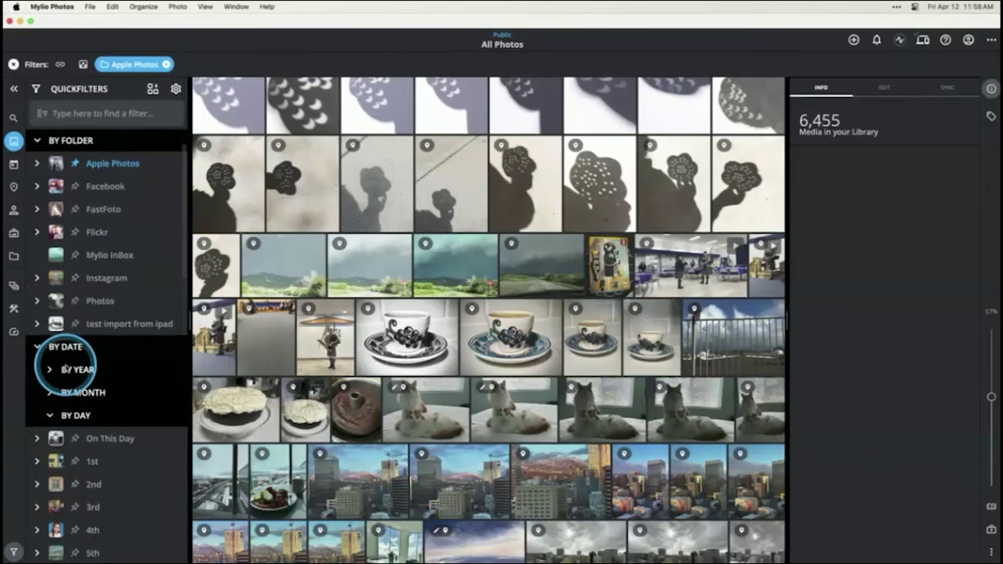
{"action": "left_click", "coordinate": [50, 371]}
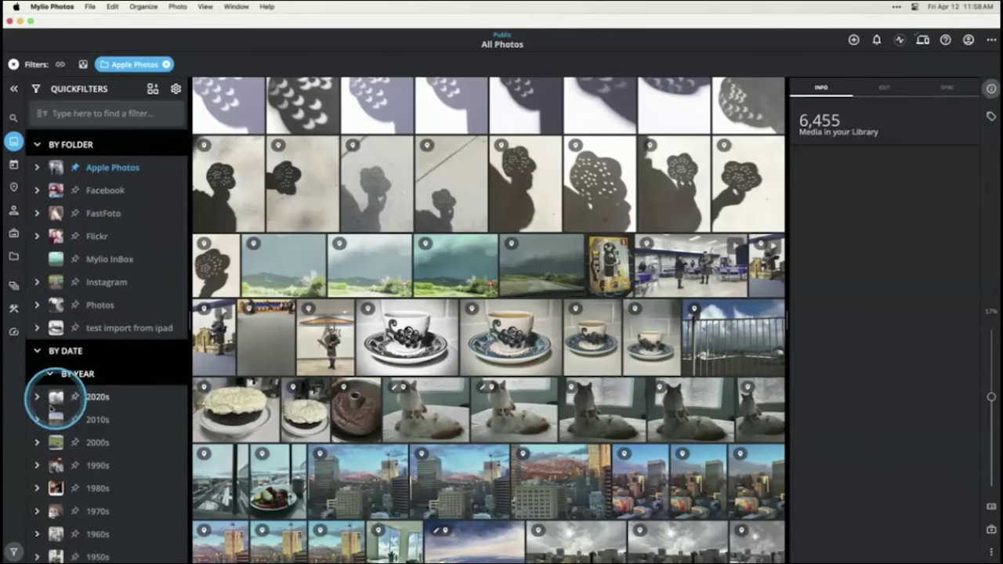
{"action": "scroll", "coordinate": [55, 400], "scroll_direction": "down", "scroll_amount": 1}
{"action": "left_click", "coordinate": [39, 390]}
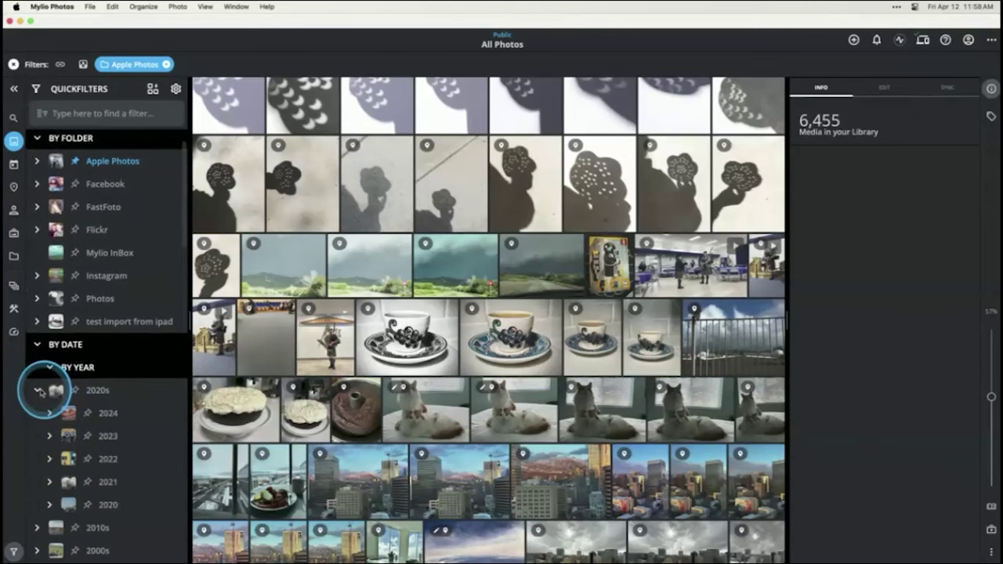
{"action": "left_click", "coordinate": [88, 415]}
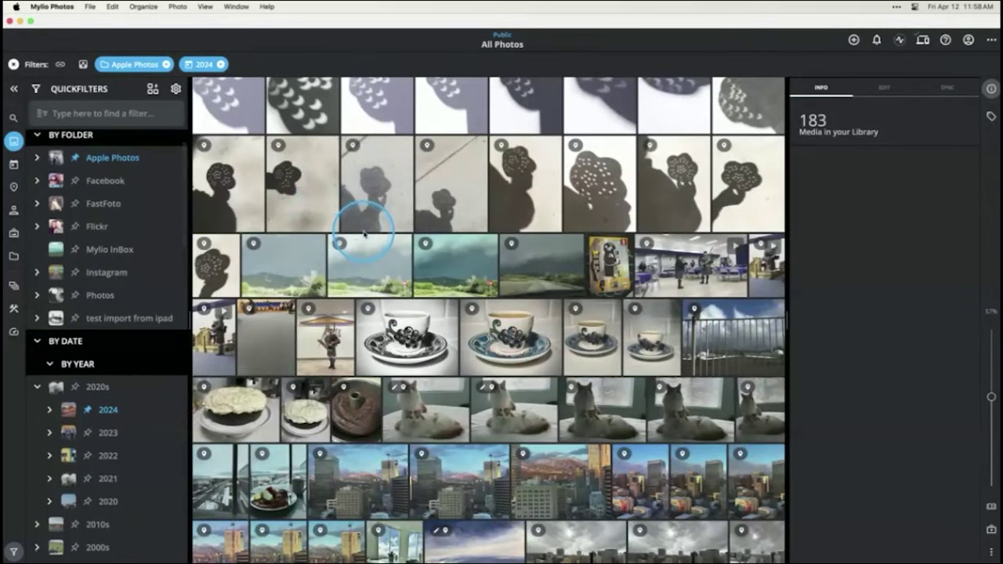
Step: Select all the filtered photos and try moving them to the 2024 folder inside Photos, closing the destination chooser without moving anything
{"action": "key", "text": "super+a"}
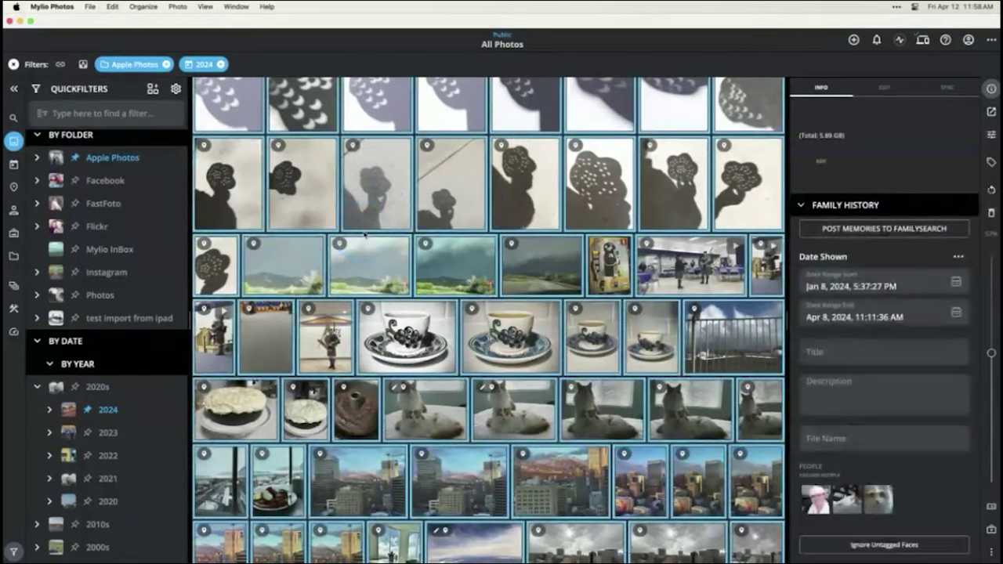
{"action": "right_click", "coordinate": [367, 239]}
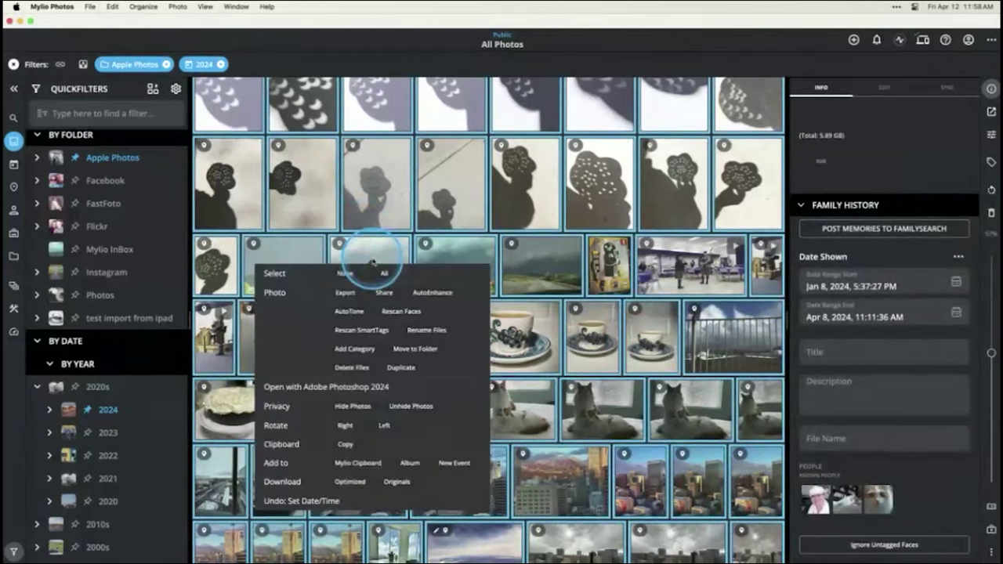
{"action": "left_click", "coordinate": [413, 349]}
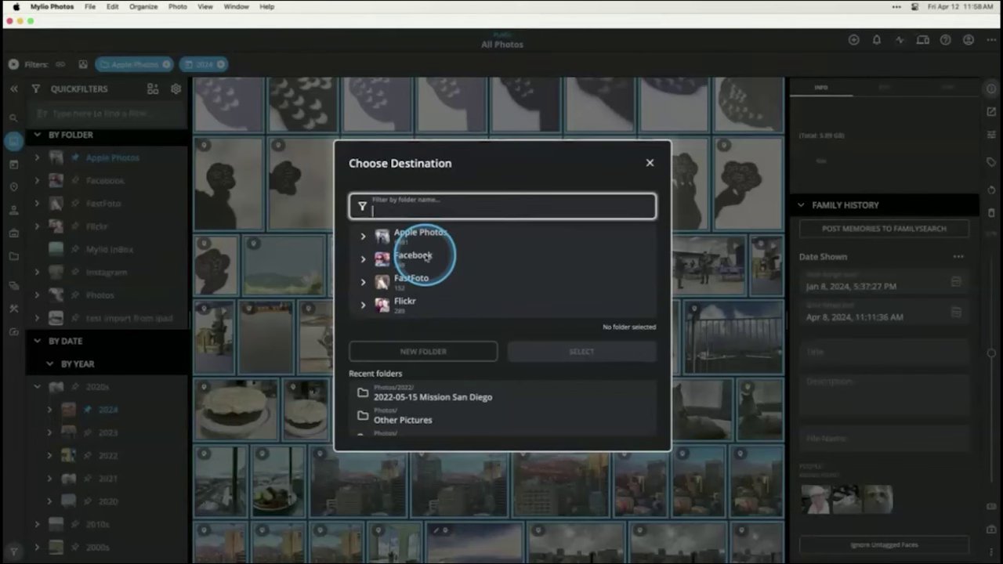
{"action": "scroll", "coordinate": [380, 260], "scroll_direction": "down", "scroll_amount": 4}
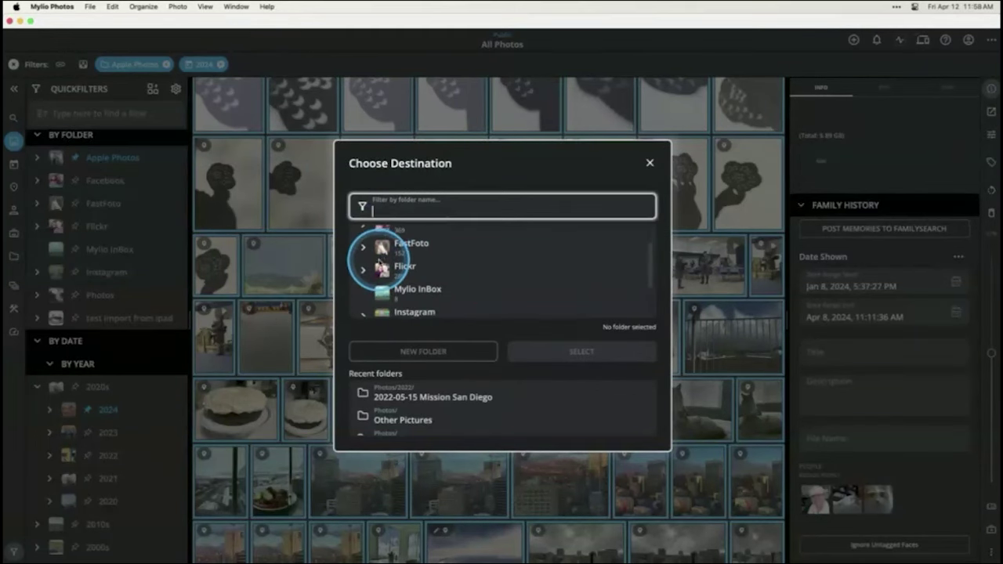
{"action": "left_click", "coordinate": [364, 306]}
{"action": "scroll", "coordinate": [384, 298], "scroll_direction": "down", "scroll_amount": 5}
{"action": "scroll", "coordinate": [402, 276], "scroll_direction": "down", "scroll_amount": 5}
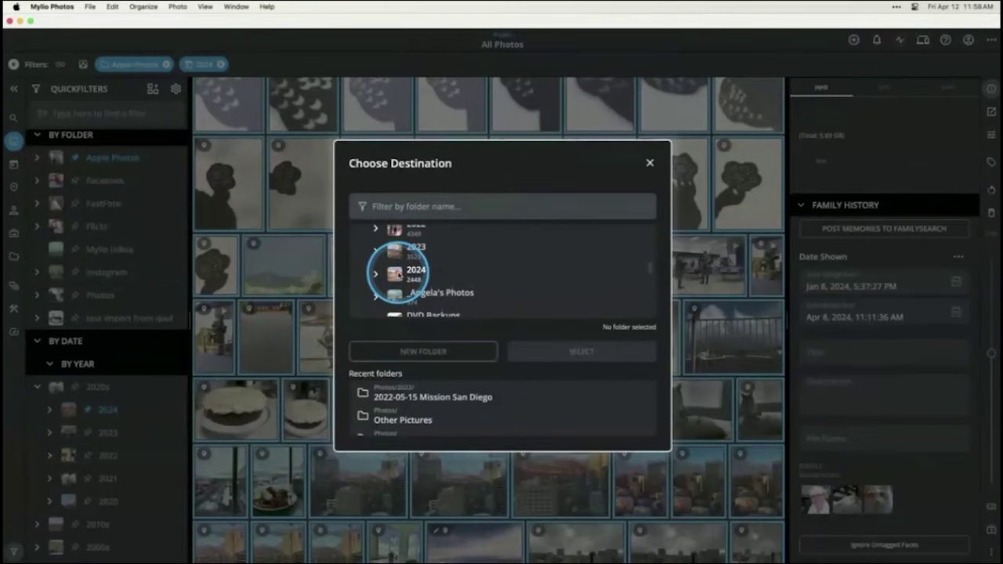
{"action": "left_click", "coordinate": [397, 276]}
{"action": "left_click", "coordinate": [452, 427]}
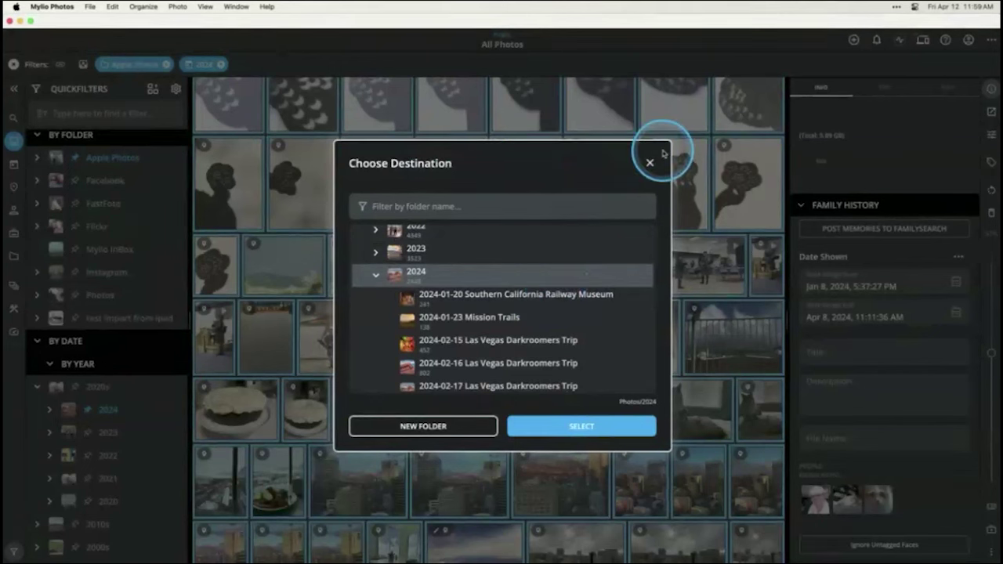
{"action": "left_click", "coordinate": [651, 163]}
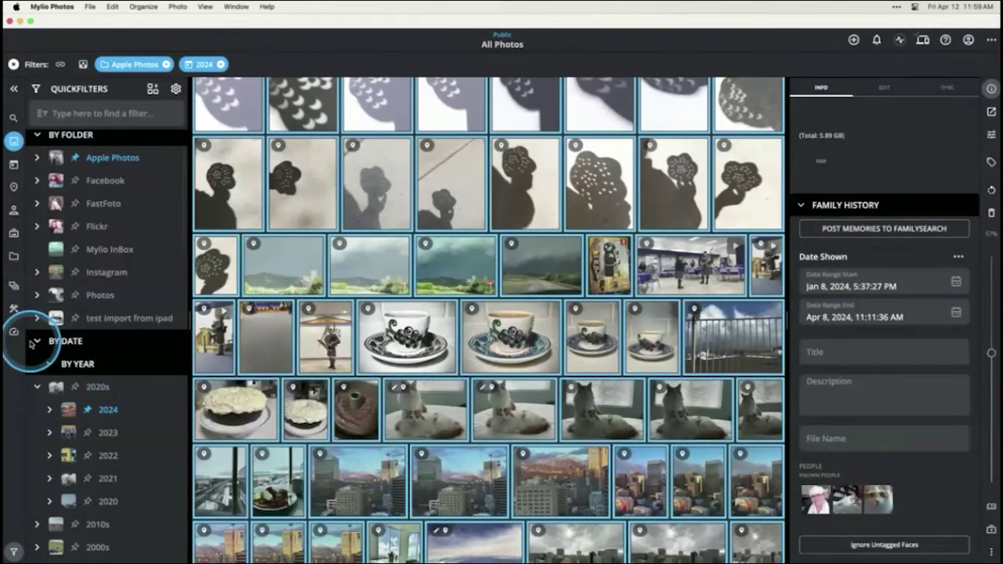
Step: Review the list of available Spaces and the organizing commands offered for the selected photos
{"action": "left_click", "coordinate": [14, 287]}
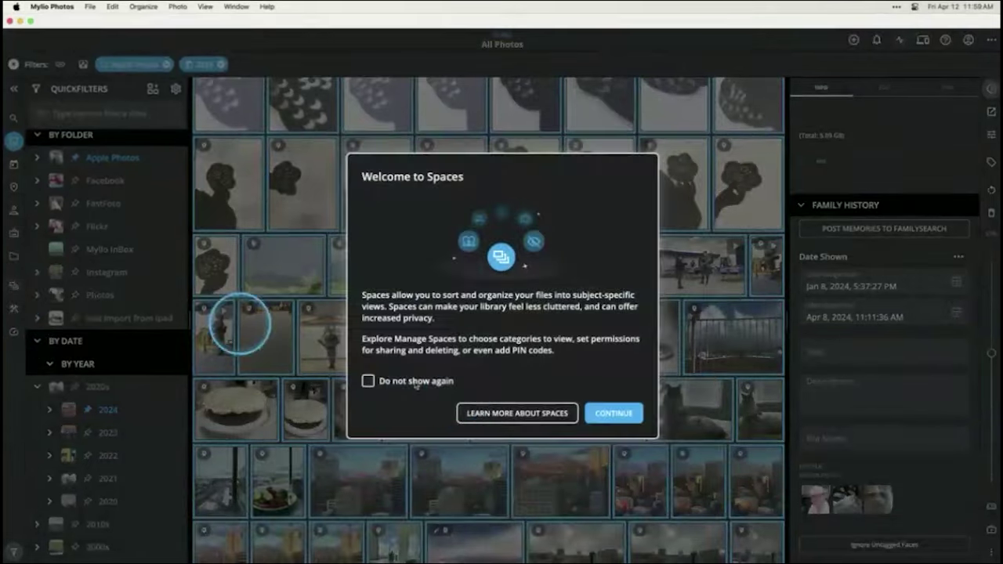
{"action": "left_click", "coordinate": [609, 407]}
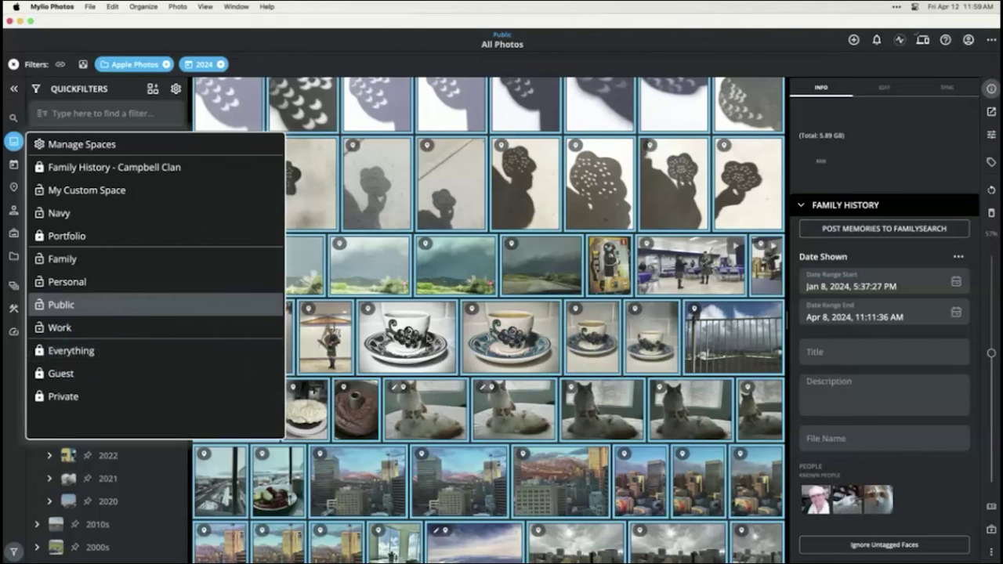
{"action": "left_click", "coordinate": [141, 7]}
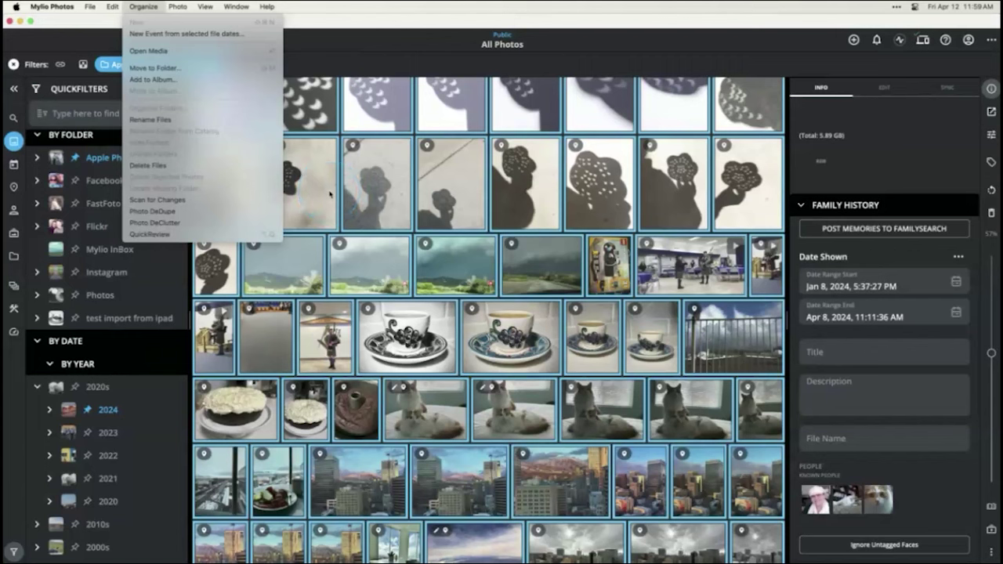
{"action": "left_click", "coordinate": [313, 220]}
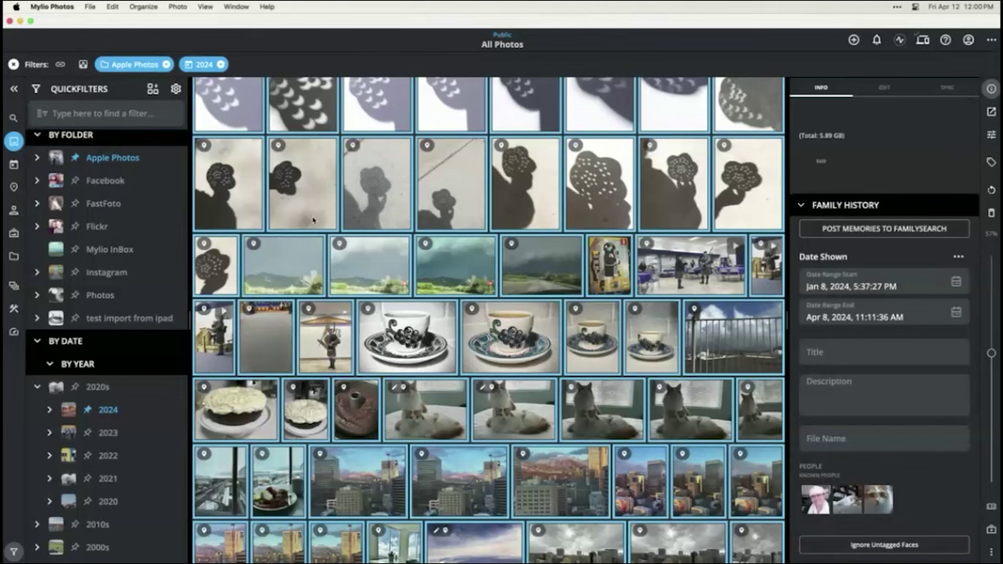
{"action": "left_click", "coordinate": [313, 219]}
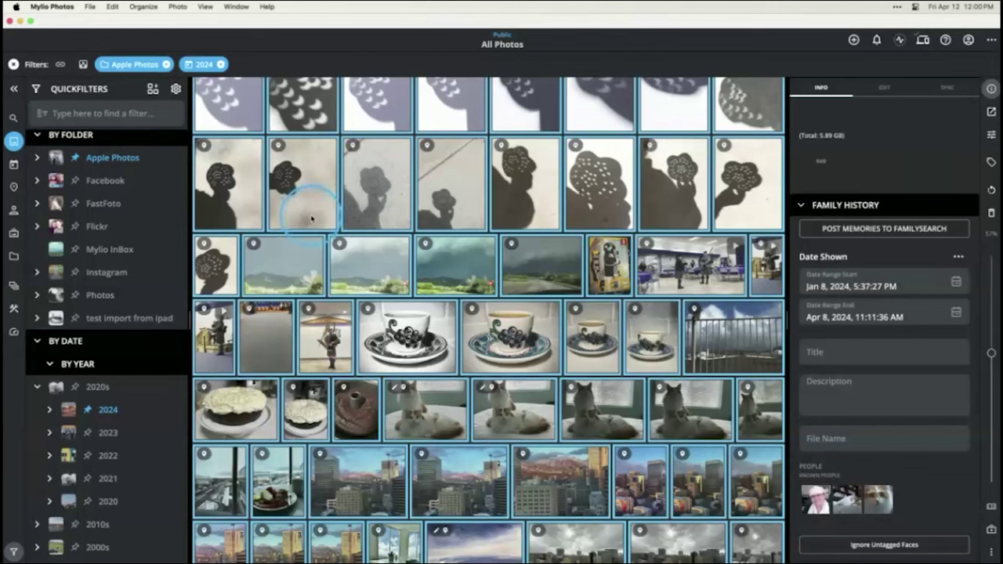
Step: Narrow the folder filter from all of Apple Photos to its iPhone Library subfolder and pin that filter, keeping 2024
{"action": "left_click", "coordinate": [37, 159]}
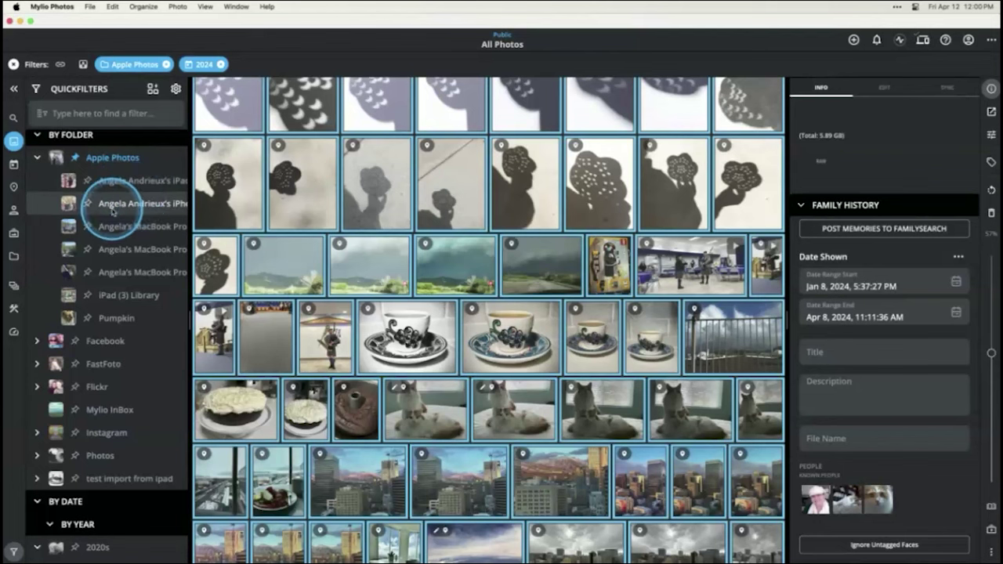
{"action": "left_click", "coordinate": [132, 206]}
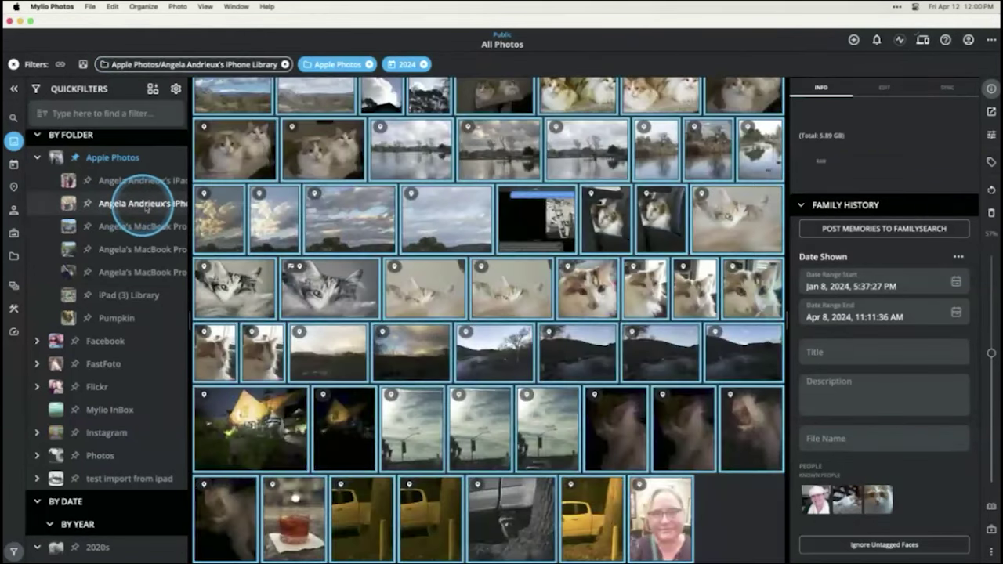
{"action": "left_click", "coordinate": [369, 64]}
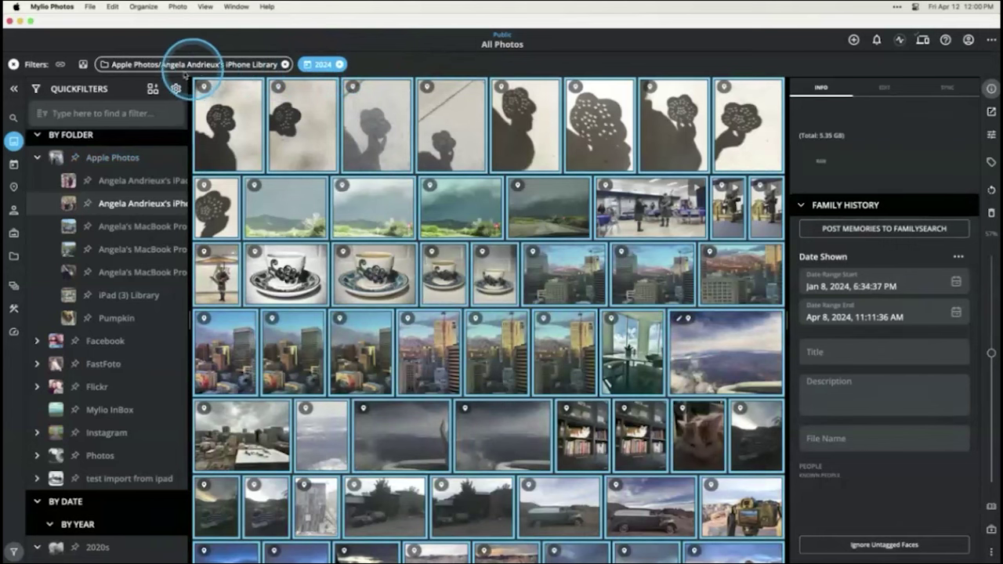
{"action": "left_click", "coordinate": [75, 203]}
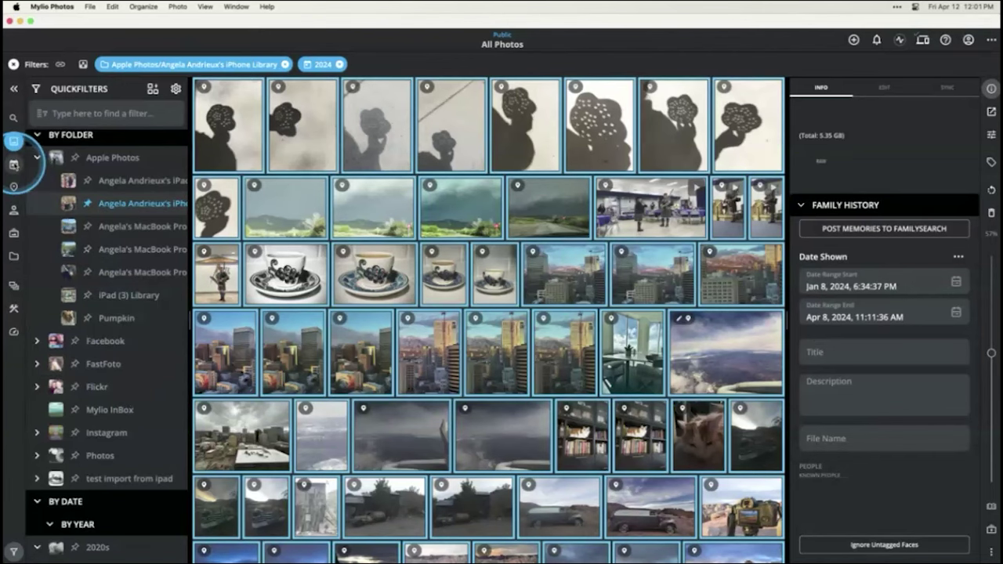
Step: Switch to the Calendar, go to the 2020s, and select the year 2022 to list its events
{"action": "left_click", "coordinate": [13, 164]}
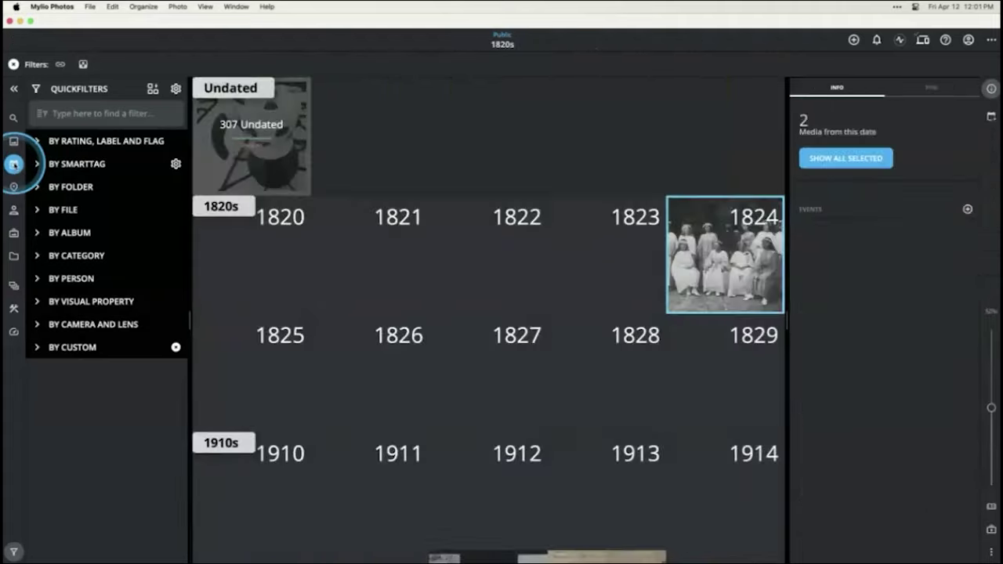
{"action": "scroll", "coordinate": [528, 325], "scroll_direction": "down", "scroll_amount": 10}
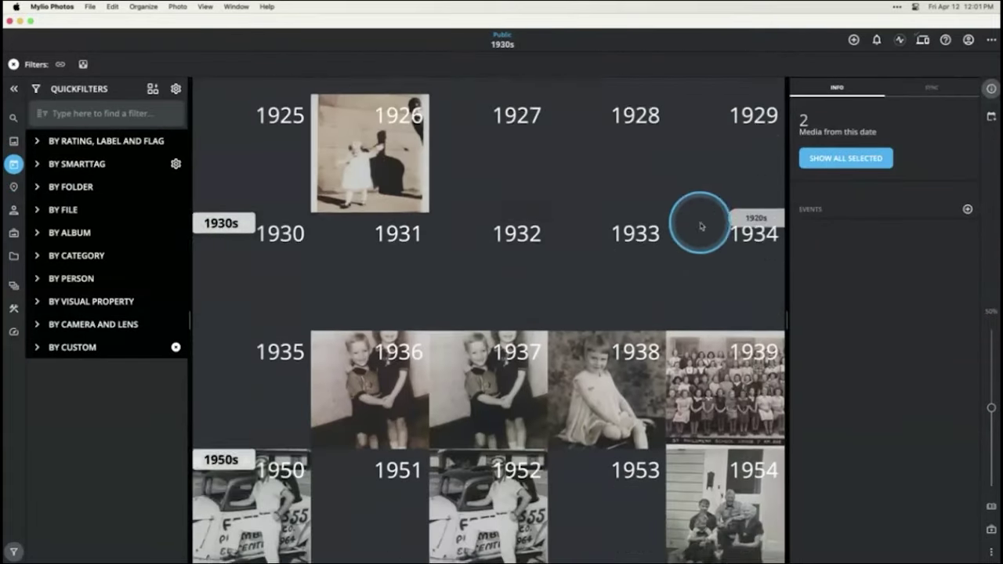
{"action": "left_click_drag", "start_coordinate": [749, 249], "coordinate": [756, 553]}
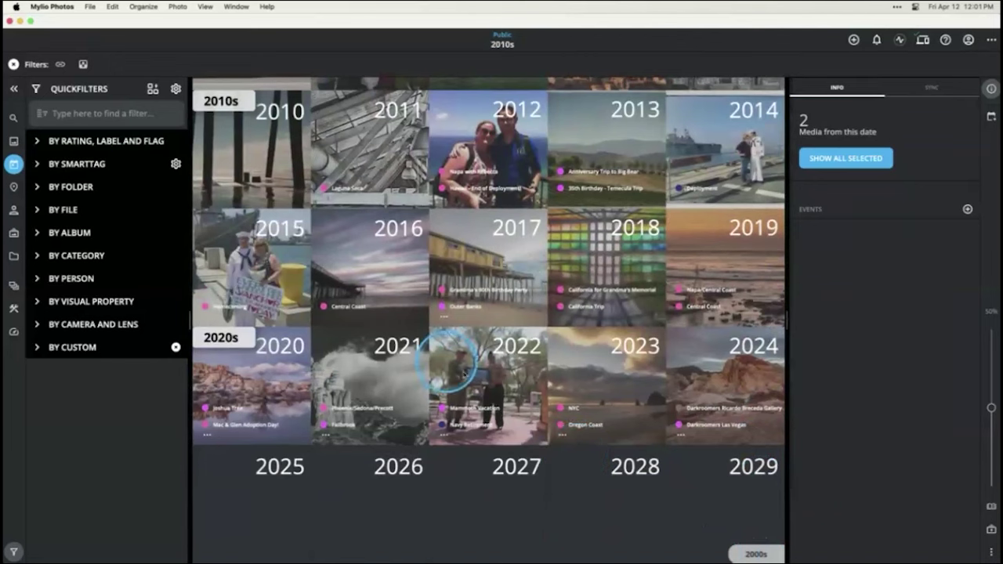
{"action": "left_click", "coordinate": [462, 365]}
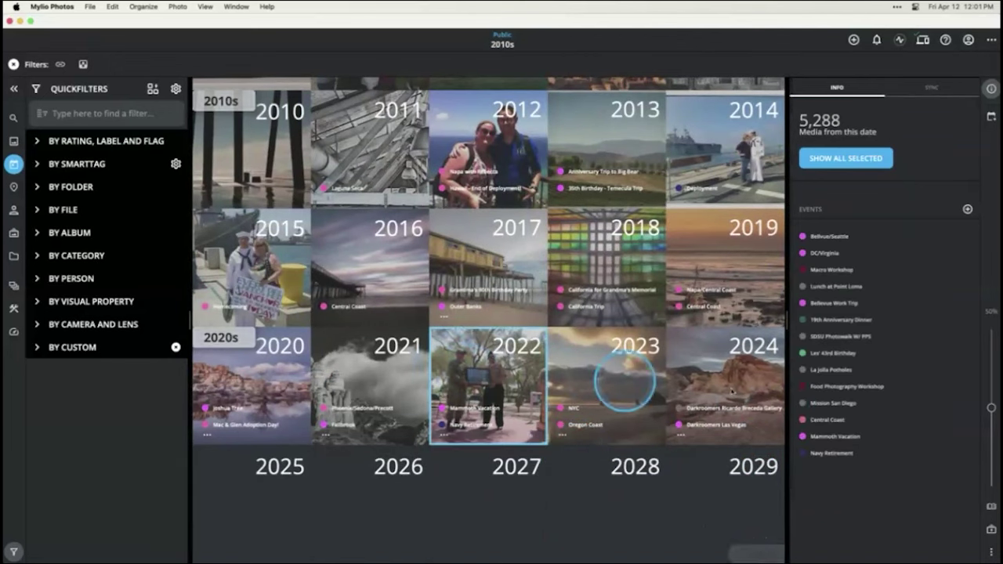
Step: Open the La Jolla Potholes event for editing and show the categories that can be assigned to it
{"action": "left_click", "coordinate": [829, 370]}
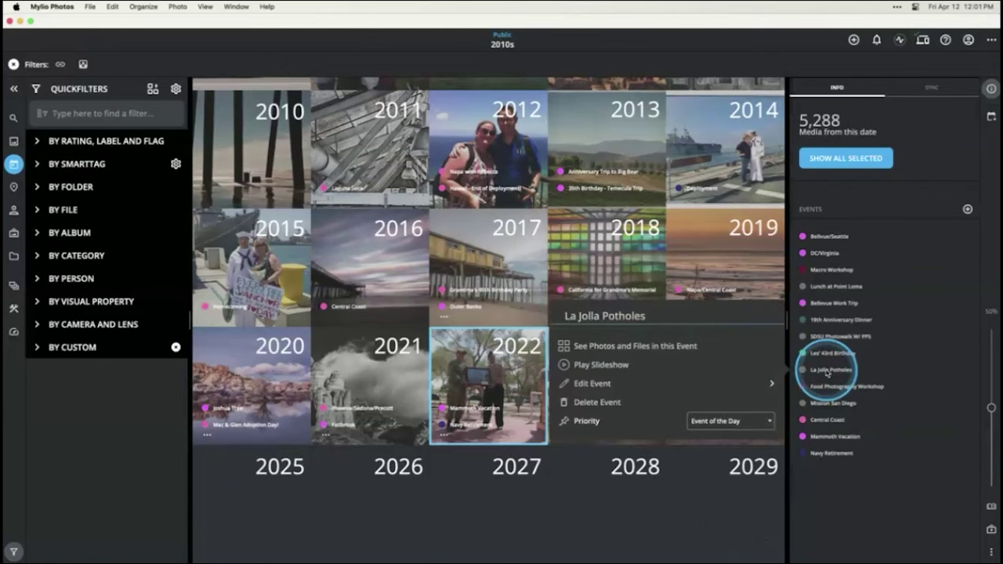
{"action": "left_click", "coordinate": [633, 383]}
{"action": "scroll", "coordinate": [481, 314], "scroll_direction": "down", "scroll_amount": 3}
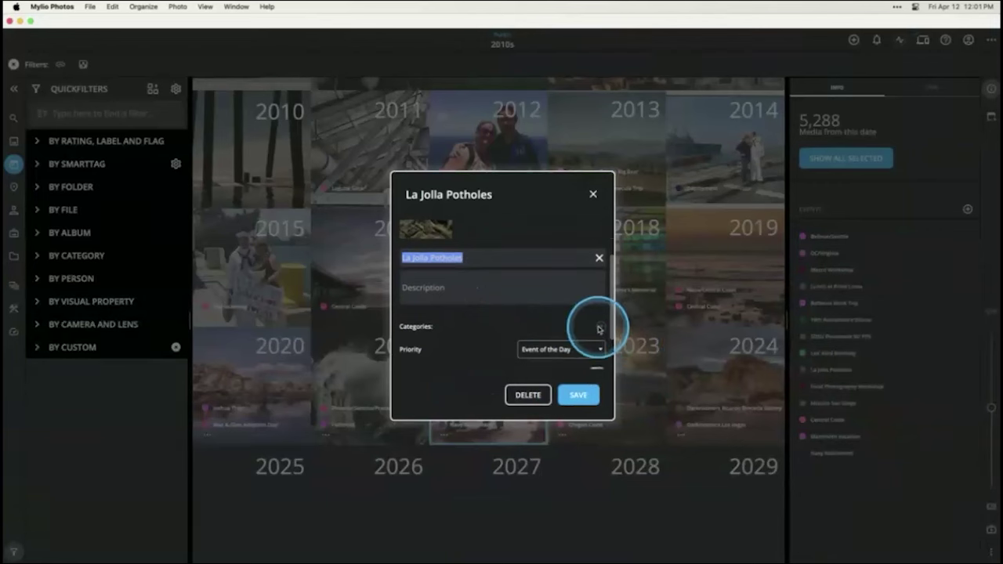
{"action": "left_click", "coordinate": [600, 325]}
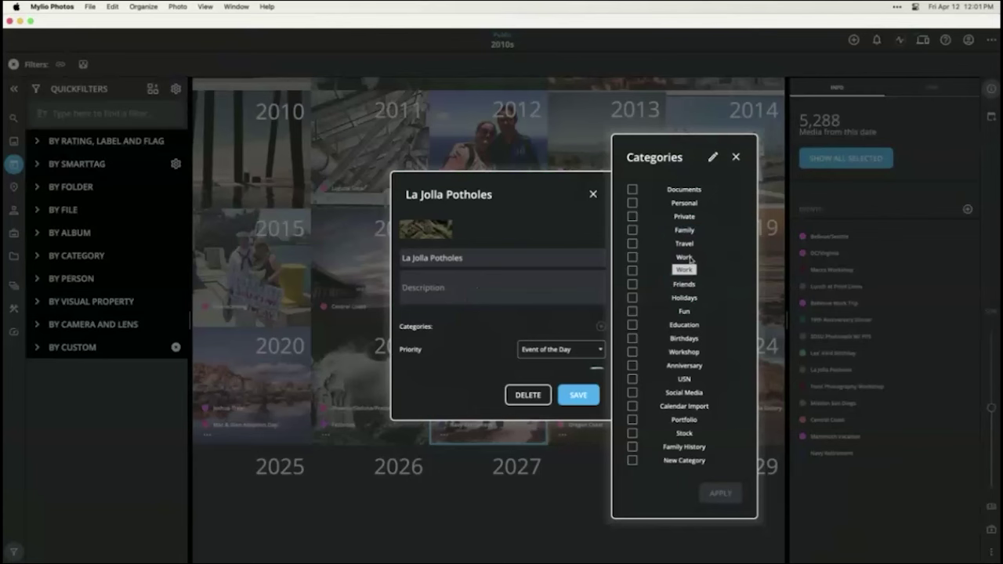
Step: Open the library's category list for editing and examine its categories, including the color choices and reordering handle for Fun
{"action": "left_click", "coordinate": [713, 160]}
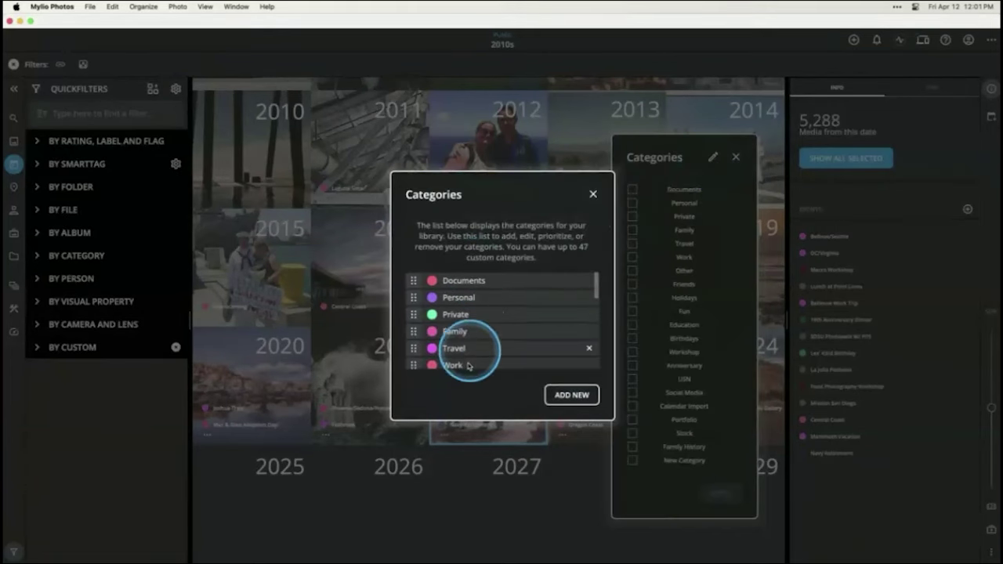
{"action": "scroll", "coordinate": [451, 310], "scroll_direction": "down", "scroll_amount": 2}
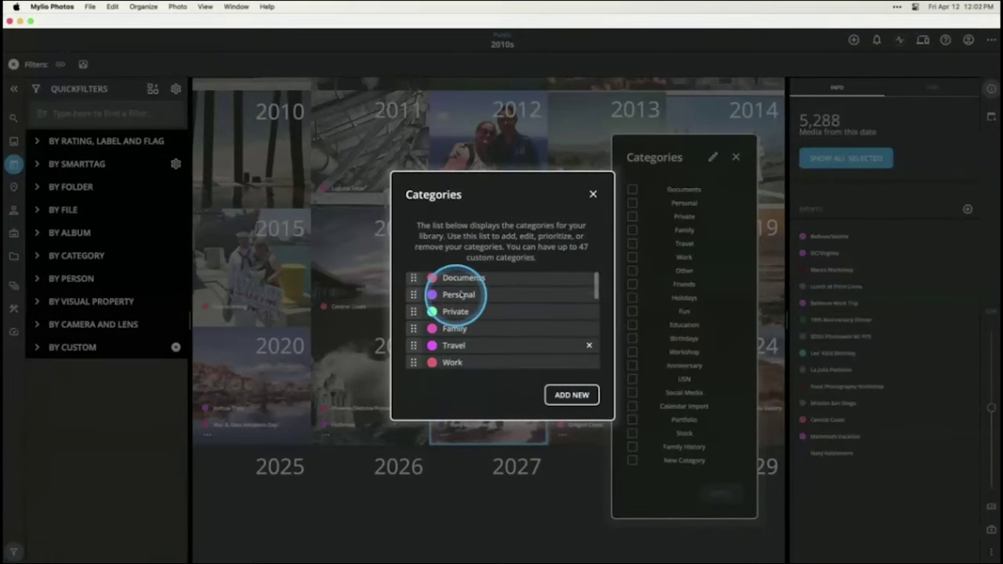
{"action": "scroll", "coordinate": [455, 322], "scroll_direction": "down", "scroll_amount": 1}
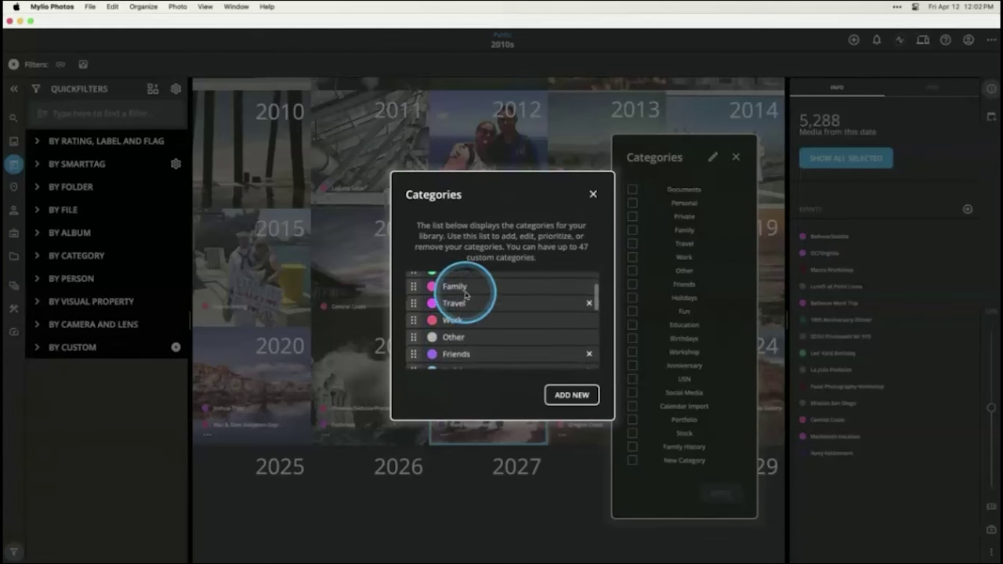
{"action": "scroll", "coordinate": [455, 352], "scroll_direction": "down", "scroll_amount": 2}
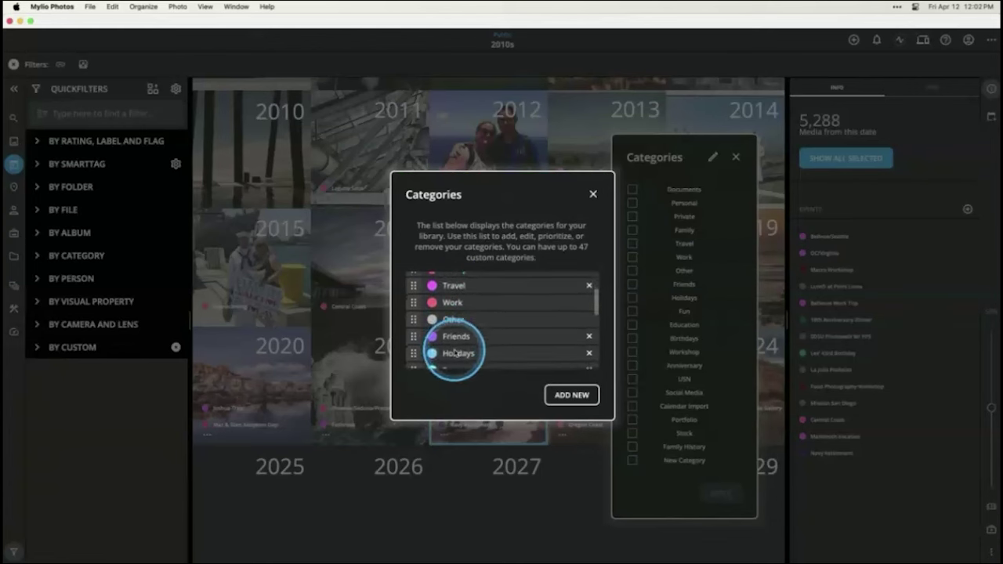
{"action": "scroll", "coordinate": [456, 347], "scroll_direction": "down", "scroll_amount": 2}
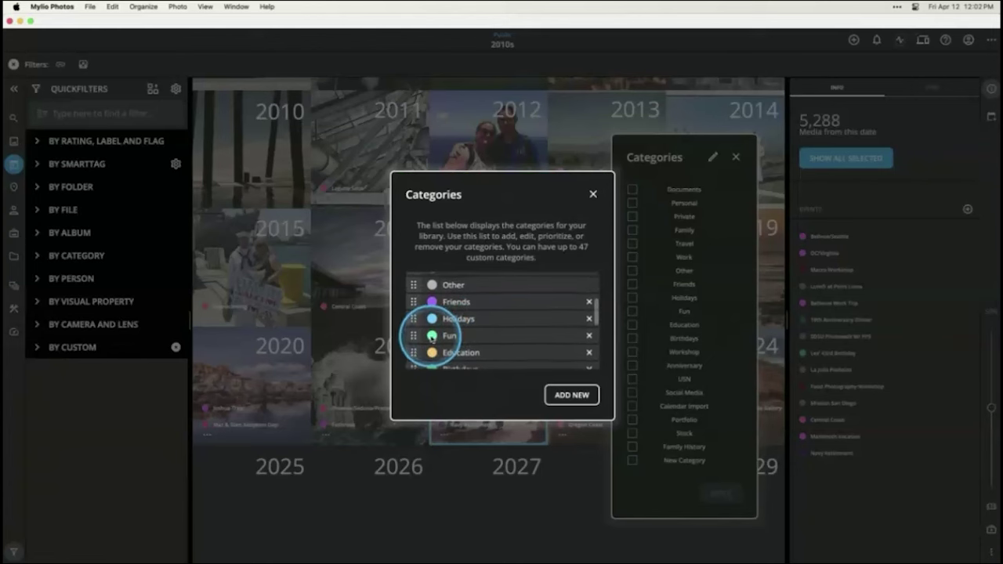
{"action": "left_click", "coordinate": [432, 336]}
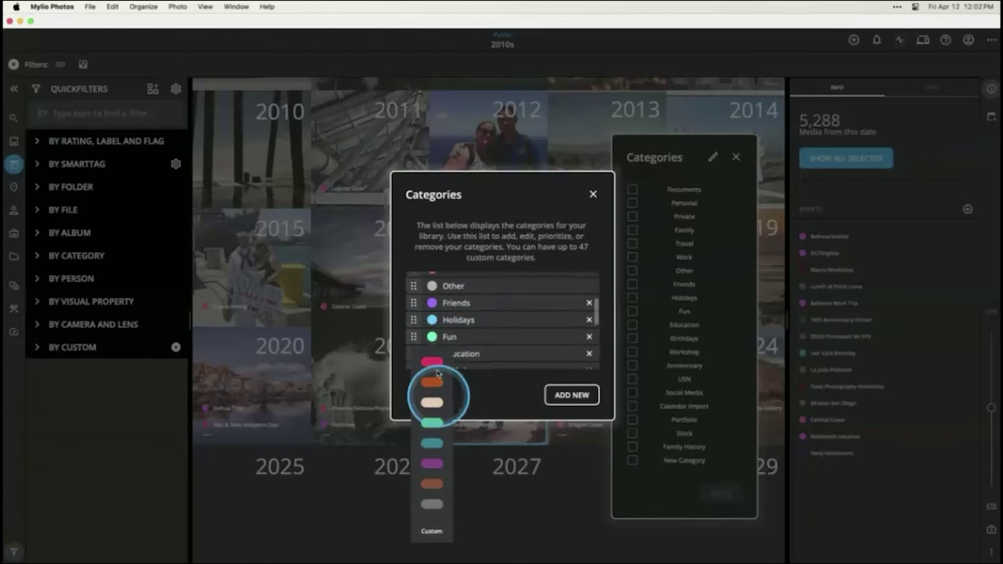
{"action": "left_click", "coordinate": [416, 336]}
{"action": "mouse_move", "coordinate": [417, 338]}
{"action": "left_mouse_down"}
{"action": "mouse_move", "coordinate": [416, 303]}
{"action": "mouse_move", "coordinate": [418, 339]}
{"action": "left_mouse_up"}
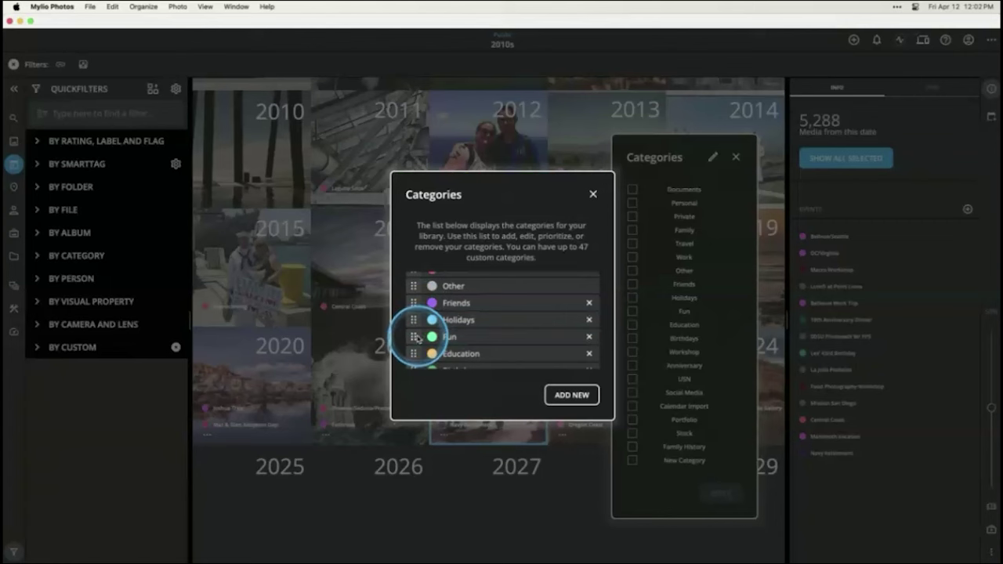
Step: Close the library's category list, assign the Fun category to the La Jolla Potholes event, and save the event
{"action": "left_click", "coordinate": [594, 194]}
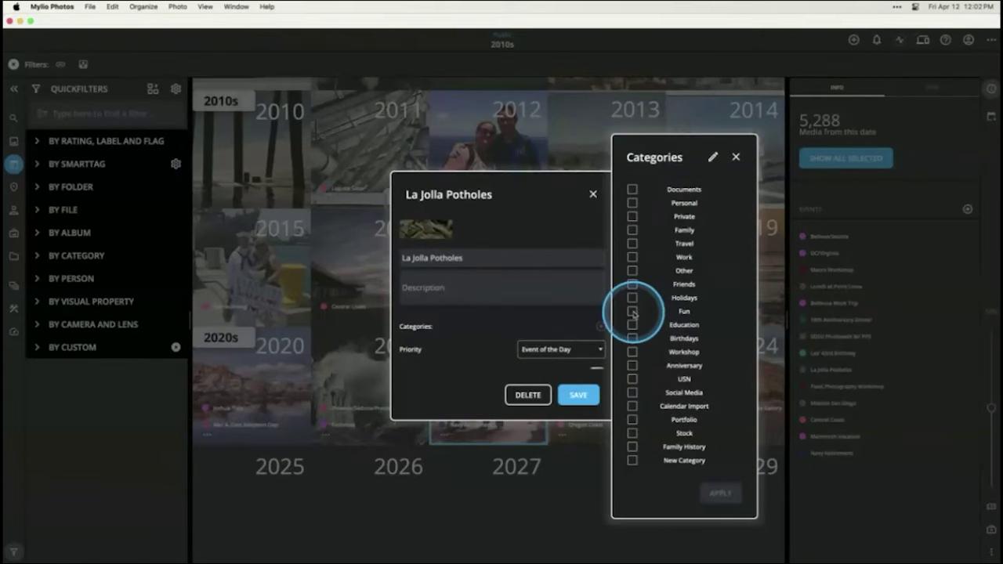
{"action": "left_click", "coordinate": [632, 311]}
{"action": "left_click", "coordinate": [720, 493]}
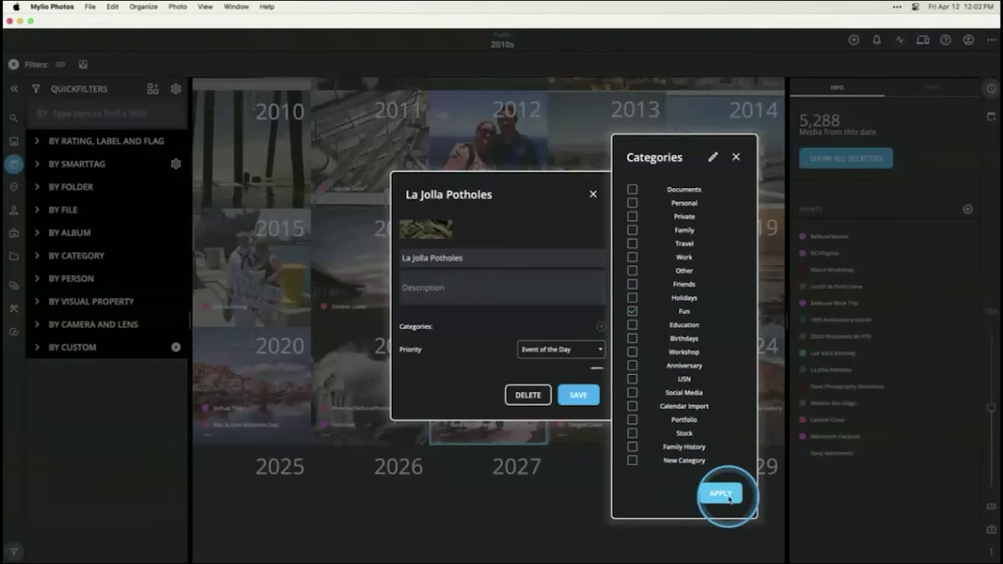
{"action": "left_click", "coordinate": [578, 396]}
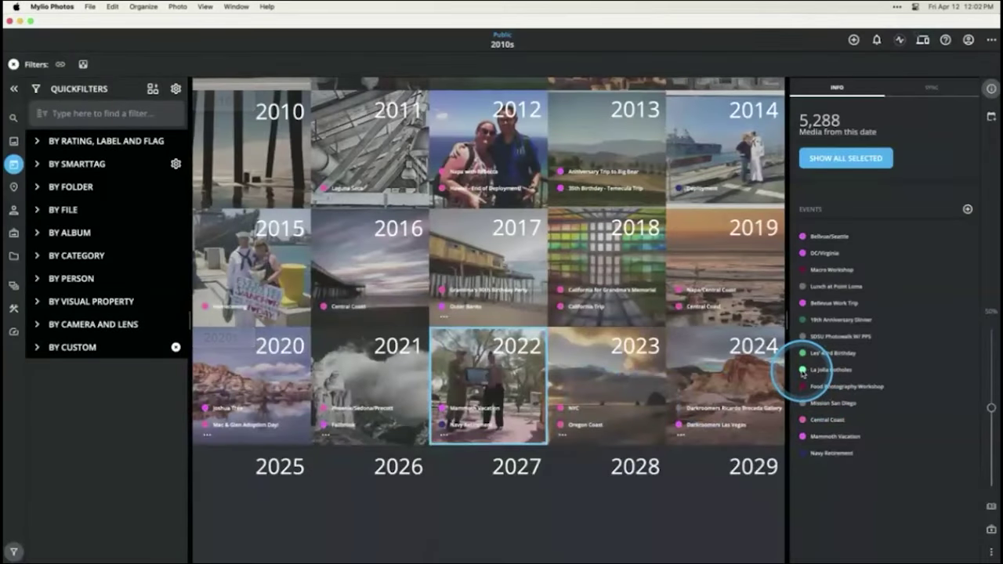
Step: Open 2022 in the Calendar and look through its months and events into 2023
{"action": "left_click", "coordinate": [471, 384]}
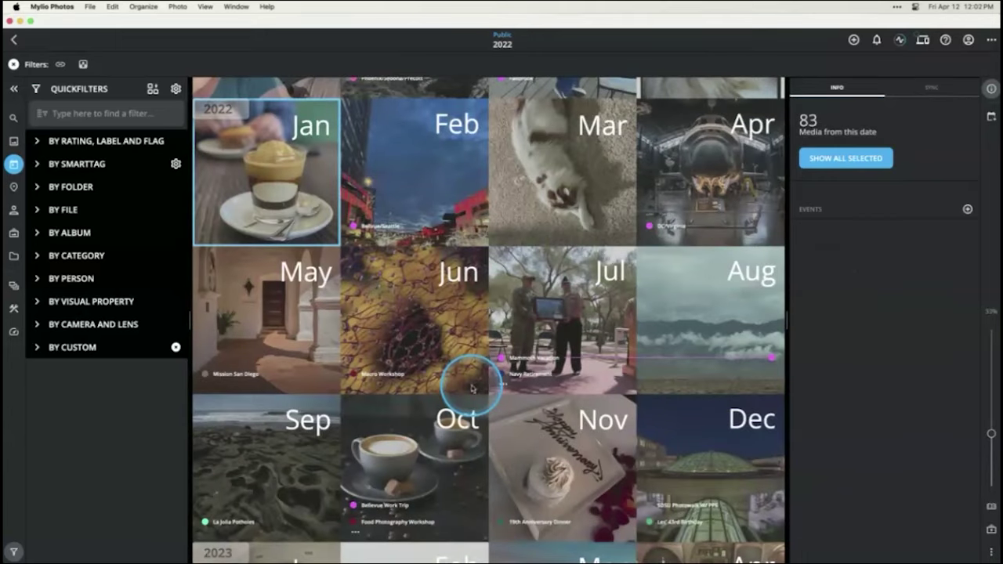
{"action": "scroll", "coordinate": [282, 352], "scroll_direction": "down", "scroll_amount": 3}
{"action": "scroll", "coordinate": [286, 361], "scroll_direction": "down", "scroll_amount": 6}
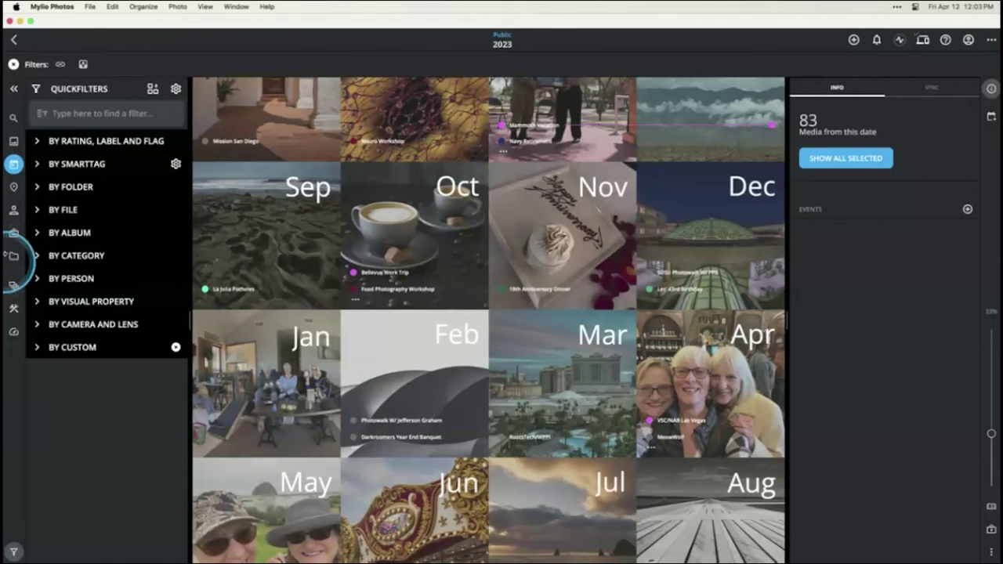
Step: Open the first person's photos in the People view and show the actions for a uniformed portrait, including setting it as the People cover
{"action": "left_click", "coordinate": [13, 209]}
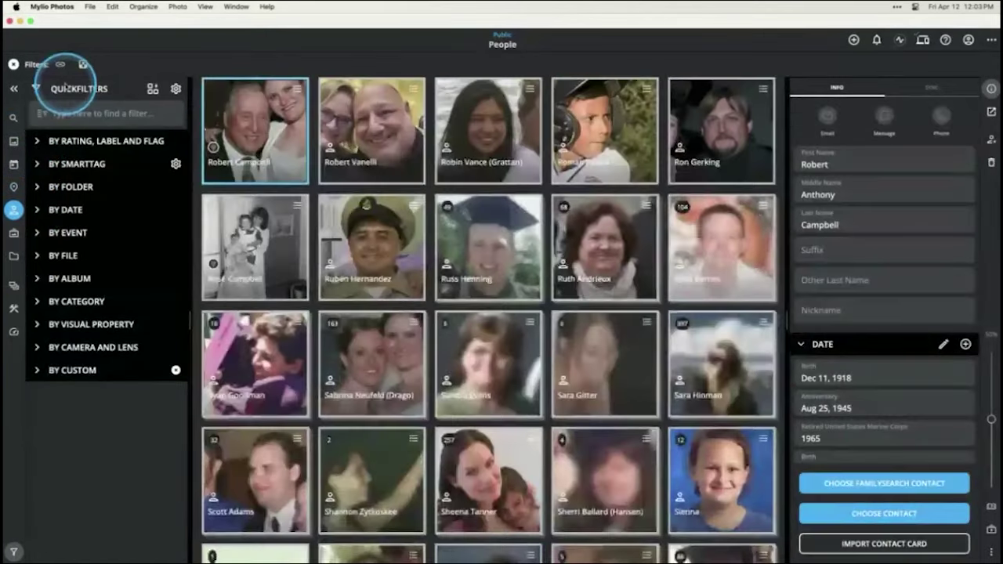
{"action": "double_click", "coordinate": [288, 137]}
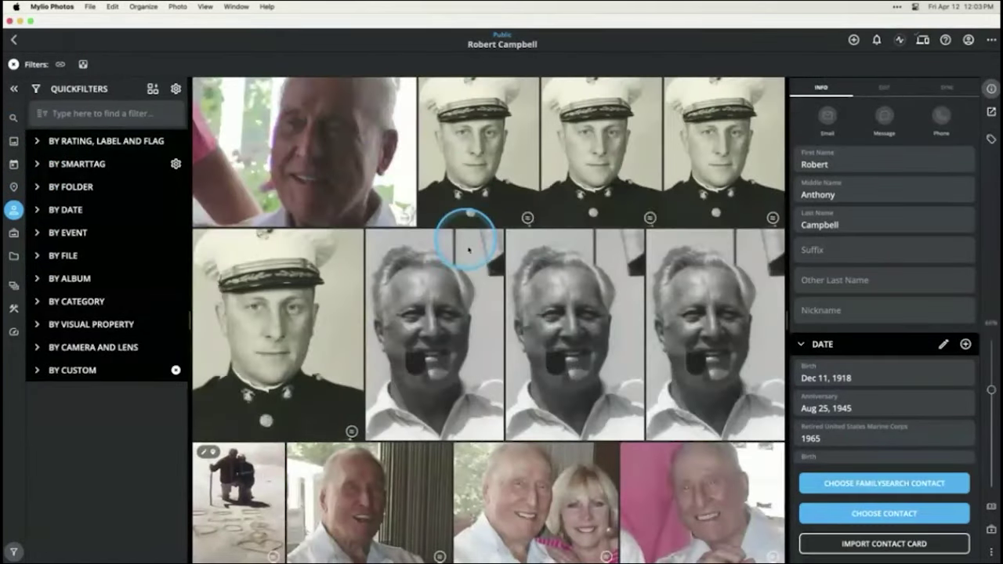
{"action": "left_click", "coordinate": [487, 176]}
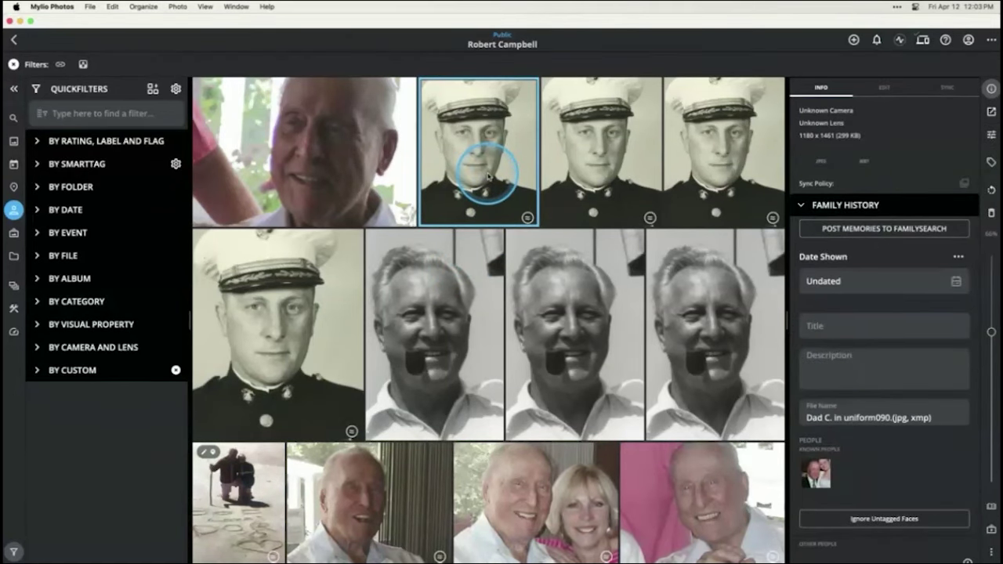
{"action": "right_click", "coordinate": [477, 146]}
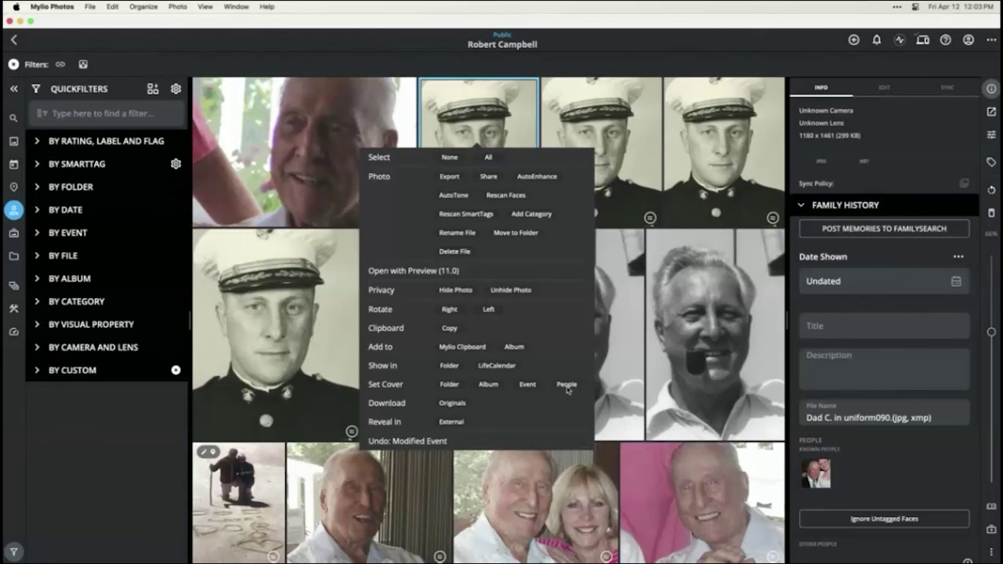
{"action": "left_click", "coordinate": [336, 179]}
{"action": "left_click", "coordinate": [259, 249]}
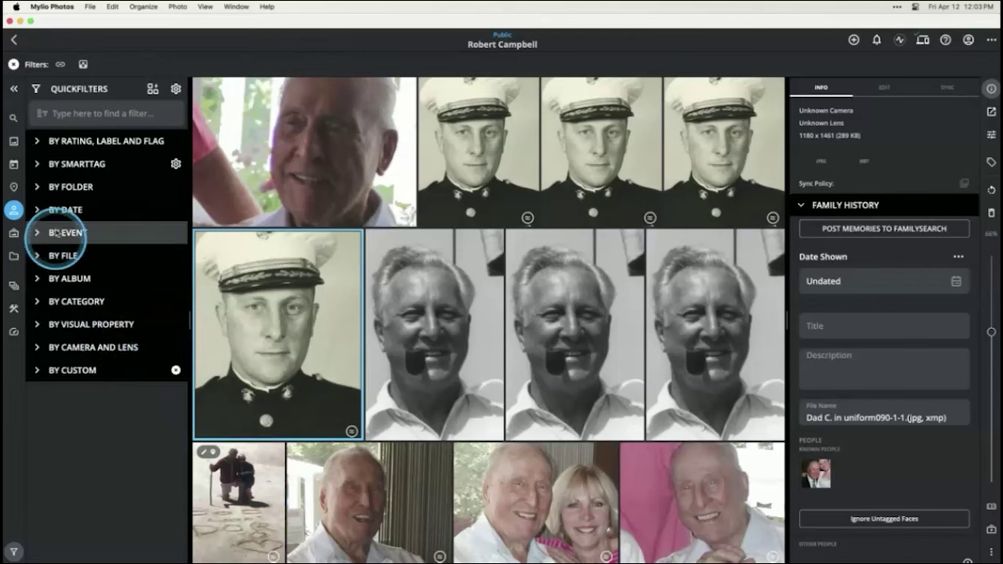
Step: Deselect all photos and examine the person's details down to the relationships and FamilySearch information
{"action": "scroll", "coordinate": [825, 323], "scroll_direction": "down", "scroll_amount": 1}
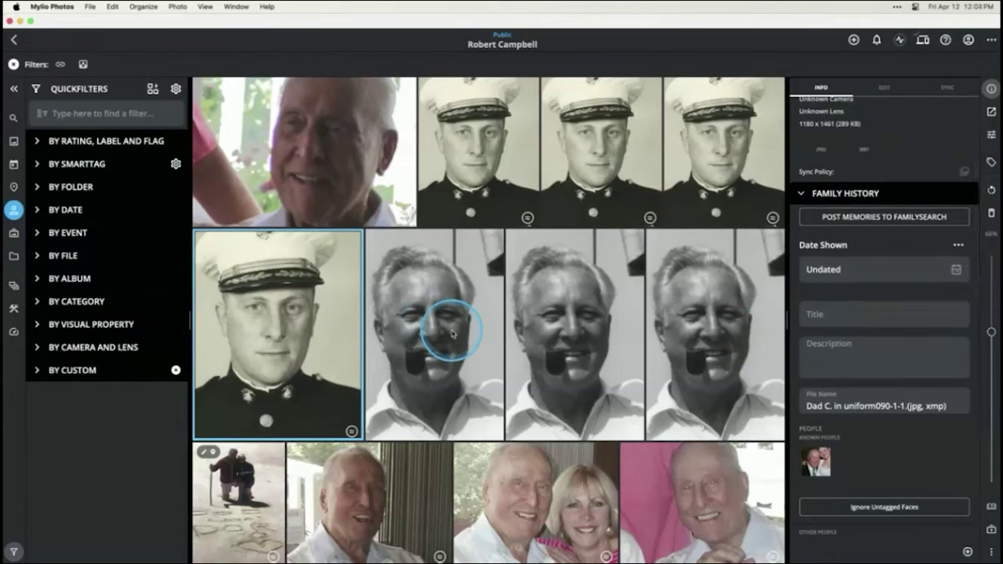
{"action": "left_click", "coordinate": [991, 554]}
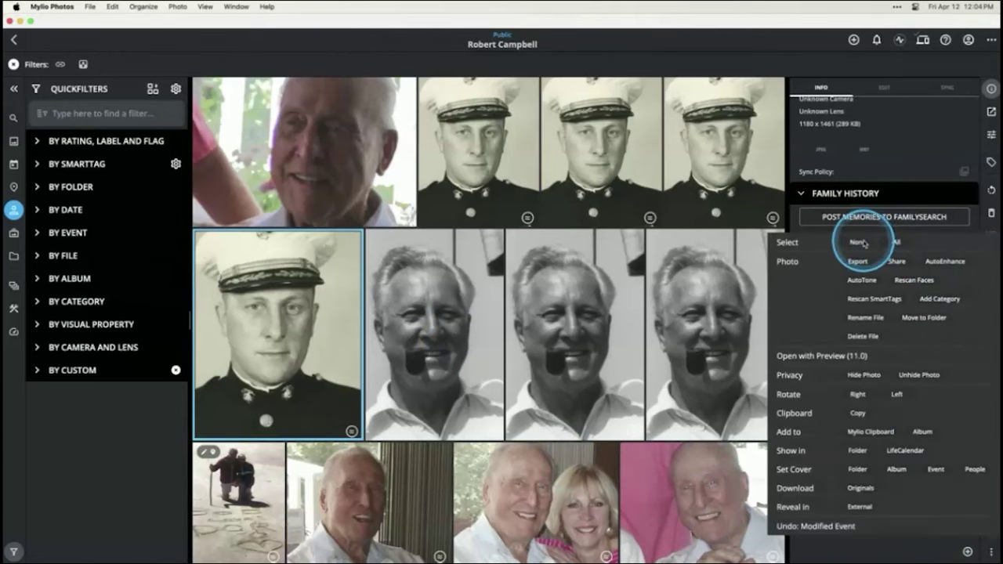
{"action": "left_click", "coordinate": [862, 243]}
{"action": "scroll", "coordinate": [867, 247], "scroll_direction": "down", "scroll_amount": 5}
{"action": "scroll", "coordinate": [868, 249], "scroll_direction": "down", "scroll_amount": 8}
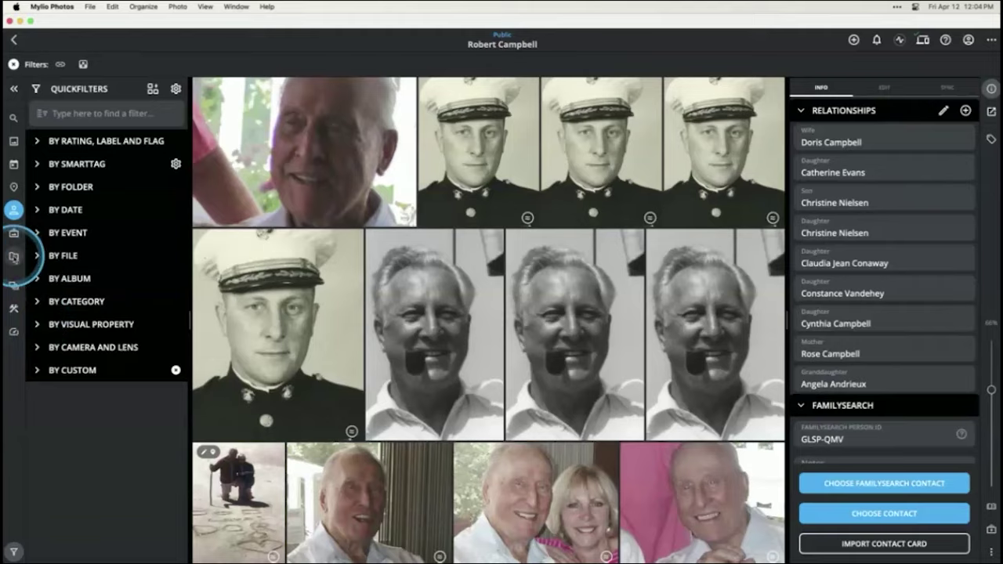
Step: Visit the Folders view, switch to Albums, look inside Darkroomers and its 2024 album, and return to the albums overview
{"action": "left_click", "coordinate": [14, 256]}
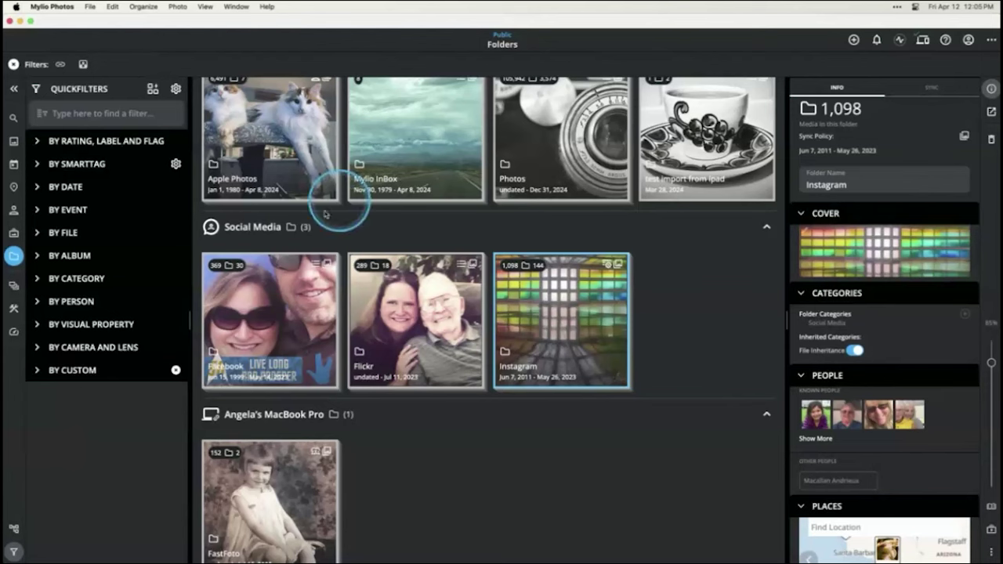
{"action": "left_click", "coordinate": [14, 233]}
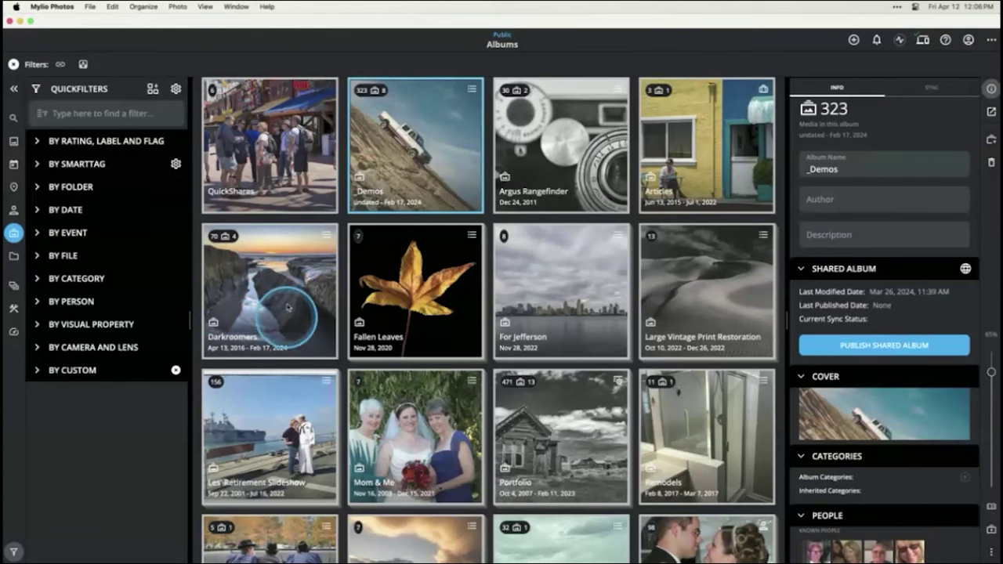
{"action": "double_click", "coordinate": [266, 292]}
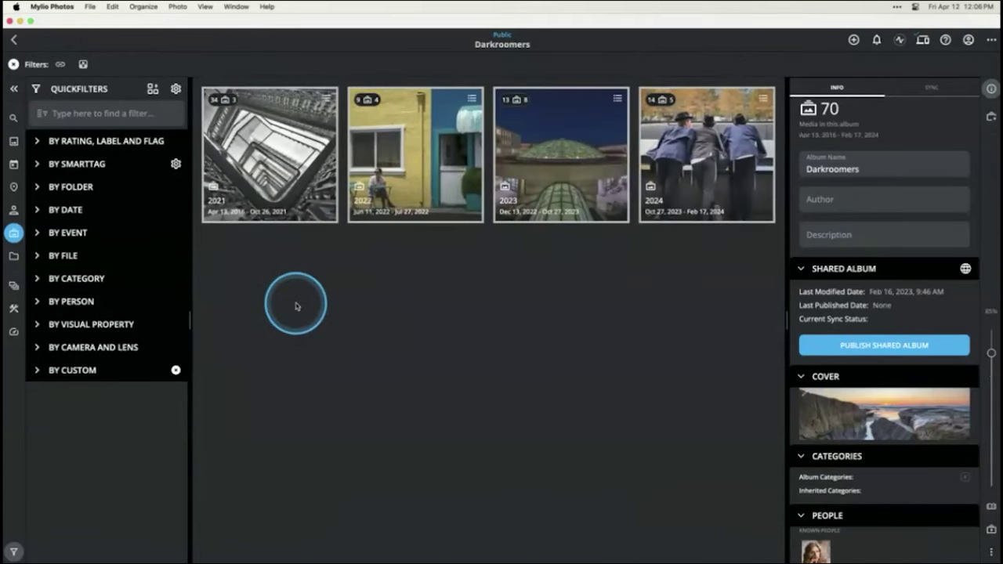
{"action": "double_click", "coordinate": [700, 175]}
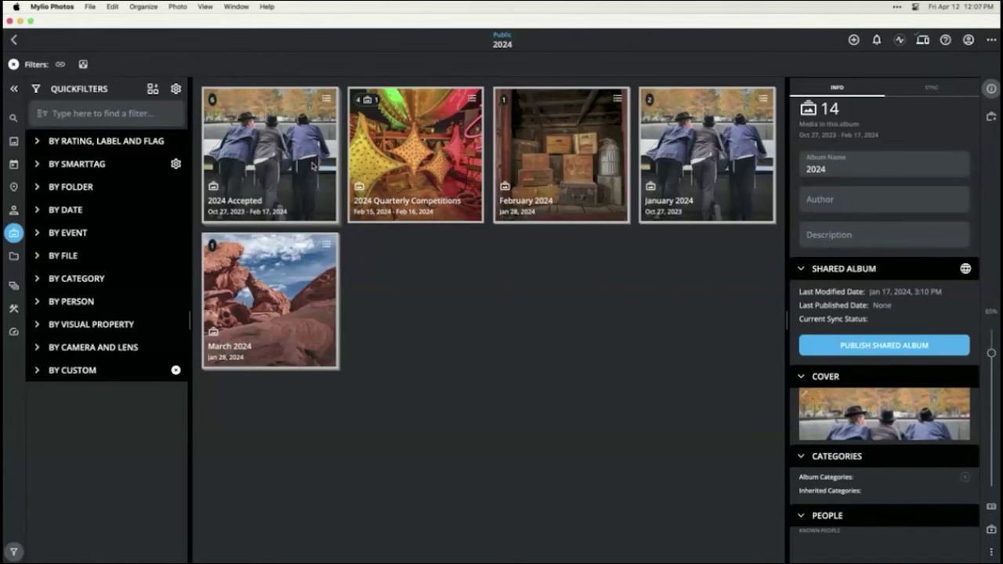
{"action": "left_click", "coordinate": [15, 40]}
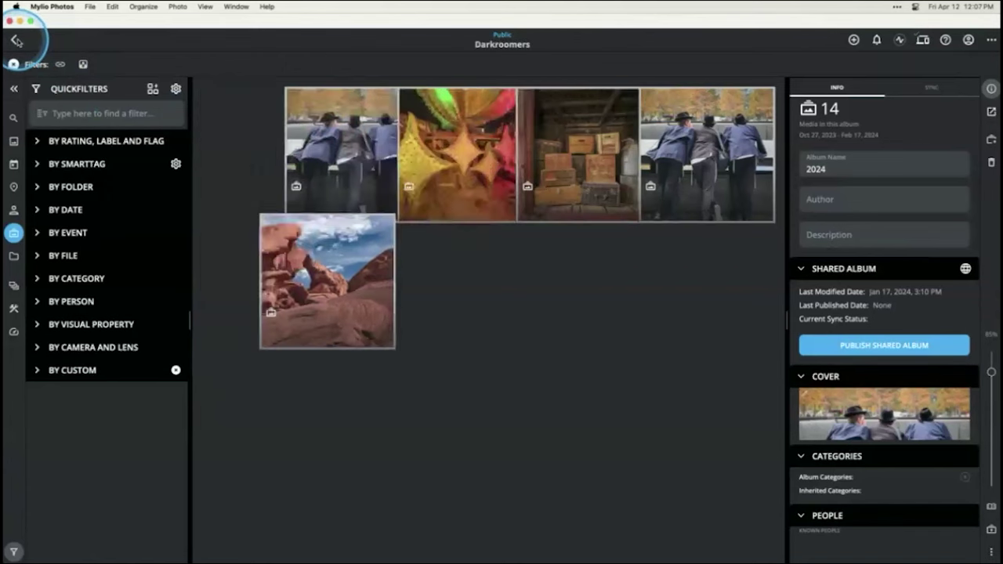
{"action": "left_click", "coordinate": [16, 40]}
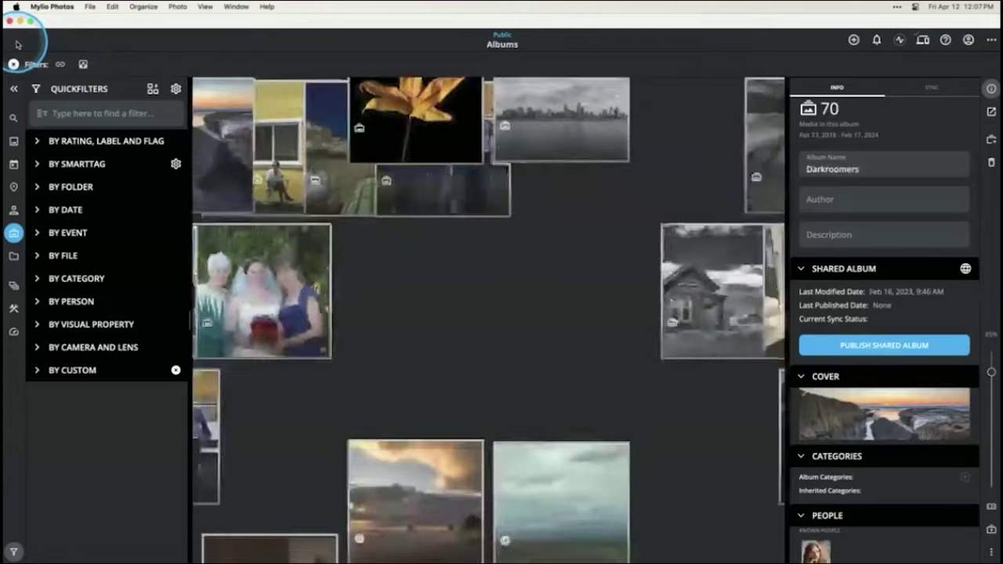
Step: View the contents of the Mom & Me and retirement slideshow albums, returning to the albums overview after each
{"action": "left_click", "coordinate": [558, 308]}
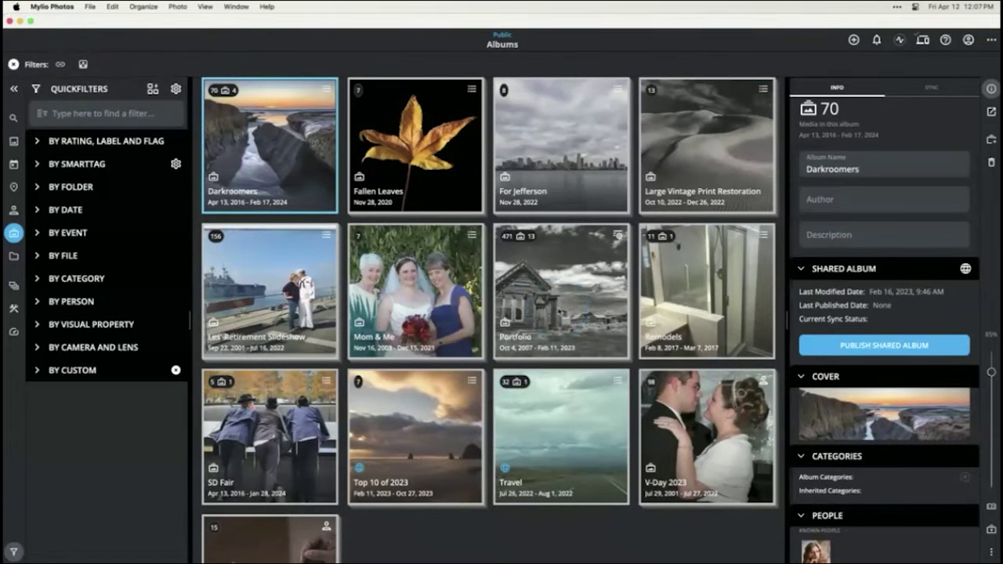
{"action": "left_click", "coordinate": [428, 280]}
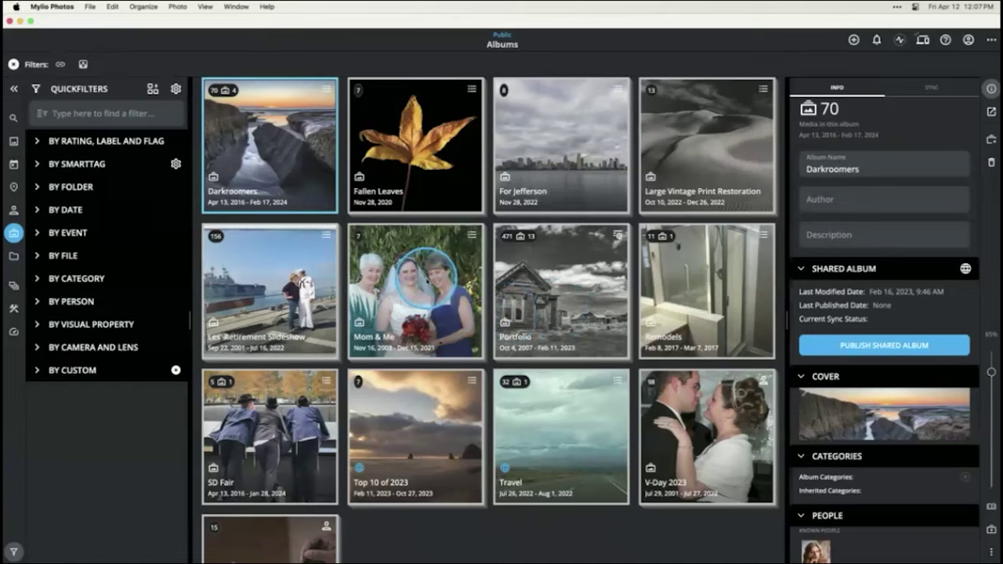
{"action": "double_click", "coordinate": [428, 280]}
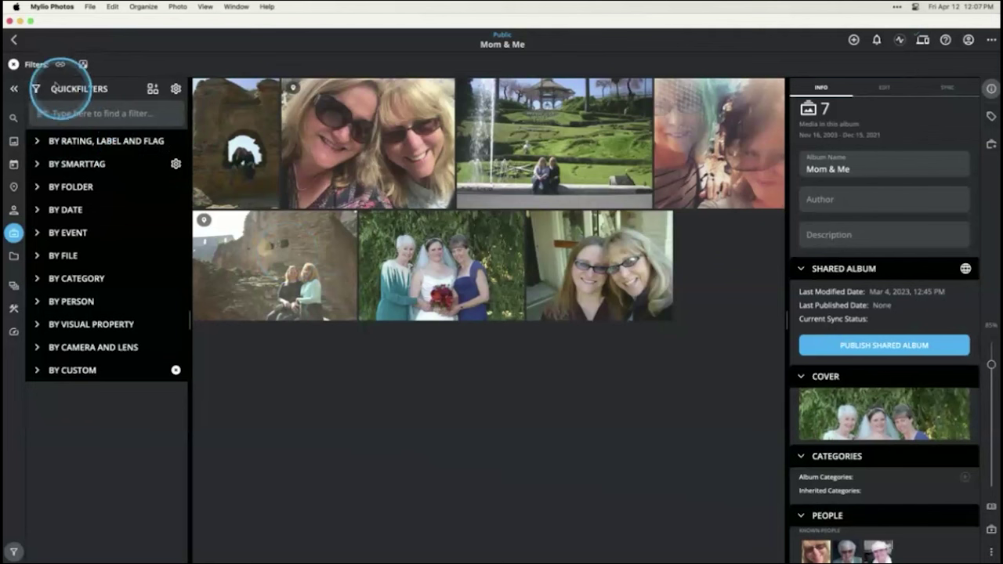
{"action": "left_click", "coordinate": [13, 40]}
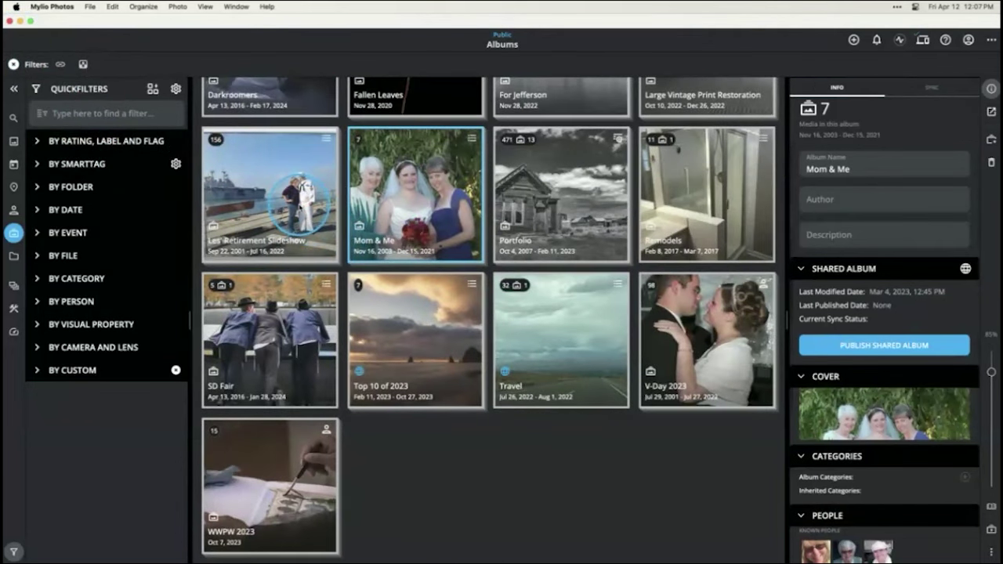
{"action": "double_click", "coordinate": [267, 208]}
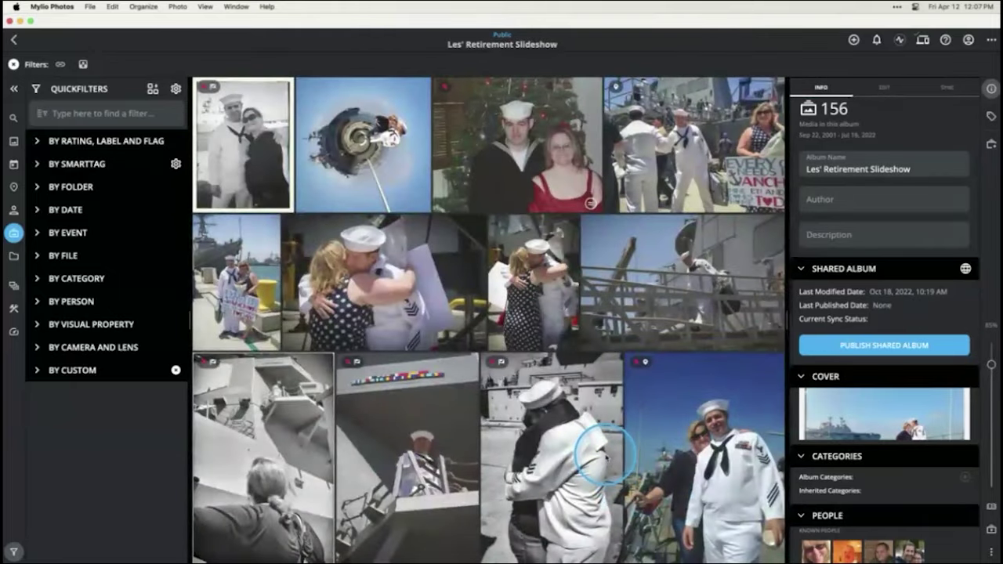
{"action": "left_click", "coordinate": [13, 39]}
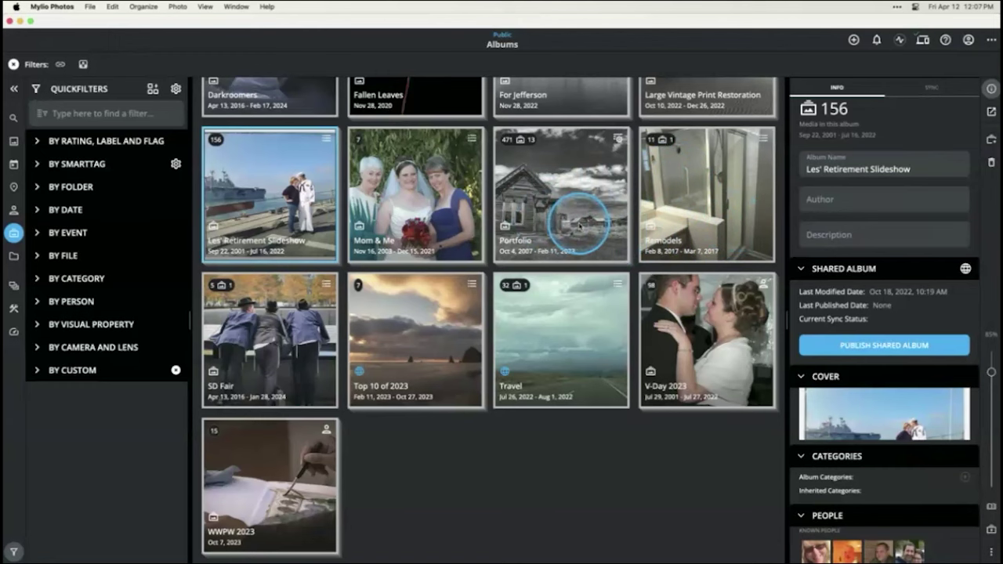
{"action": "scroll", "coordinate": [559, 251], "scroll_direction": "up", "scroll_amount": 3}
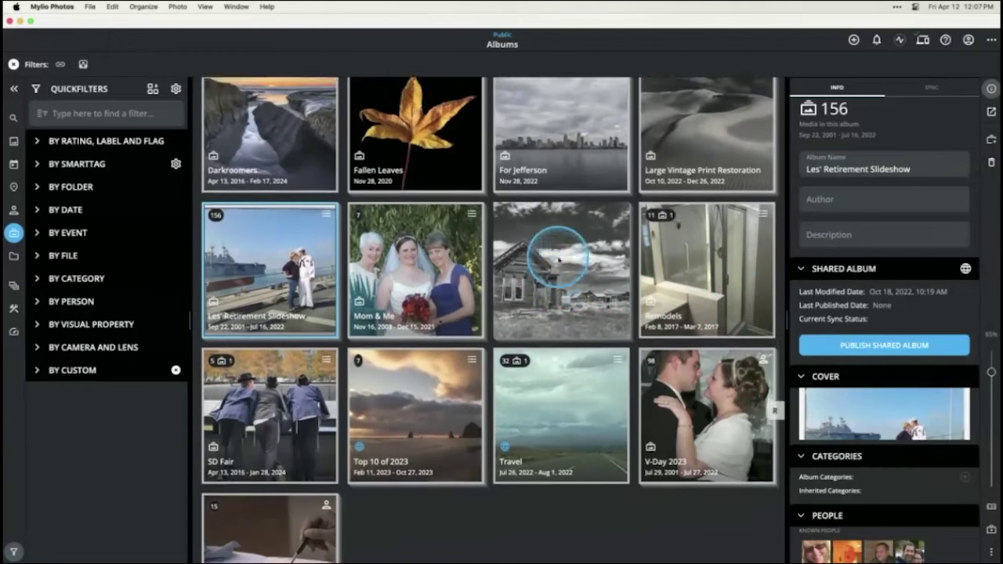
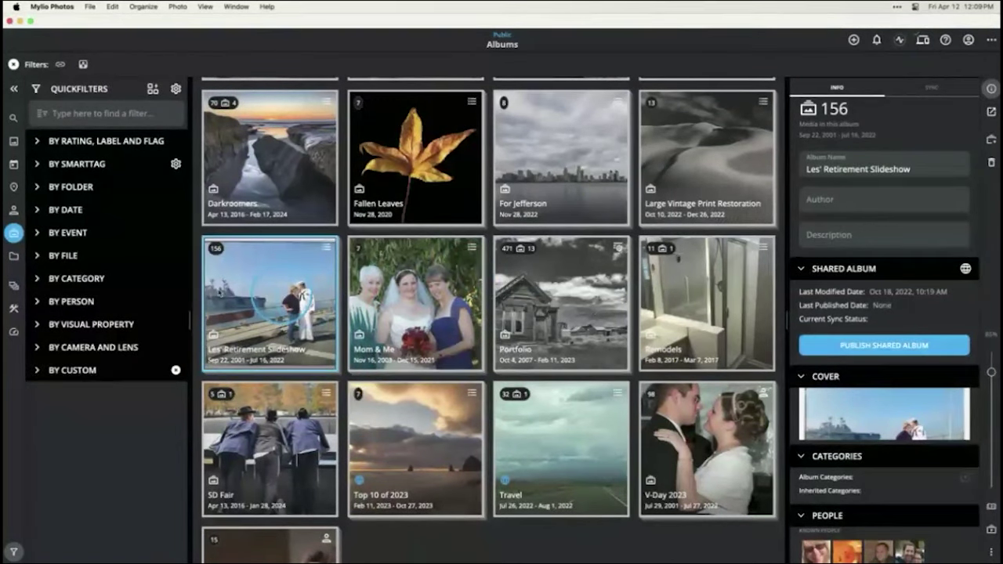
Step: Show the navigation list in the Folders view, and expand and collapse United States in the Map view's place list
{"action": "left_click", "coordinate": [13, 255]}
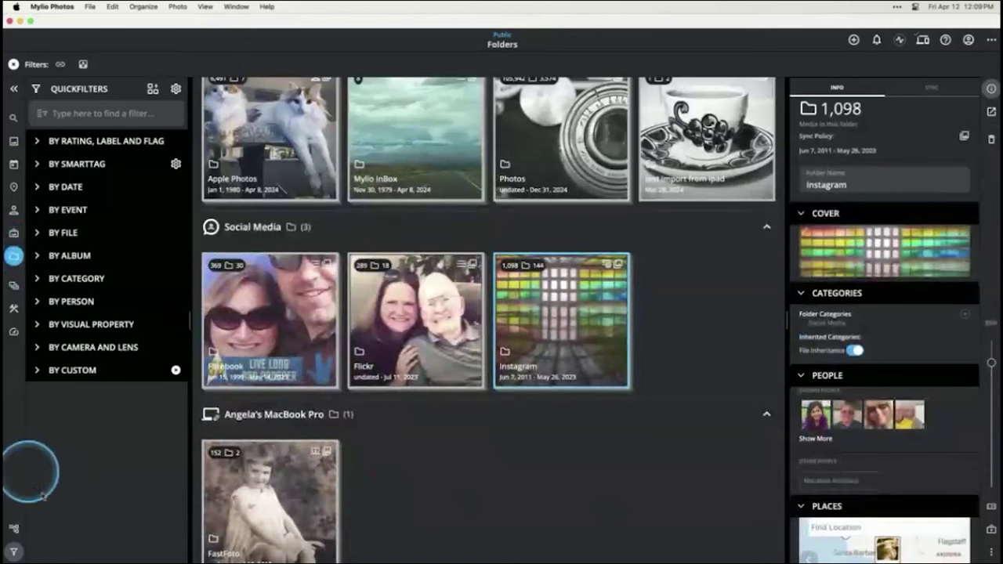
{"action": "left_click", "coordinate": [14, 527]}
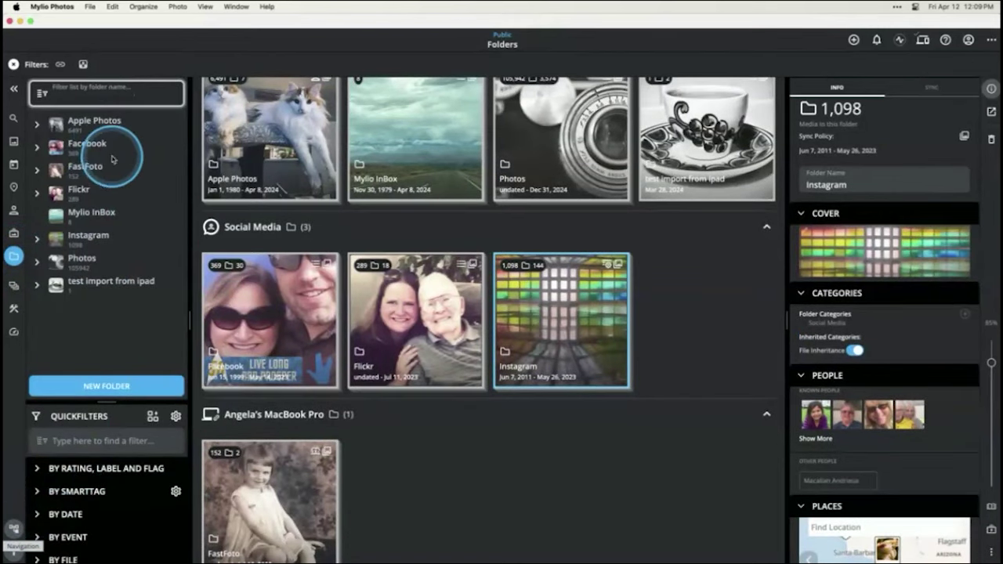
{"action": "left_click", "coordinate": [14, 187]}
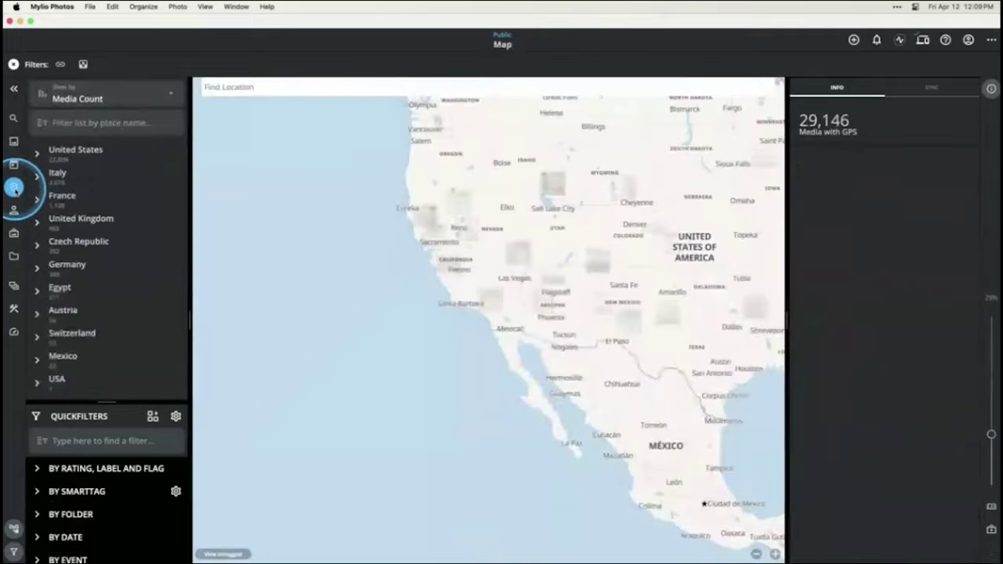
{"action": "left_click", "coordinate": [40, 155]}
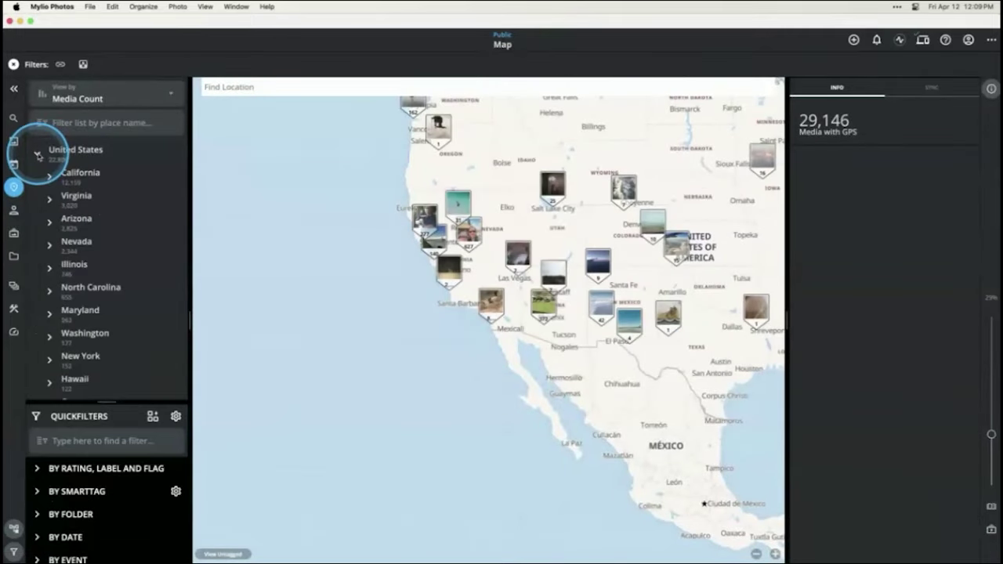
{"action": "left_click", "coordinate": [38, 155]}
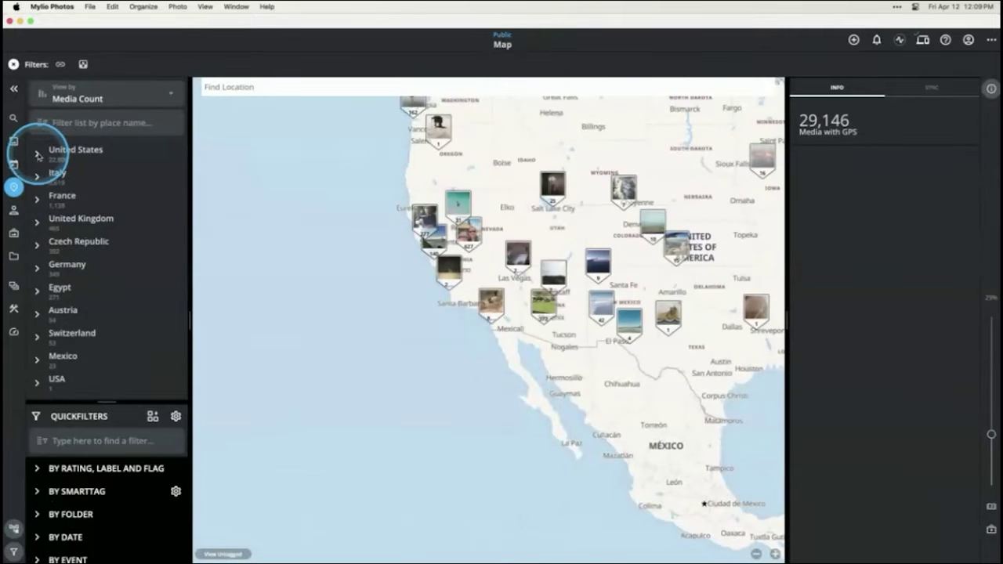
{"action": "left_click", "coordinate": [14, 233]}
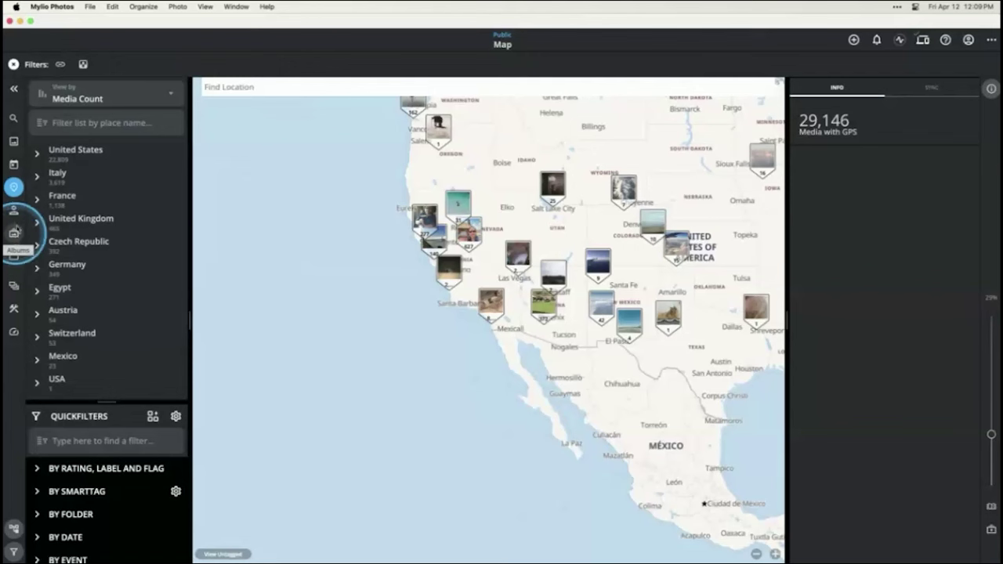
Step: Return to All Photos and select only the color photo of the full coffee cup on a patterned saucer
{"action": "left_click", "coordinate": [15, 142]}
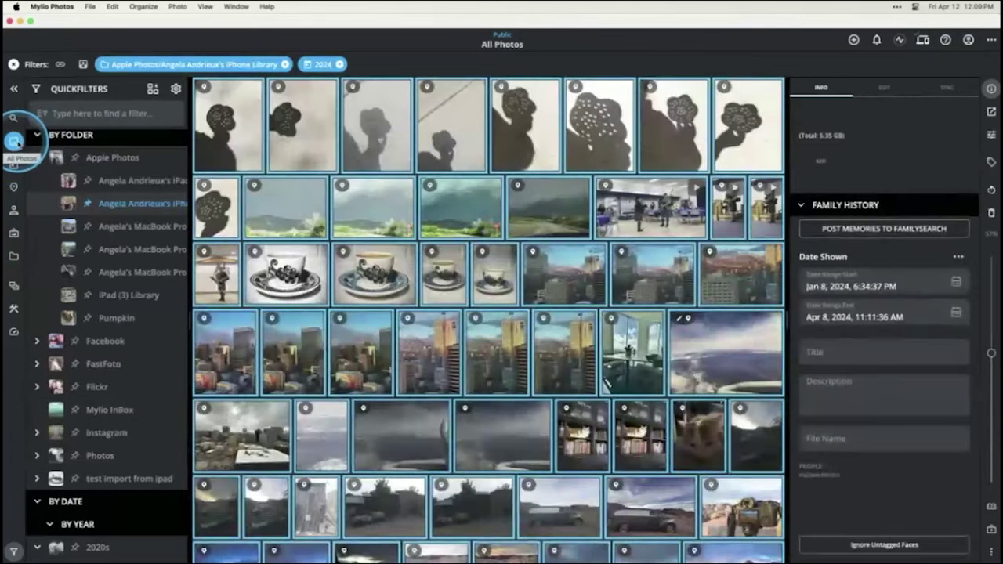
{"action": "left_click", "coordinate": [377, 270]}
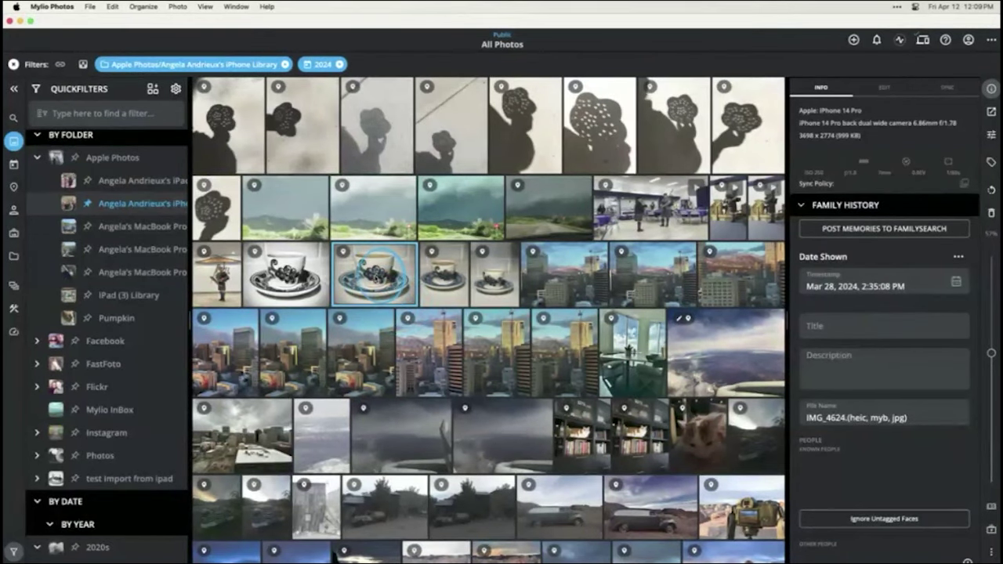
Step: Collect the coffee cup photo, a sunlit city tower photo and the photo of the vintage van in the collection tray
{"action": "left_click_drag", "start_coordinate": [375, 272], "coordinate": [376, 538]}
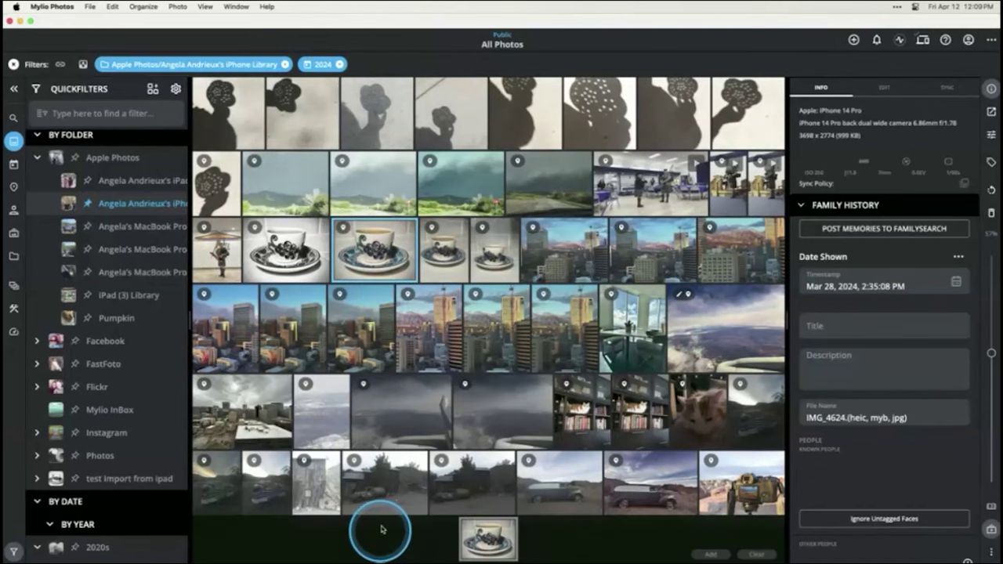
{"action": "left_click_drag", "start_coordinate": [413, 350], "coordinate": [411, 543]}
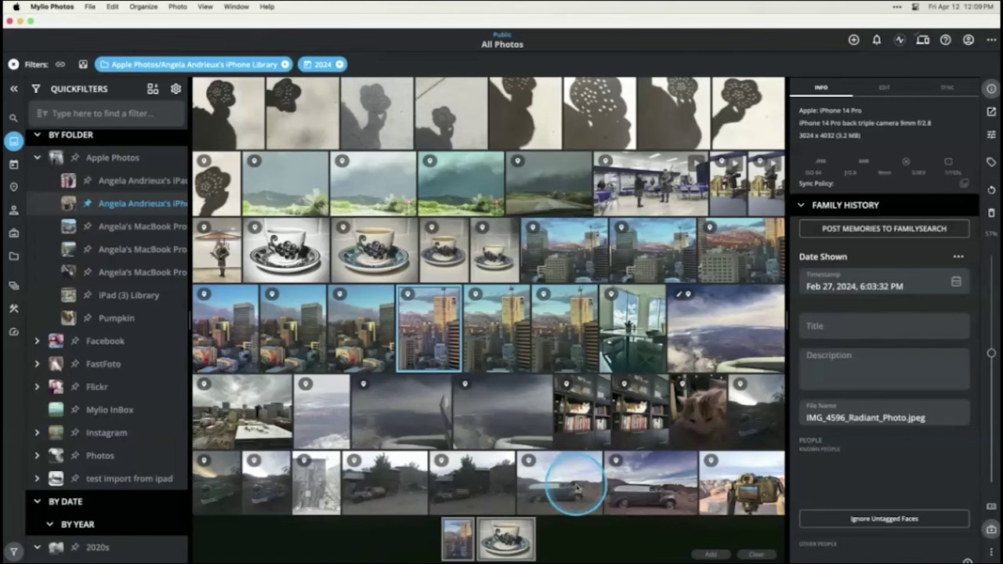
{"action": "left_click_drag", "start_coordinate": [639, 478], "coordinate": [591, 546]}
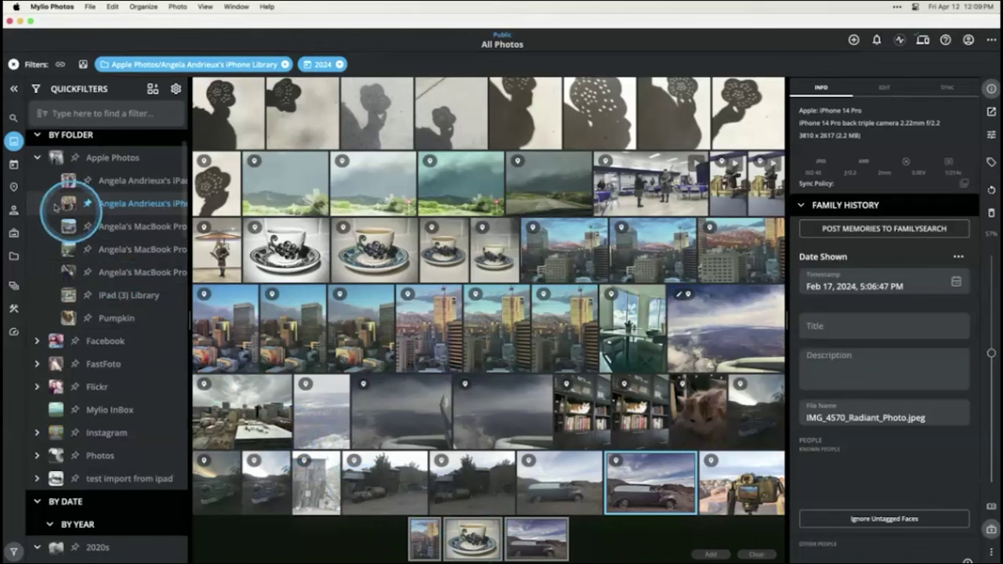
Step: Open the Travel album from the albums overview and clear the collected photos from the tray
{"action": "left_click", "coordinate": [14, 233]}
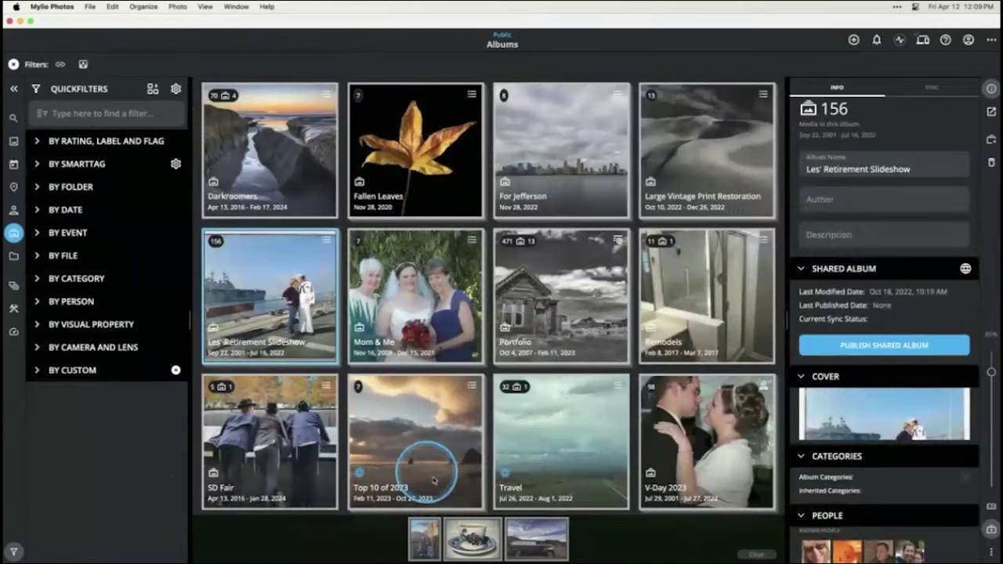
{"action": "double_click", "coordinate": [556, 450]}
{"action": "mouse_move", "coordinate": [469, 538]}
{"action": "left_mouse_down"}
{"action": "mouse_move", "coordinate": [546, 309]}
{"action": "mouse_move", "coordinate": [510, 490]}
{"action": "mouse_move", "coordinate": [479, 548]}
{"action": "left_mouse_up"}
{"action": "left_click", "coordinate": [757, 555]}
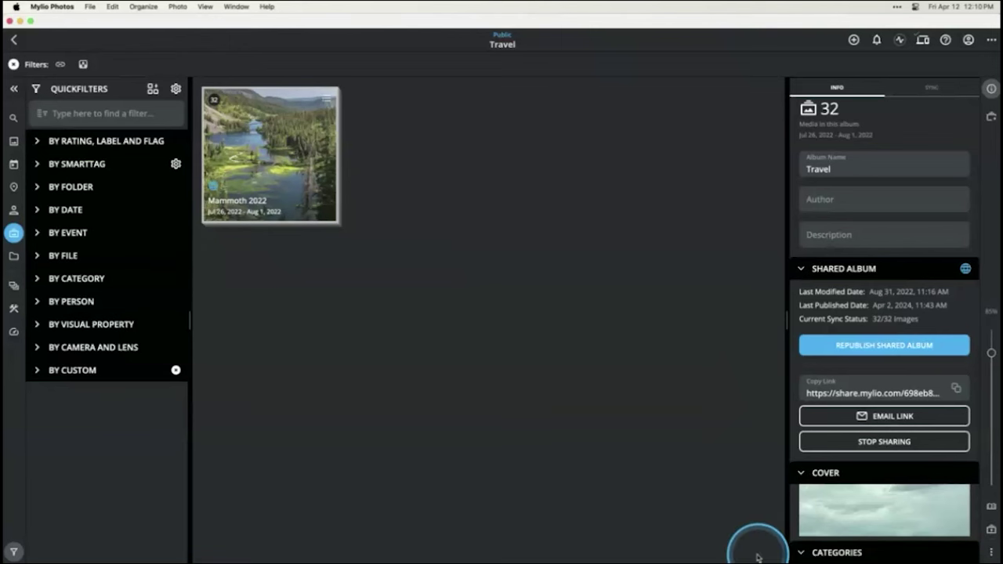
{"action": "left_click", "coordinate": [729, 441]}
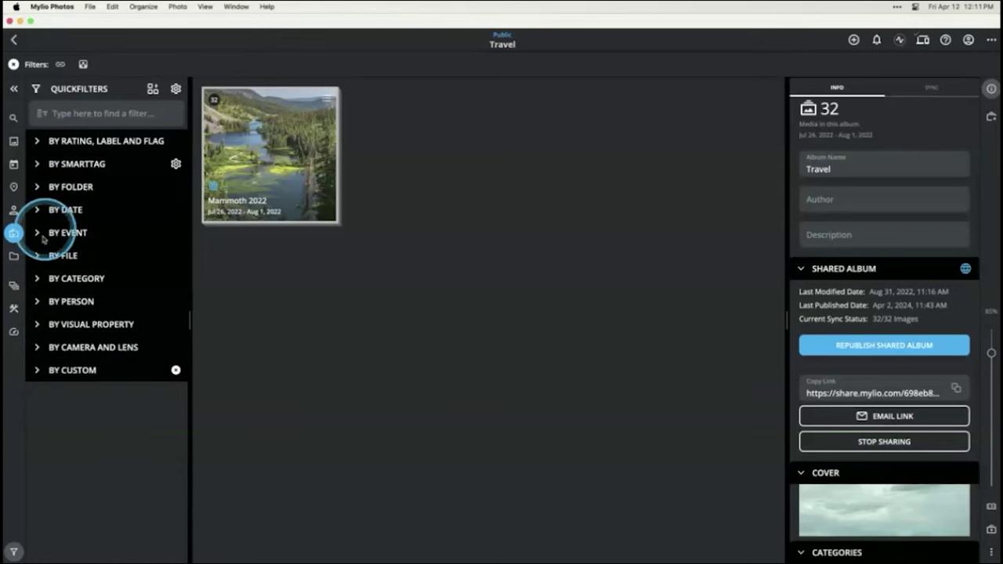
Step: Open the 2007-03-26 Taormina folder, nested under Photos, 2000s, 2007 and the 2007-03-24.04-01 Mom and Dad folder
{"action": "left_click", "coordinate": [14, 258]}
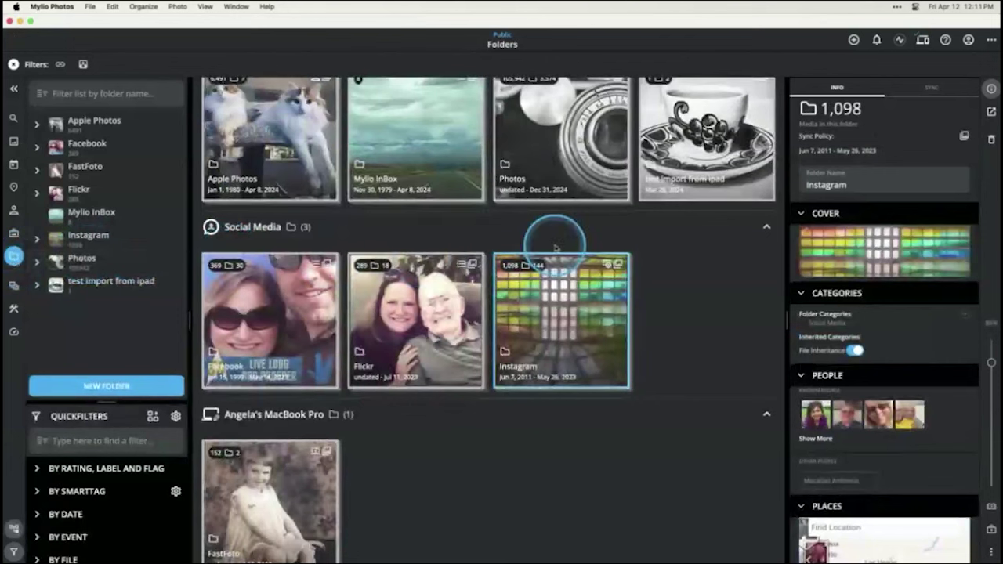
{"action": "scroll", "coordinate": [560, 220], "scroll_direction": "up", "scroll_amount": 2}
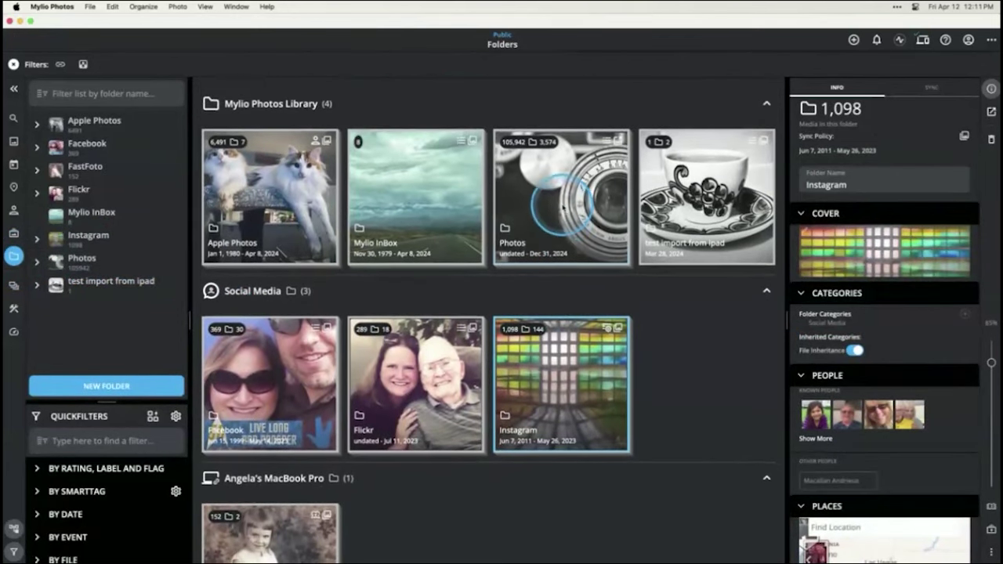
{"action": "left_click", "coordinate": [563, 217]}
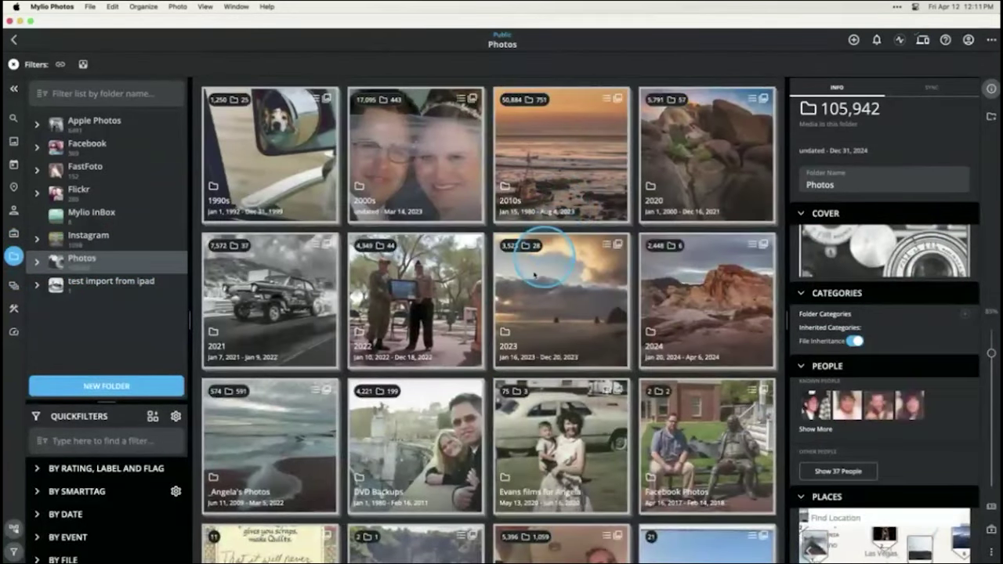
{"action": "left_click", "coordinate": [454, 180]}
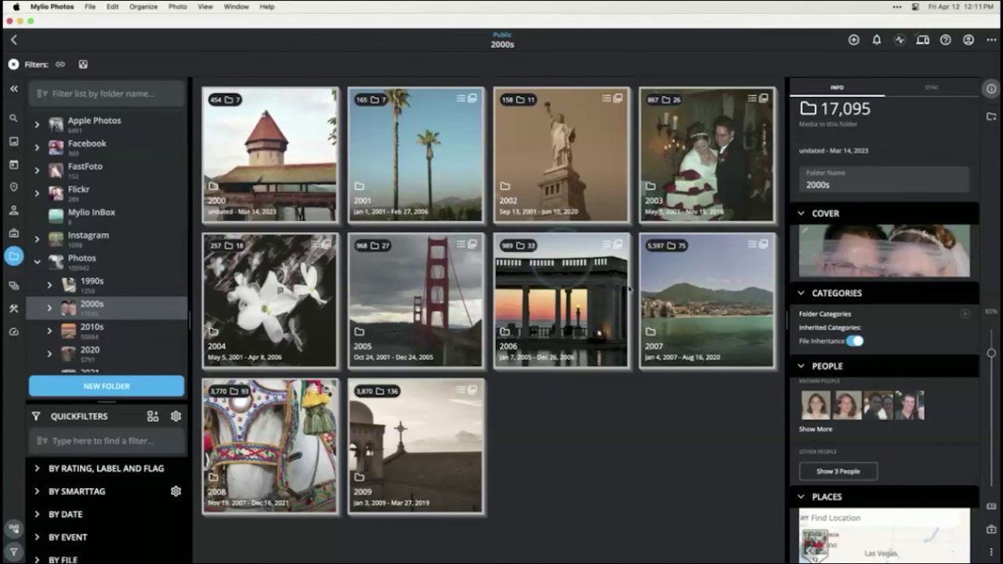
{"action": "double_click", "coordinate": [662, 292]}
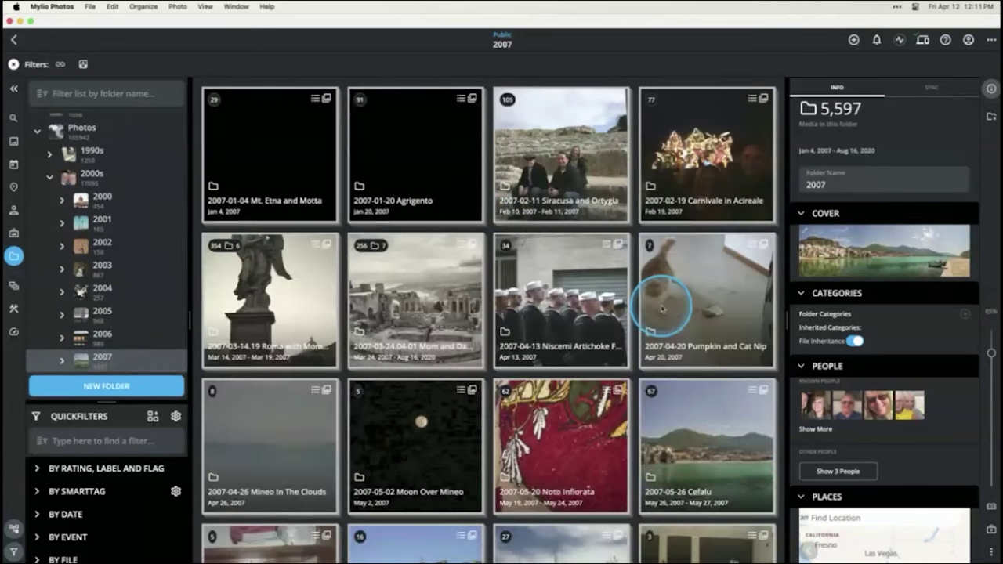
{"action": "left_click", "coordinate": [411, 296]}
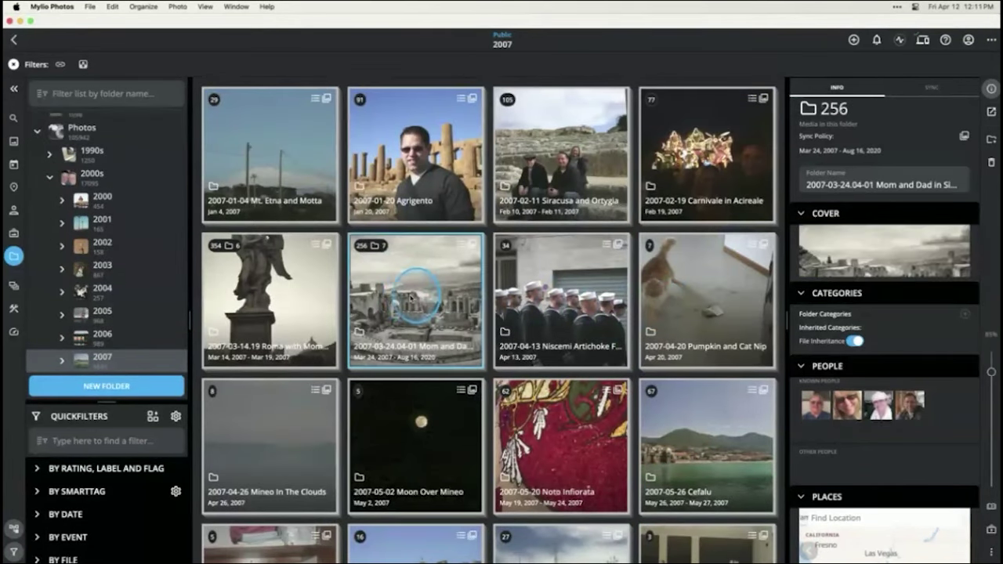
{"action": "double_click", "coordinate": [411, 296]}
{"action": "double_click", "coordinate": [589, 188]}
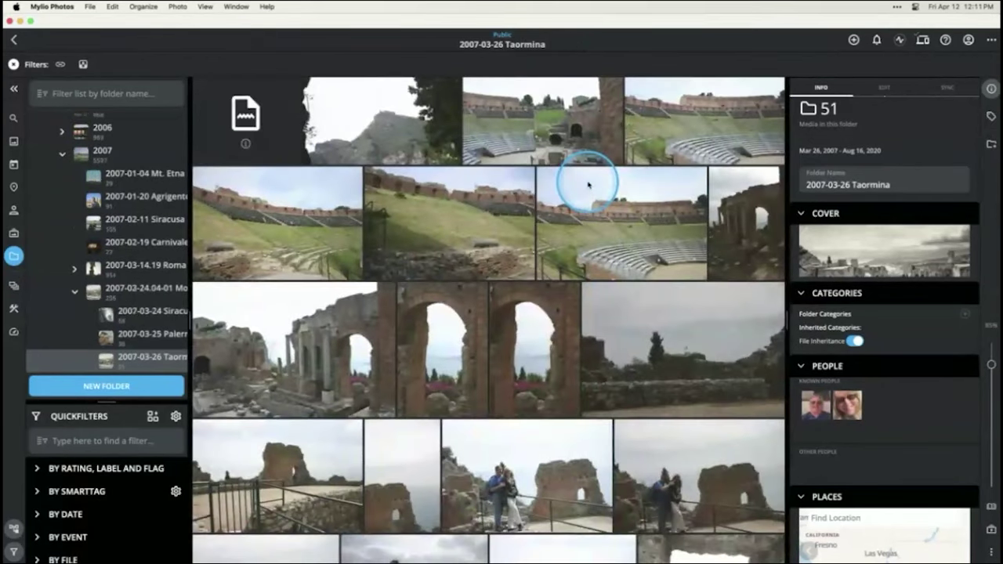
Step: Select all photos in the Taormina folder and show their location map enlarged beside the thumbnails
{"action": "scroll", "coordinate": [587, 192], "scroll_direction": "down", "scroll_amount": 5}
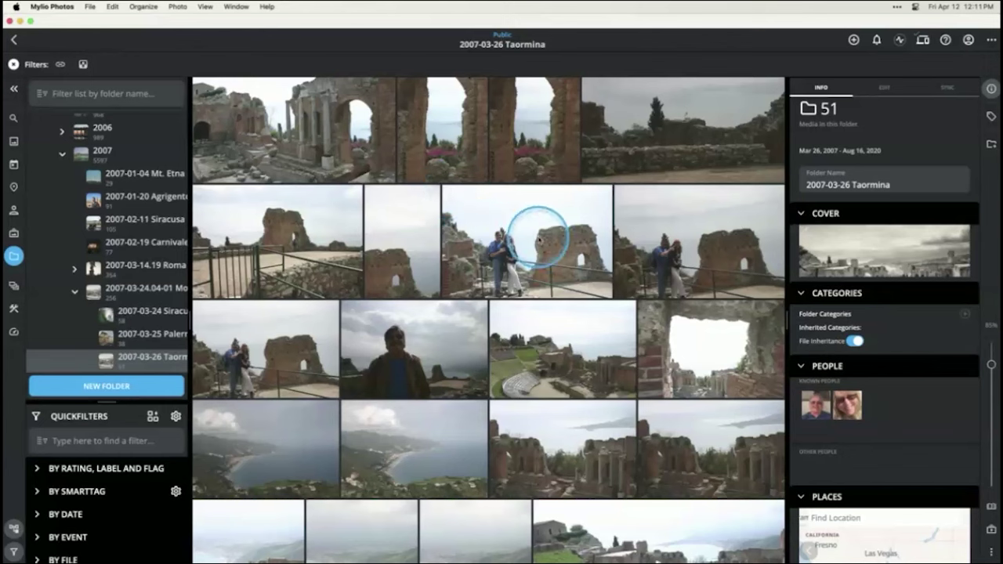
{"action": "left_click", "coordinate": [595, 250]}
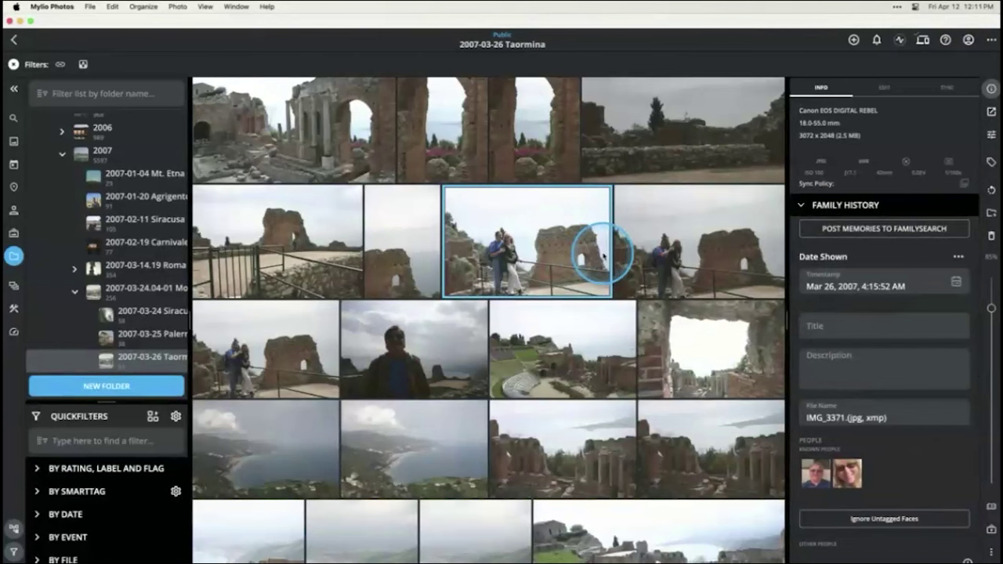
{"action": "key", "text": "super+a"}
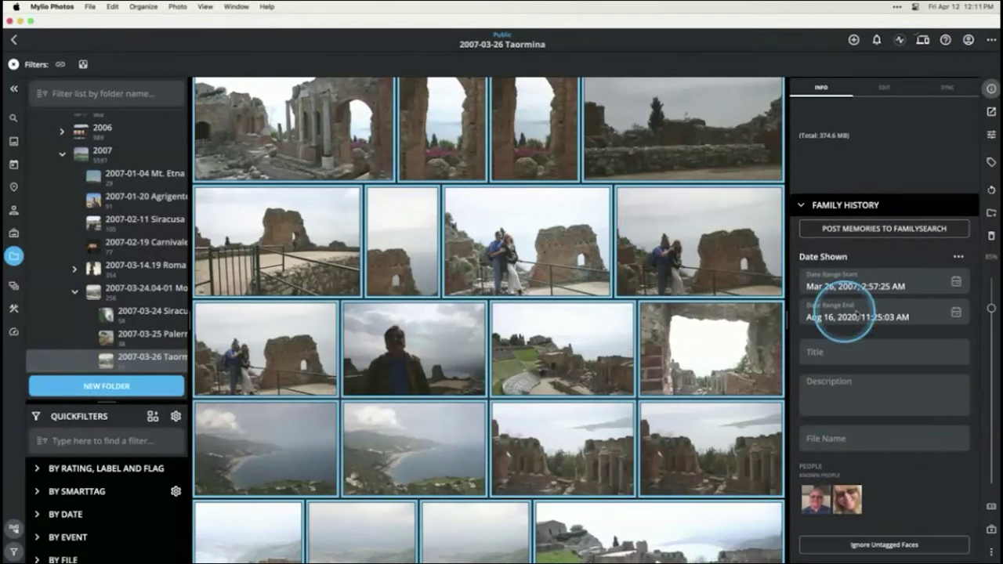
{"action": "scroll", "coordinate": [882, 261], "scroll_direction": "down", "scroll_amount": 5}
{"action": "scroll", "coordinate": [881, 260], "scroll_direction": "down", "scroll_amount": 5}
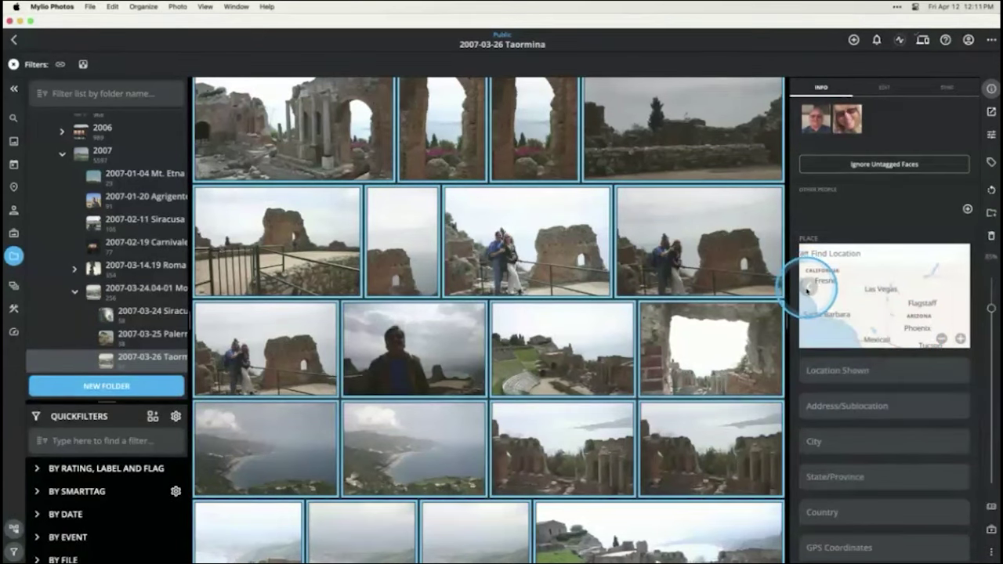
{"action": "left_click", "coordinate": [809, 288]}
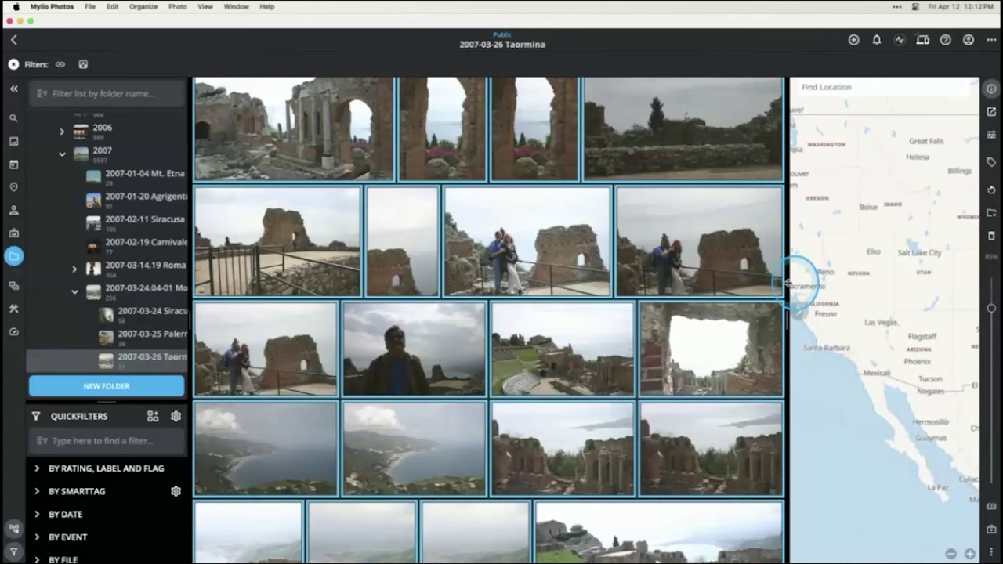
{"action": "left_click_drag", "start_coordinate": [787, 284], "coordinate": [636, 279]}
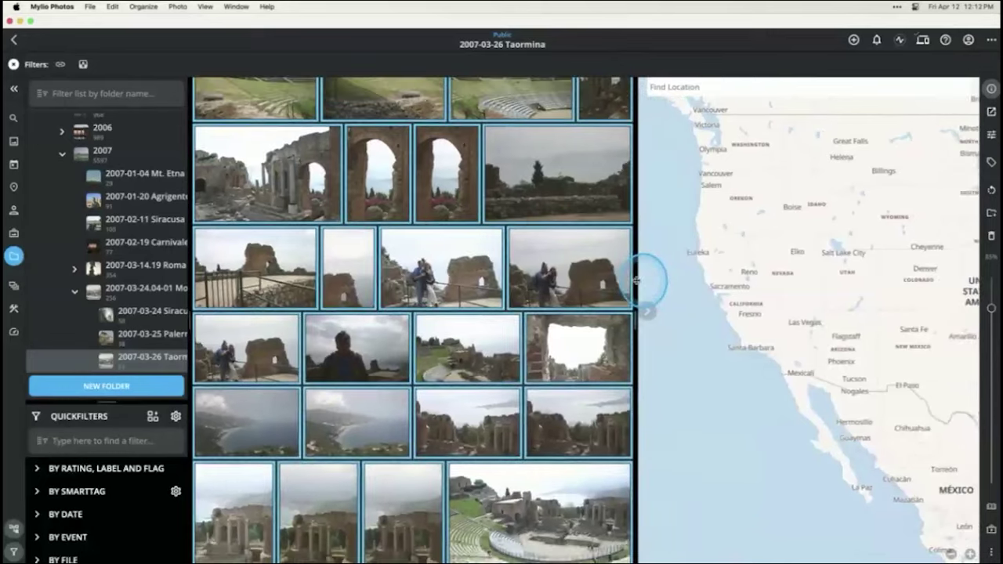
Step: Find 98039 Taormina ME, Italy on the map and show the town close up
{"action": "left_click", "coordinate": [733, 94]}
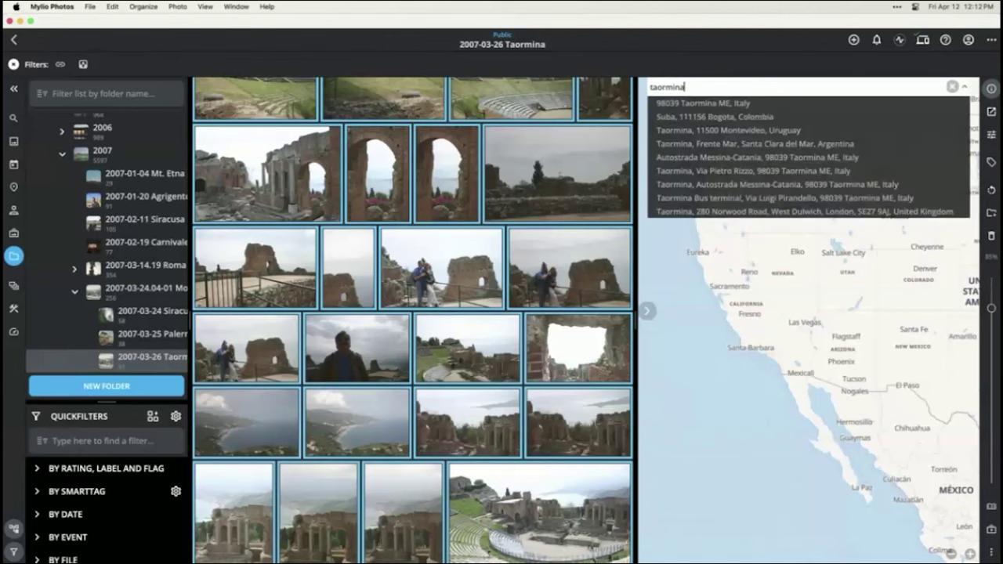
{"action": "left_click", "coordinate": [733, 102]}
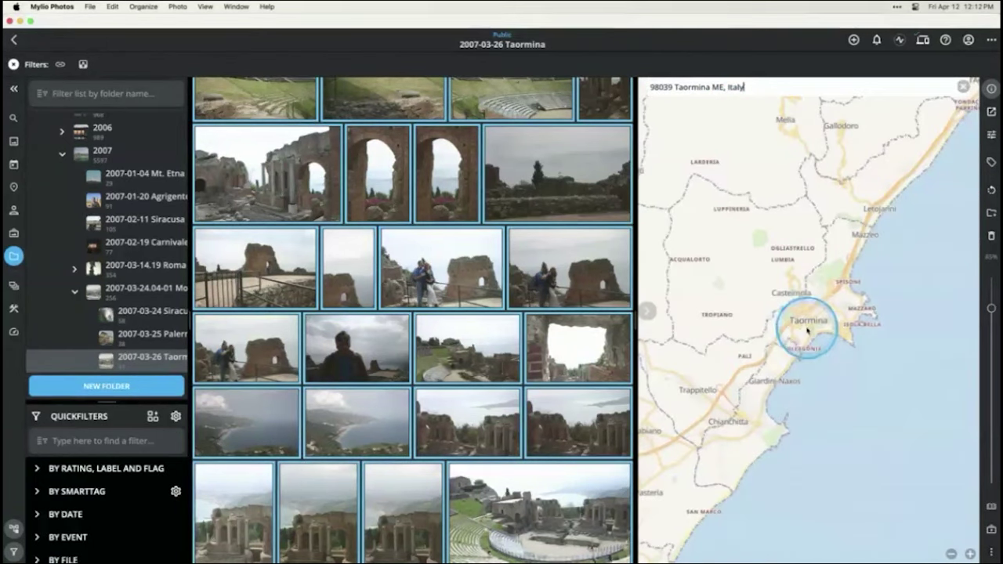
{"action": "left_click", "coordinate": [970, 554]}
{"action": "left_click", "coordinate": [971, 553]}
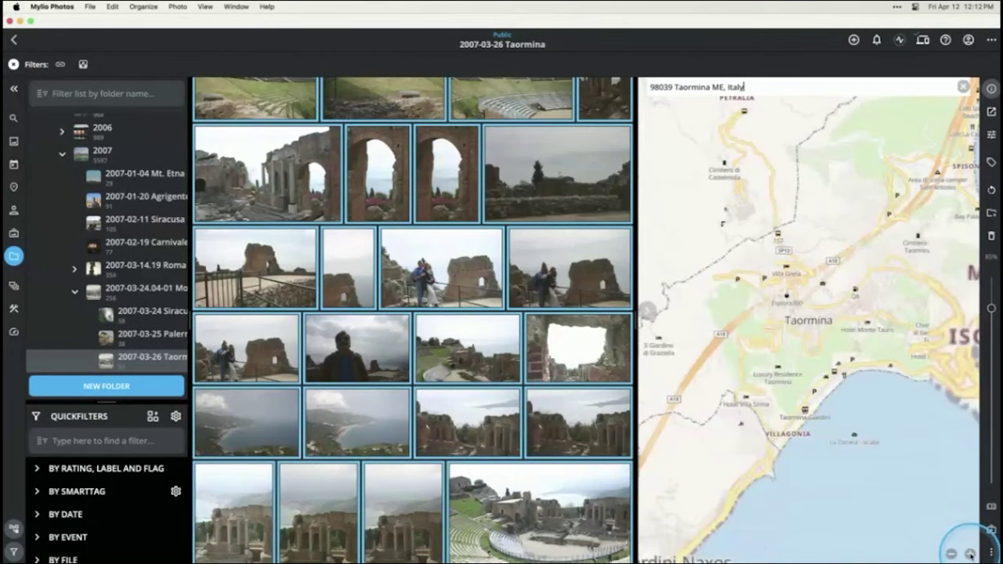
{"action": "left_click", "coordinate": [970, 553]}
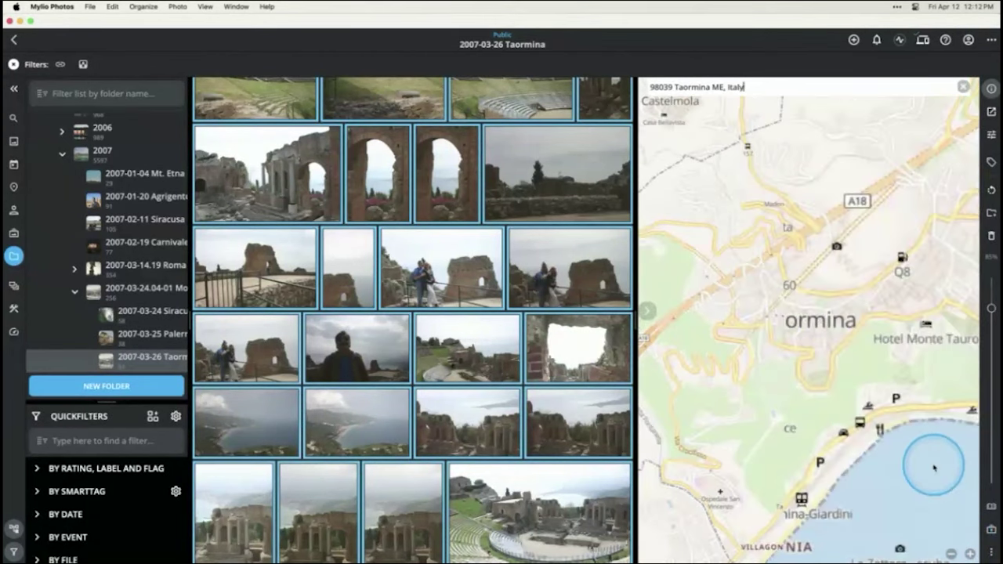
{"action": "left_click_drag", "start_coordinate": [853, 439], "coordinate": [871, 381]}
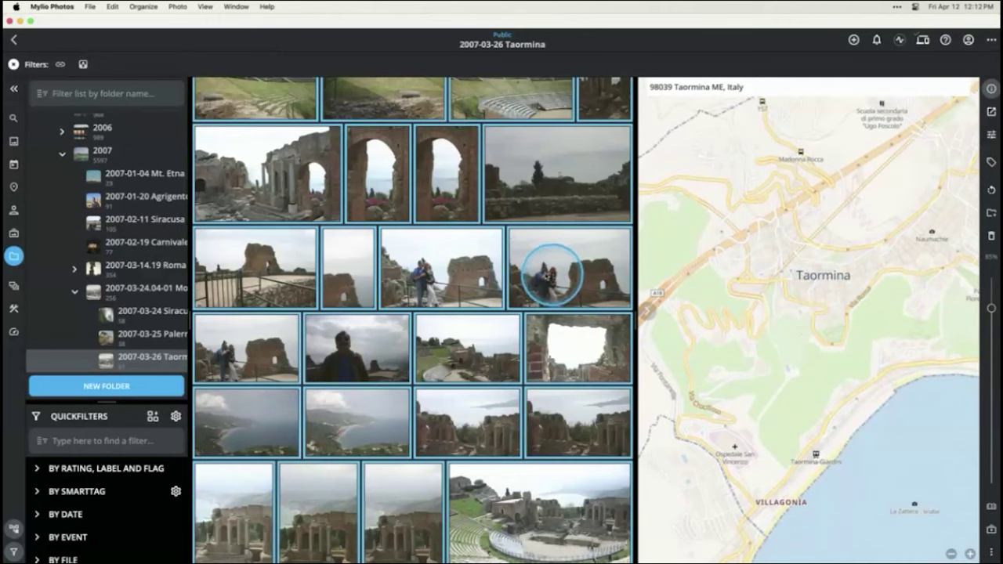
Step: Geotag all selected photos just above the Taormina label, then collapse the map and narrow the info area
{"action": "left_click_drag", "start_coordinate": [546, 278], "coordinate": [811, 245]}
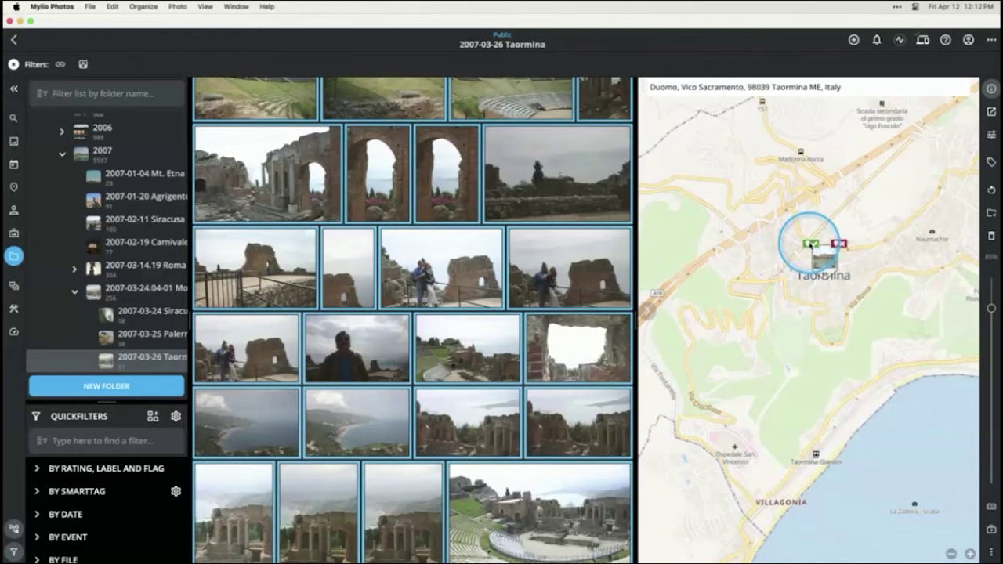
{"action": "left_click", "coordinate": [812, 244]}
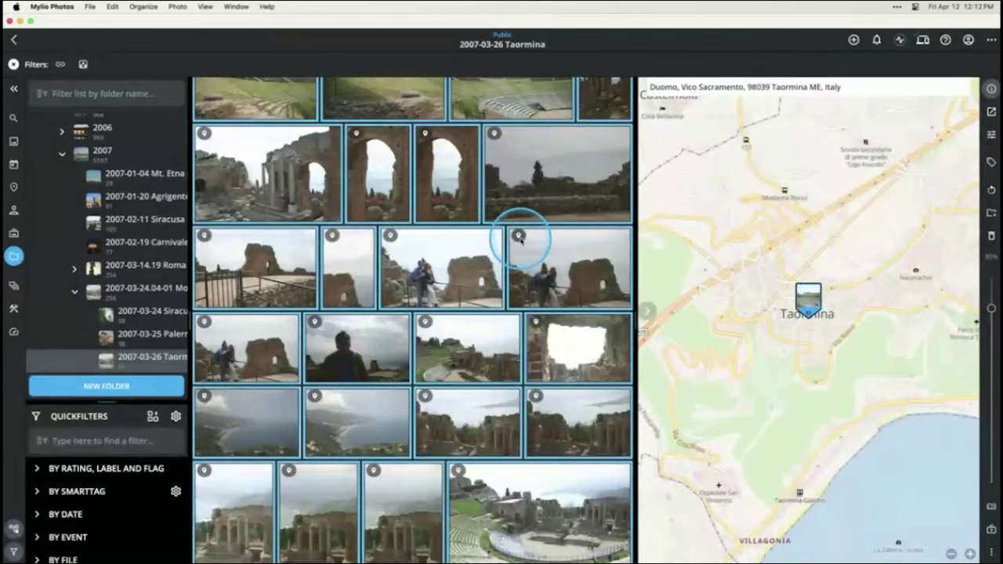
{"action": "left_click", "coordinate": [646, 310]}
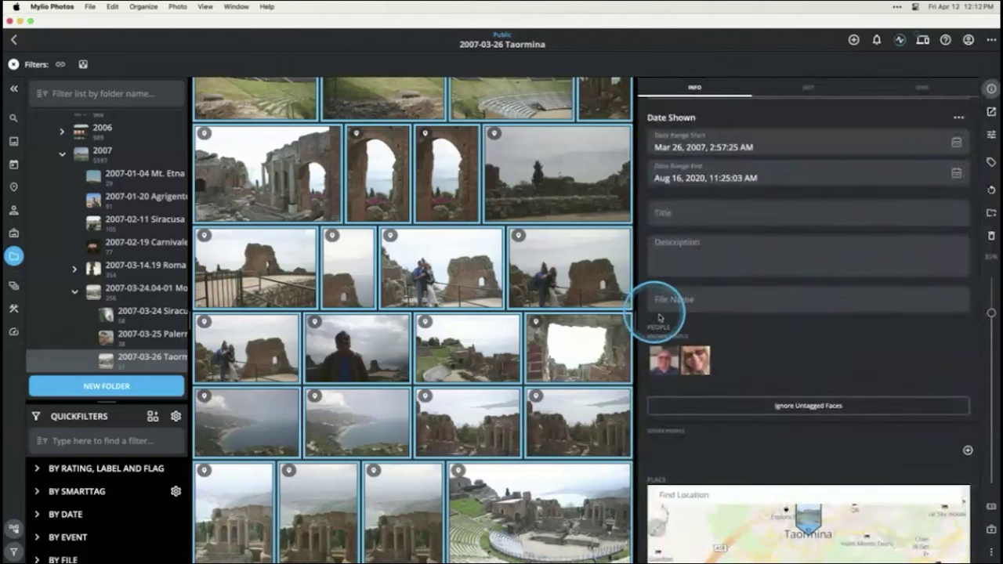
{"action": "left_click_drag", "start_coordinate": [639, 307], "coordinate": [772, 304]}
Step: Review the selected photos' place details and try to clear the Location Shown value in their location metadata
{"action": "scroll", "coordinate": [812, 321], "scroll_direction": "down", "scroll_amount": 3}
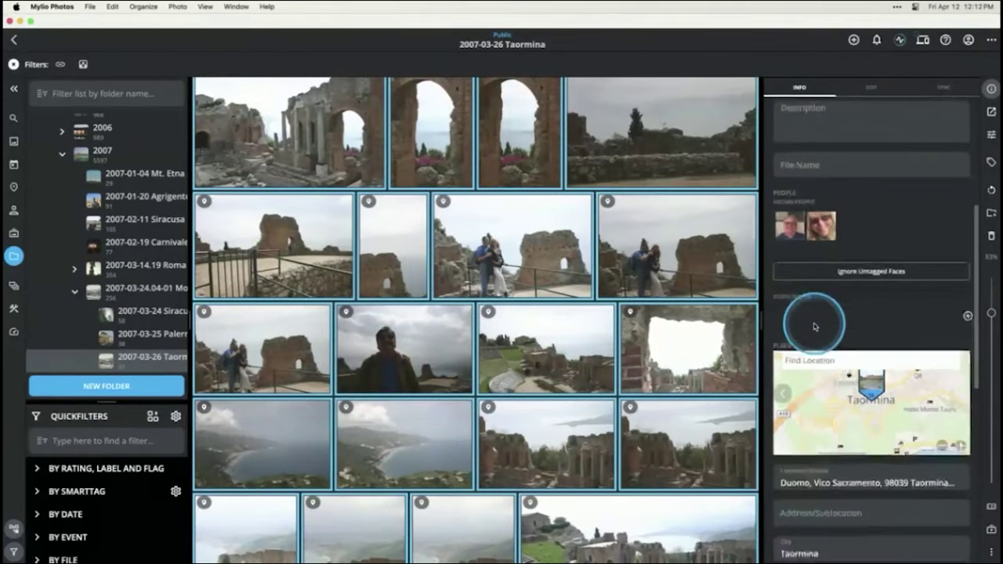
{"action": "scroll", "coordinate": [815, 327], "scroll_direction": "down", "scroll_amount": 5}
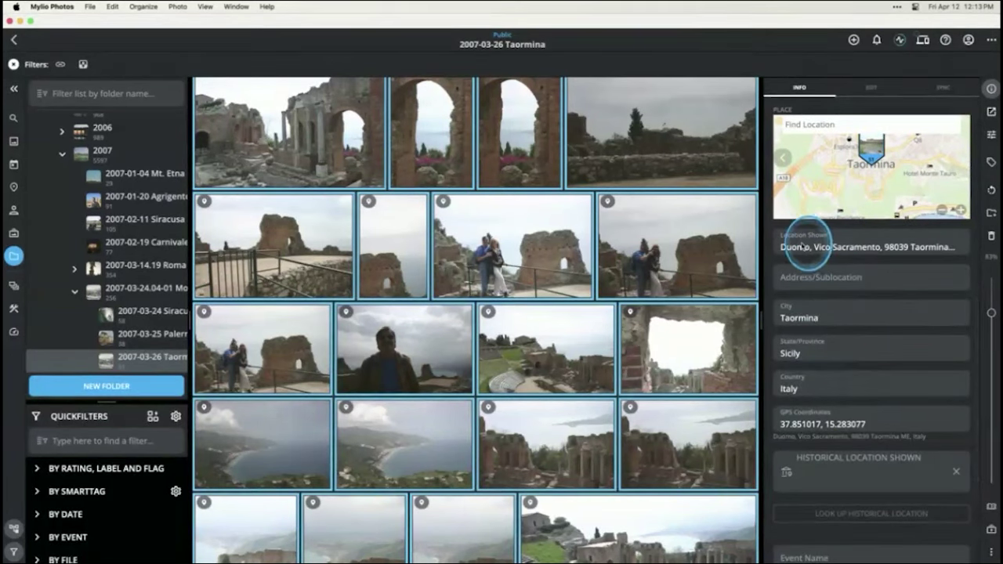
{"action": "left_click", "coordinate": [803, 247]}
{"action": "left_click", "coordinate": [598, 178]}
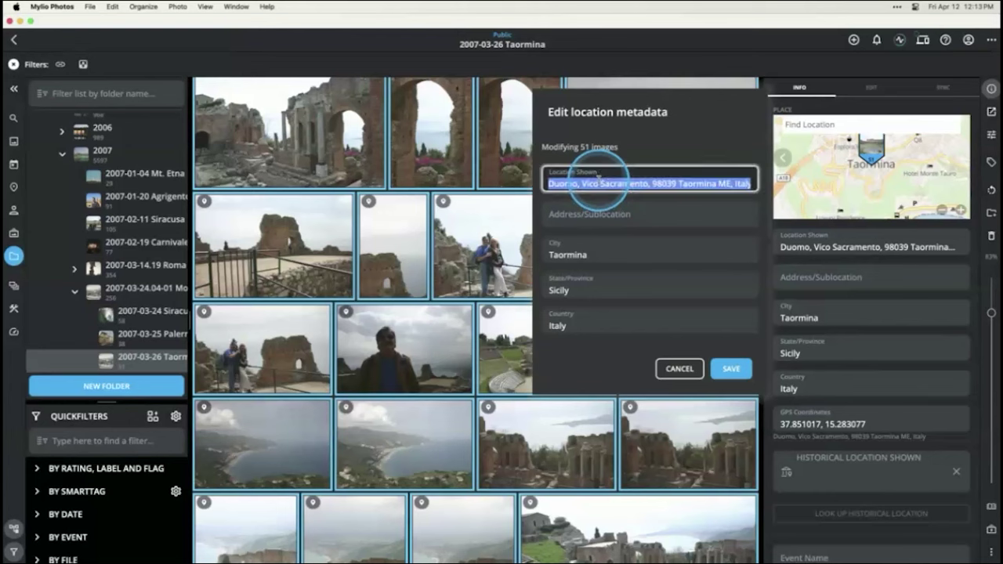
{"action": "key", "text": "BackSpace"}
{"action": "left_click", "coordinate": [730, 368]}
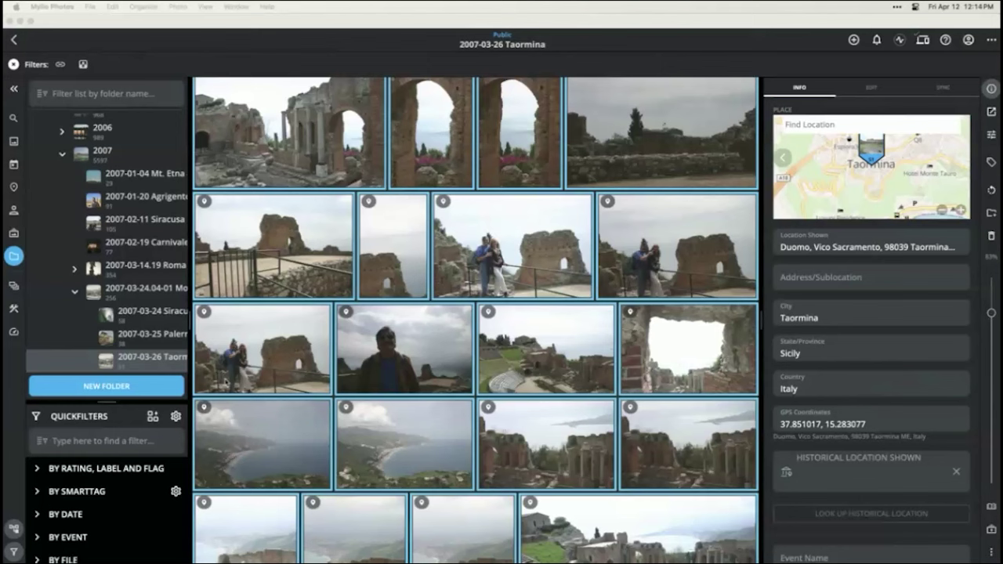
Step: Return to the albums overview and look through the album covers
{"action": "scroll", "coordinate": [419, 369], "scroll_direction": "down", "scroll_amount": 1}
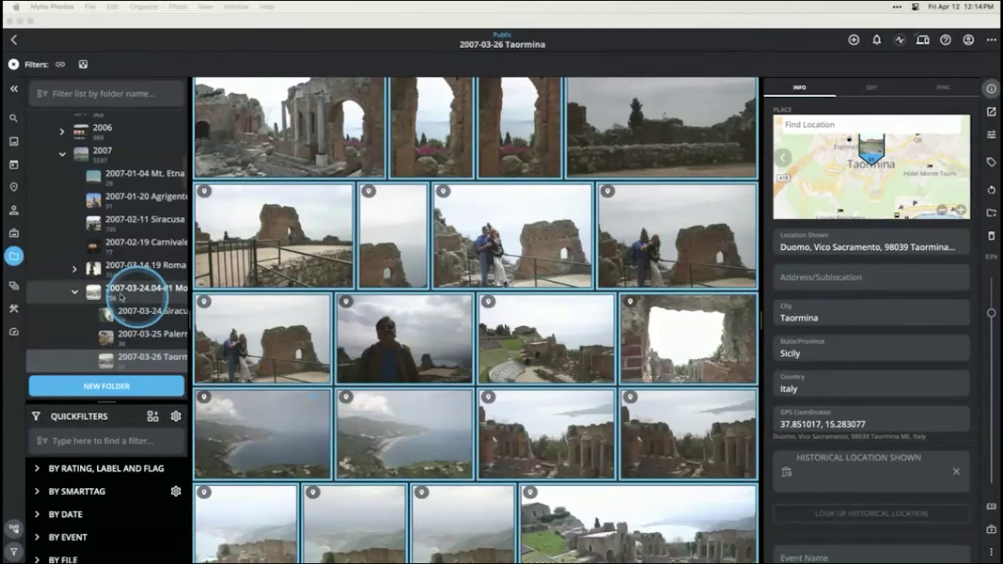
{"action": "left_click", "coordinate": [14, 233]}
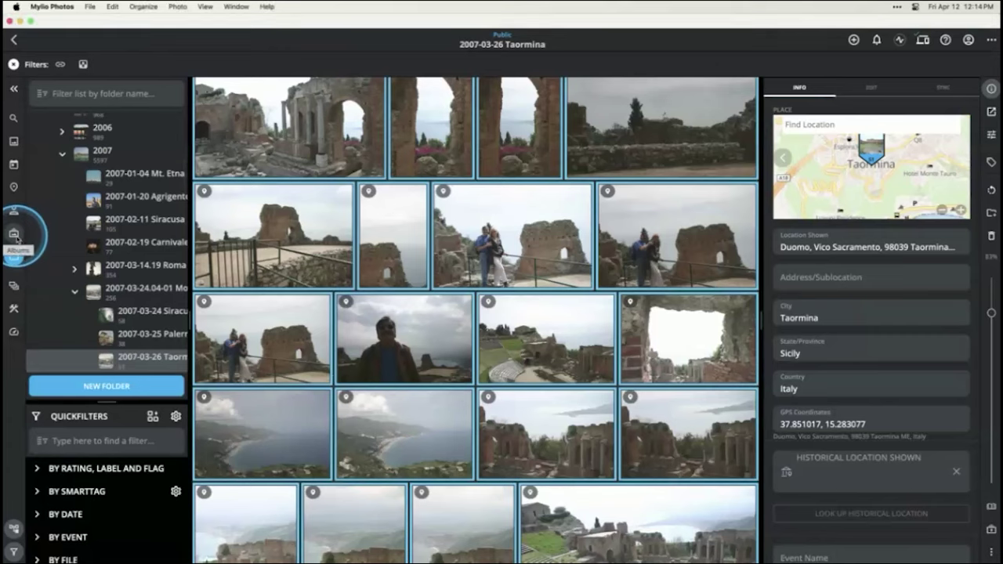
{"action": "left_click", "coordinate": [14, 234]}
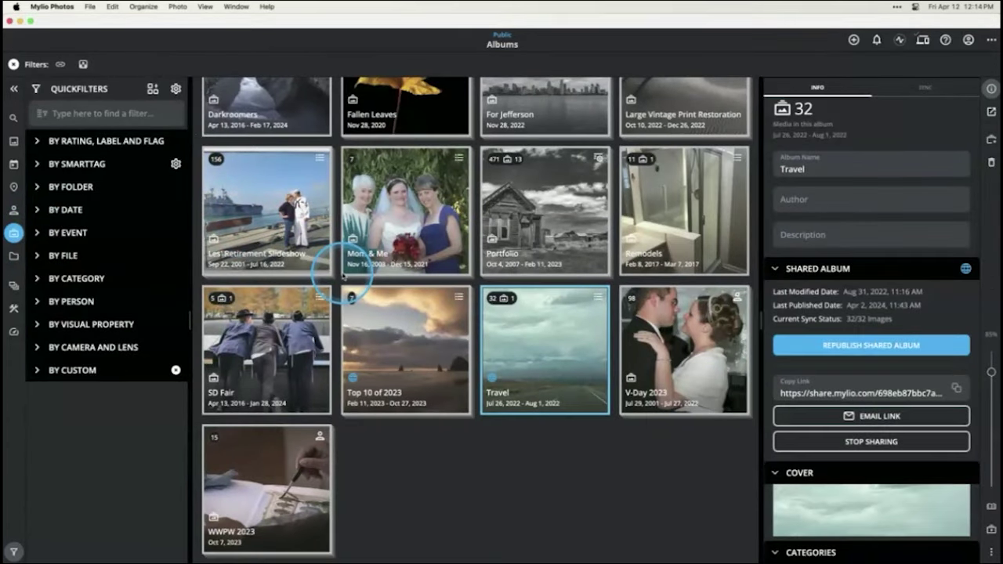
{"action": "scroll", "coordinate": [424, 308], "scroll_direction": "up", "scroll_amount": 3}
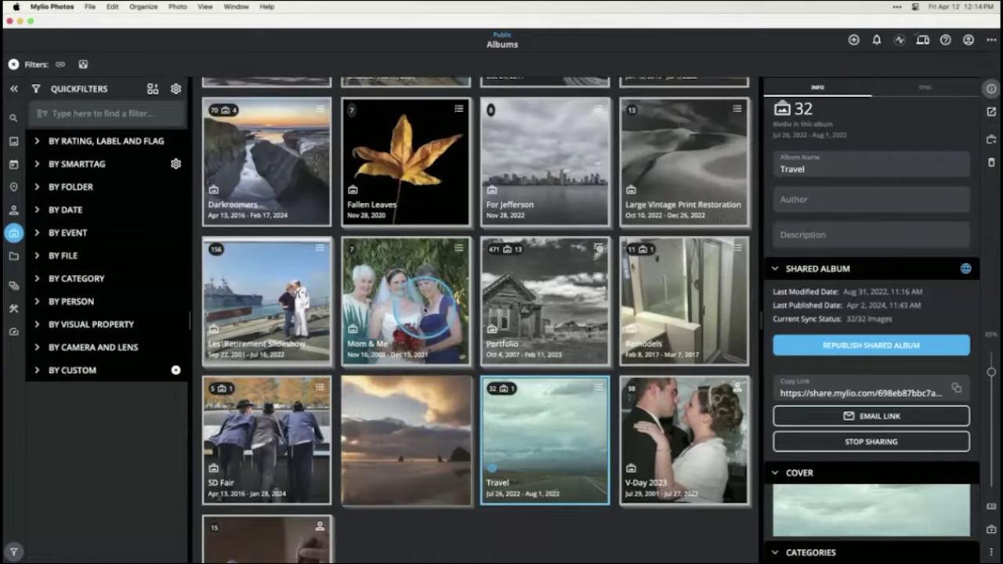
Step: Look through the albums overview and open the V-Day 2023 album
{"action": "scroll", "coordinate": [424, 312], "scroll_direction": "up", "scroll_amount": 1}
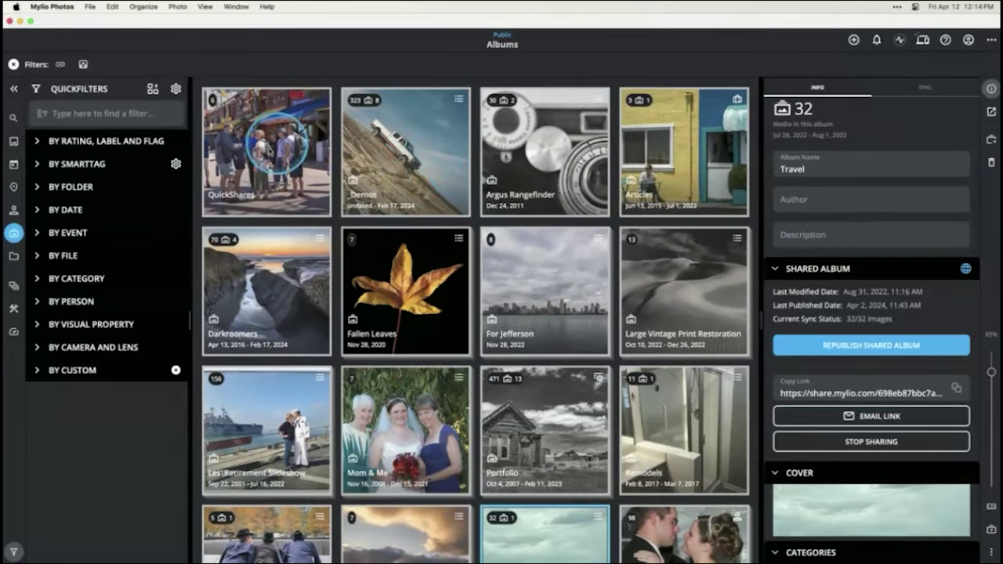
{"action": "scroll", "coordinate": [680, 266], "scroll_direction": "down", "scroll_amount": 3}
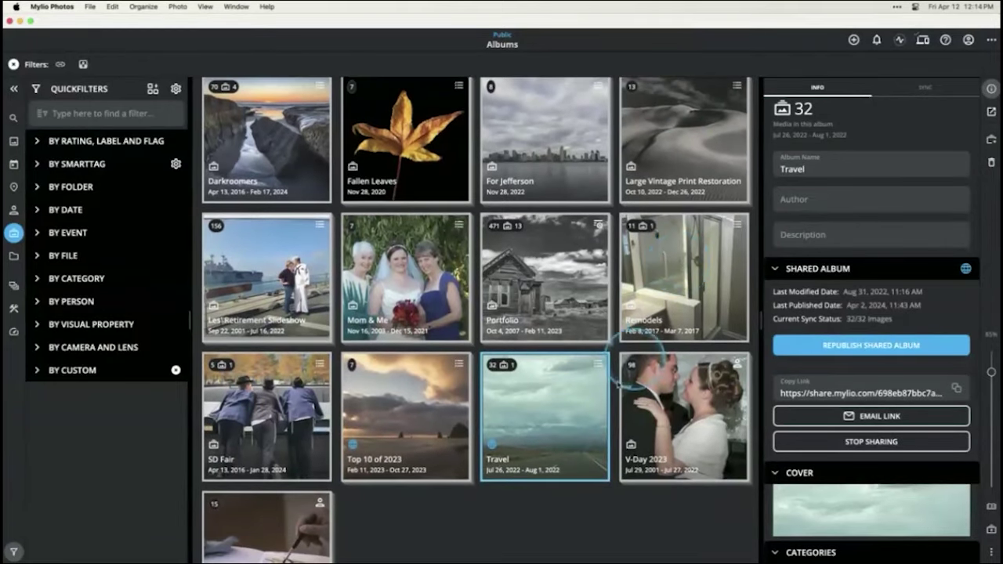
{"action": "scroll", "coordinate": [596, 337], "scroll_direction": "down", "scroll_amount": 2}
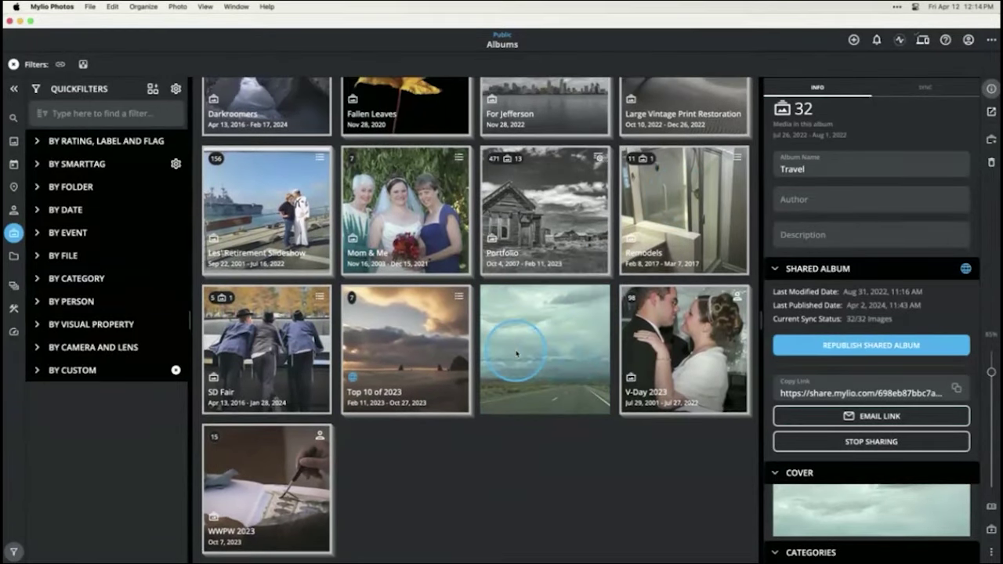
{"action": "double_click", "coordinate": [639, 318]}
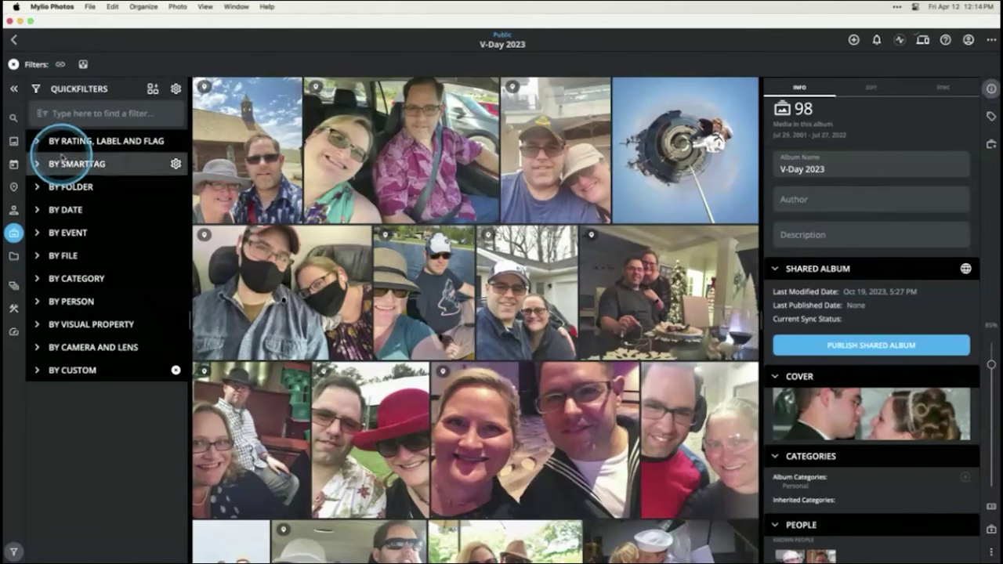
Step: Filter the V-Day 2023 album by the Picked flag and clear that filter again after viewing the matching photos
{"action": "left_click", "coordinate": [35, 140]}
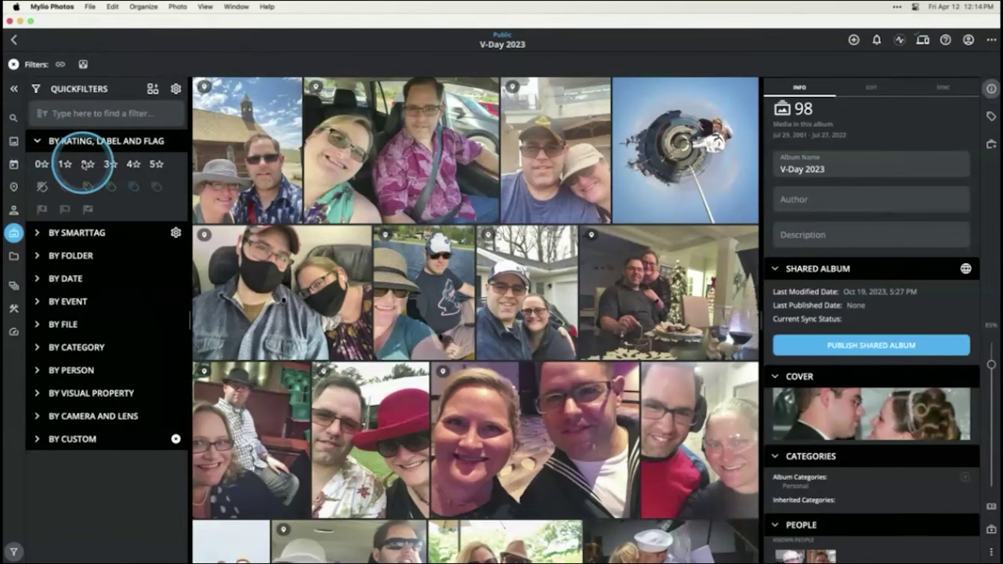
{"action": "left_click", "coordinate": [87, 210]}
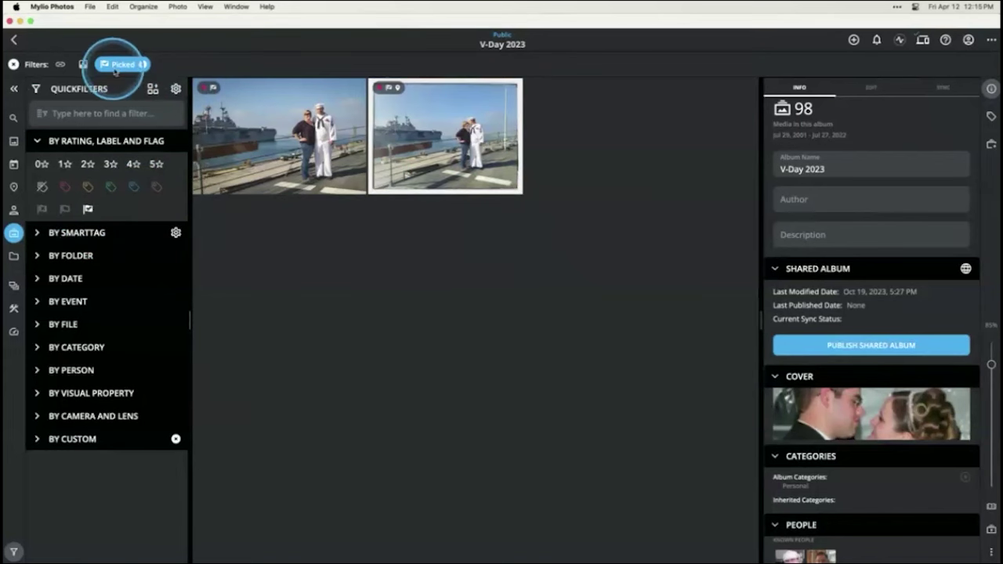
{"action": "left_click", "coordinate": [143, 65]}
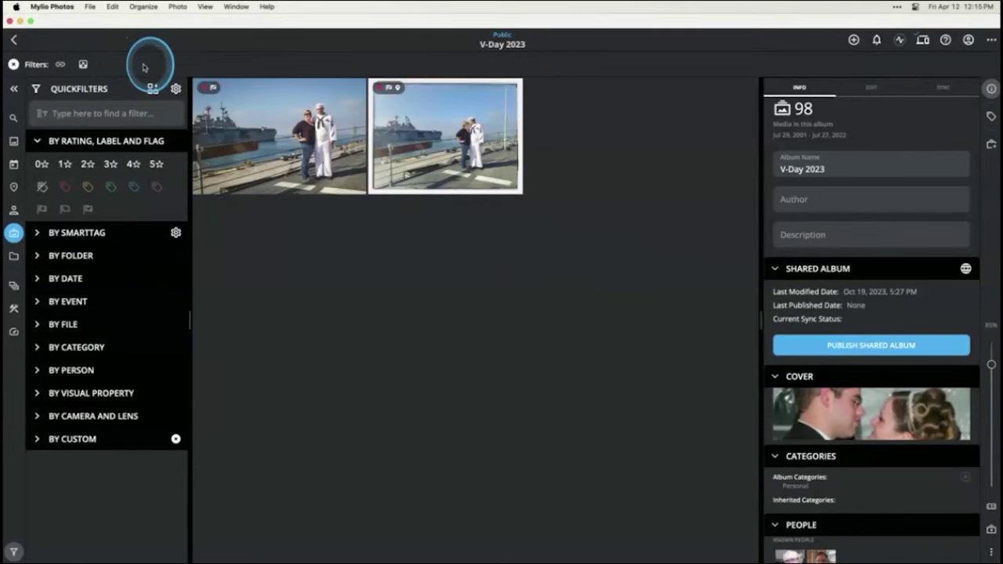